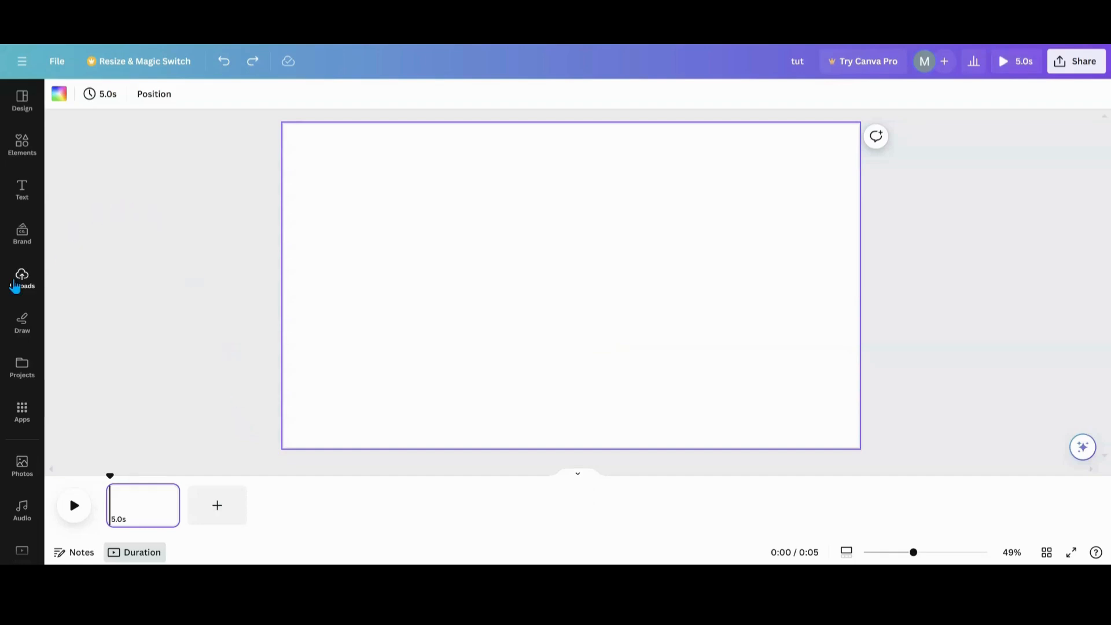
Add the uploaded Company Profile, Mission and Vision, Connect with us and Resource Page slide images to the blank page.
click(17, 284)
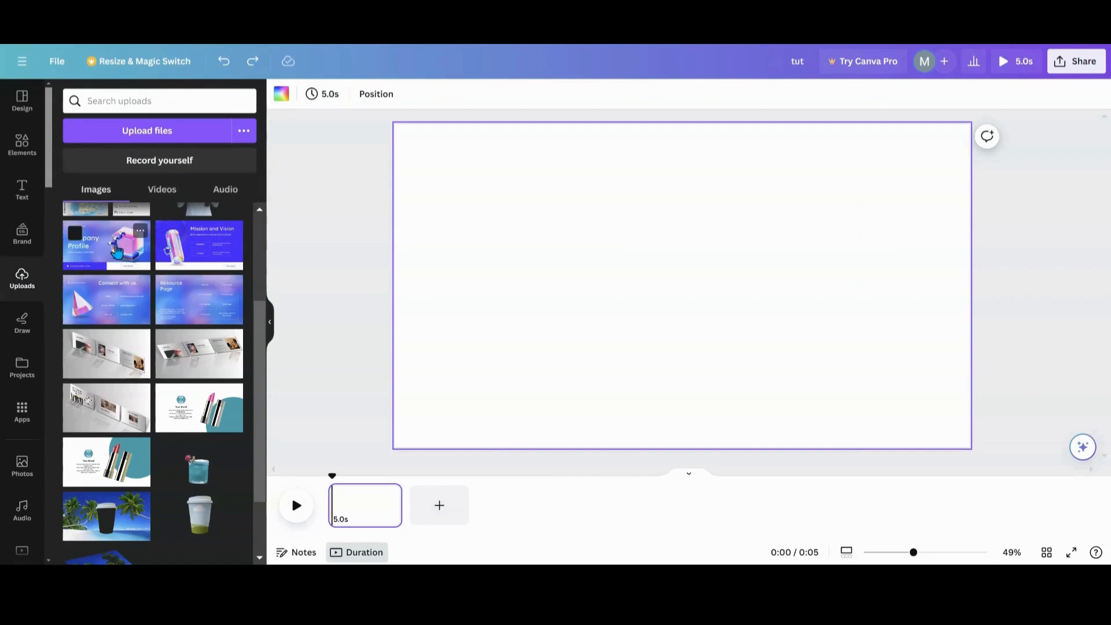
click(110, 257)
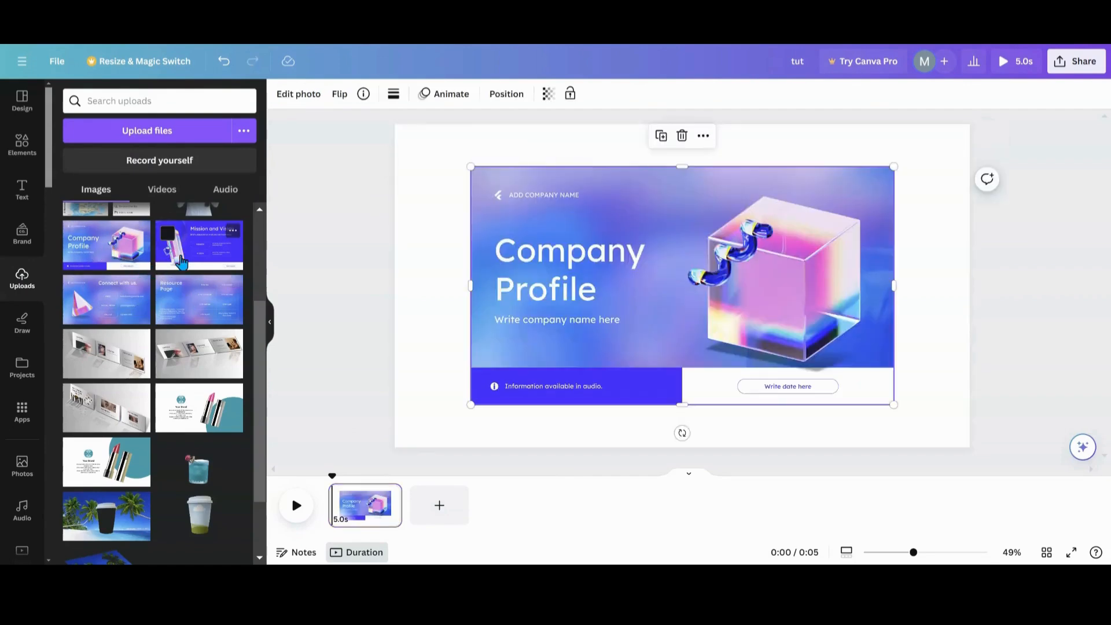
click(184, 260)
click(116, 312)
click(180, 320)
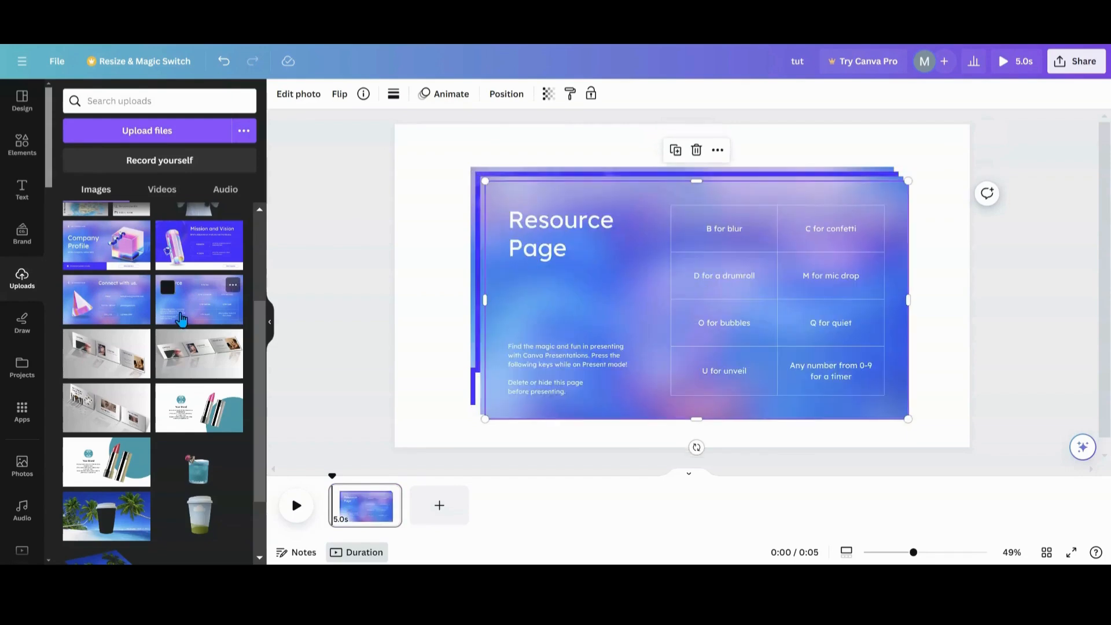
click(430, 353)
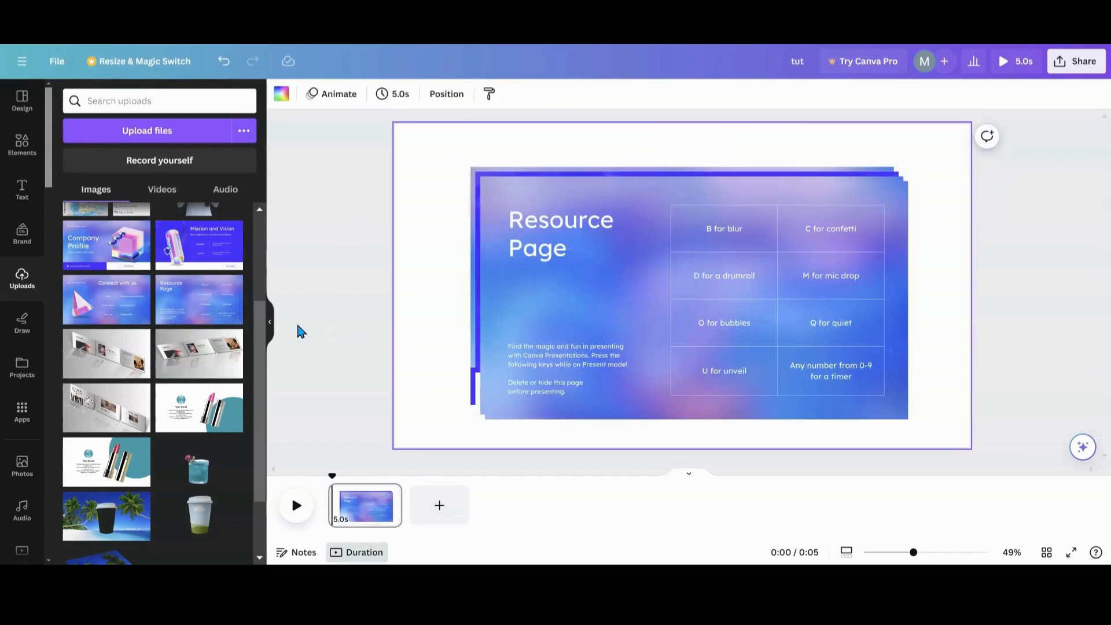
click(272, 326)
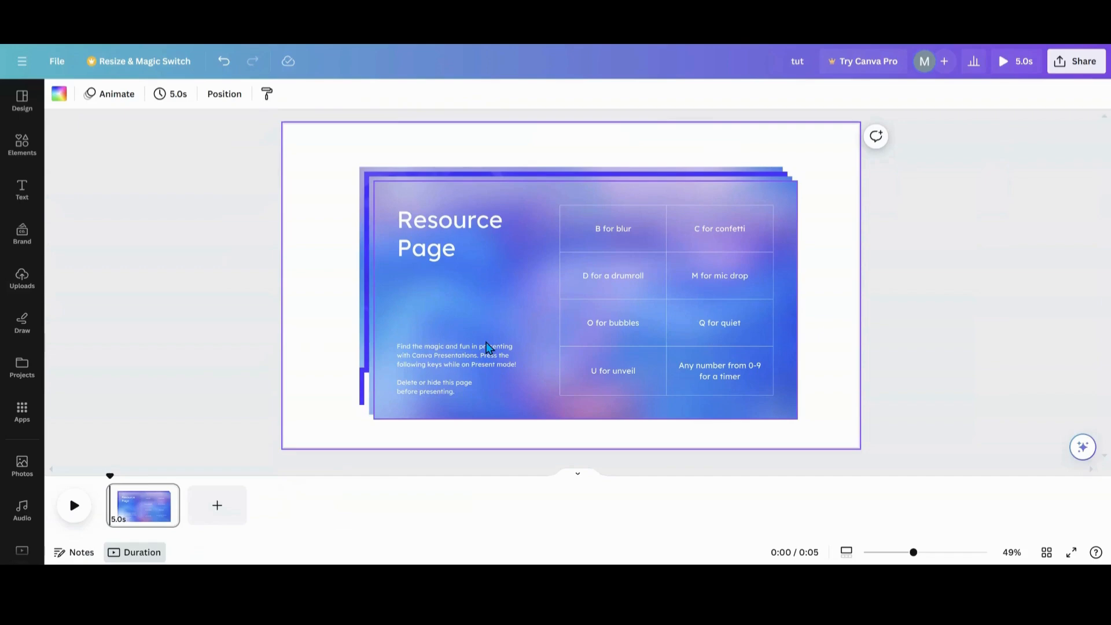
Use the Skew Image app to add a copy of the Resource Page image with 0° horizontal and 24° vertical skew.
drag(463, 315, 474, 316)
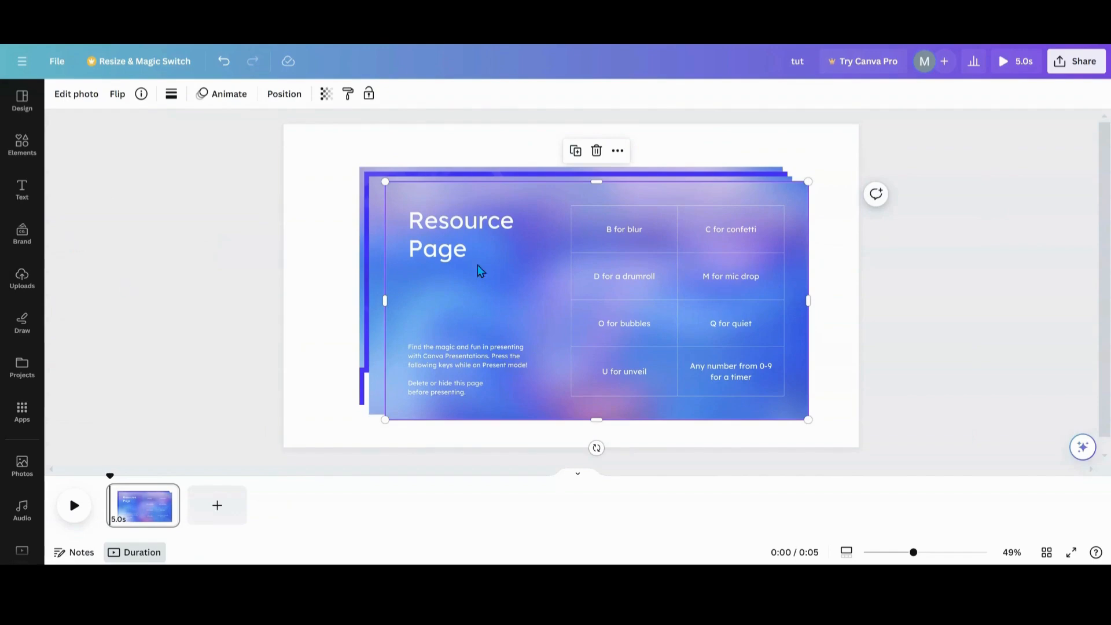
mouse_move(461, 288)
mouse_down()
mouse_move(453, 255)
mouse_move(454, 273)
mouse_up()
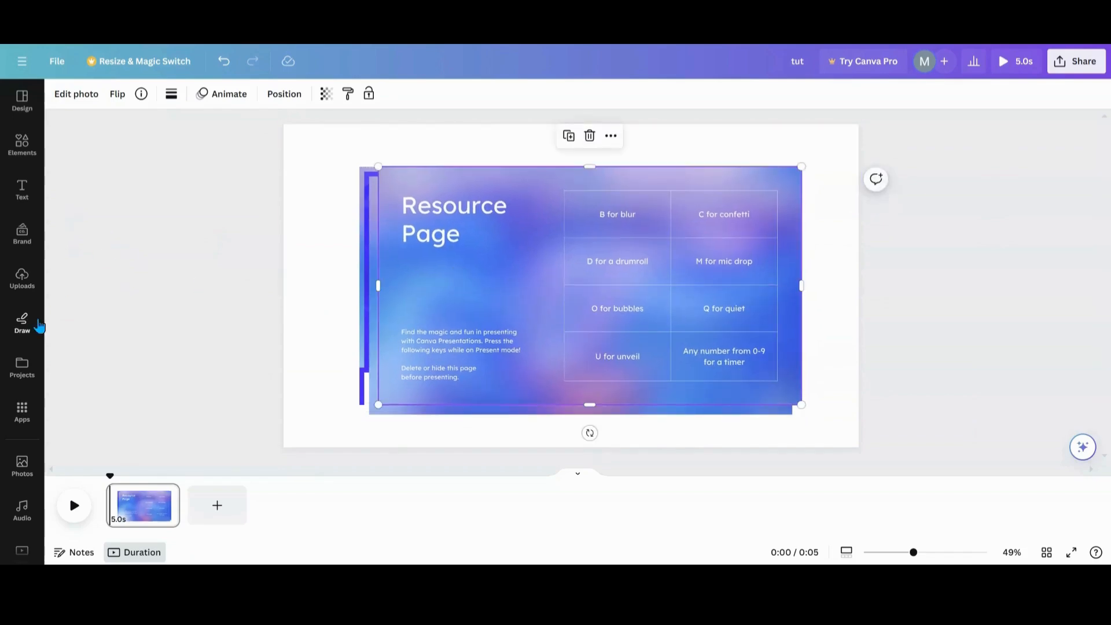
click(23, 412)
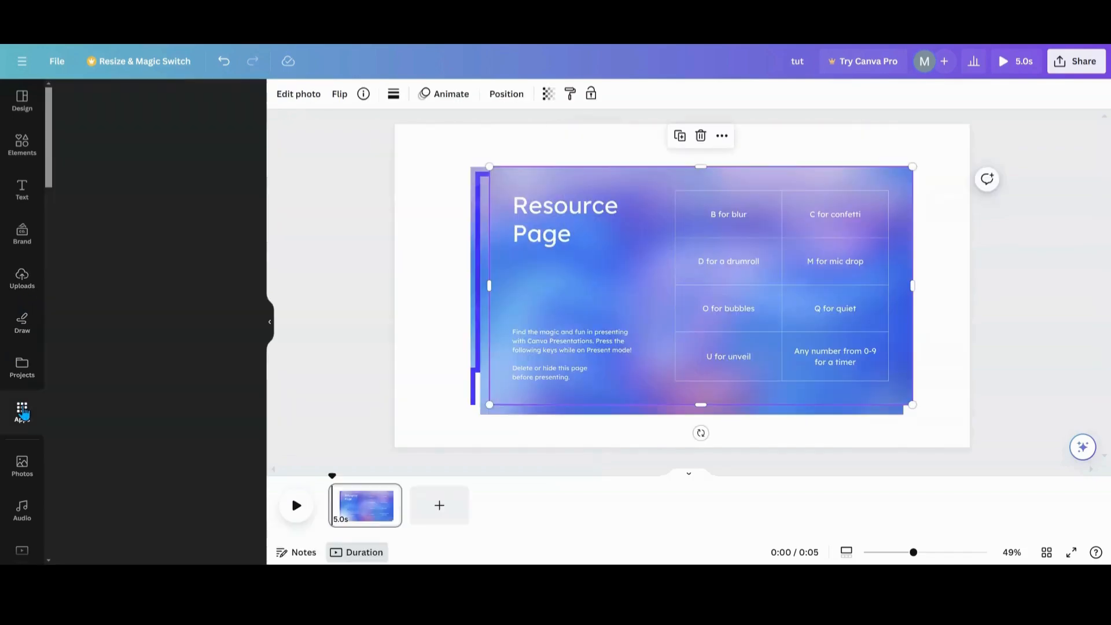
click(196, 144)
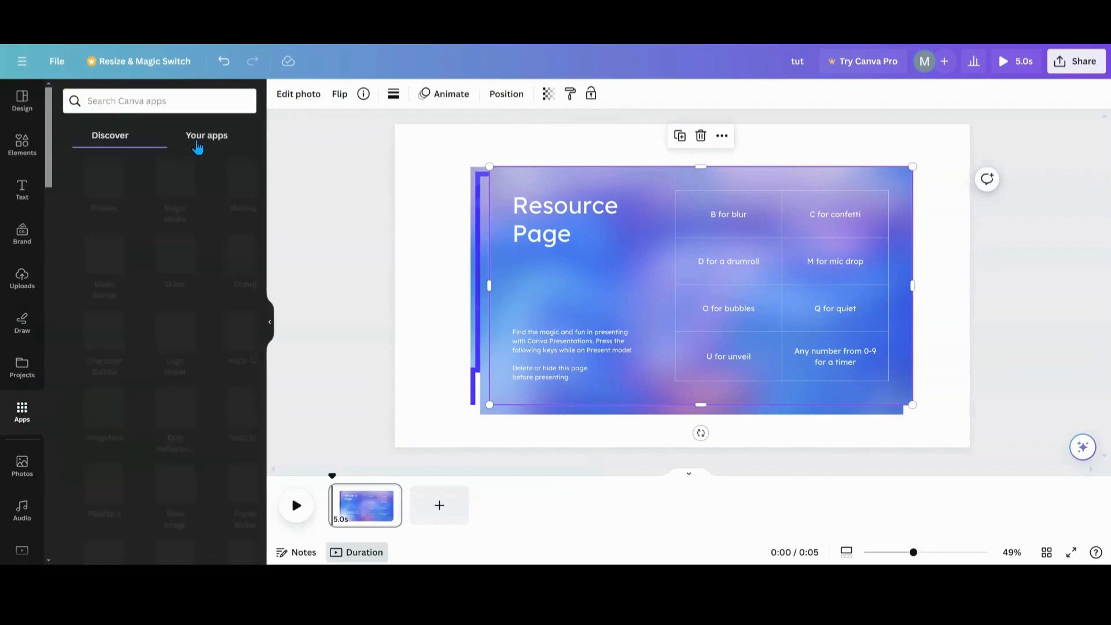
scroll(160, 325, down, 3)
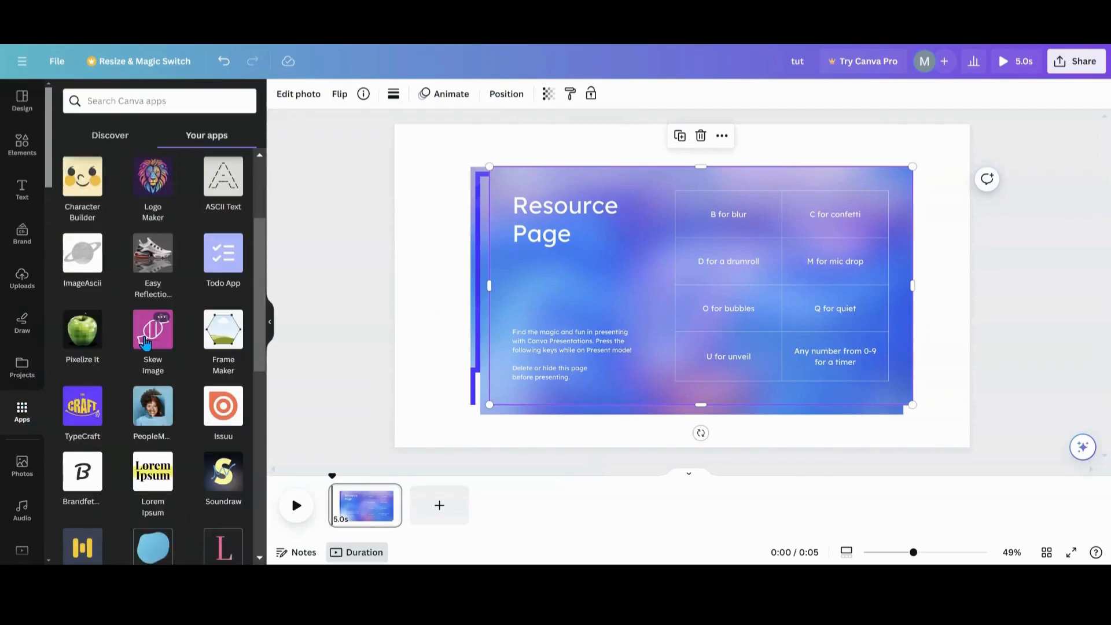
click(145, 344)
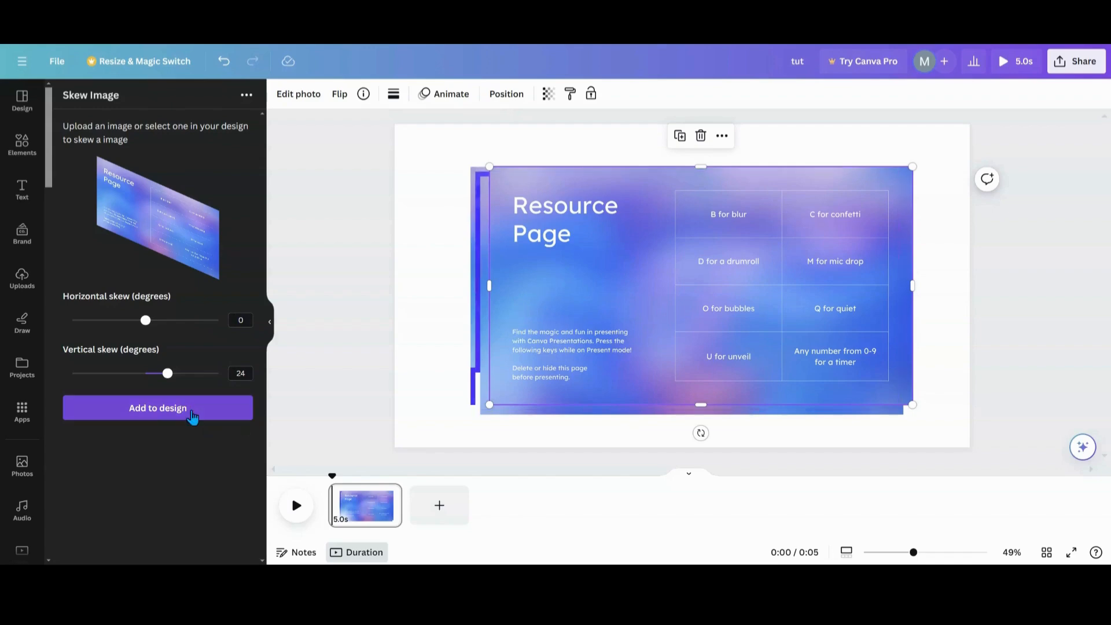
click(193, 415)
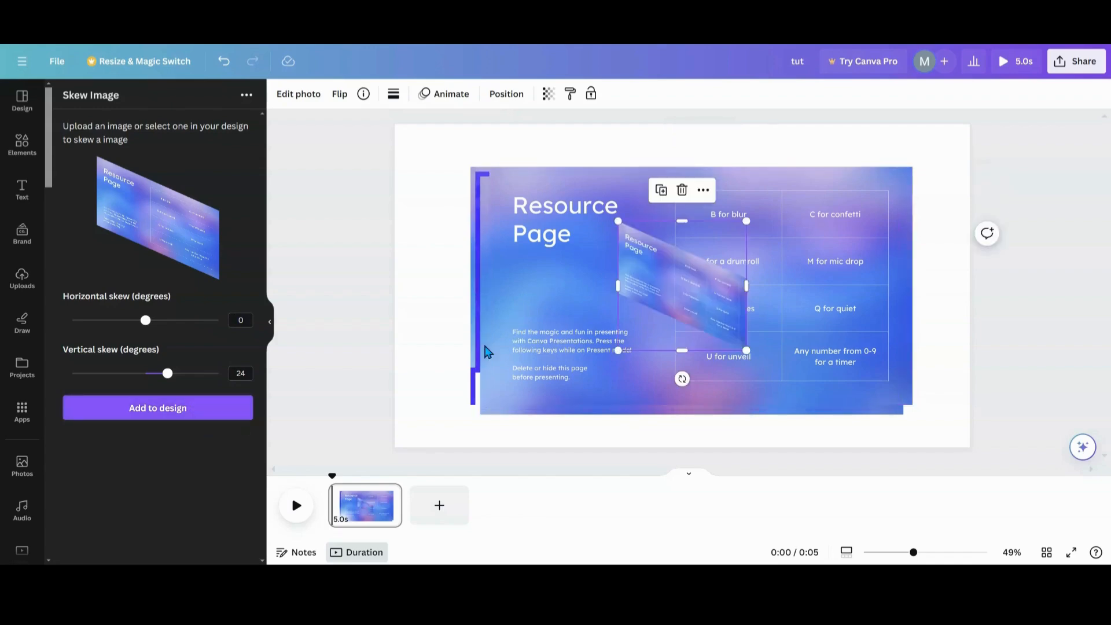
Move the skewed Resource Page copy to the page's upper-left corner and delete the original Resource Page image.
drag(612, 274, 437, 207)
click(663, 262)
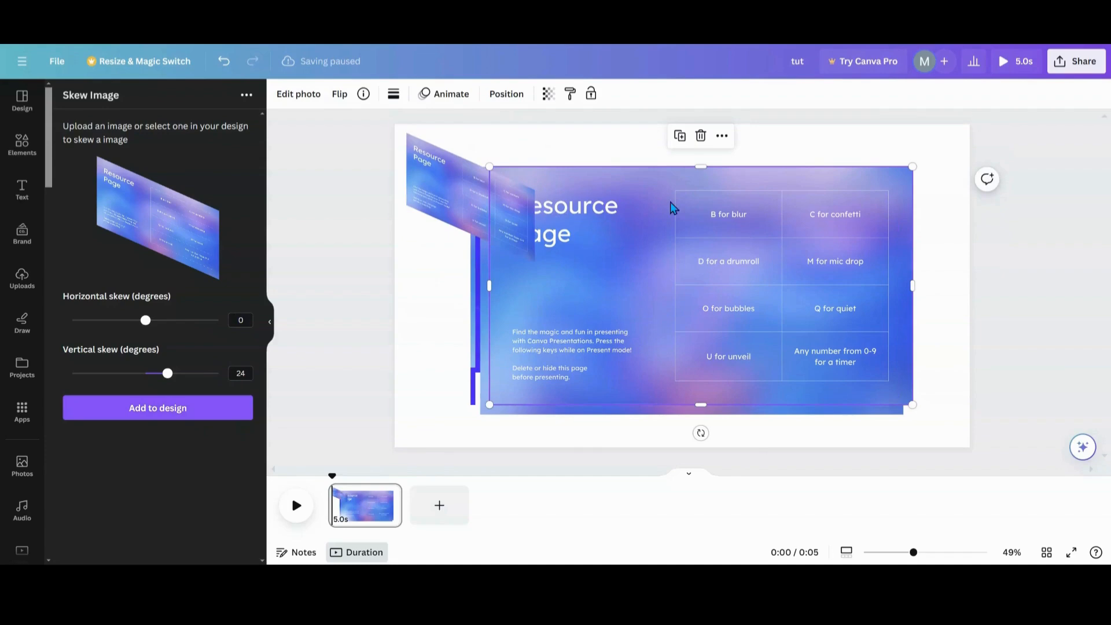
click(701, 136)
Add a 24° vertically skewed copy of the Connect with us image, move it to the upper left, and delete the original.
click(682, 259)
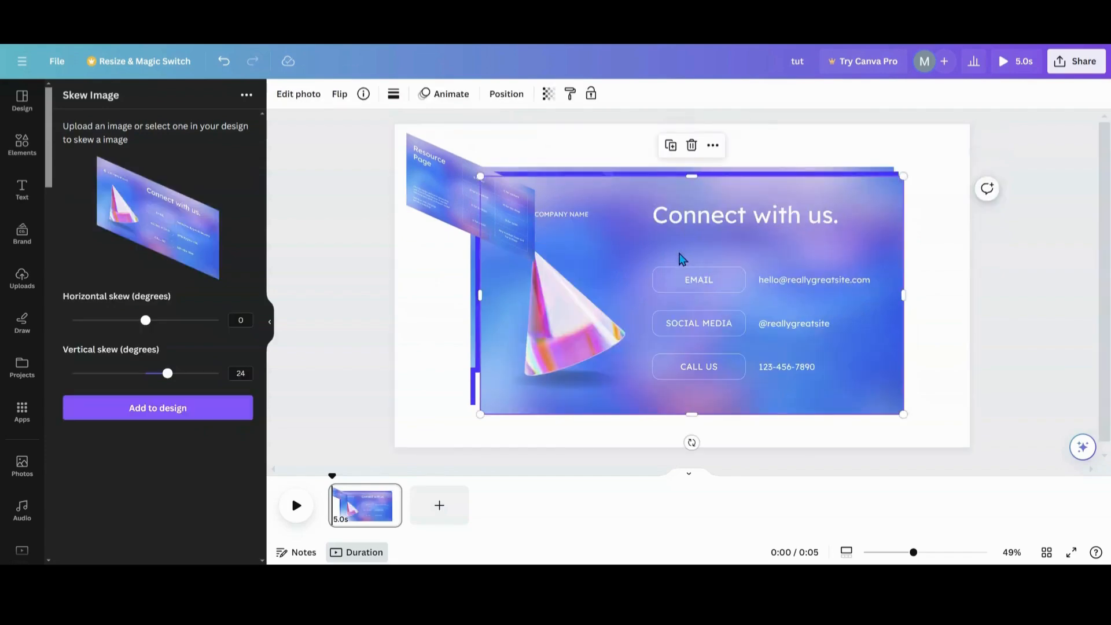
click(186, 411)
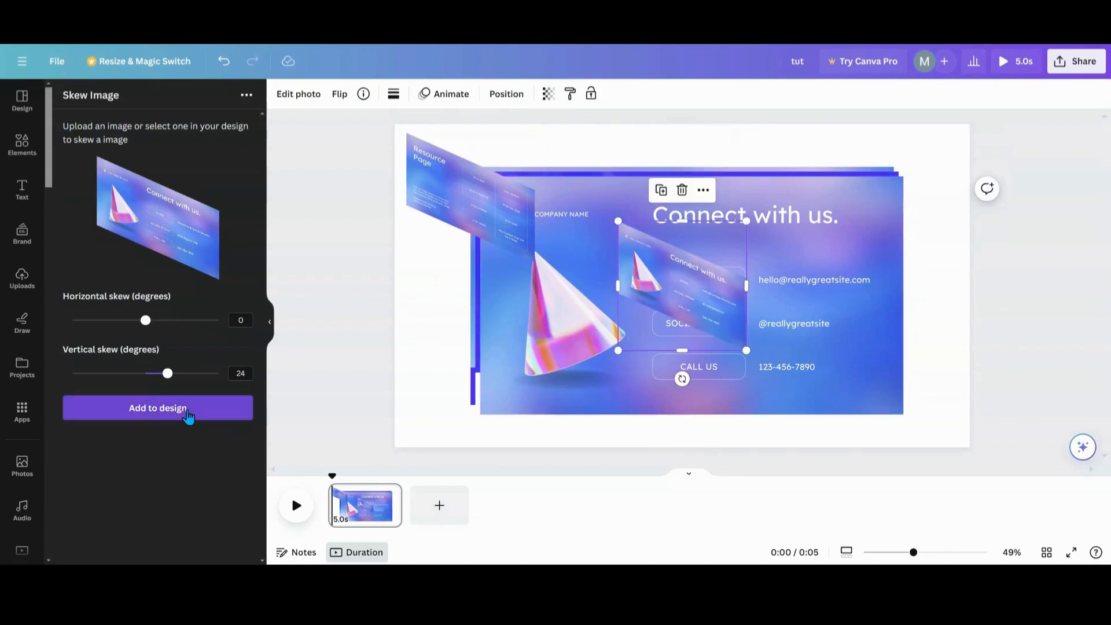
drag(683, 295, 492, 230)
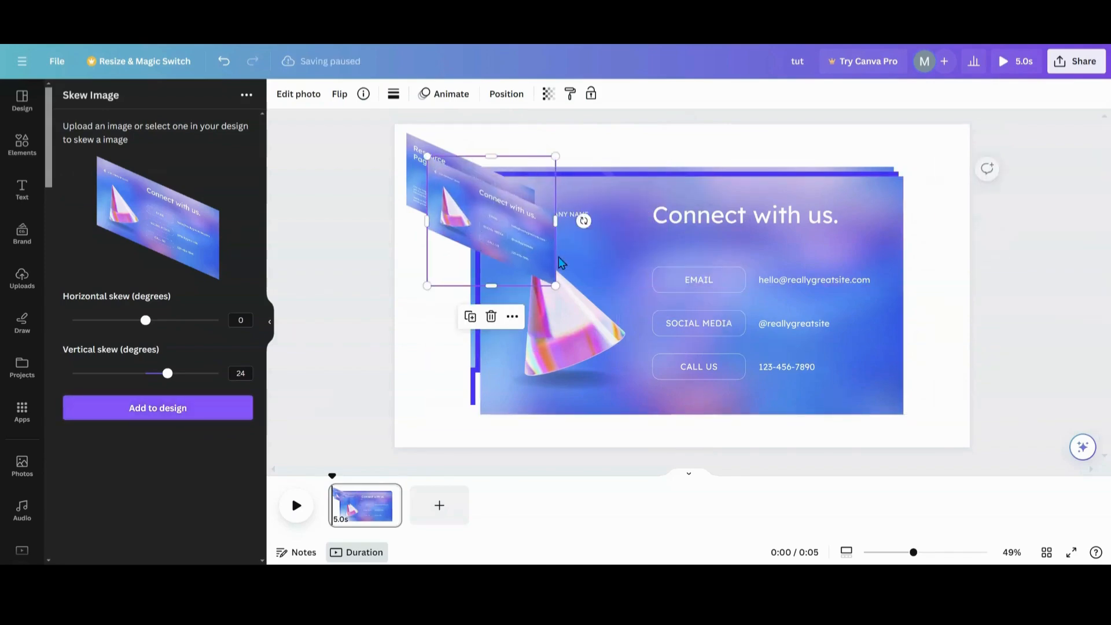
click(673, 262)
click(692, 146)
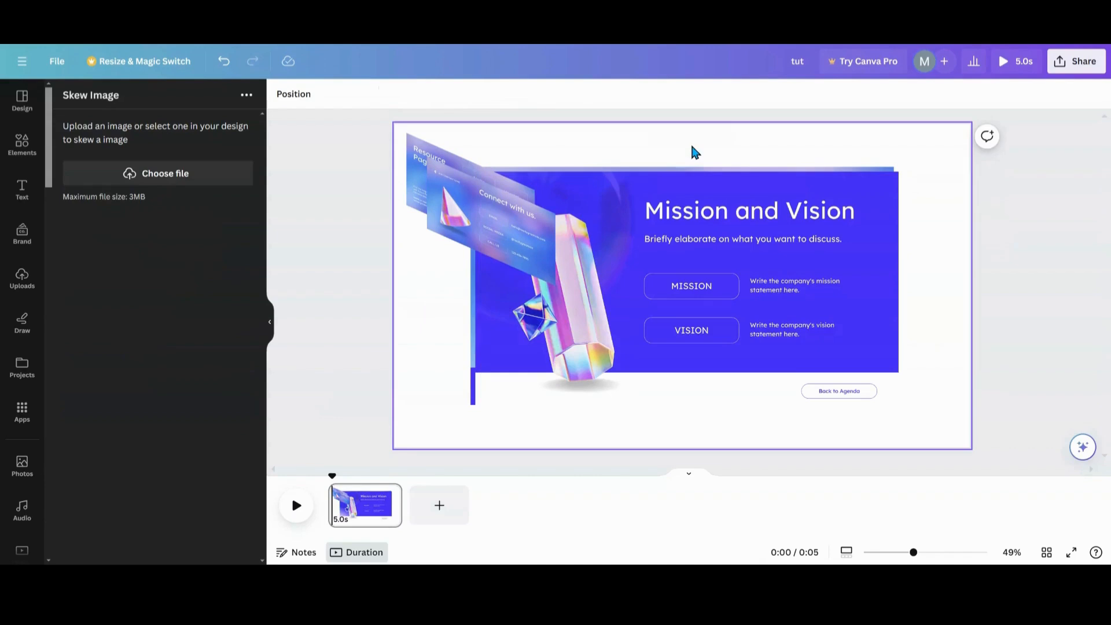
Replace the original Mission and Vision image with a 24° vertically skewed copy placed over the other skewed slides.
click(672, 251)
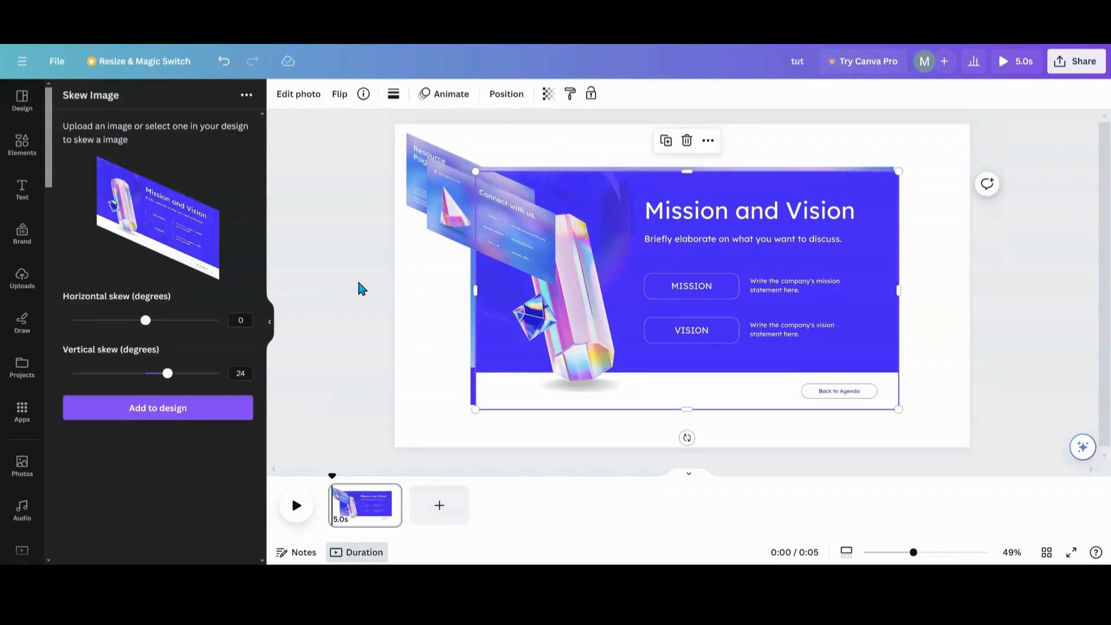
click(142, 407)
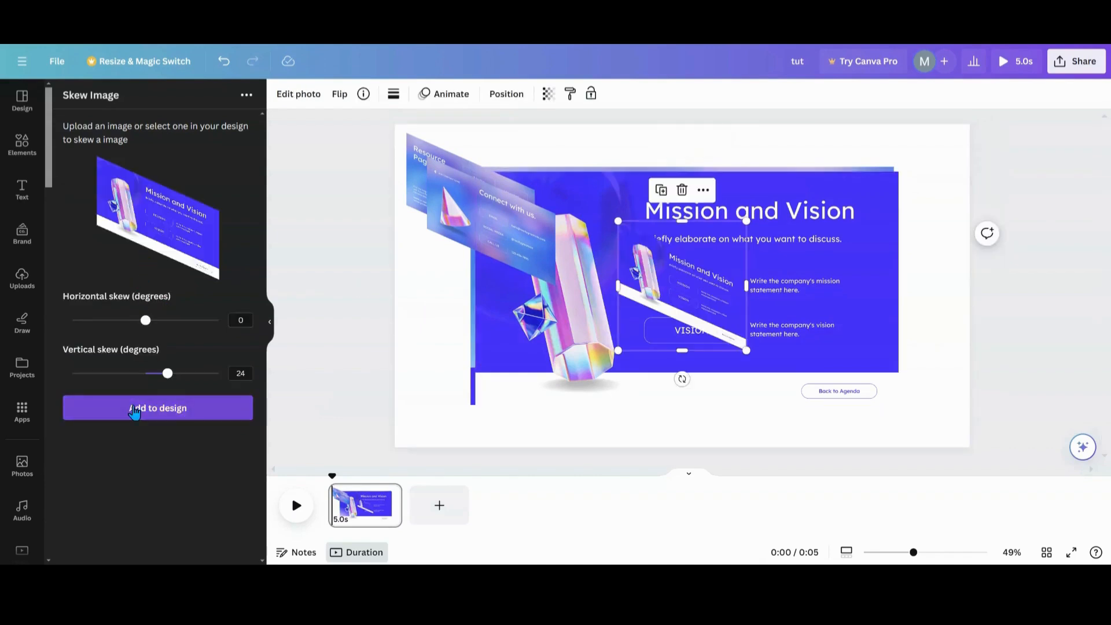
drag(698, 266, 491, 231)
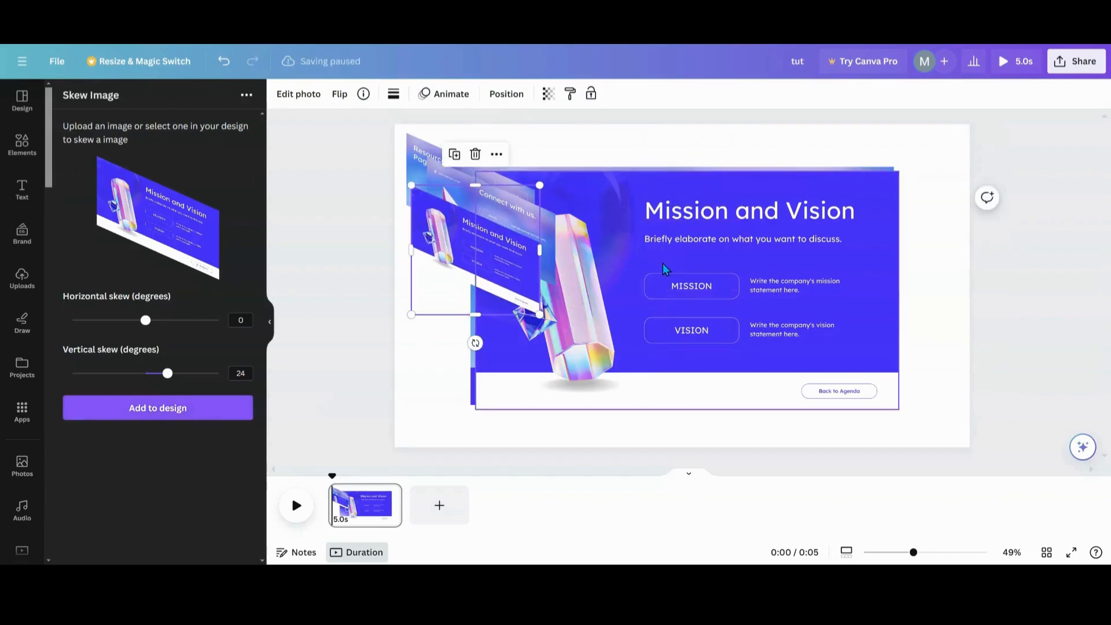
click(664, 265)
click(686, 141)
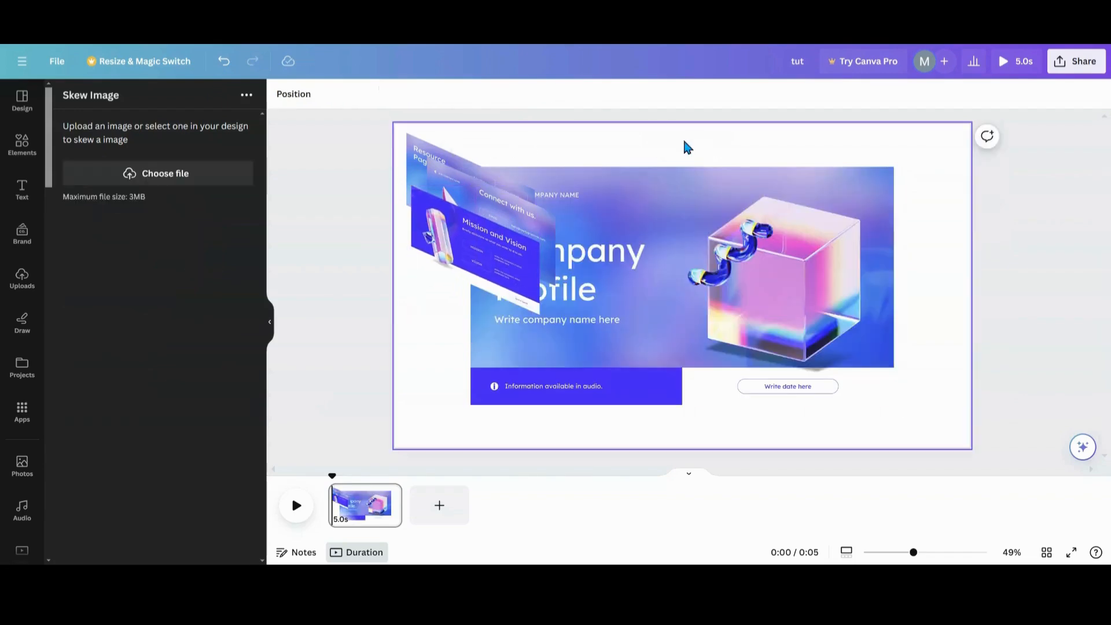
Replace the original Company Profile image with a 24° vertically skewed copy placed below the other skewed slides.
click(643, 318)
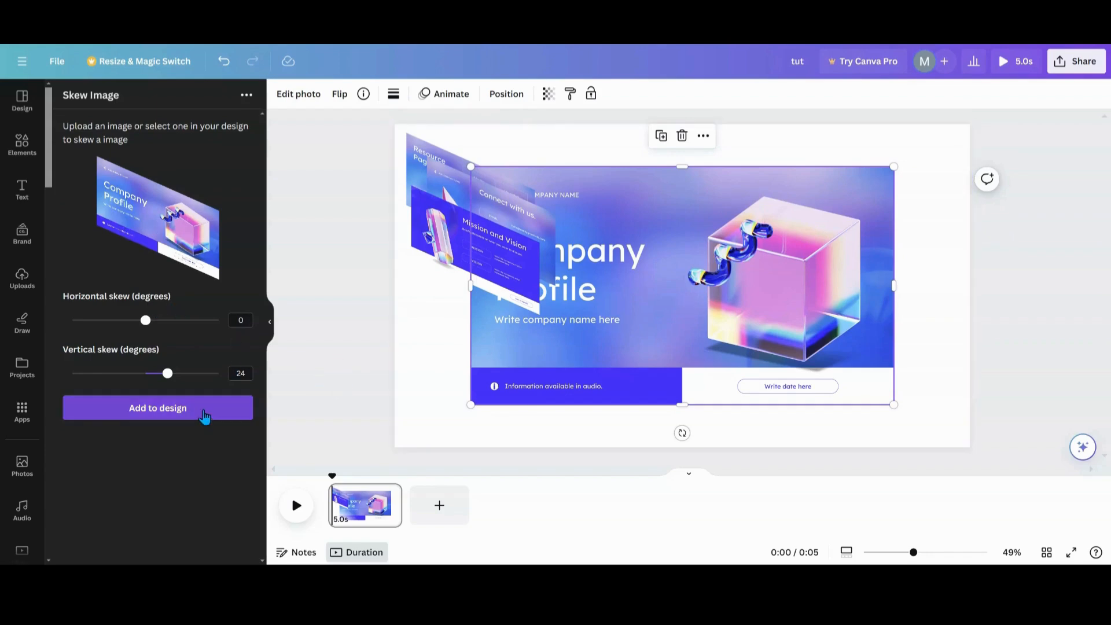
click(204, 413)
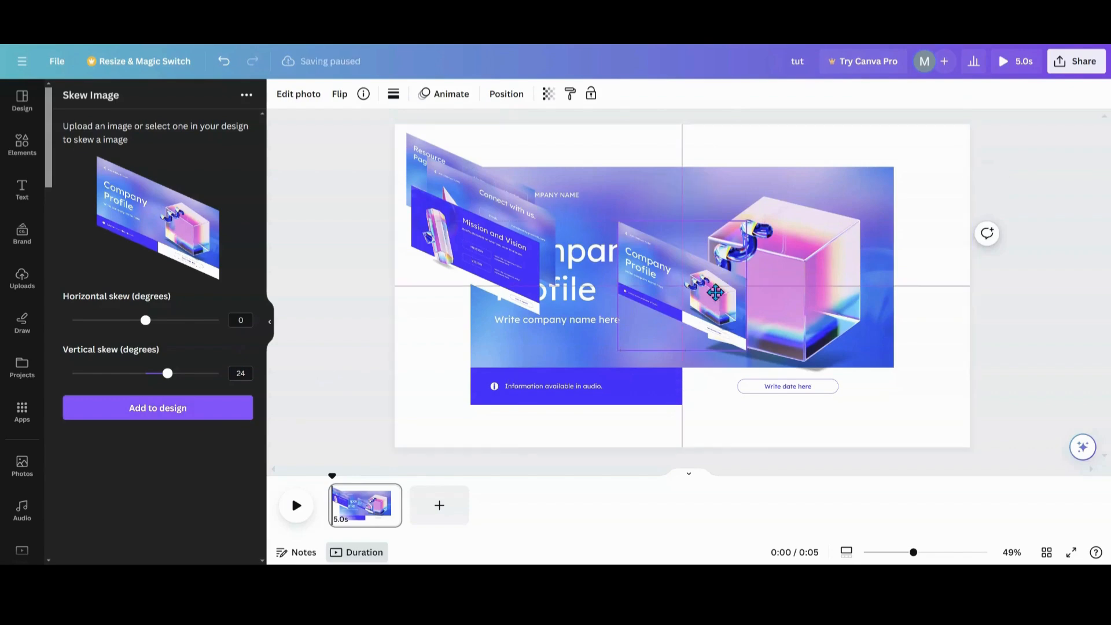
click(721, 284)
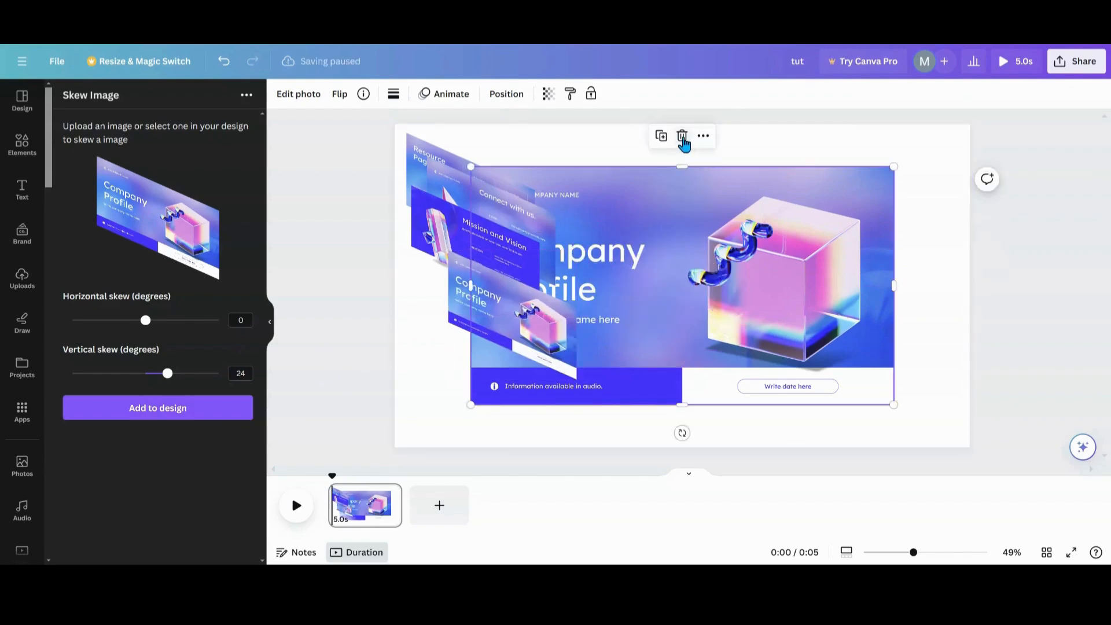
click(682, 135)
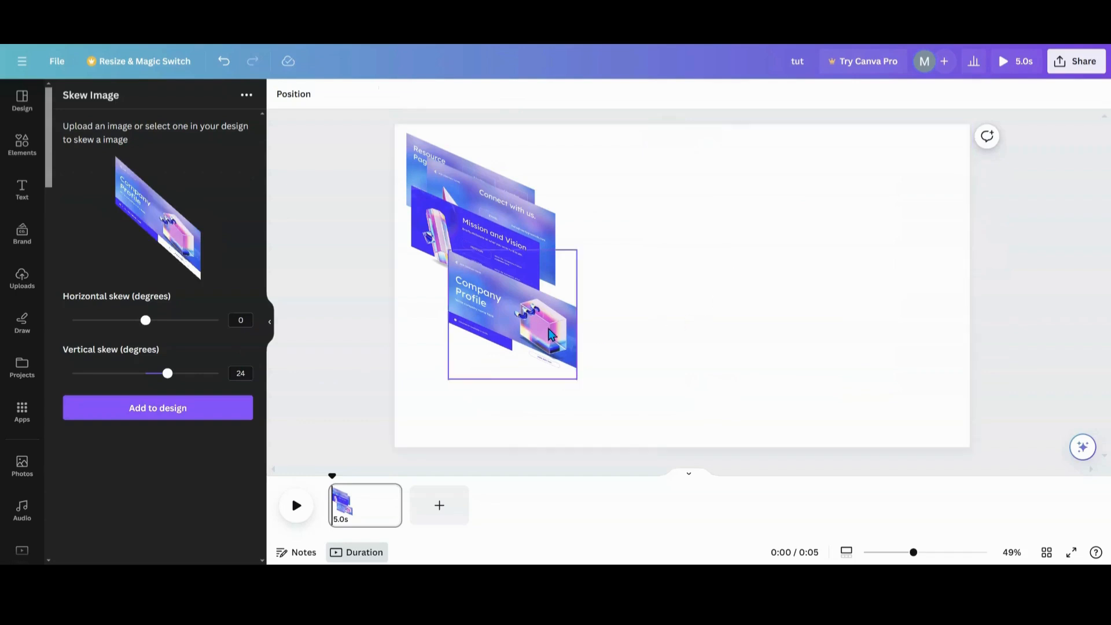
Move the skewed Company Profile image to the middle of the page and set the page background to black.
drag(555, 324, 706, 326)
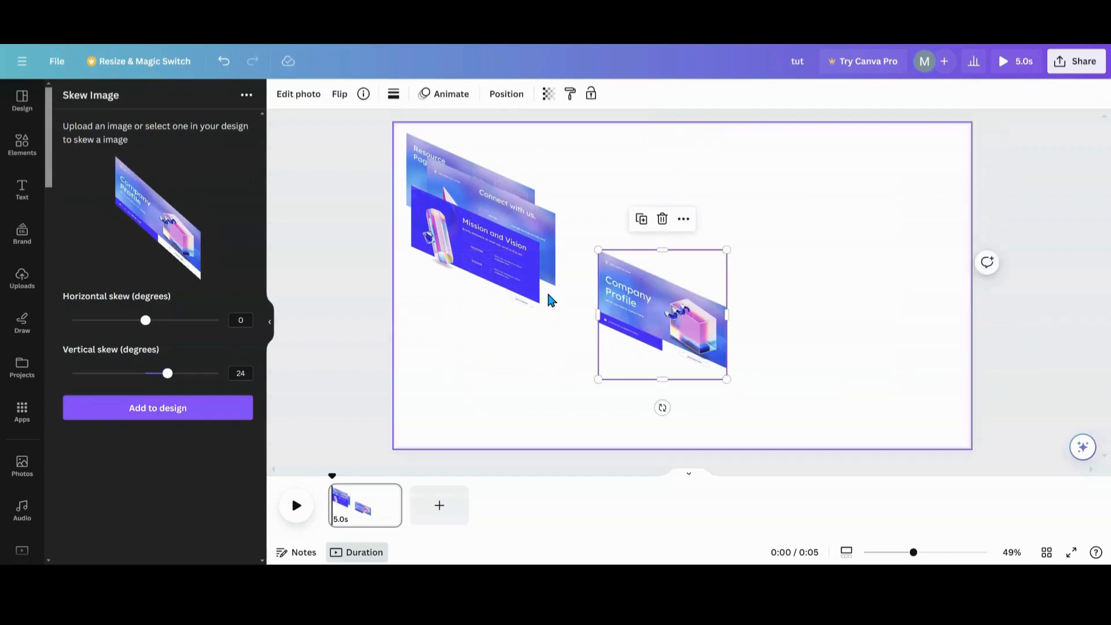
click(568, 162)
click(283, 100)
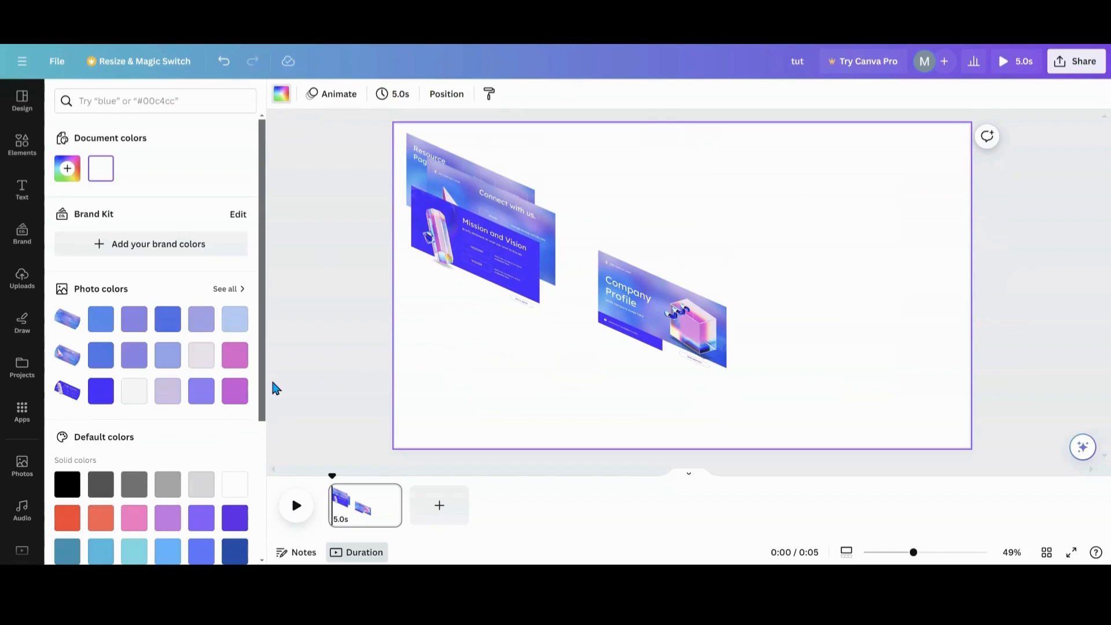
click(64, 485)
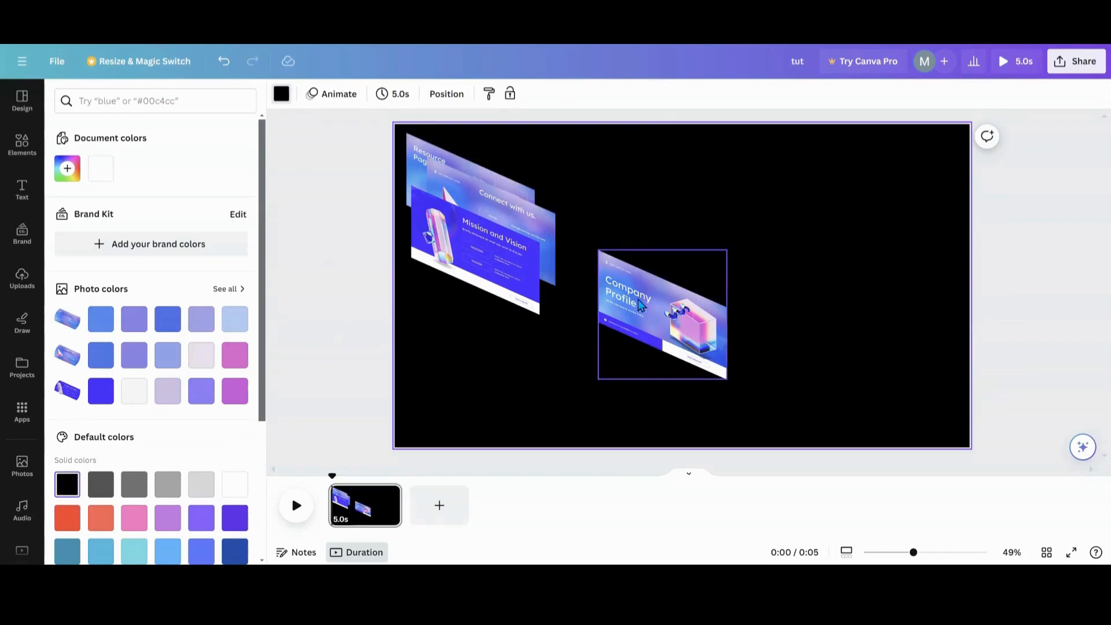
Spread the stacked skewed slides apart across the page, placing Company Profile in the upper-left area.
drag(638, 300, 762, 328)
drag(485, 288, 654, 317)
drag(512, 173, 512, 301)
click(509, 223)
drag(509, 223, 721, 243)
drag(802, 339, 500, 222)
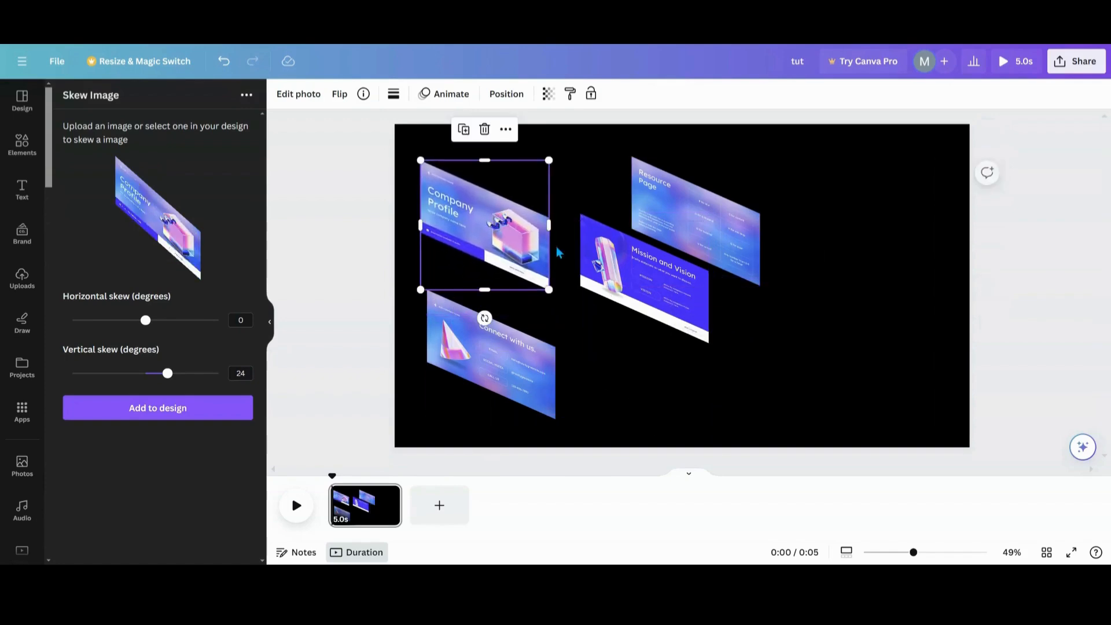
Line up Connect with us, Mission and Vision, and Resource Page in a descending diagonal row after Company Profile.
drag(640, 273, 761, 345)
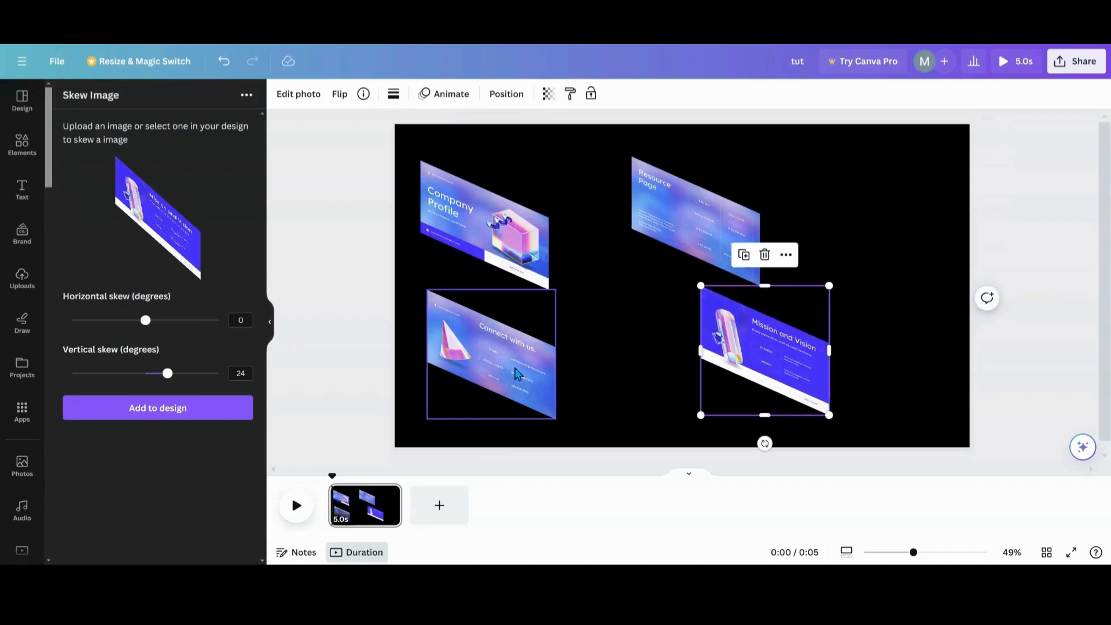
drag(507, 362, 637, 292)
drag(752, 320, 738, 313)
drag(695, 221, 887, 396)
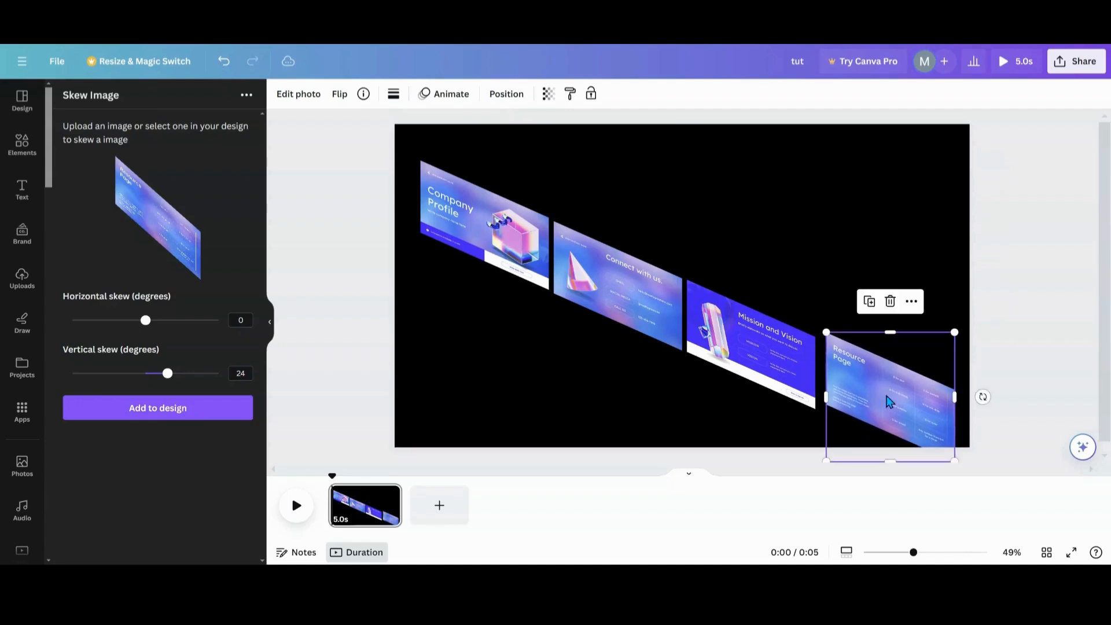
Fine-tune the positions of the last three skewed slides so the diagonal row has even, narrow gaps.
click(607, 305)
drag(605, 300, 606, 300)
click(745, 335)
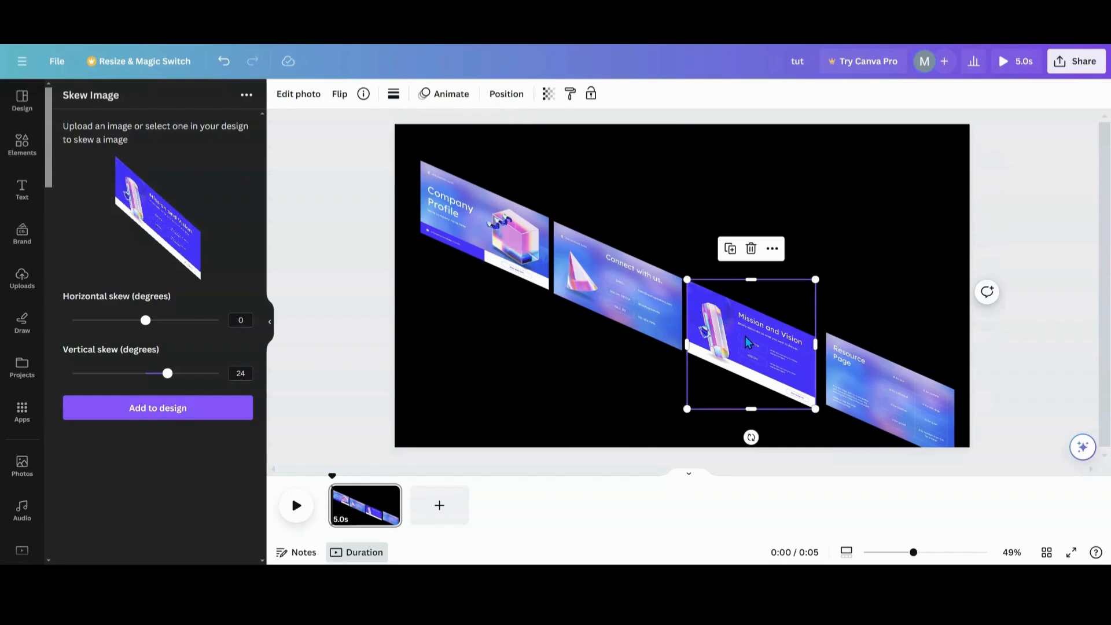
drag(745, 336, 745, 336)
click(854, 391)
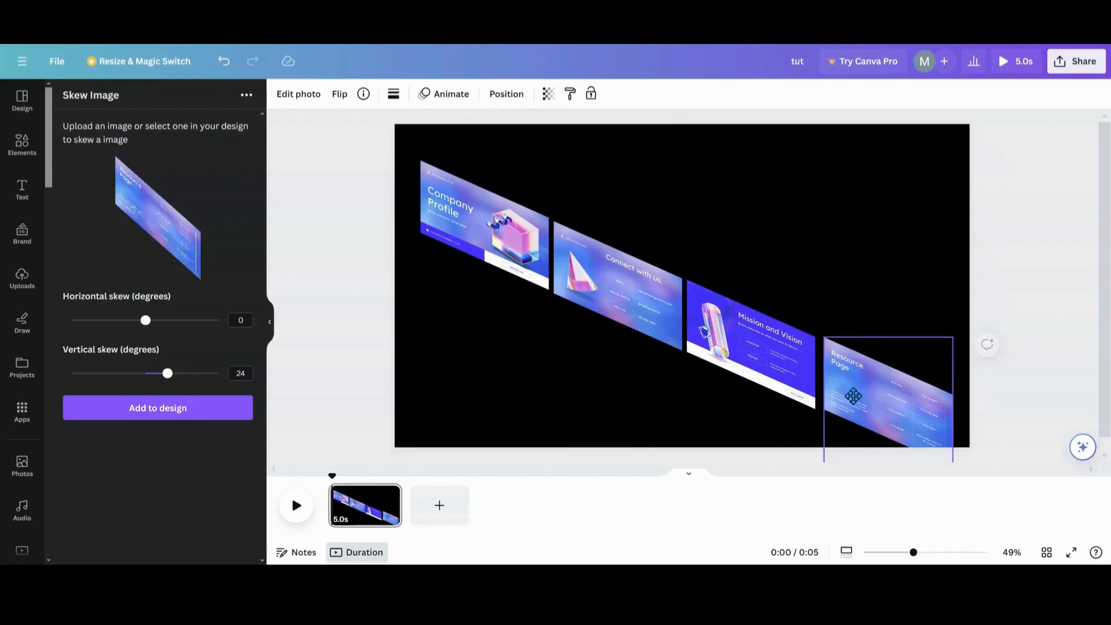
drag(854, 390, 849, 398)
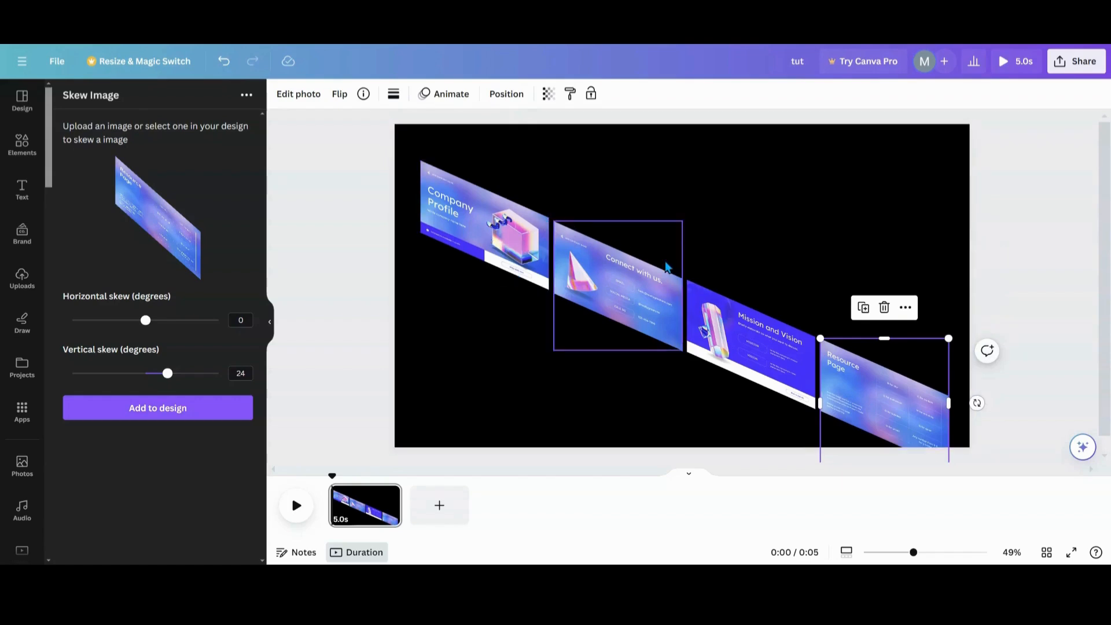
click(672, 422)
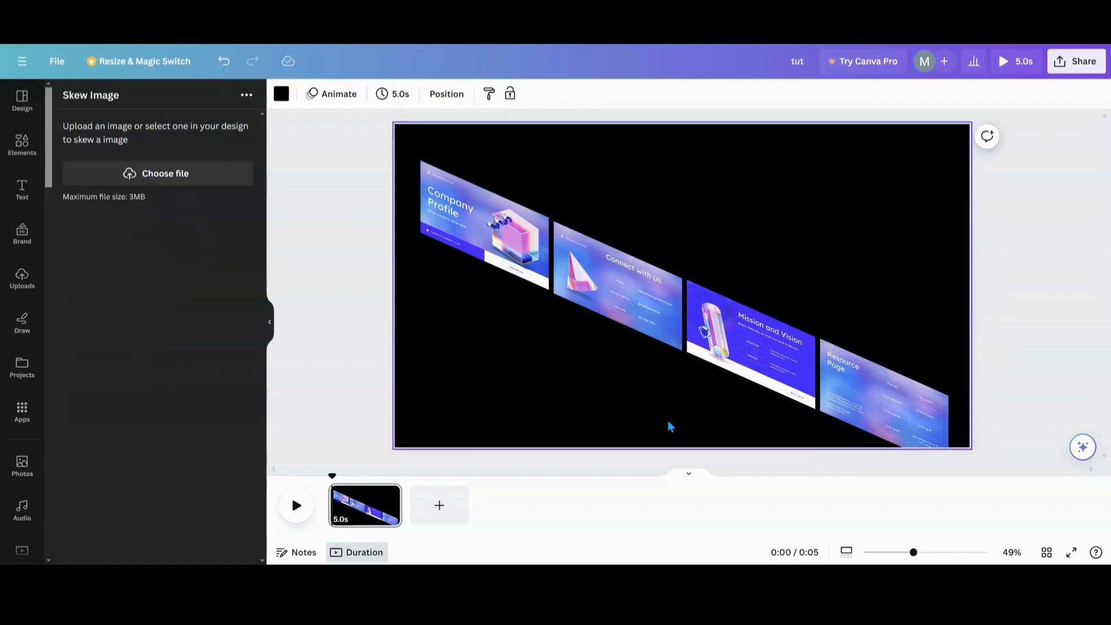
Nudge the Mission and Vision and Resource Page slides so all four skewed slides have equal gaps along the diagonal.
click(727, 350)
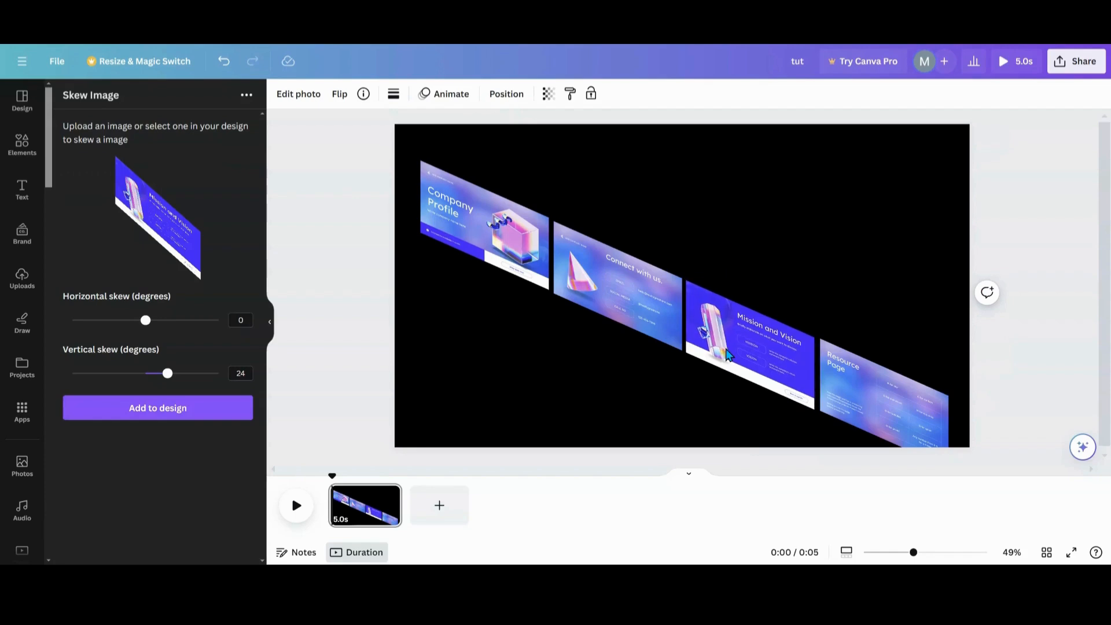
click(649, 381)
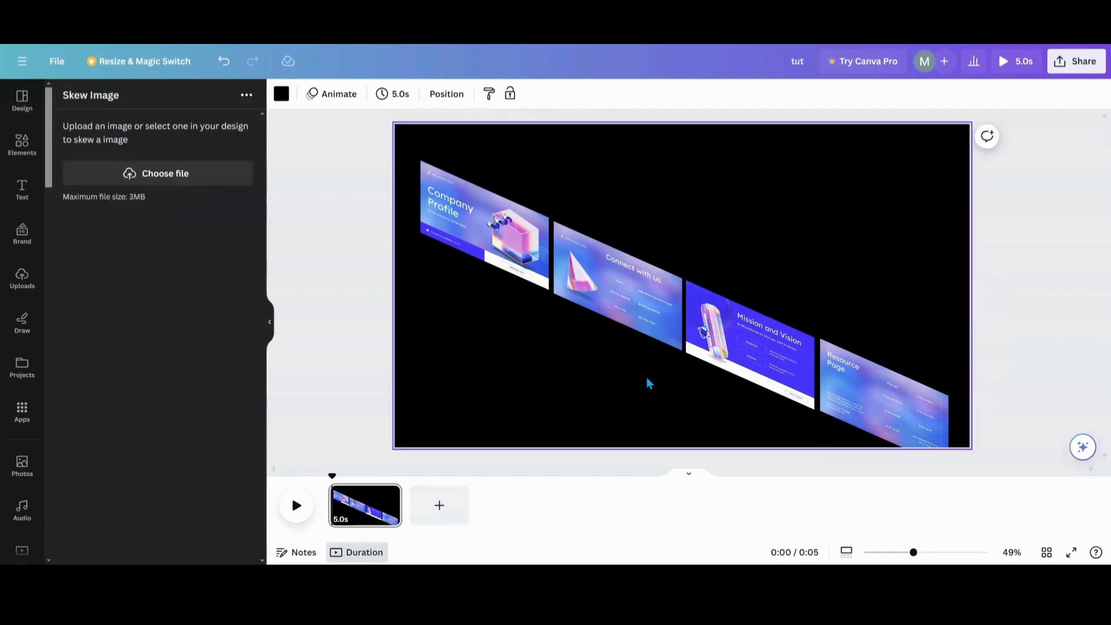
click(743, 352)
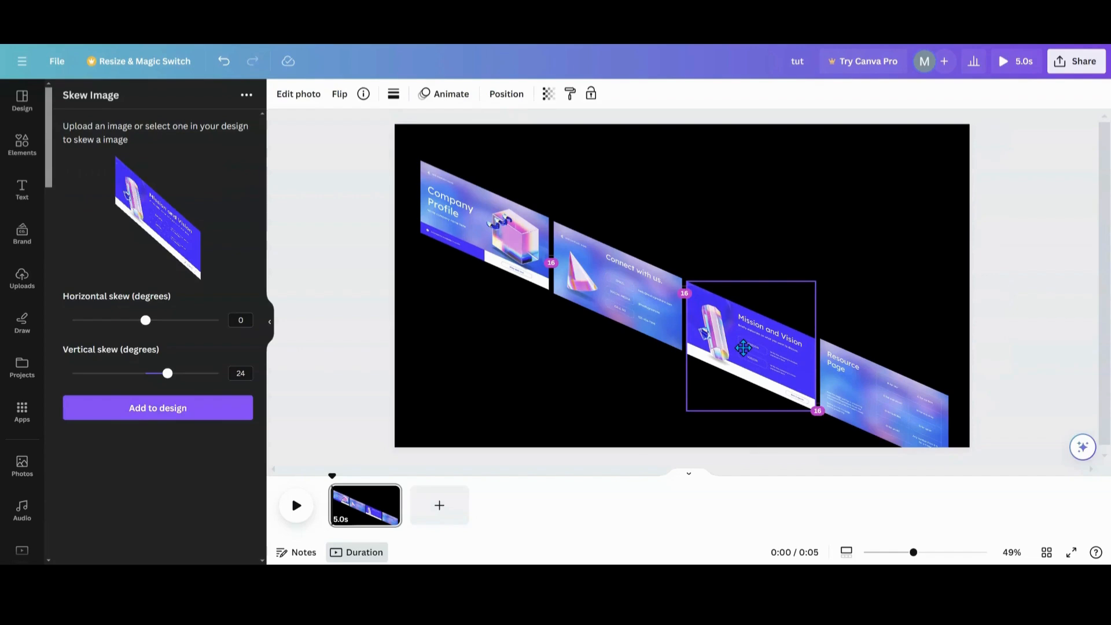
click(647, 365)
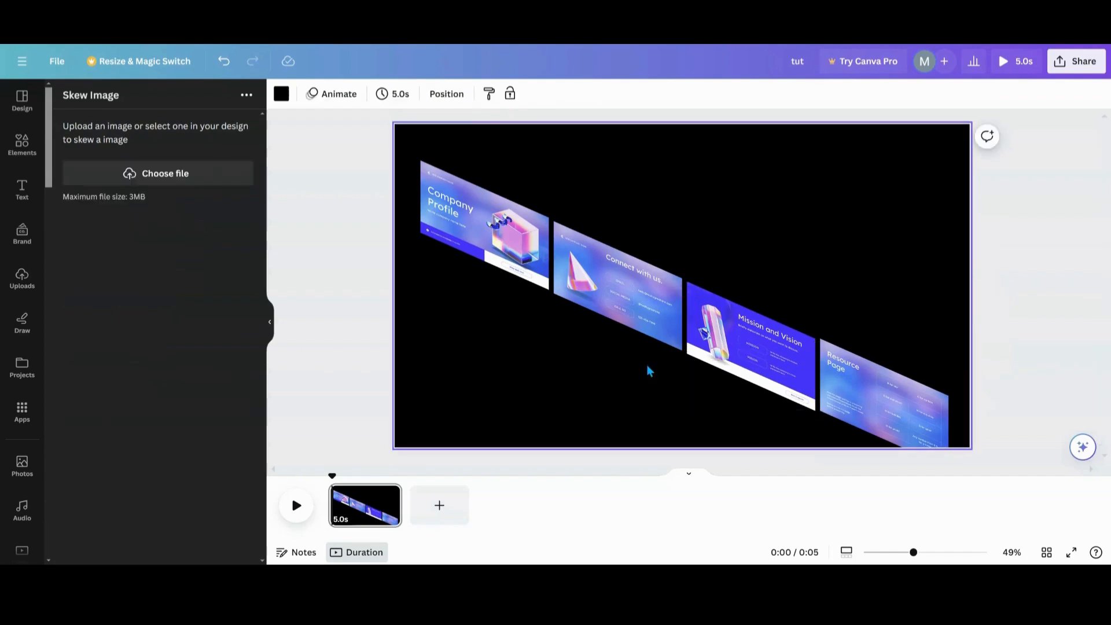
click(839, 379)
drag(851, 380, 852, 381)
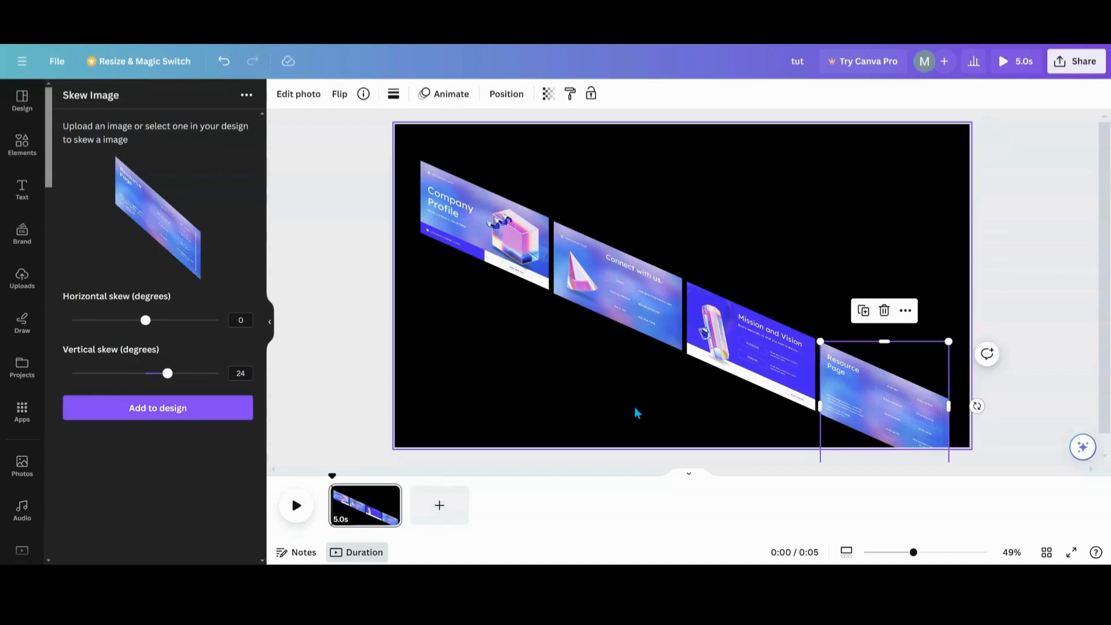
click(634, 408)
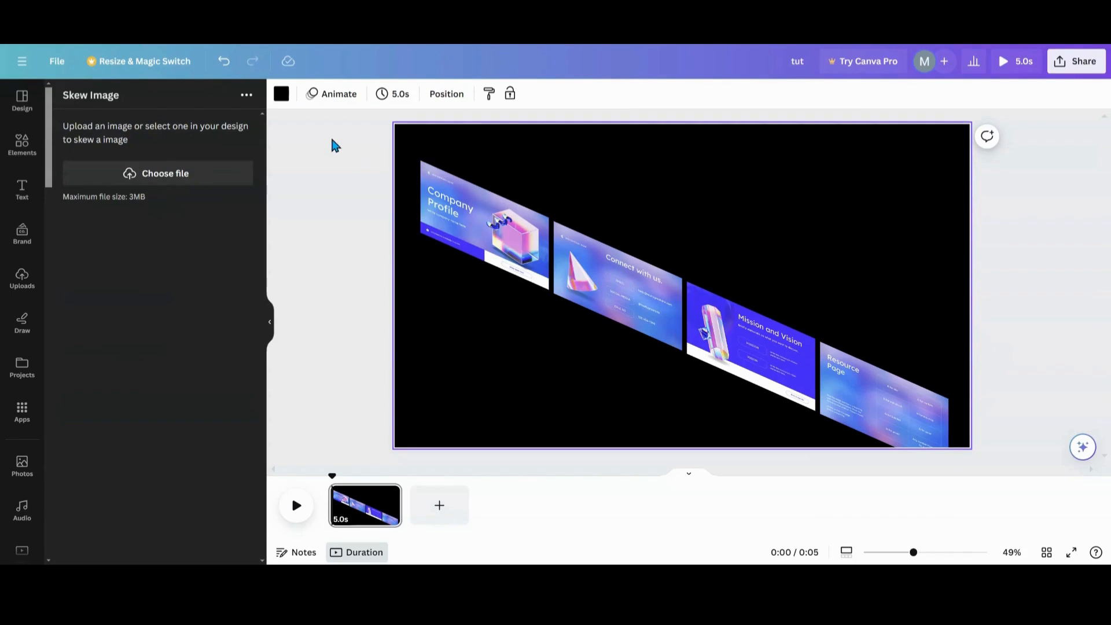
Scale all four skewed slides down together and move them up so the whole diagonal row fits within the page.
drag(331, 137, 896, 416)
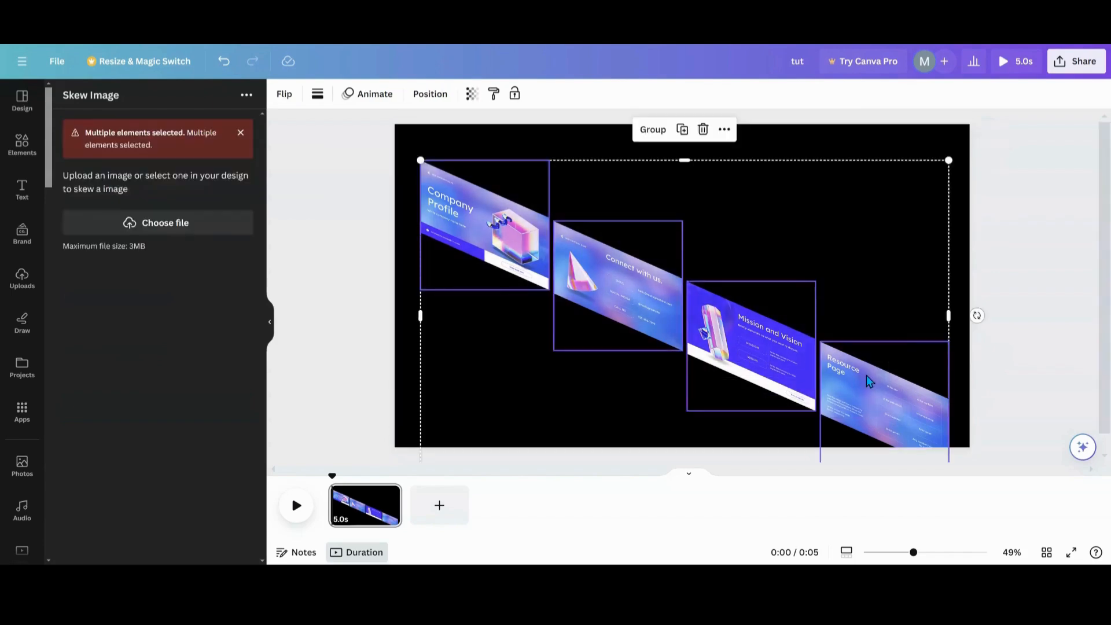
drag(422, 155, 504, 211)
drag(619, 363, 570, 310)
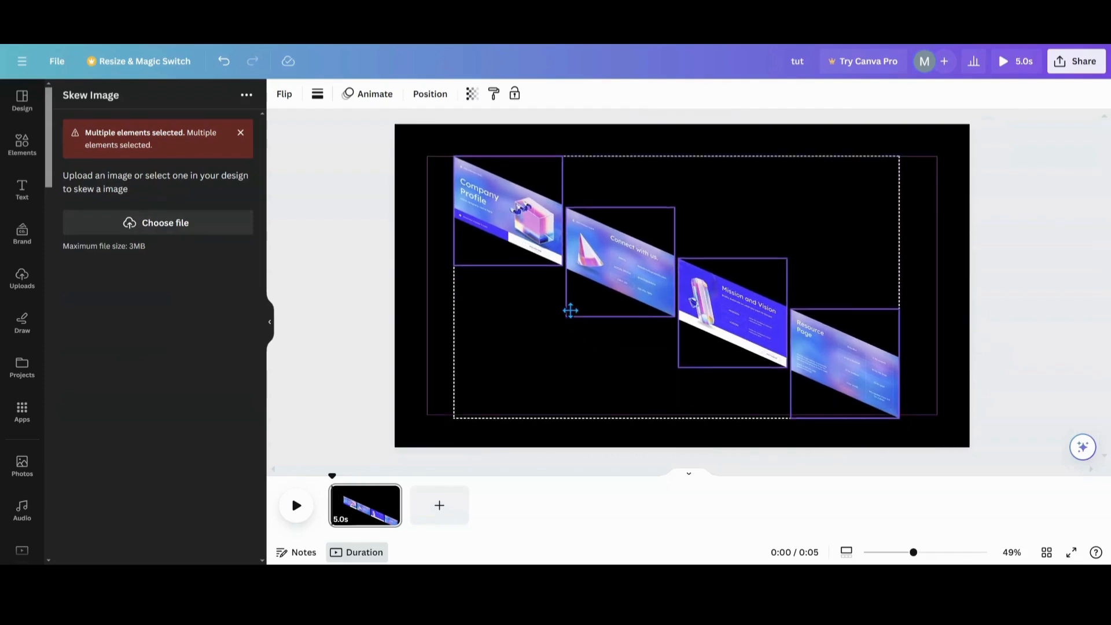
click(431, 353)
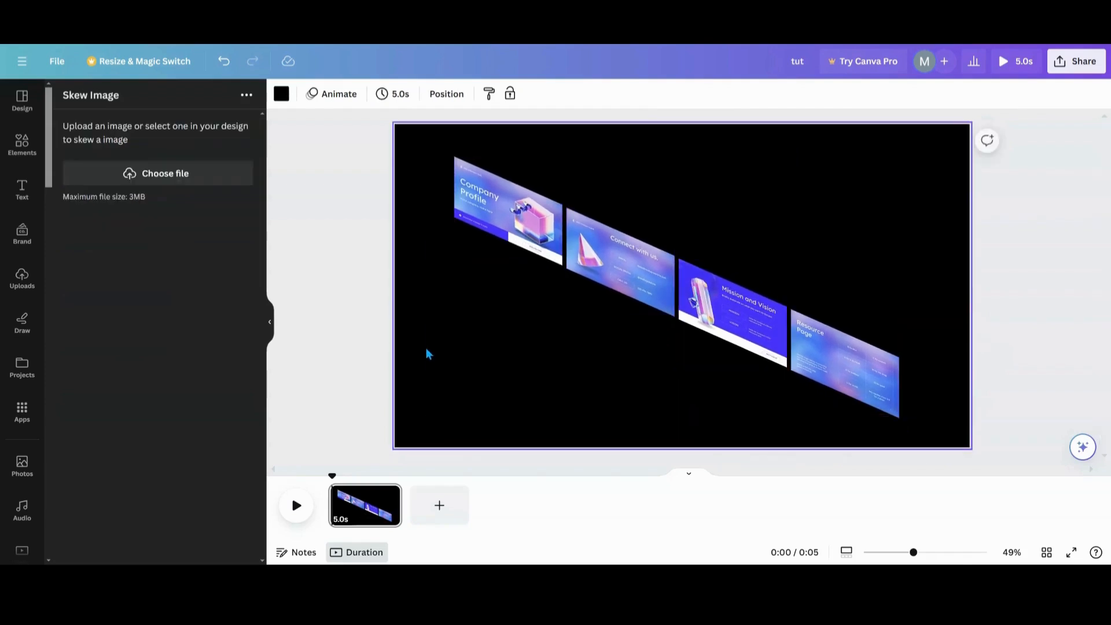
click(331, 310)
Open the Easy Reflections app and start a reflection of the Company Profile slide.
click(271, 323)
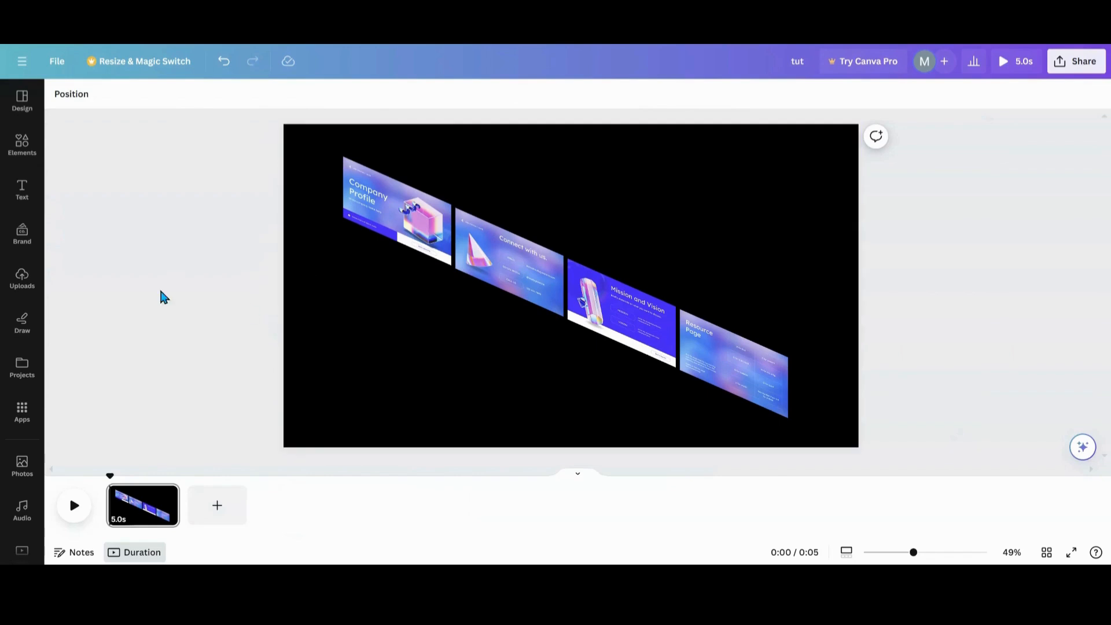
click(22, 412)
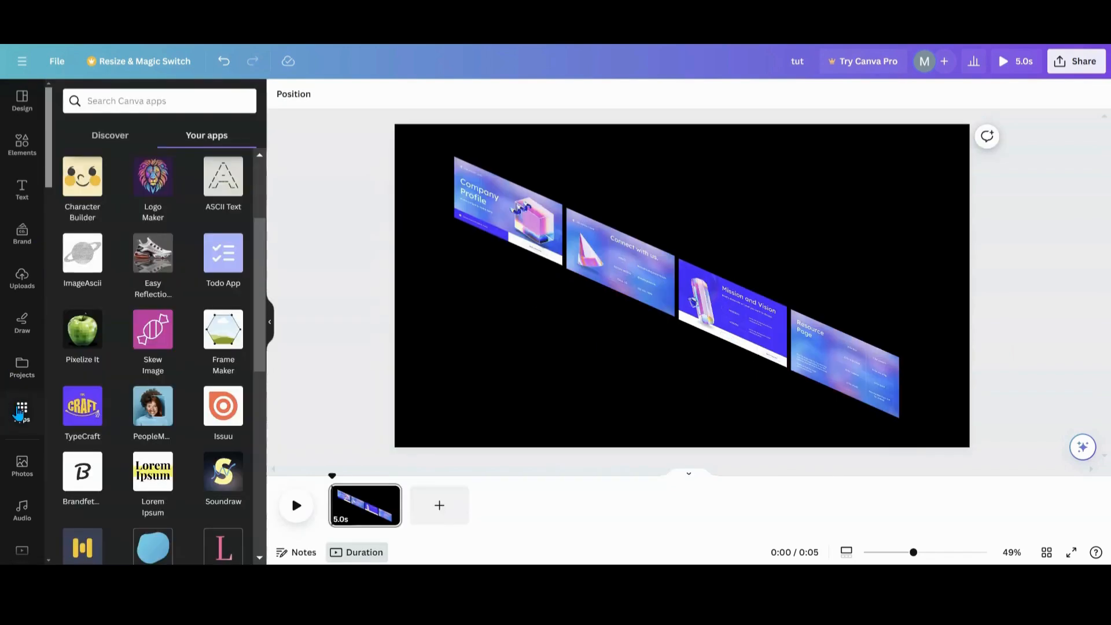
click(146, 265)
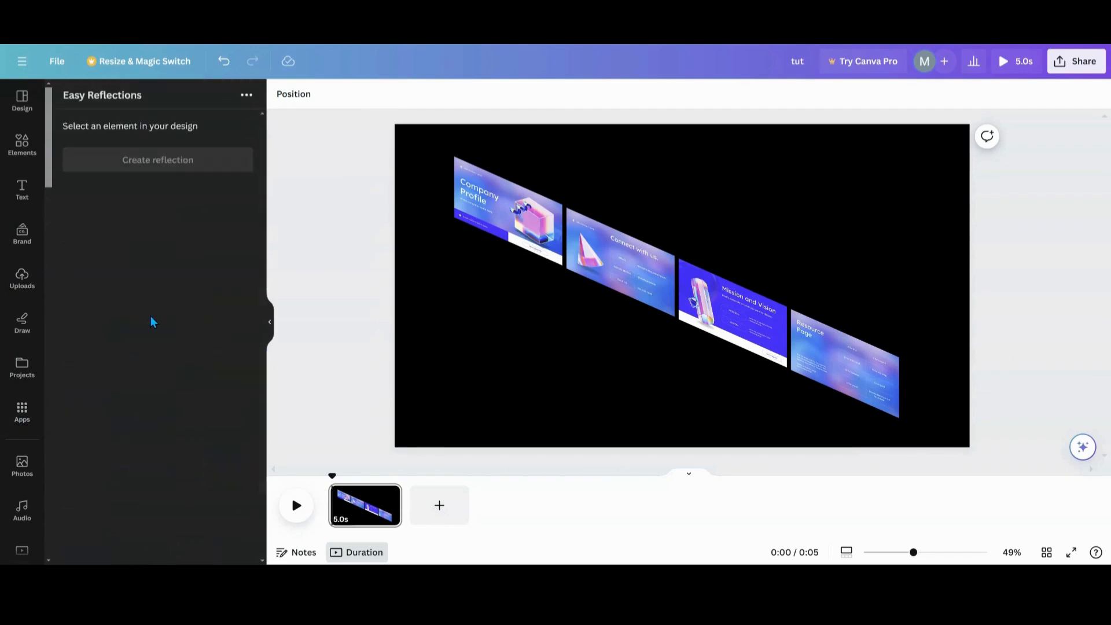
click(476, 203)
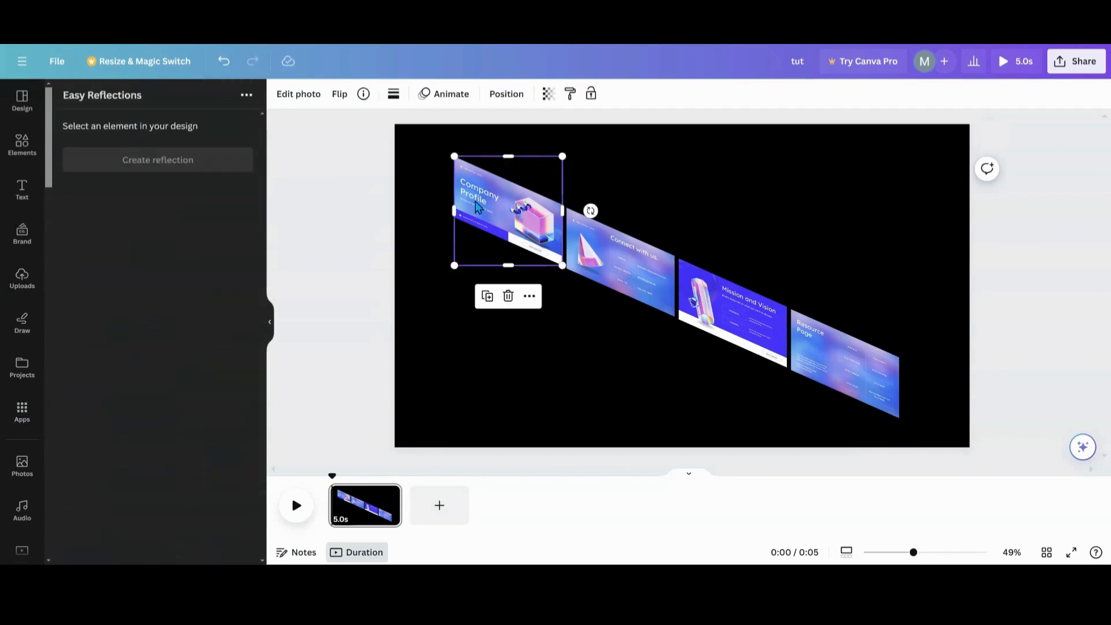
click(166, 167)
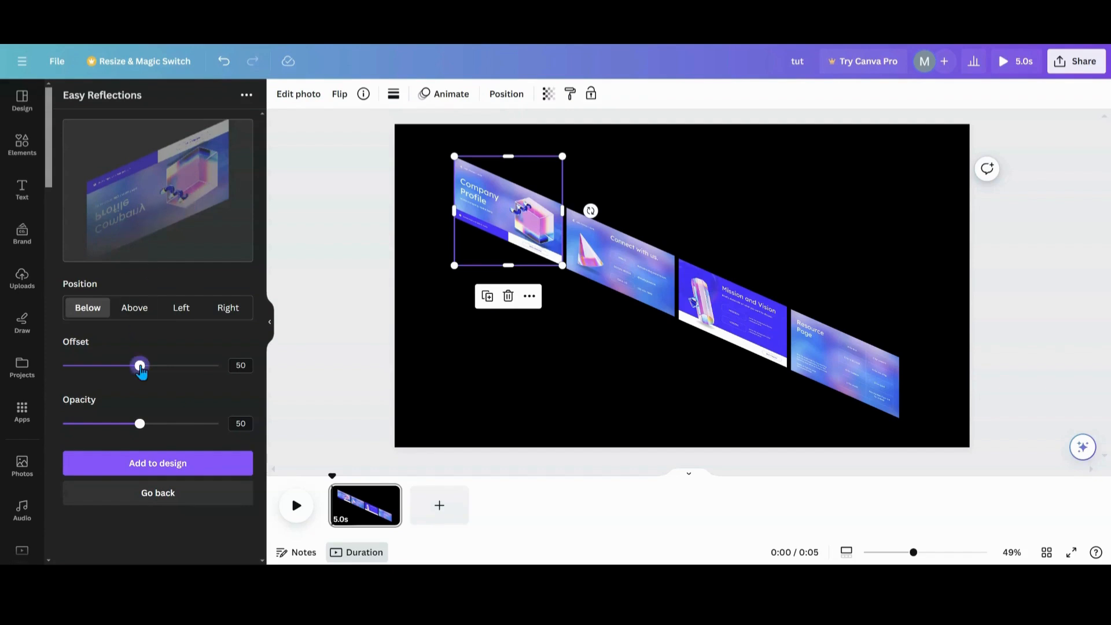
Set the Company Profile reflection's offset to 18 and opacity to 42, and add it to the design.
drag(140, 369, 96, 371)
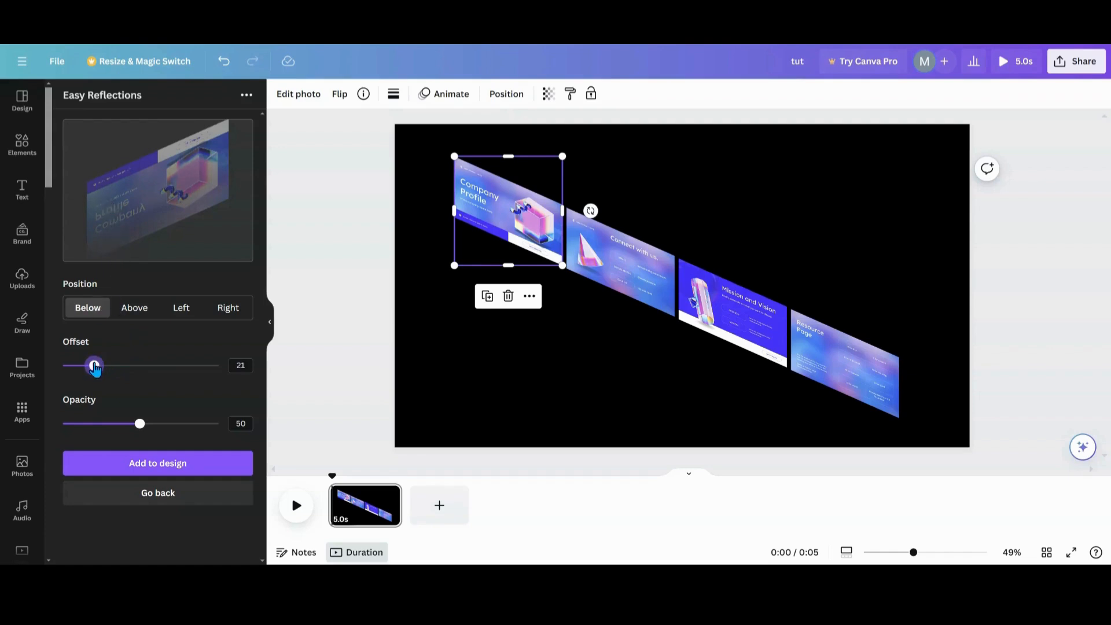
drag(95, 368, 89, 368)
drag(140, 426, 128, 426)
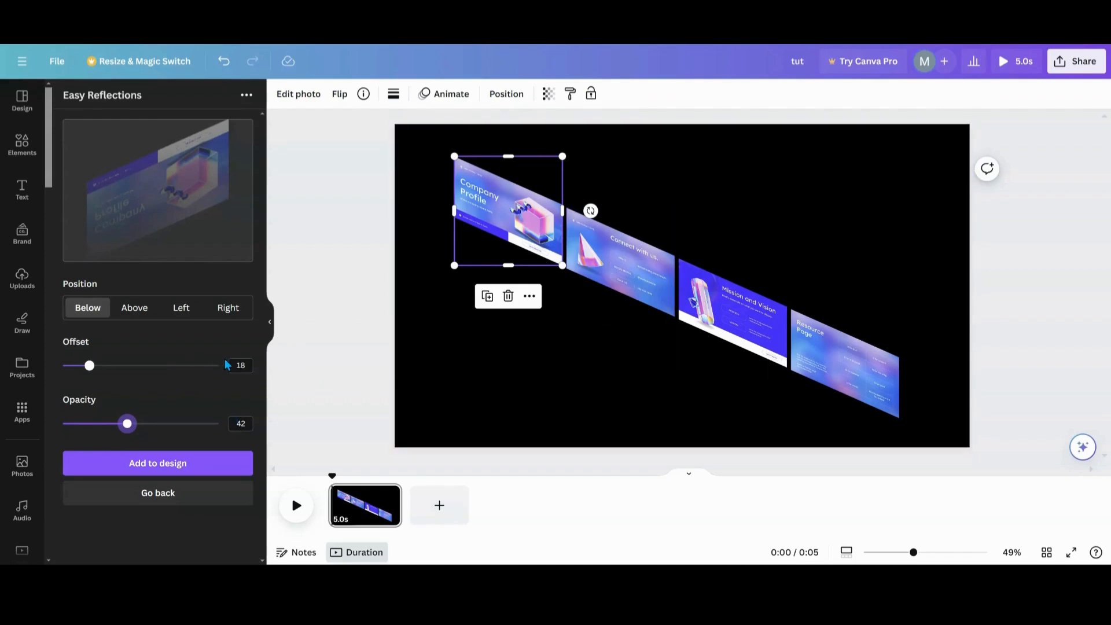
click(191, 473)
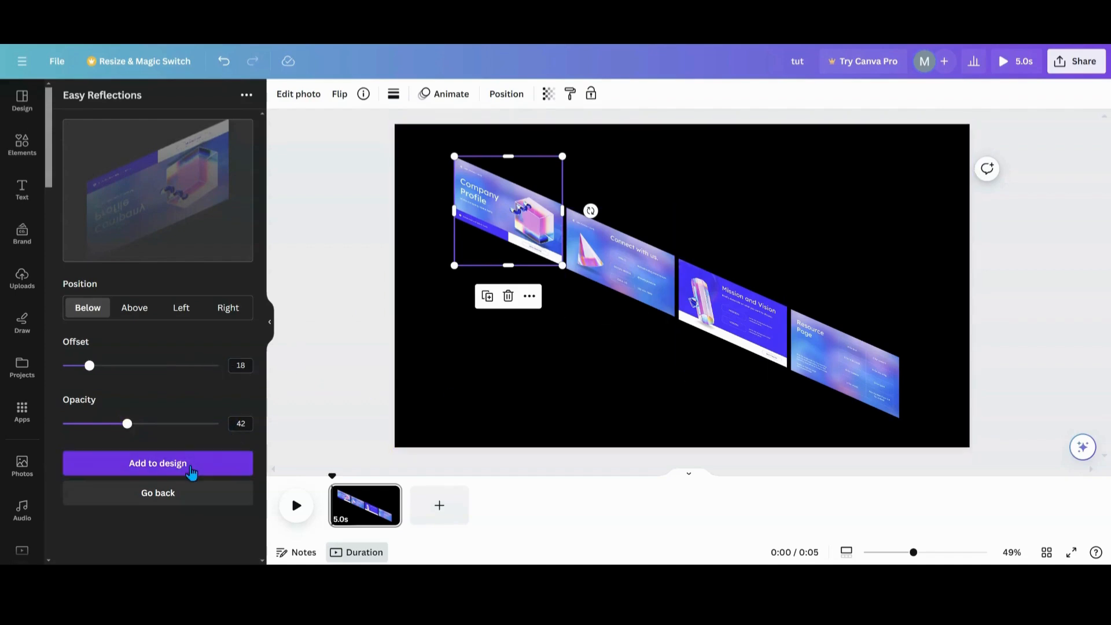
Rotate the Company Profile reflection to follow the slide's slanted lower edge and place it directly beneath the slide.
drag(683, 313, 474, 352)
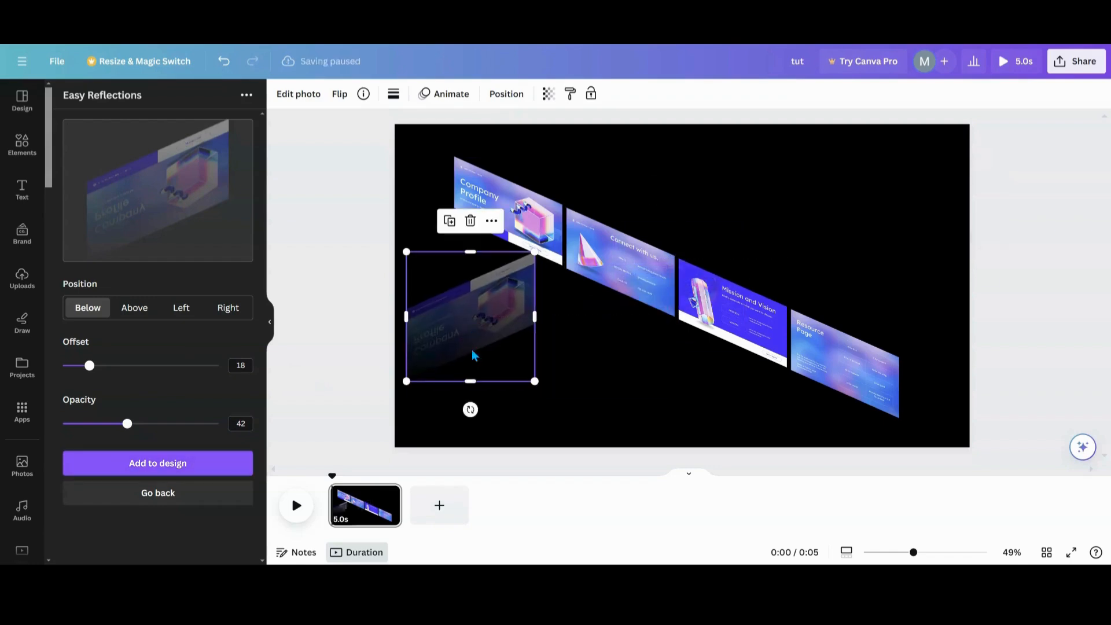
drag(472, 411, 419, 361)
drag(449, 317, 465, 274)
click(468, 274)
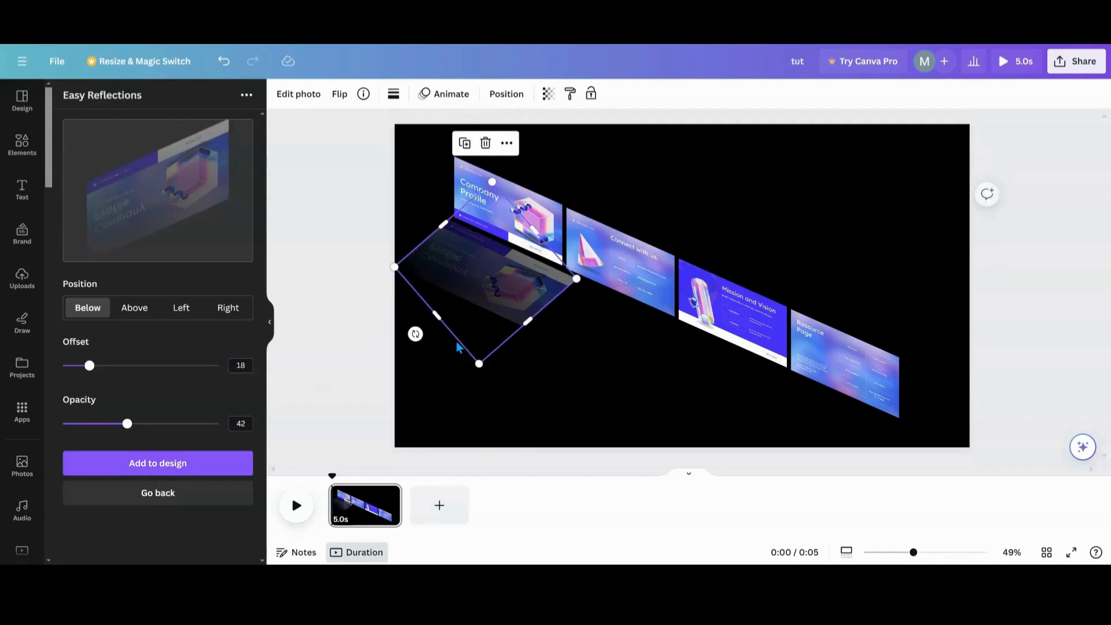
Shrink the Company Profile reflection to about the slide's width and realign it with the slide's lower edge.
drag(477, 365, 481, 337)
drag(476, 268, 468, 263)
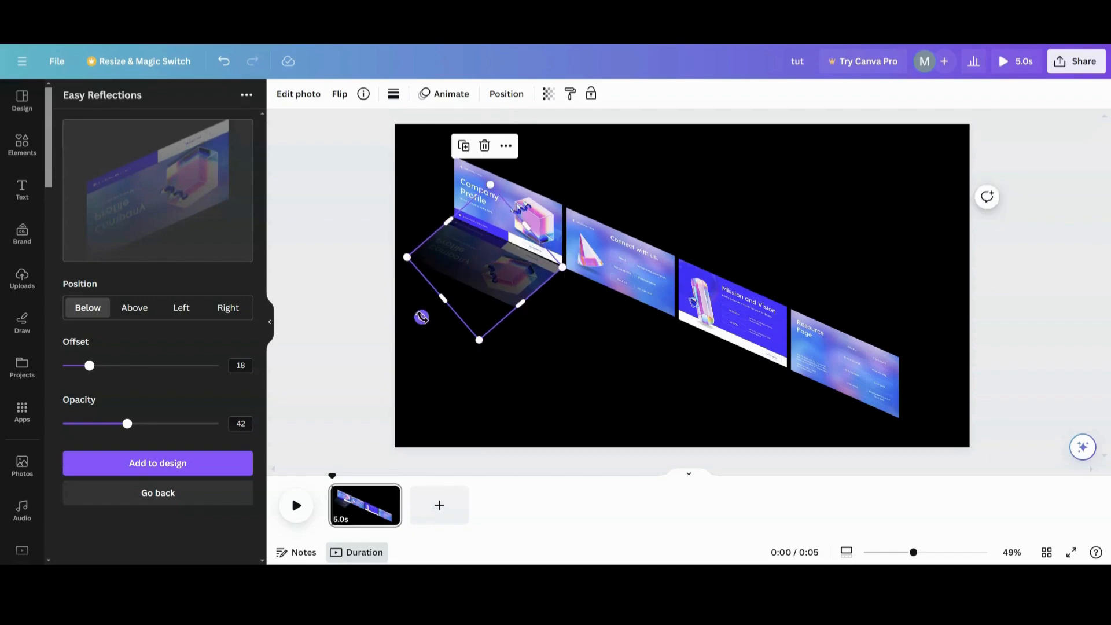
drag(421, 317, 422, 319)
click(506, 365)
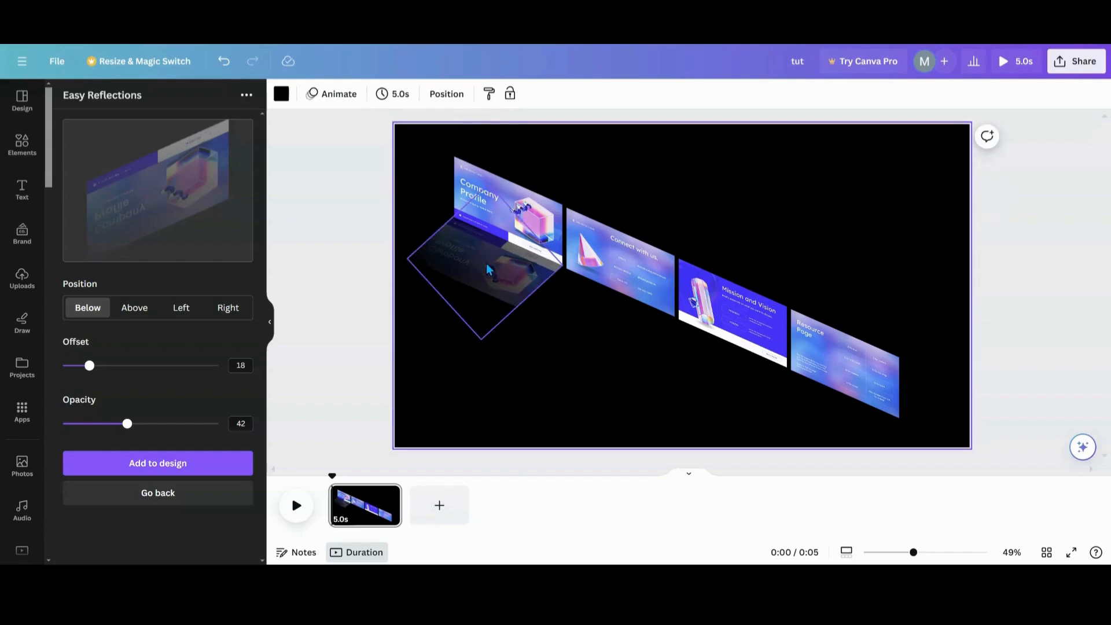
Slightly reduce the Company Profile reflection so its corners match the slide above it.
click(429, 252)
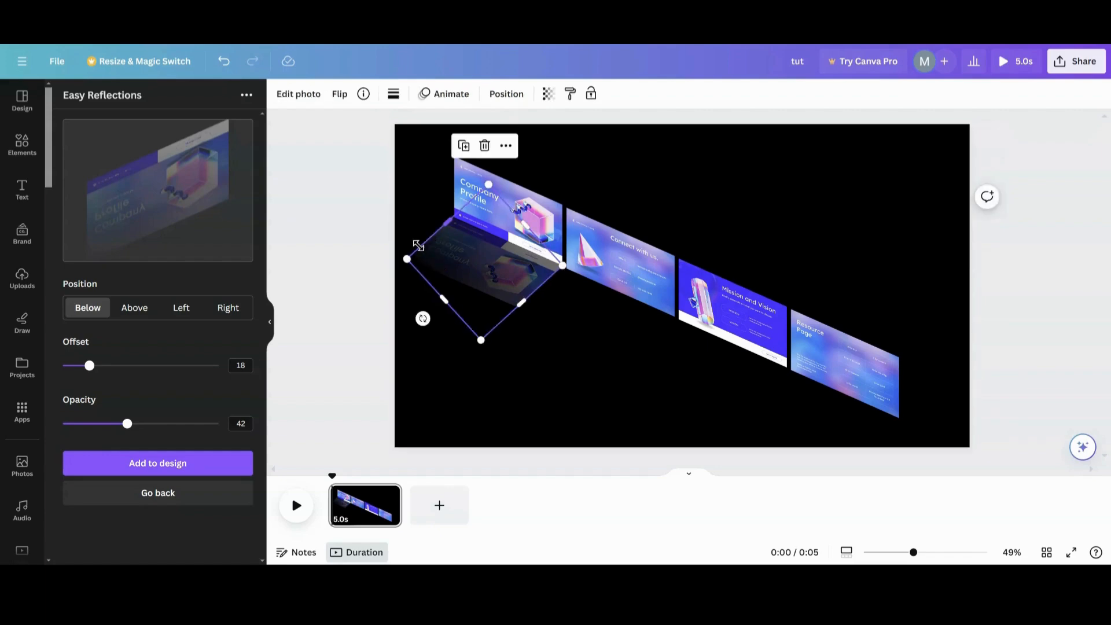
drag(407, 261, 409, 261)
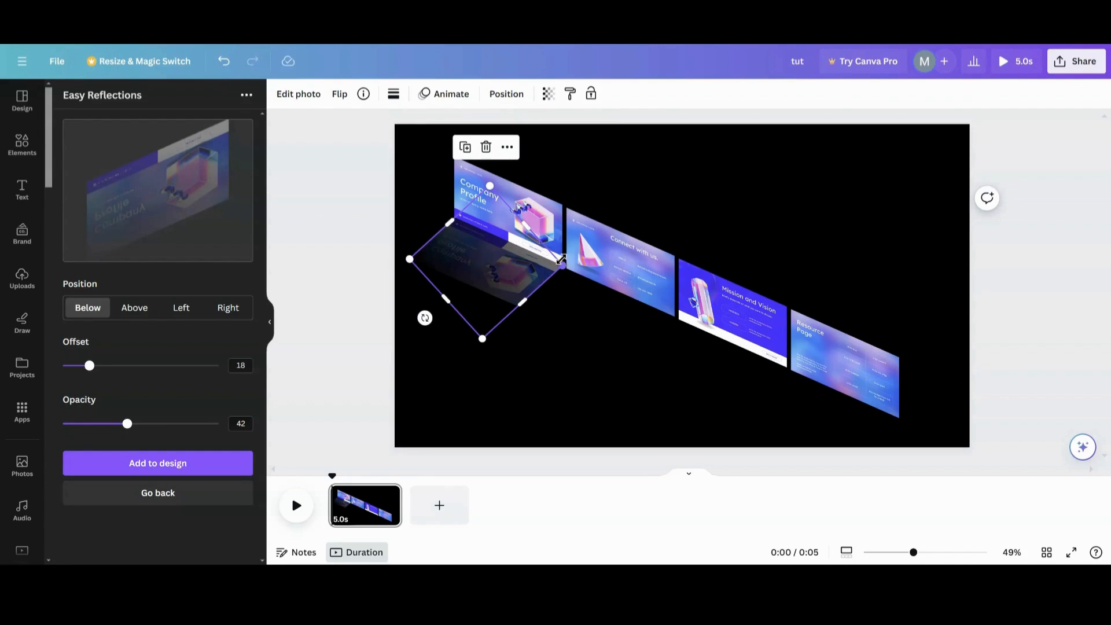
click(559, 334)
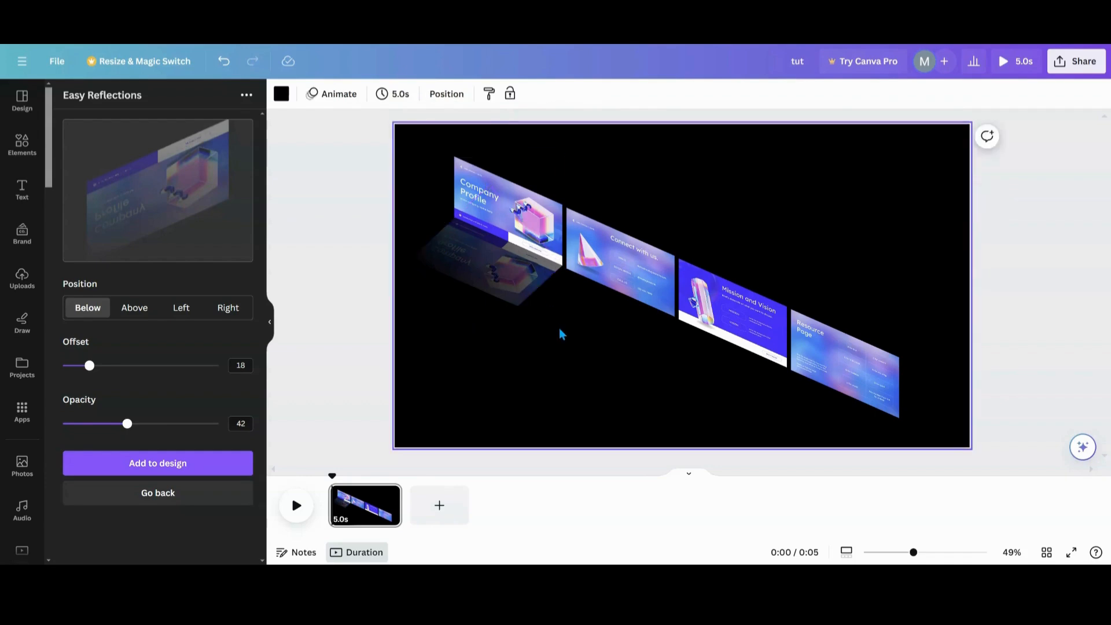
click(538, 274)
click(550, 321)
Create a reflection below the Connect with us slide with offset 18 and opacity 42, and add it to the design.
click(588, 286)
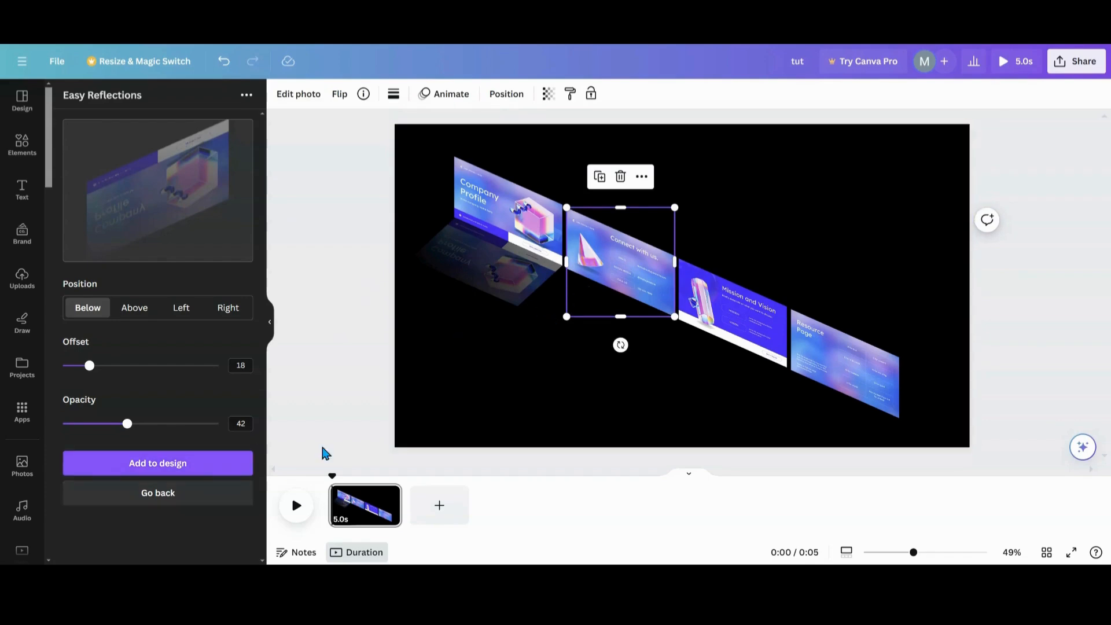
click(198, 502)
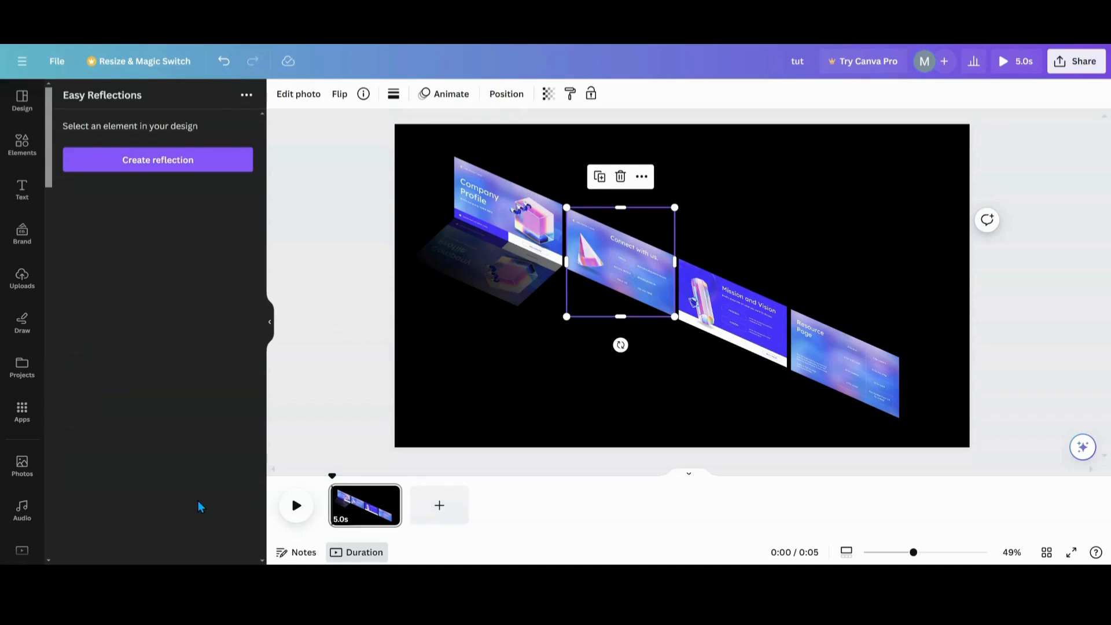
click(120, 167)
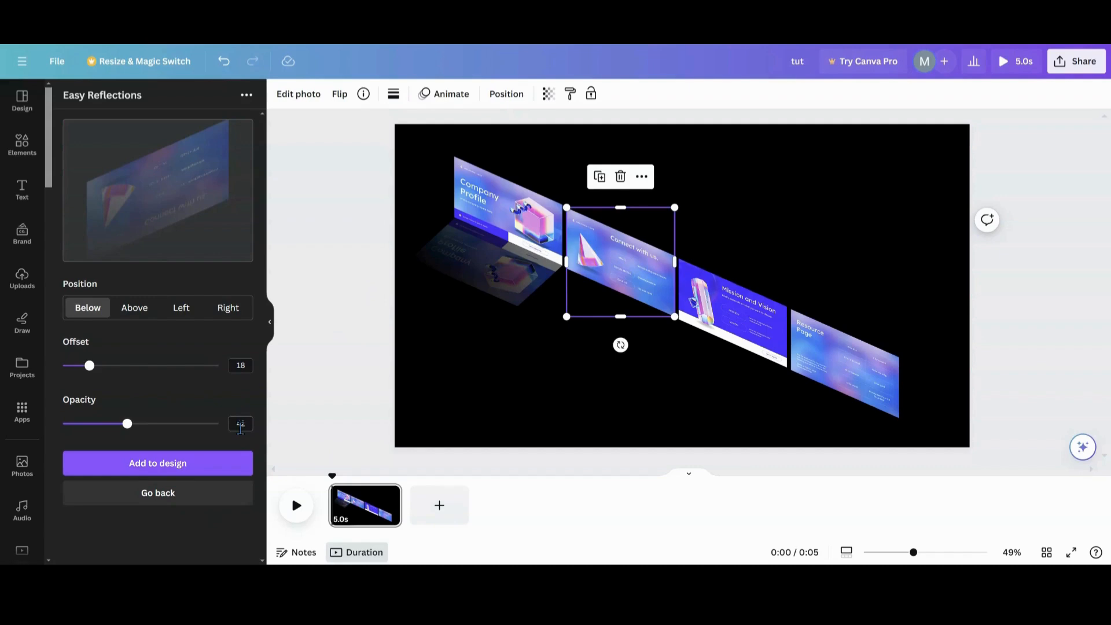
click(210, 472)
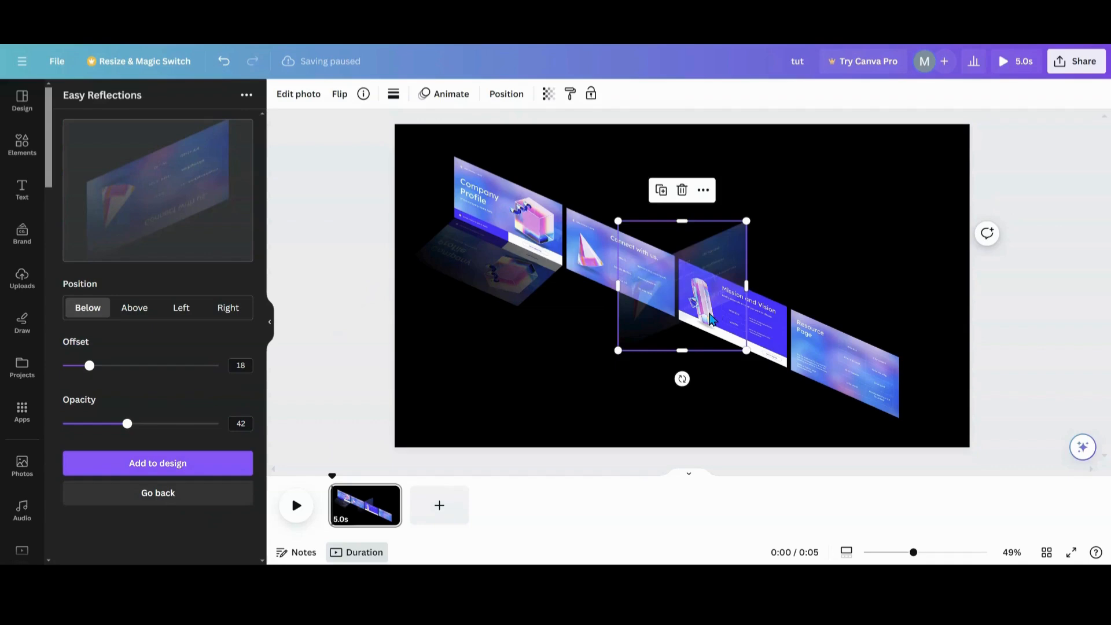
Move, rotate and shrink the Connect with us reflection so it sits flush against that slide's slanted lower edge.
drag(711, 318, 632, 359)
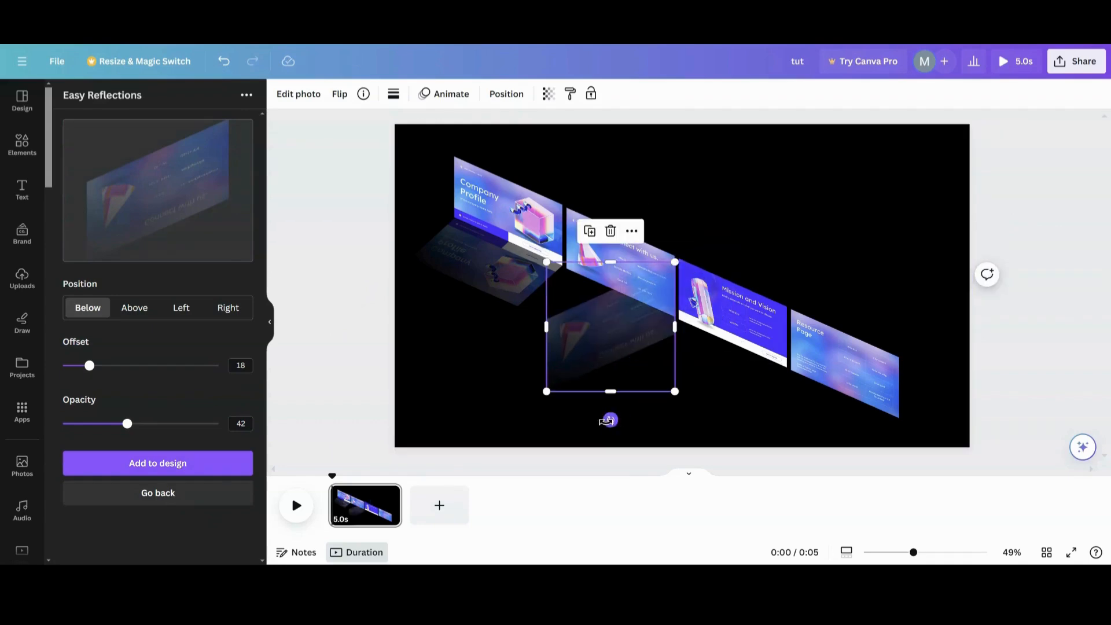
drag(610, 421, 551, 370)
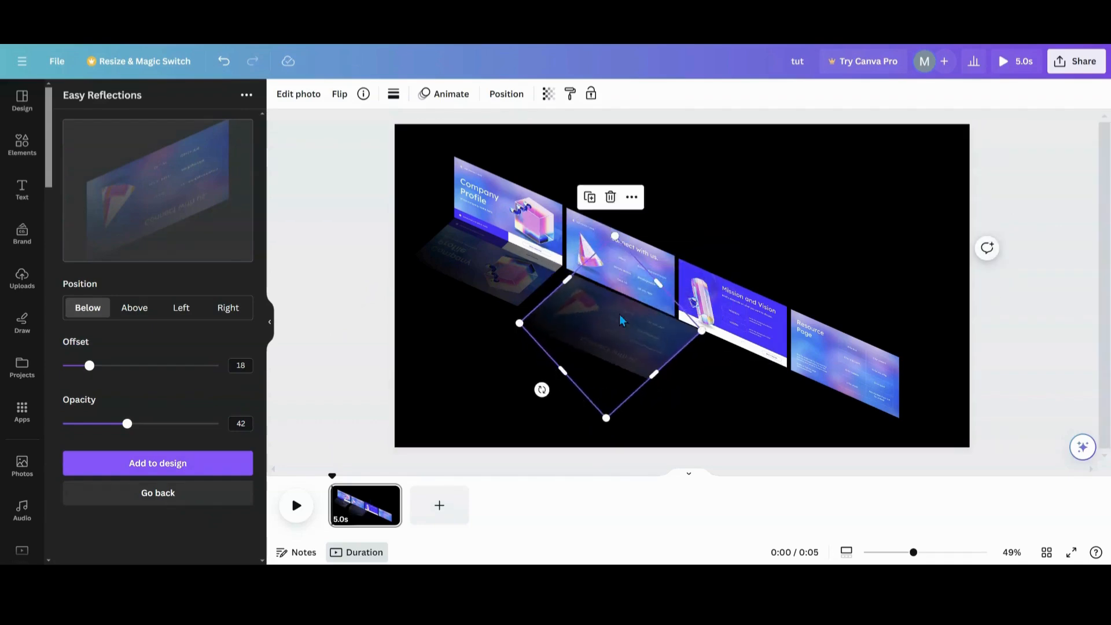
mouse_move(624, 322)
mouse_down()
mouse_move(610, 307)
mouse_move(614, 320)
mouse_up()
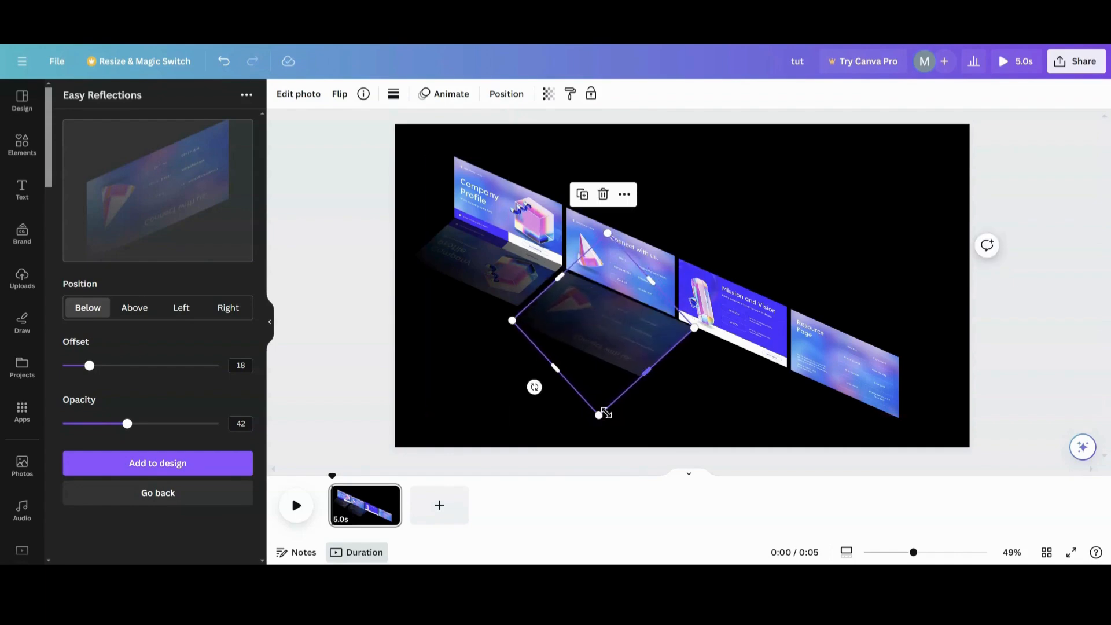
drag(598, 415, 590, 384)
drag(595, 314, 567, 333)
click(641, 383)
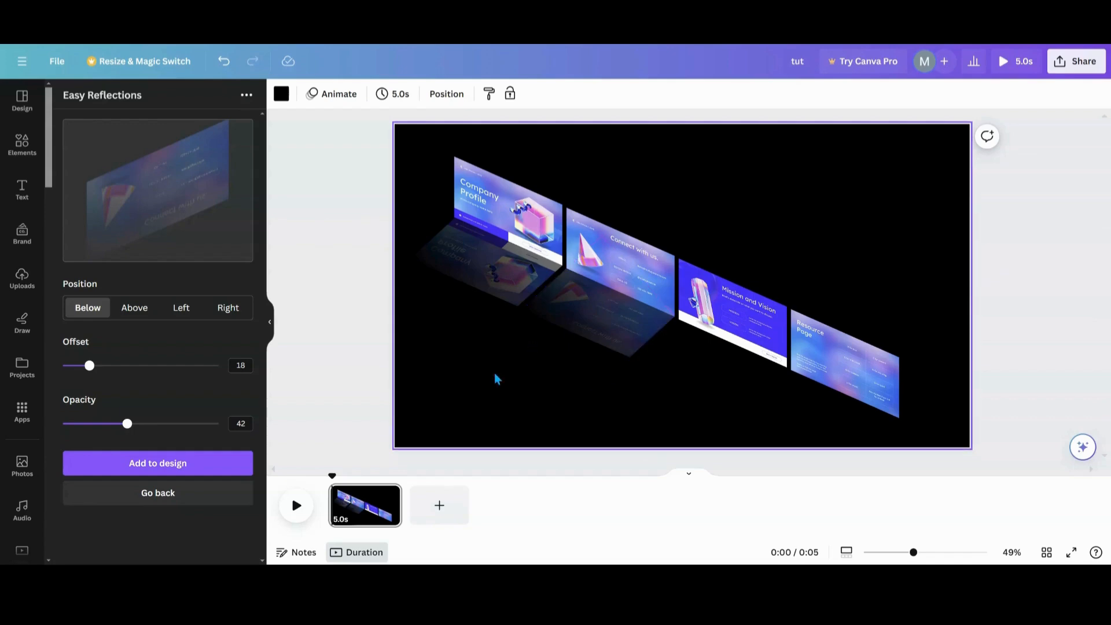
Create a reflection below the Mission and Vision slide with offset 18 and opacity 42, and add it to the design.
click(723, 334)
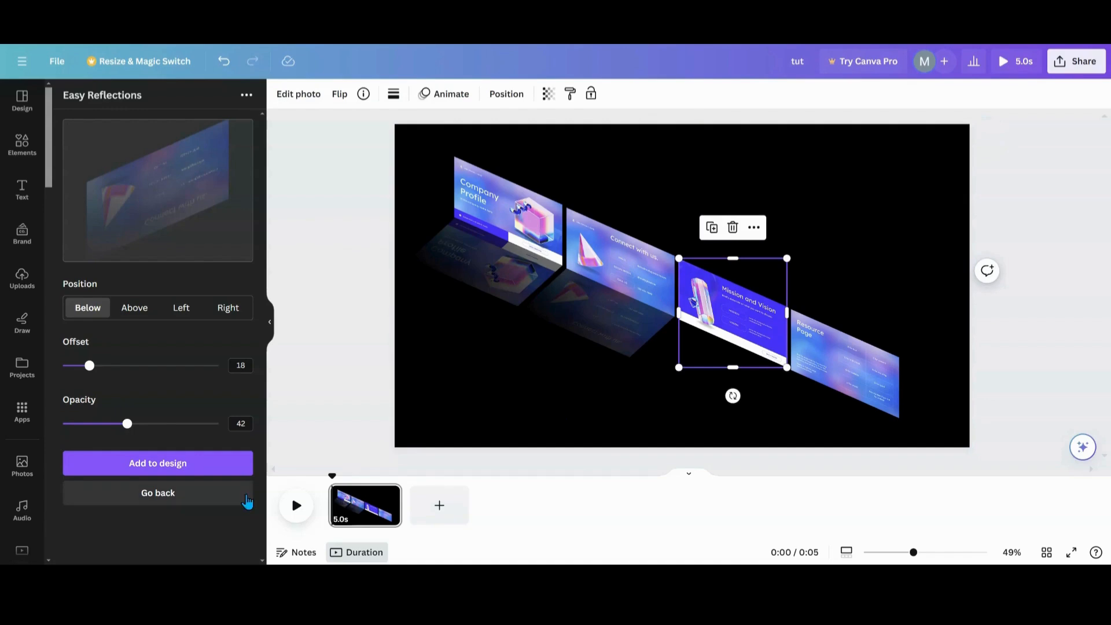
click(226, 502)
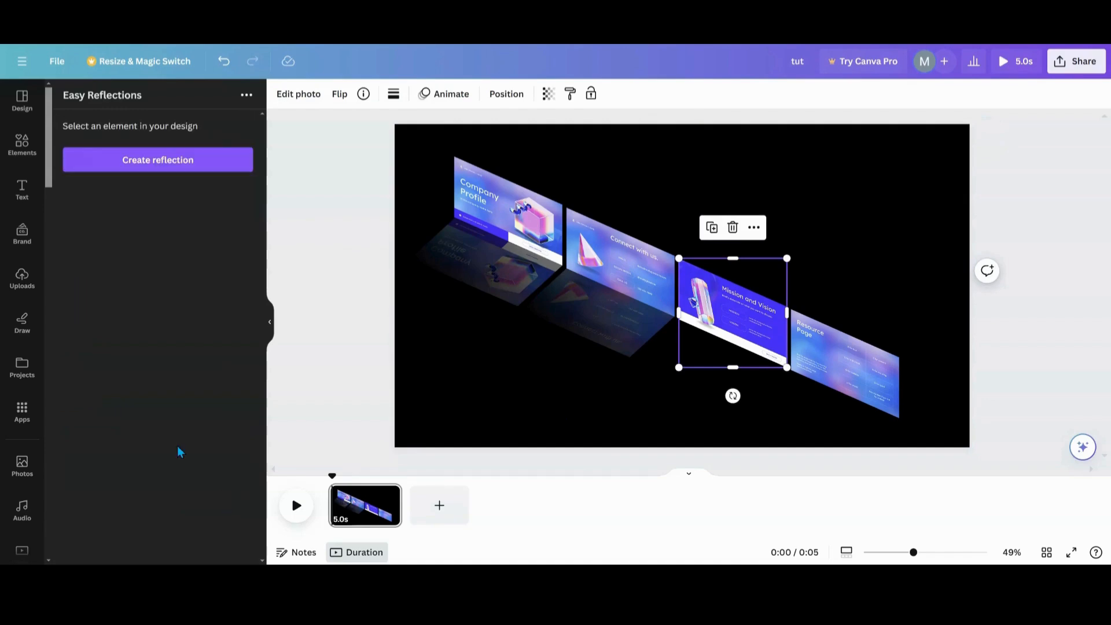
click(145, 169)
click(137, 467)
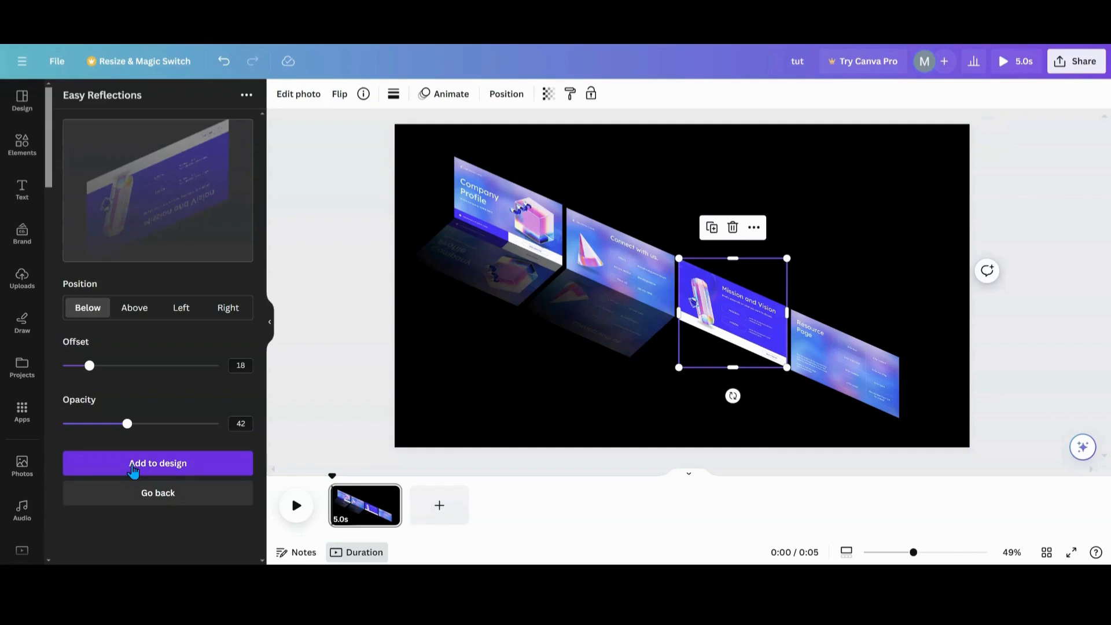
Move, rotate and shrink the Mission and Vision reflection so it sits flush against that slide's slanted lower edge.
drag(679, 275, 701, 368)
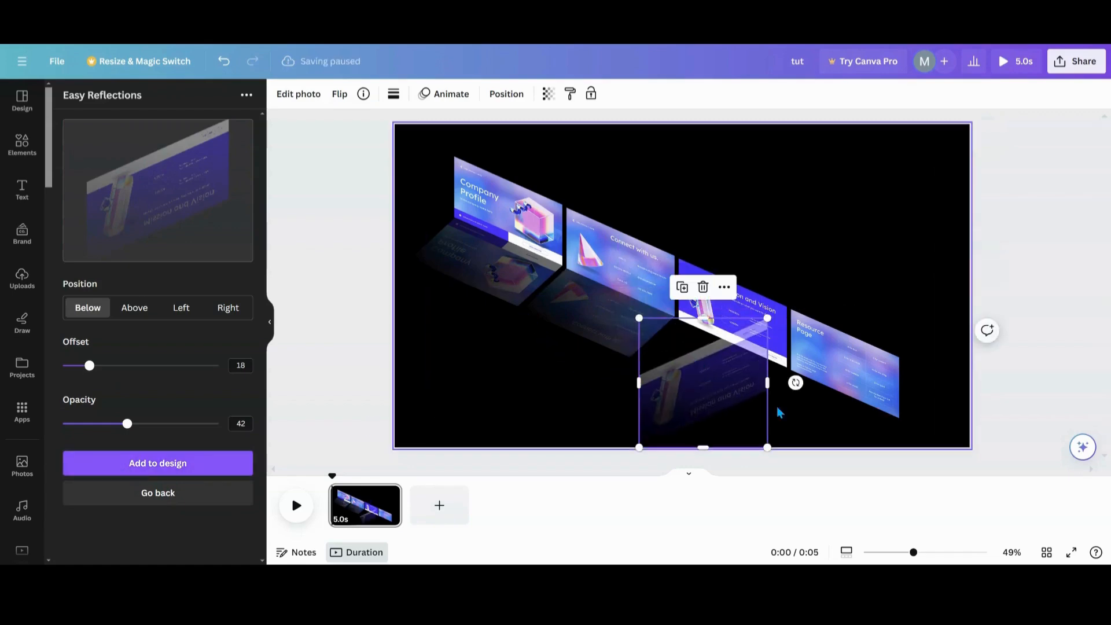
drag(793, 380, 756, 452)
drag(692, 405, 697, 388)
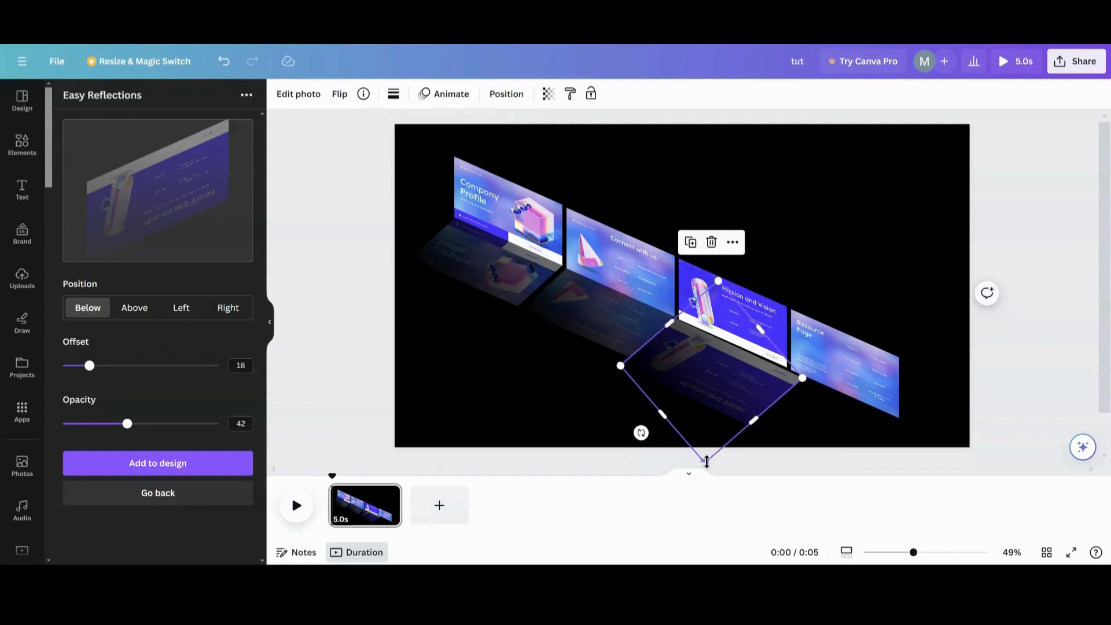
drag(706, 458, 707, 434)
drag(709, 372, 709, 371)
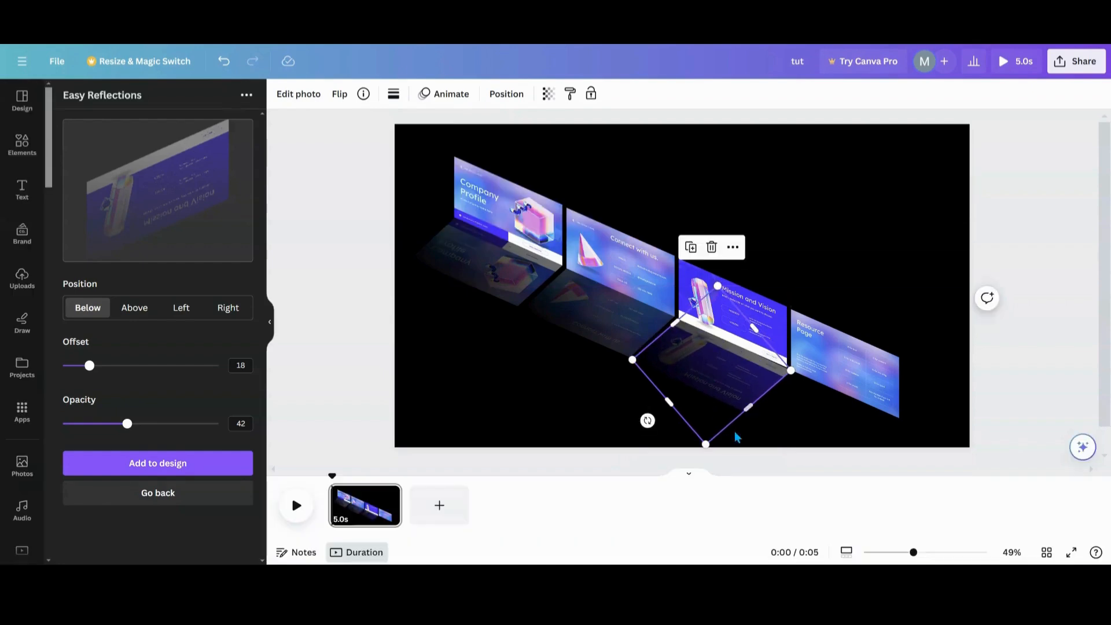
drag(913, 556, 907, 555)
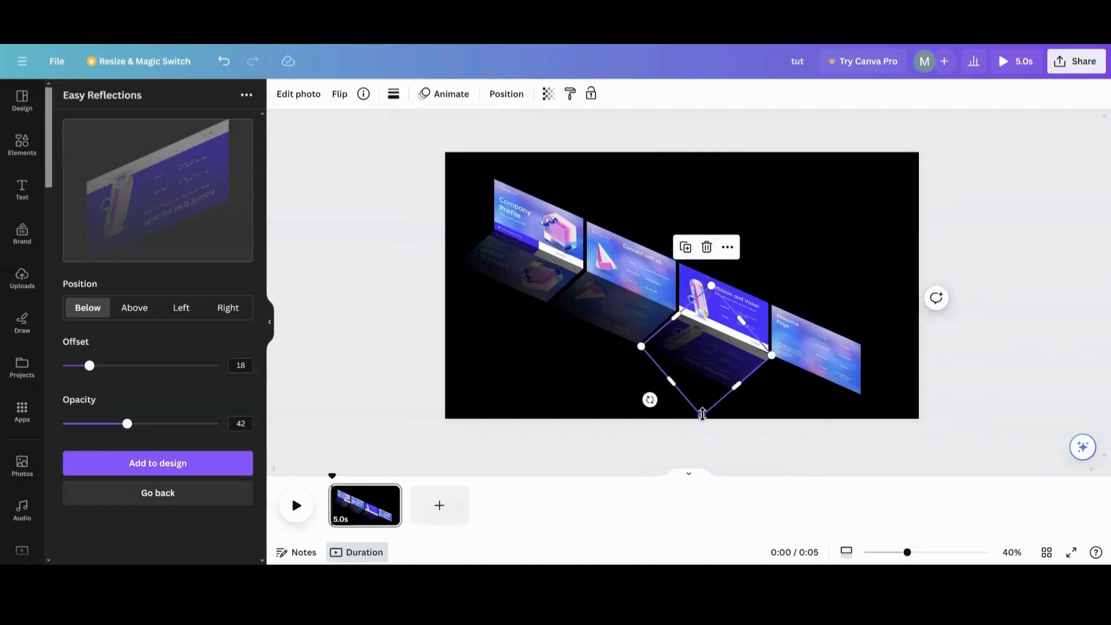
drag(702, 414, 701, 409)
click(758, 404)
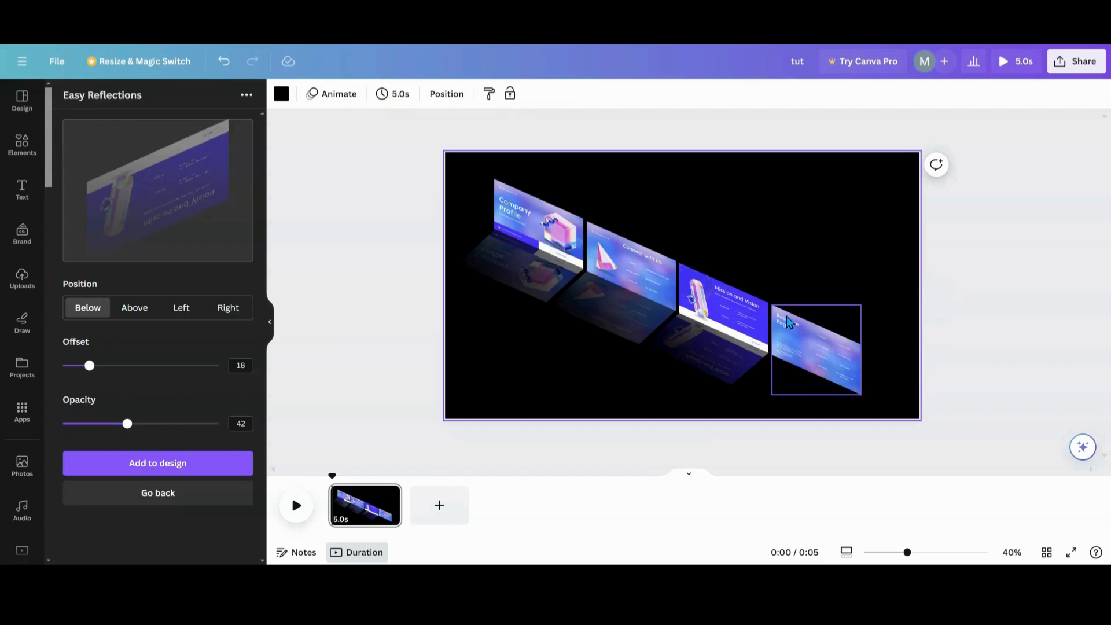
Create a reflection below the Resource Page slide with offset 18 and opacity 42, and add it to the design.
click(797, 340)
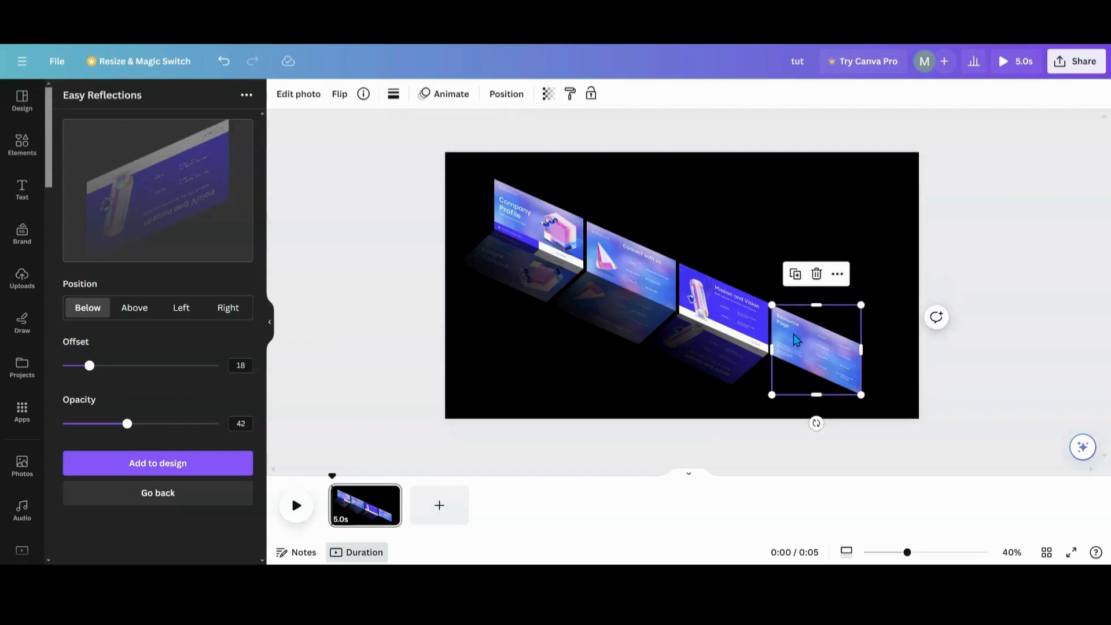
click(139, 501)
click(155, 162)
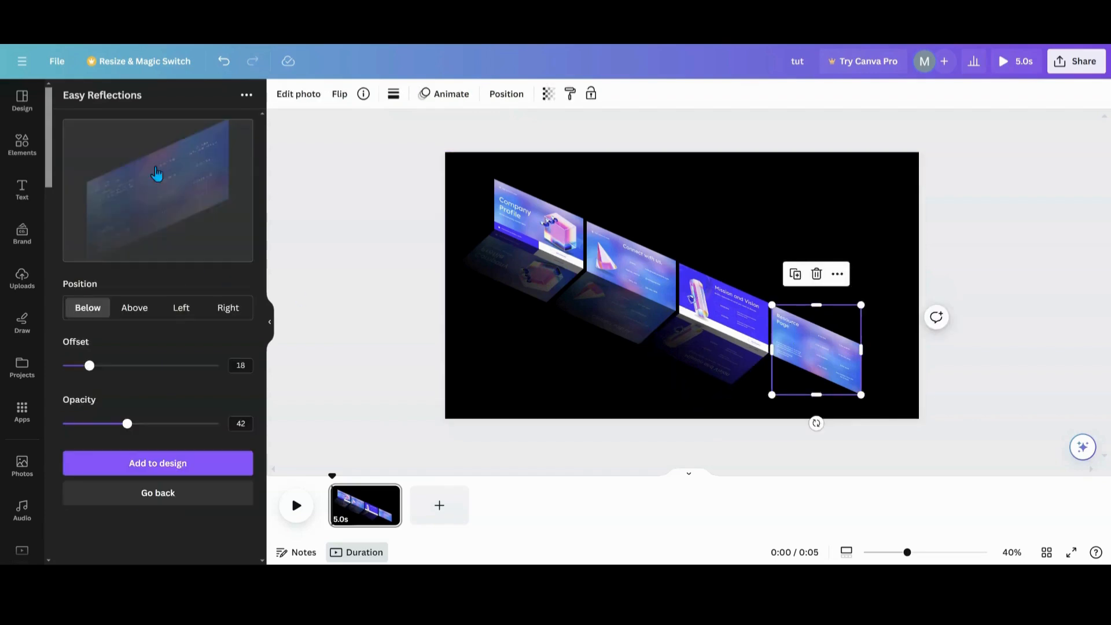
click(150, 463)
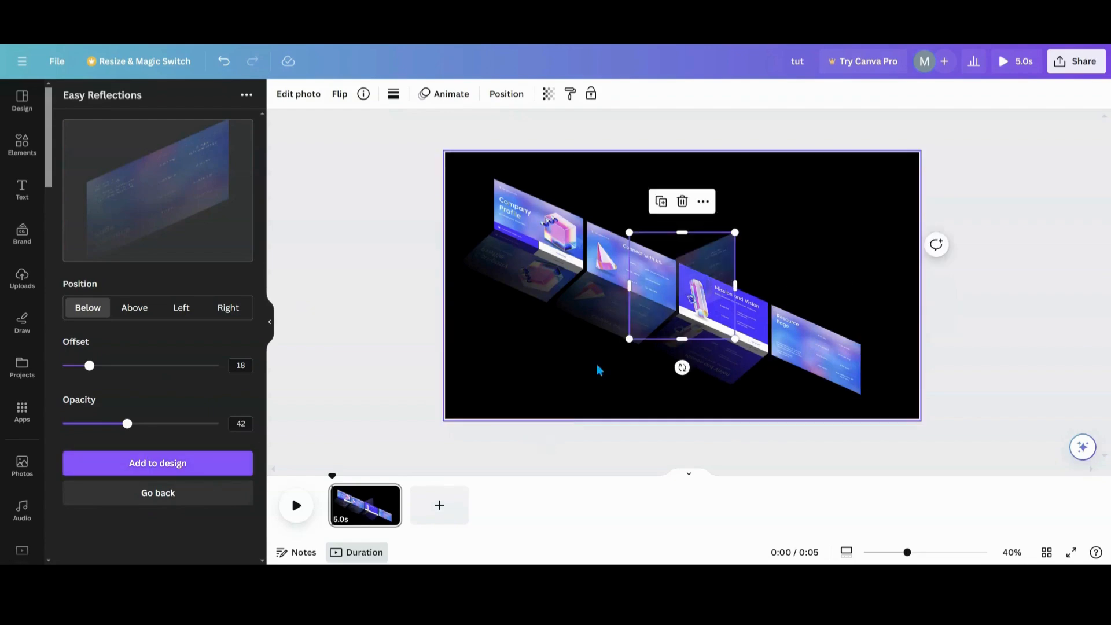
Move the Resource Page reflection beneath its slide, rotating and shrinking it to follow the slanted lower edge.
drag(681, 280, 776, 254)
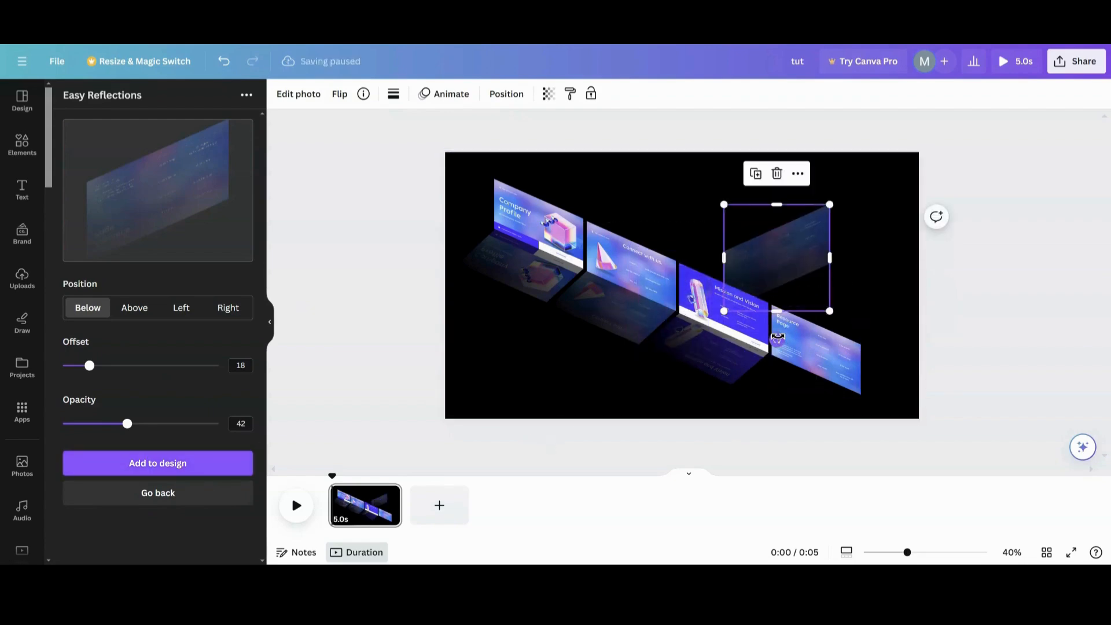
drag(778, 340, 718, 316)
drag(770, 288, 801, 400)
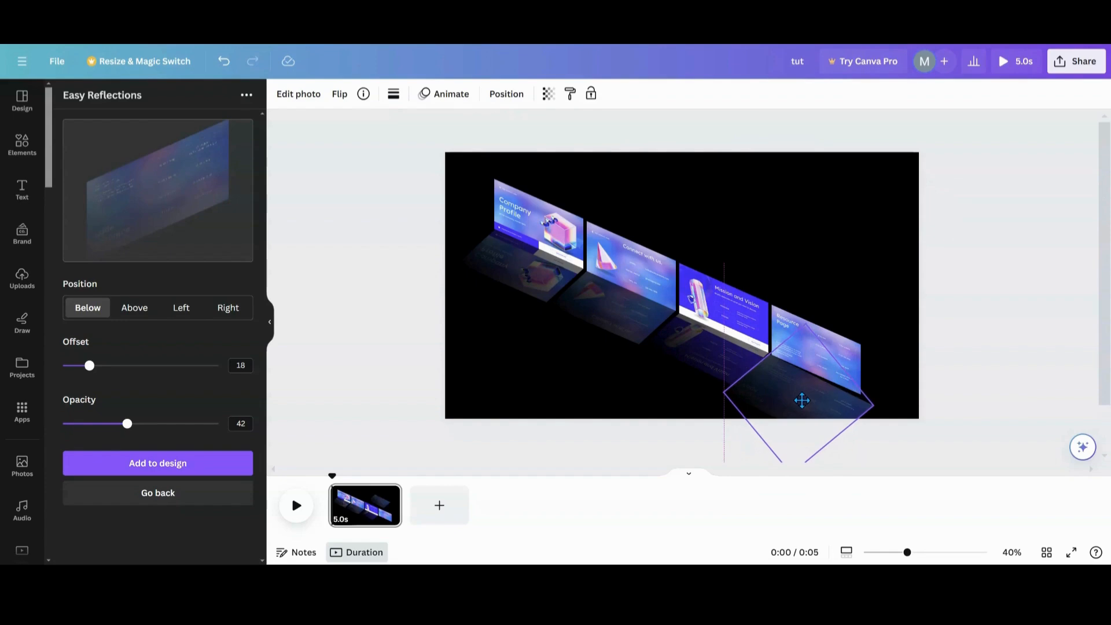
drag(736, 451, 740, 455)
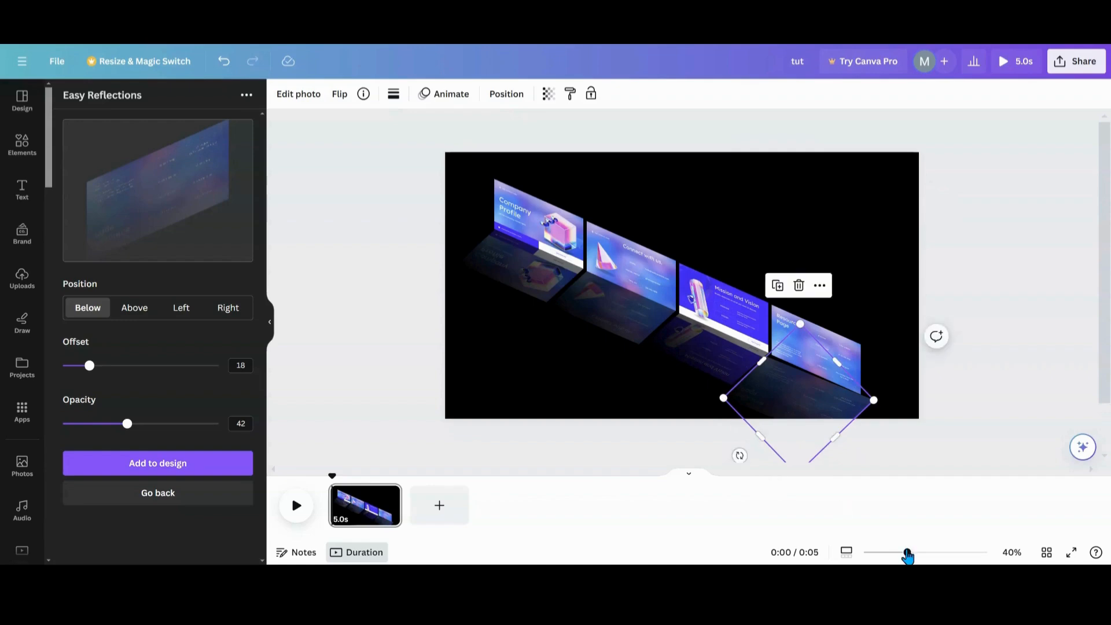
drag(908, 554, 896, 553)
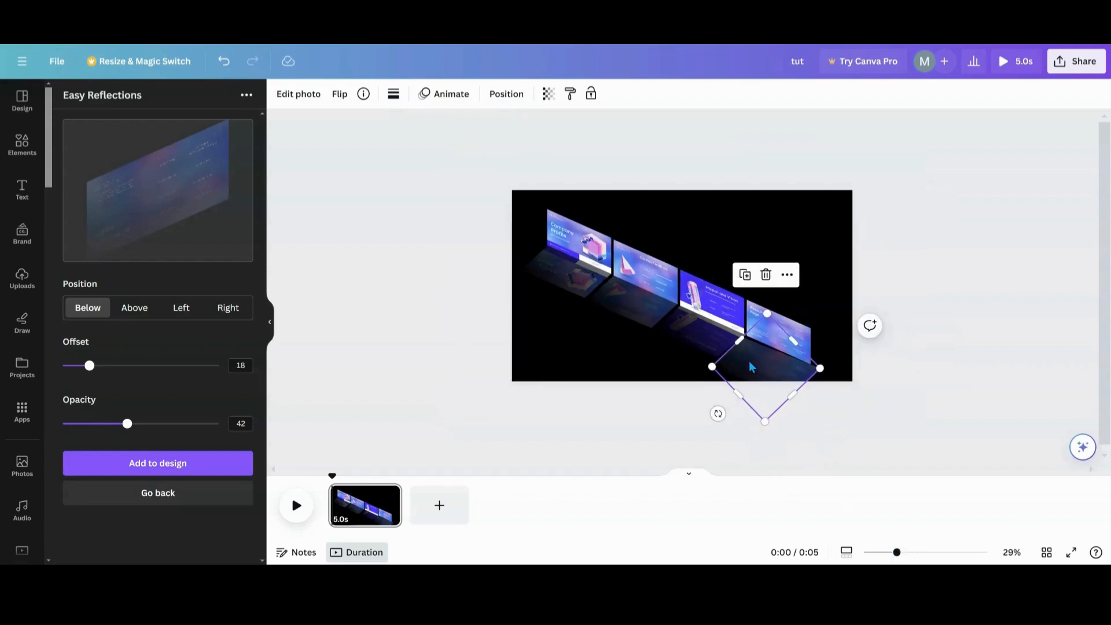
drag(751, 367, 756, 364)
drag(770, 420, 764, 408)
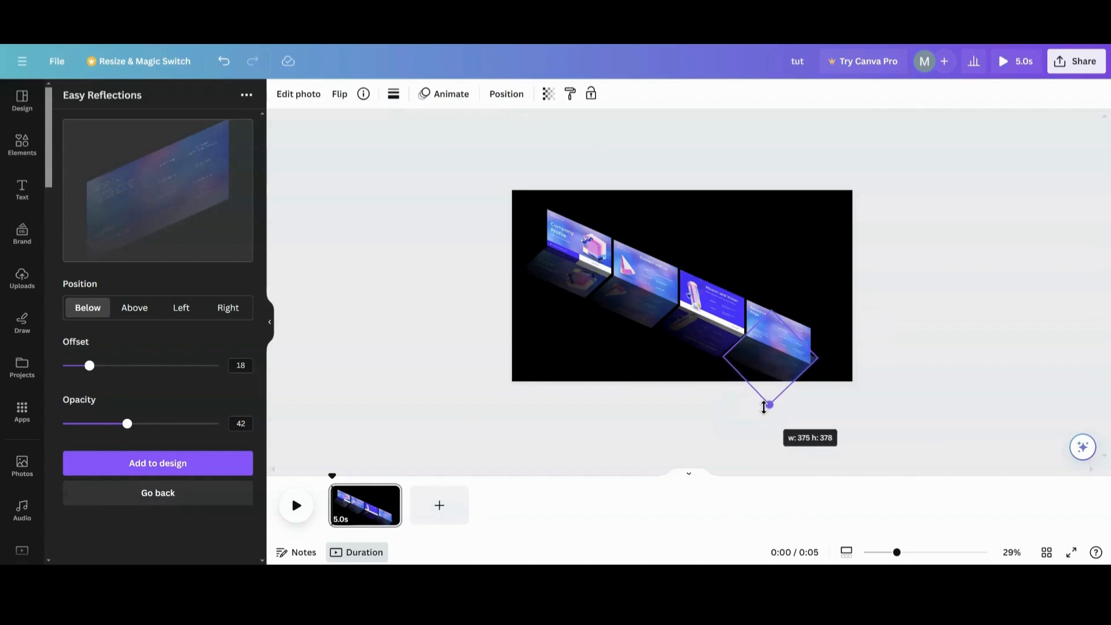
drag(767, 363, 763, 367)
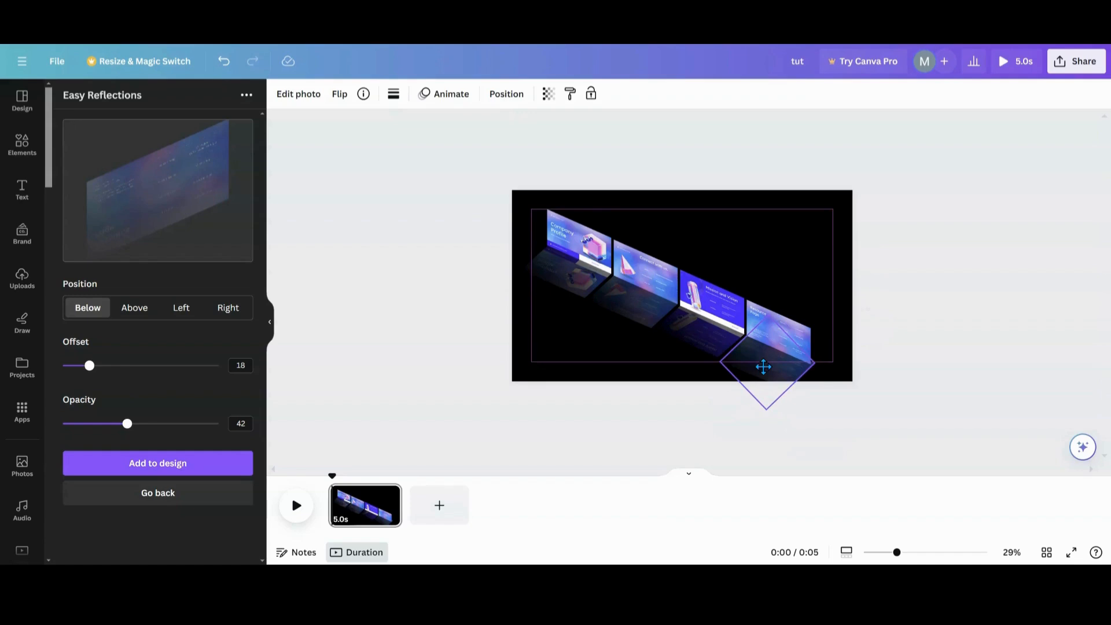
Fine-tune the size, rotation and position of the Resource Page reflection so its corners line up with the slide above.
drag(899, 556, 907, 554)
drag(804, 403, 798, 393)
drag(797, 455, 796, 453)
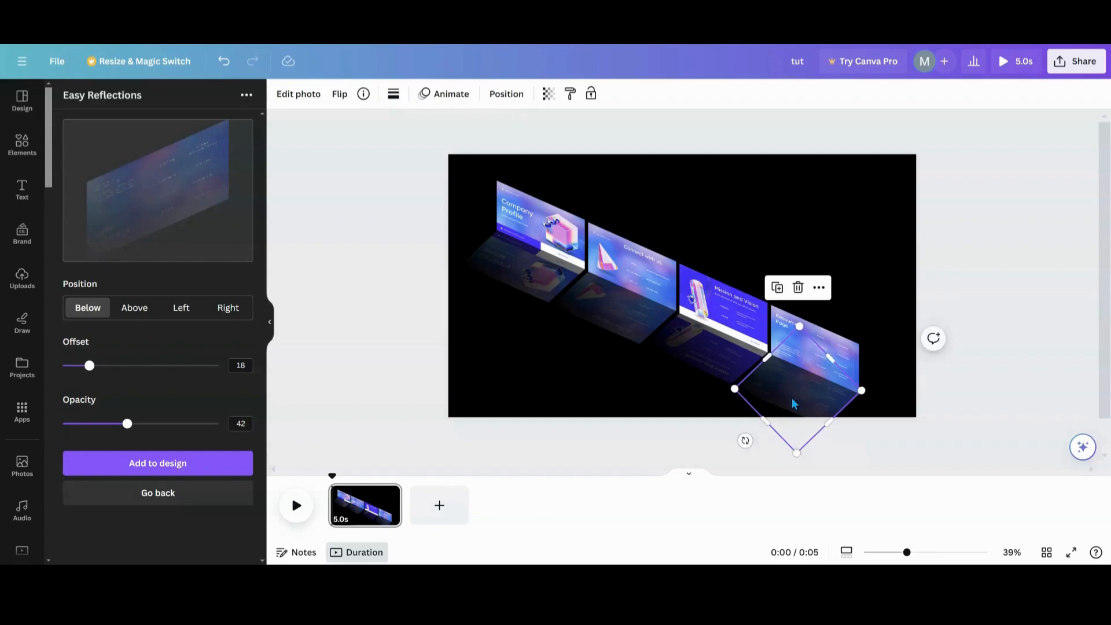
drag(794, 404, 788, 399)
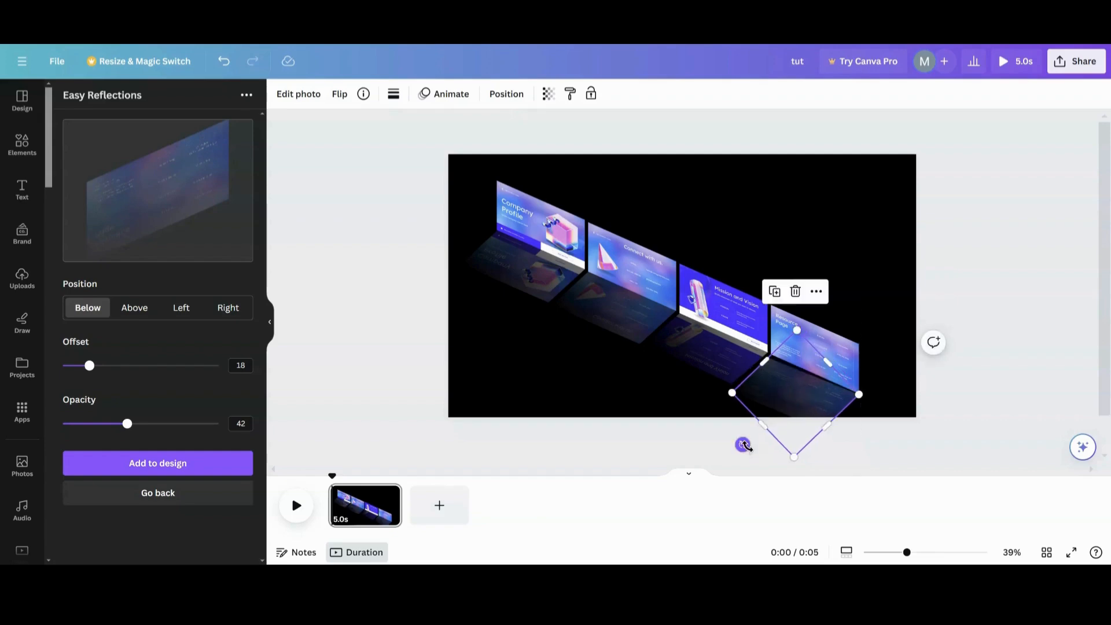
drag(744, 445, 742, 447)
drag(802, 403, 799, 393)
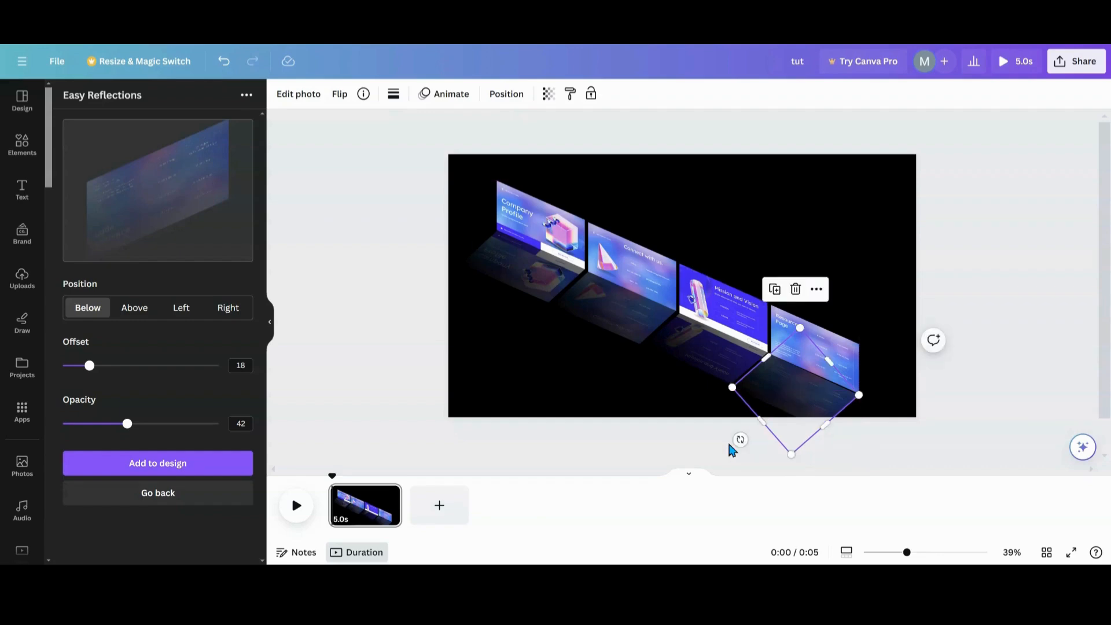
Nudge the Resource Page reflection upward in small increments to close the gap to its slide.
click(638, 404)
click(768, 399)
key(Up)
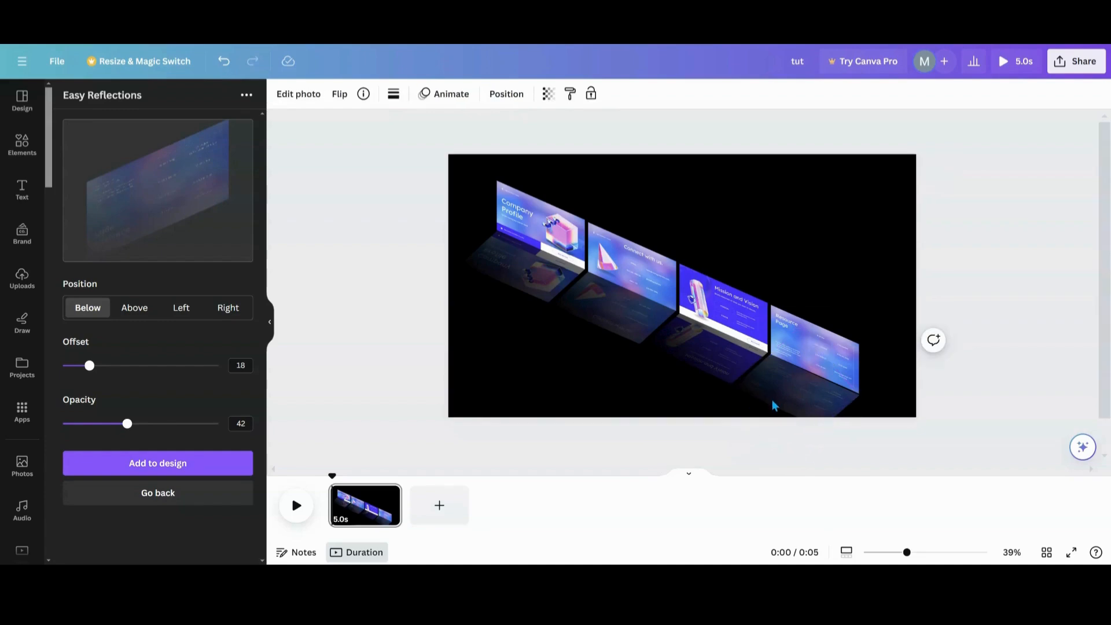
key(Up)
key(Up)
key(Up)
key(Up)
key(Up)
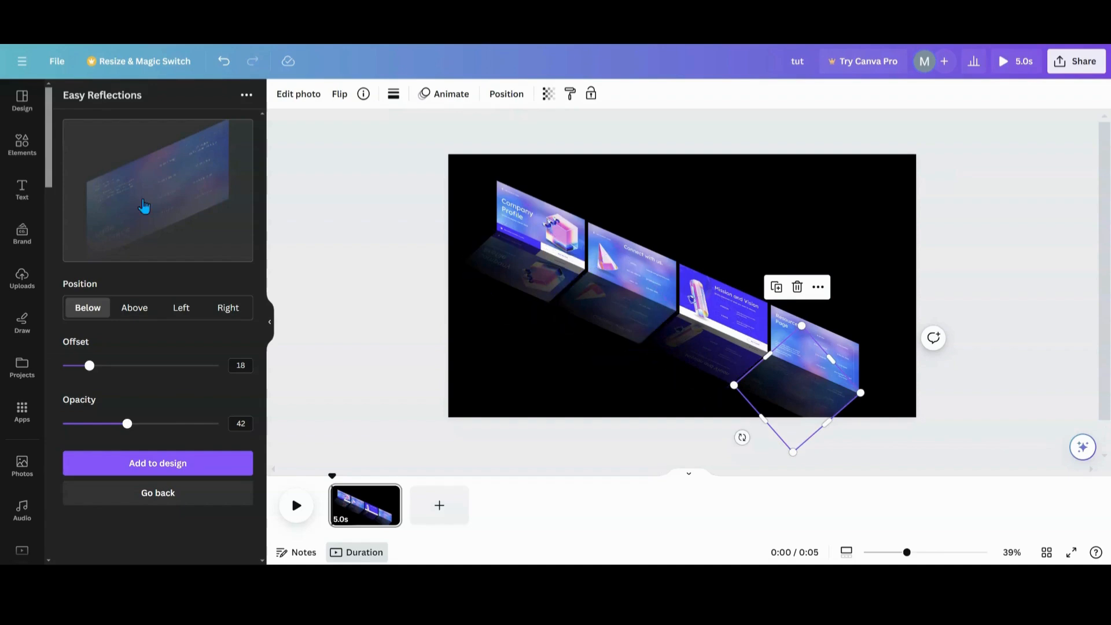
Move all four reflection layers beneath the slide layers, directly above the black background, and clear the workspace around the page.
click(492, 96)
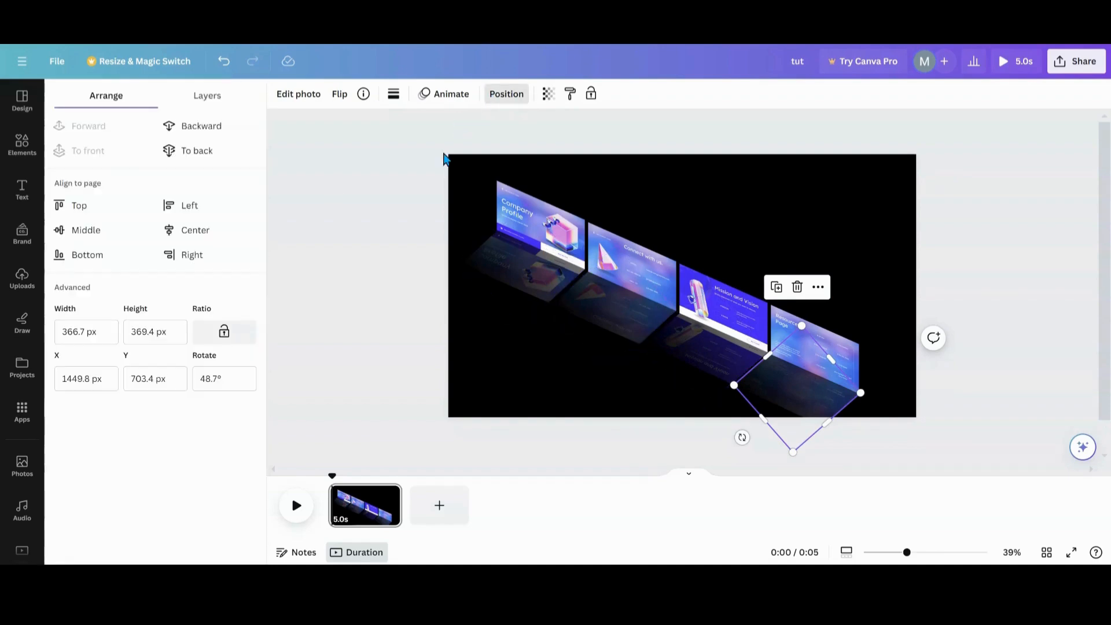
click(207, 110)
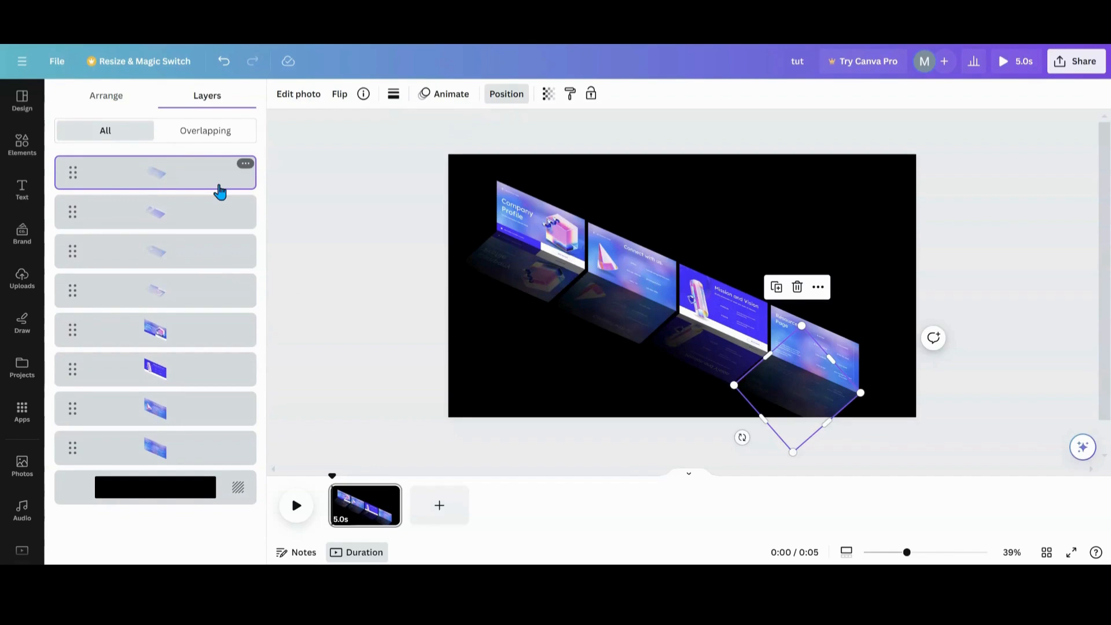
shift+click(191, 288)
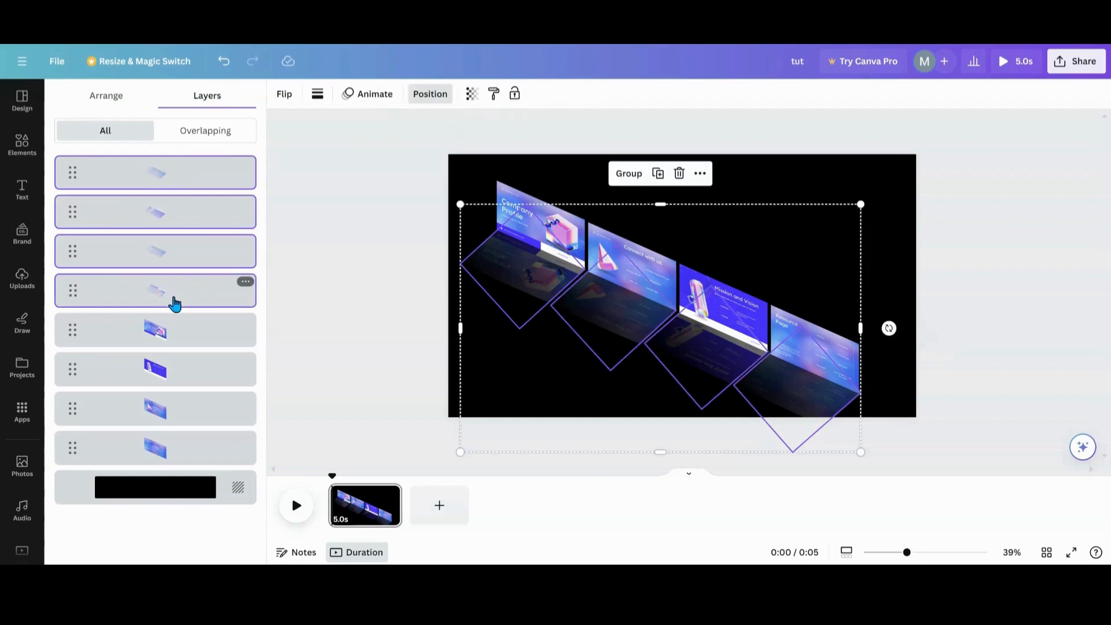
drag(182, 201, 174, 463)
click(438, 218)
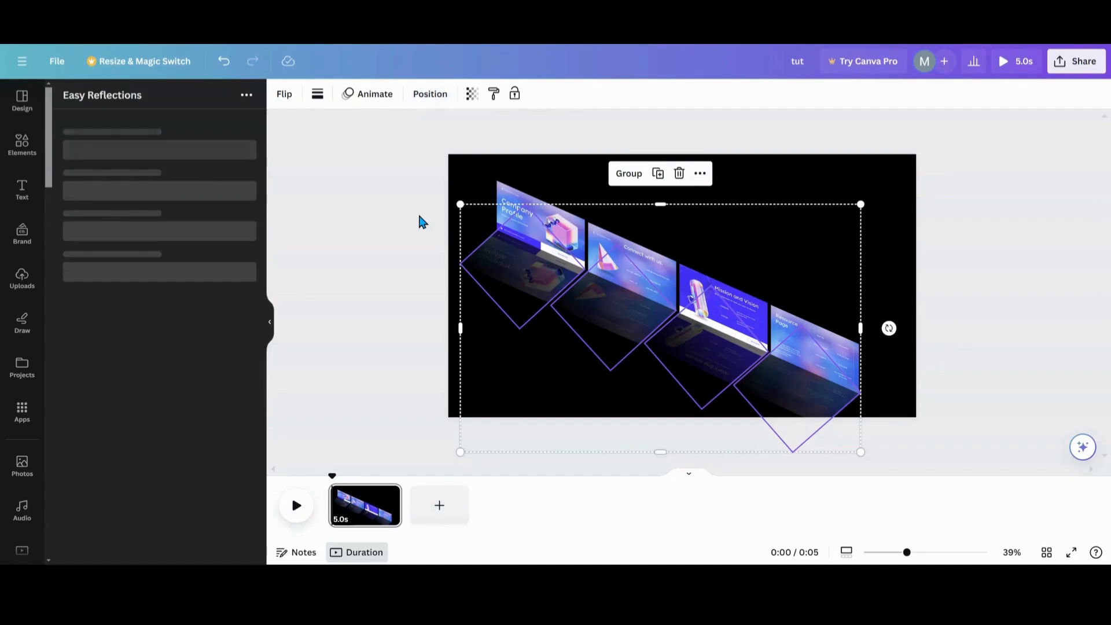
click(420, 220)
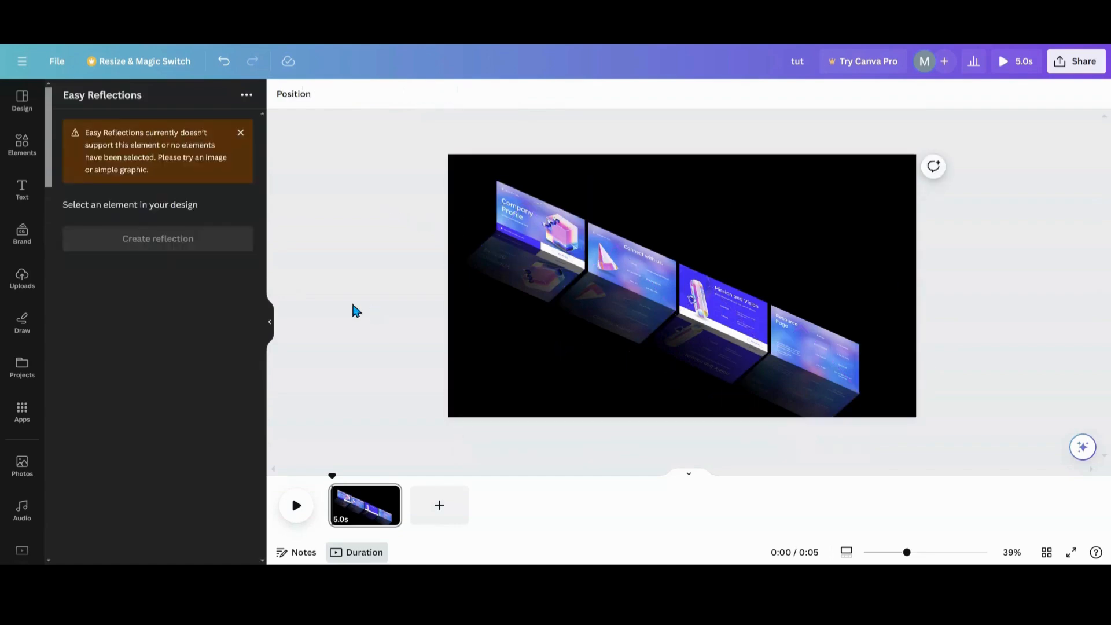
click(270, 323)
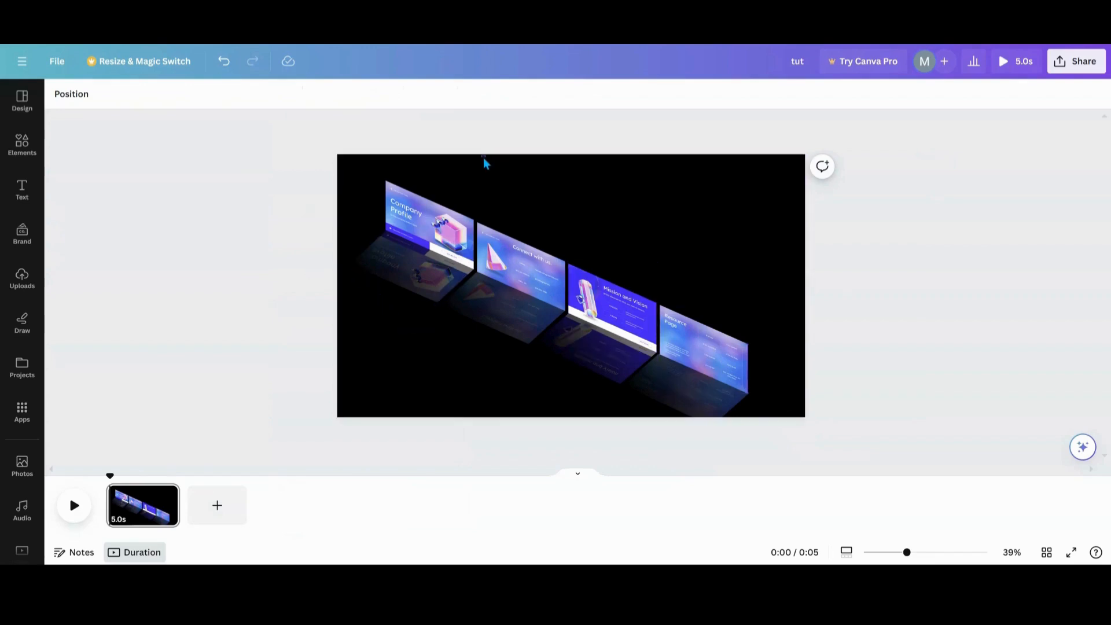
Group the Company Profile slide with its reflection, and the Connect with us slide with its reflection.
drag(484, 153, 396, 234)
key(ctrl+z)
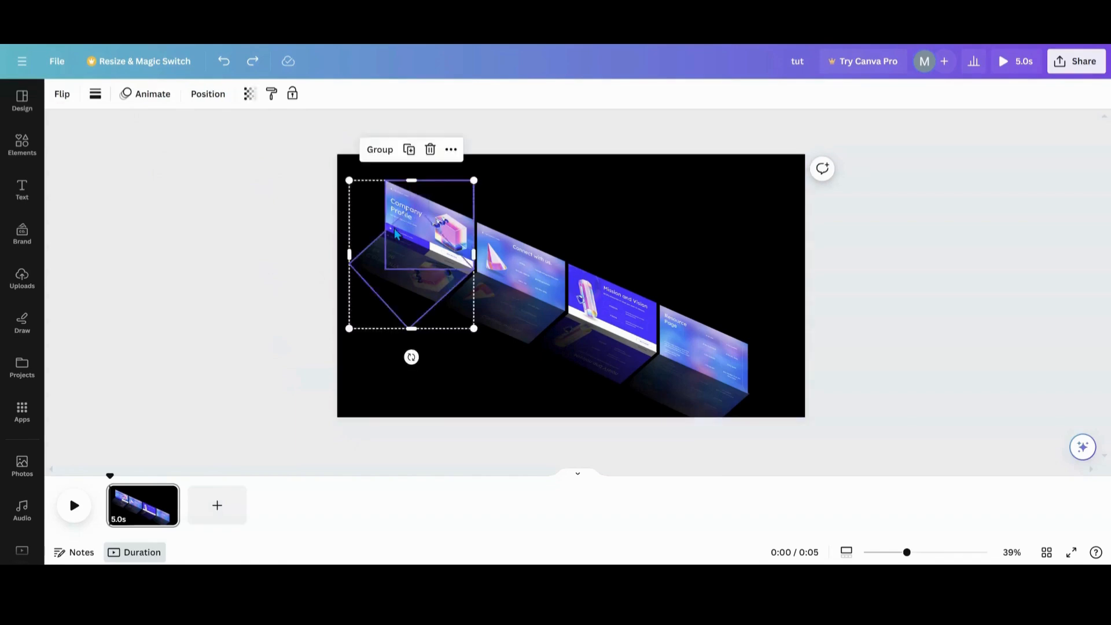
click(377, 150)
click(539, 213)
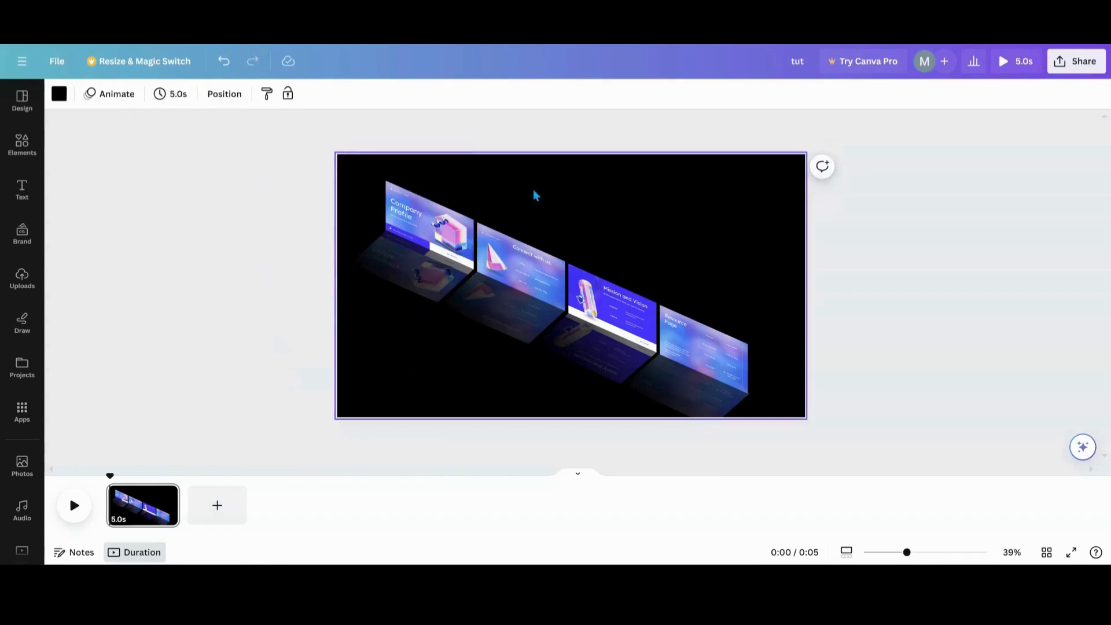
drag(534, 190, 510, 267)
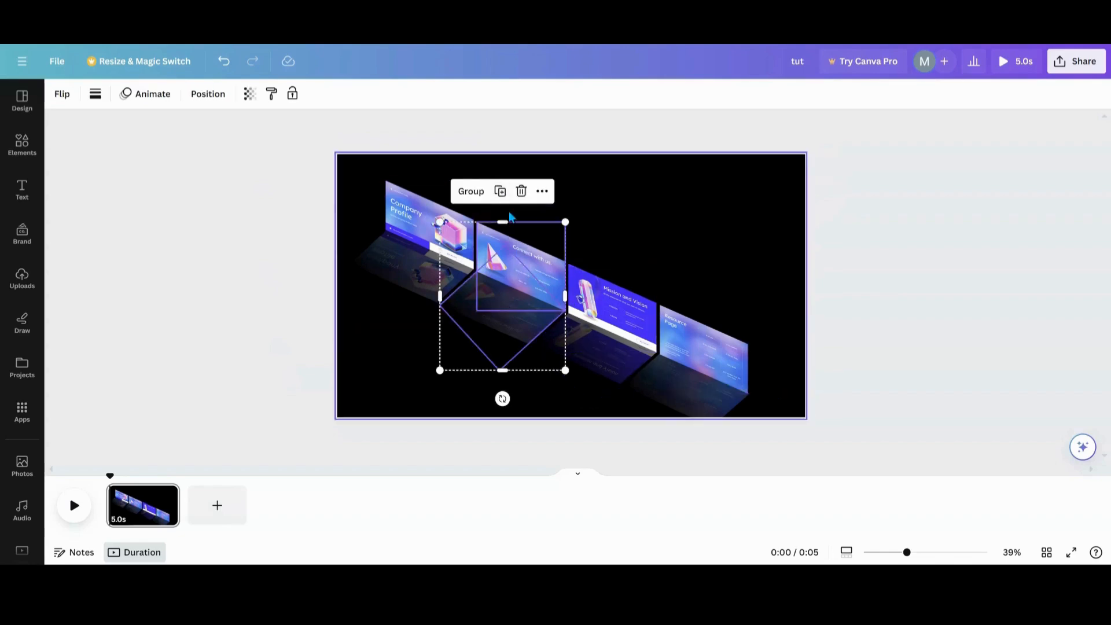
click(472, 192)
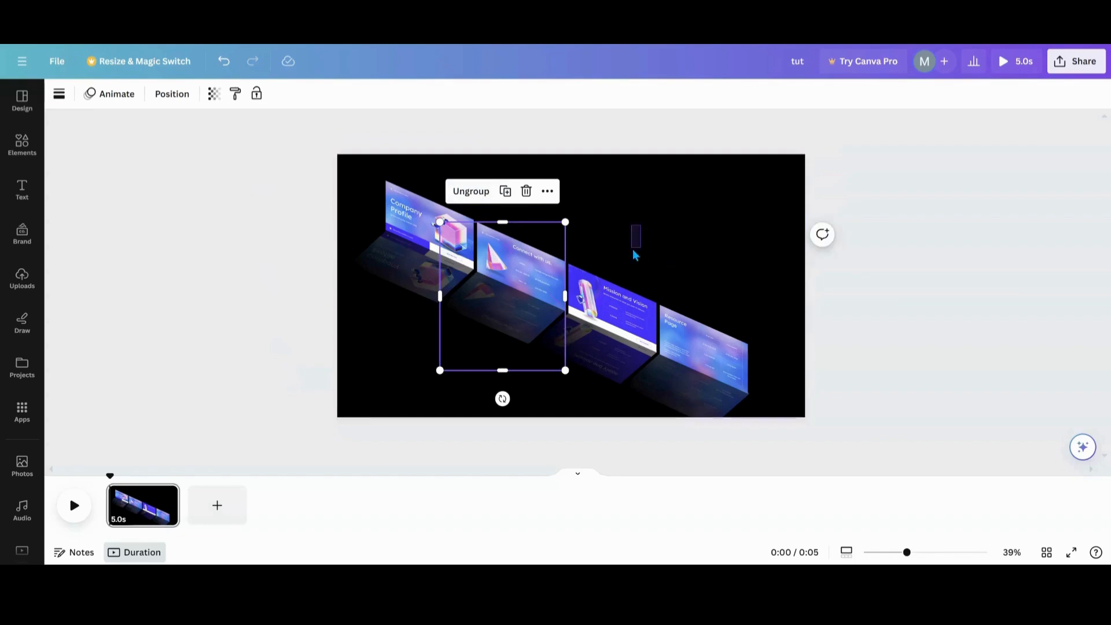
Group the Mission and Vision slide with its reflection, and the Resource Page slide with its reflection.
drag(634, 251, 608, 294)
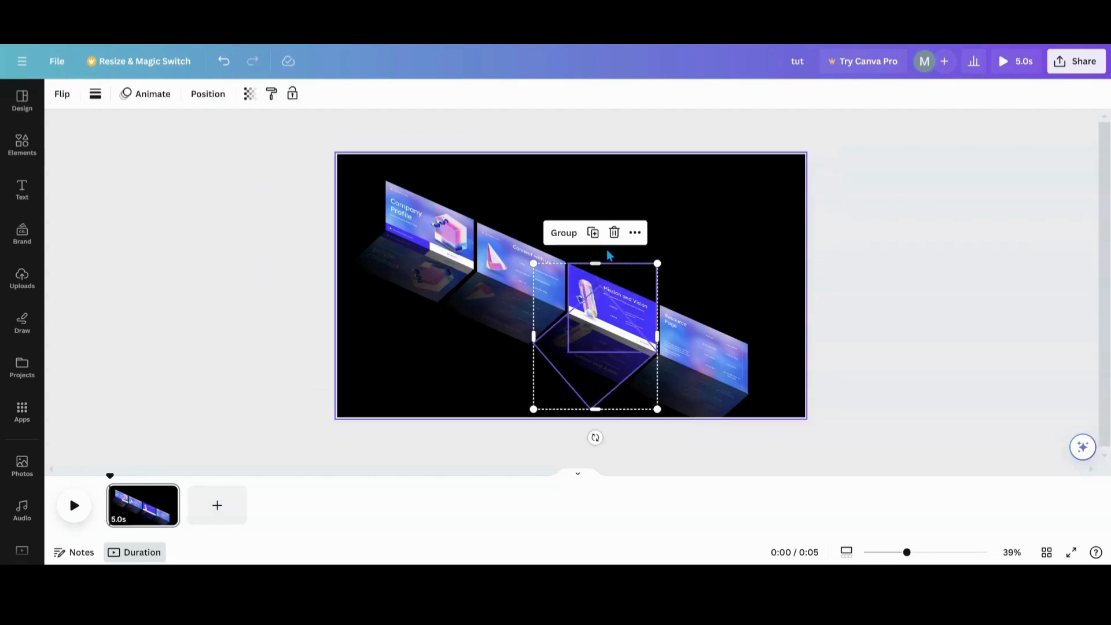
click(579, 233)
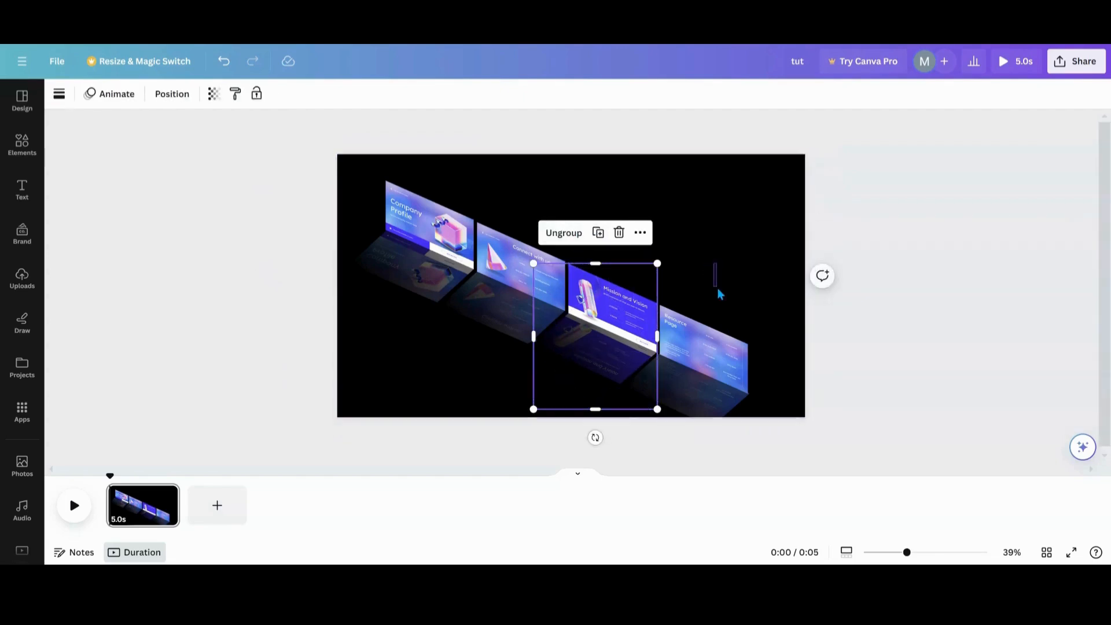
click(712, 371)
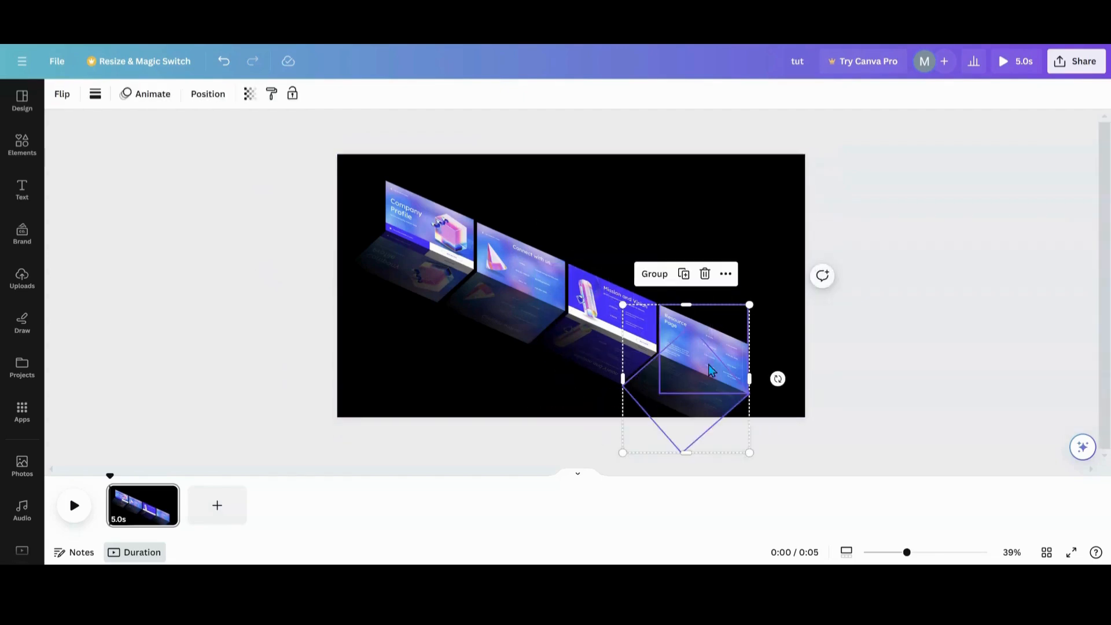
click(662, 281)
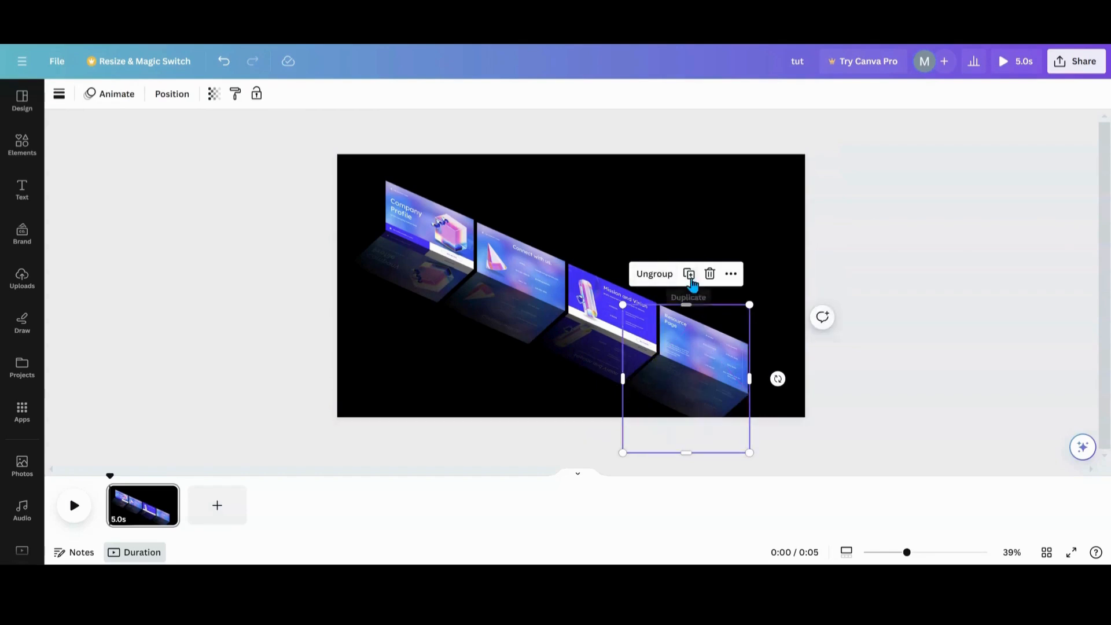
Duplicate the Resource Page group and place the copy above the Mission and Vision slide, level with Company Profile.
click(691, 276)
drag(709, 353, 704, 348)
drag(670, 211, 646, 231)
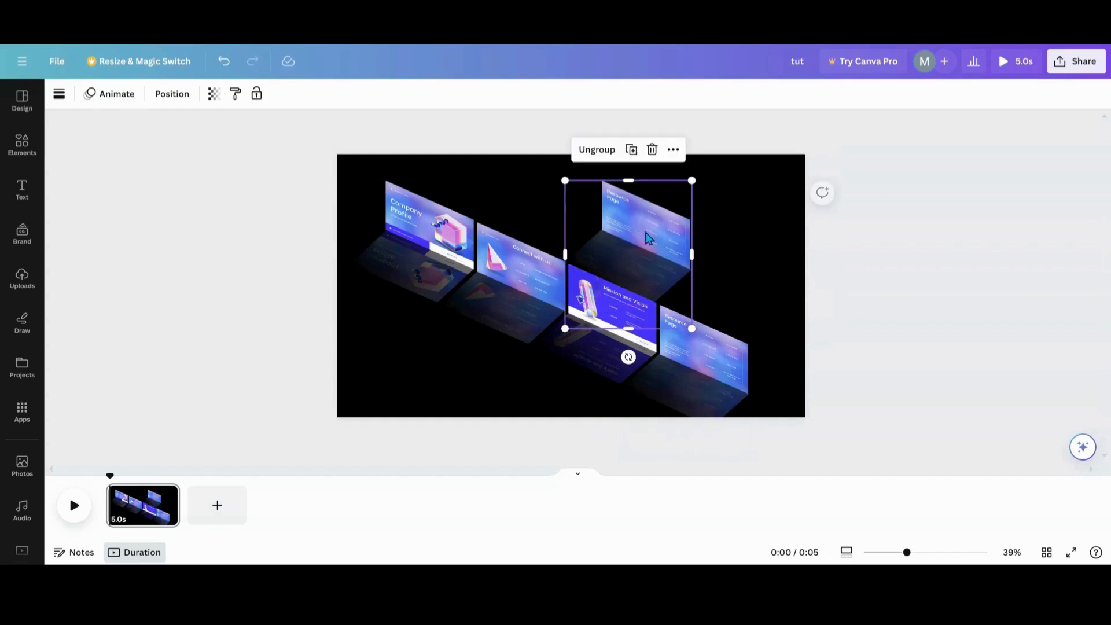
Duplicate the Connect with us group and place the copy above the Company Profile slide, partly beyond the page's upper edge.
click(605, 360)
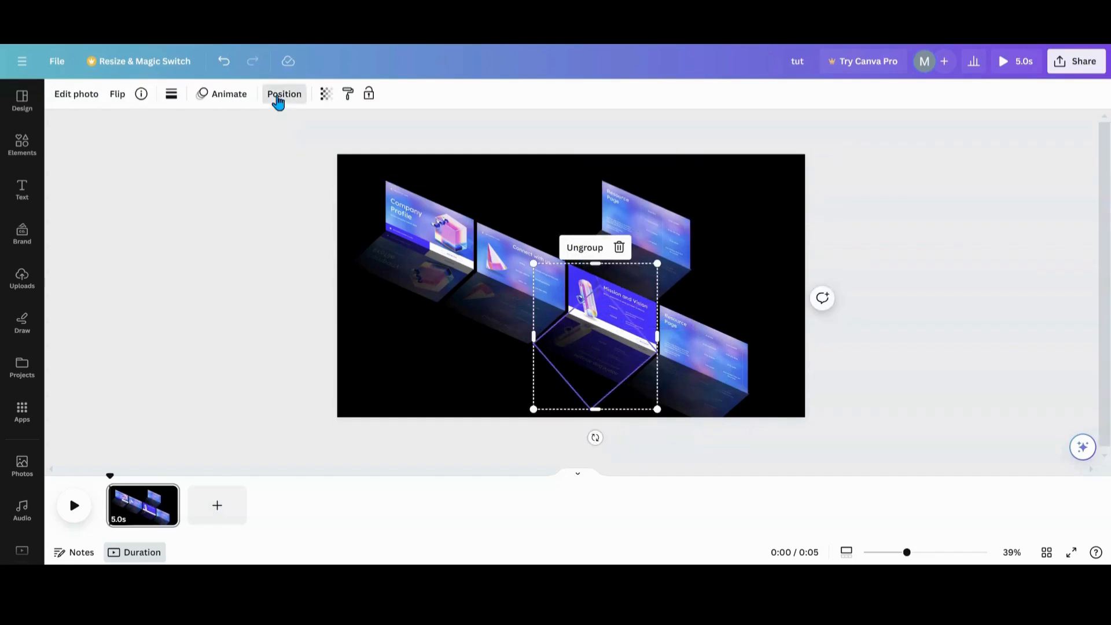
click(281, 96)
click(180, 297)
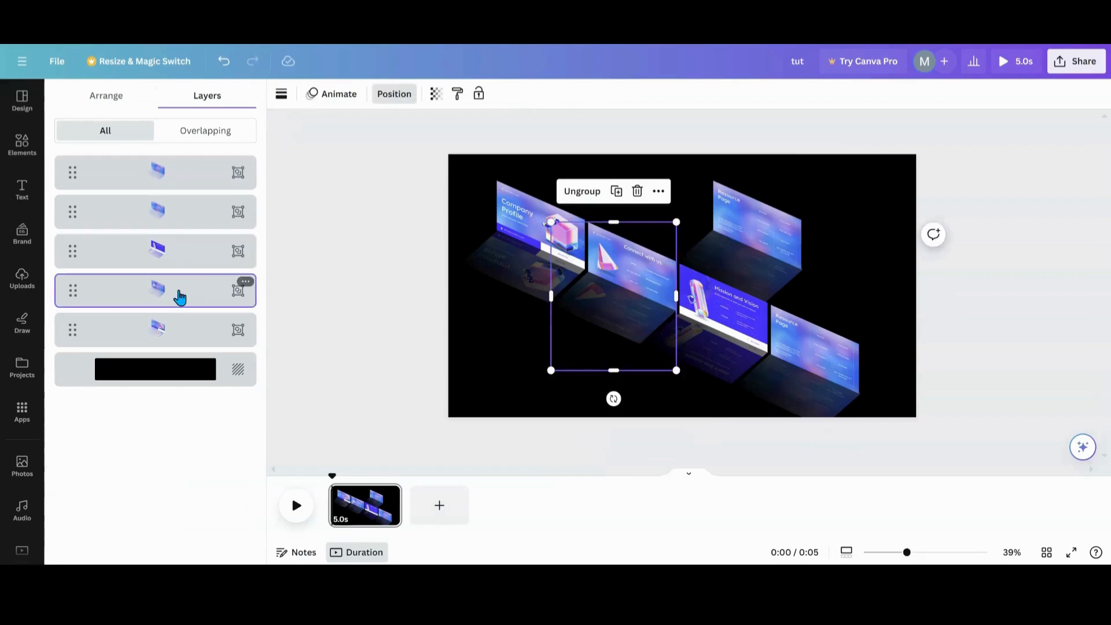
click(623, 195)
drag(636, 295, 576, 164)
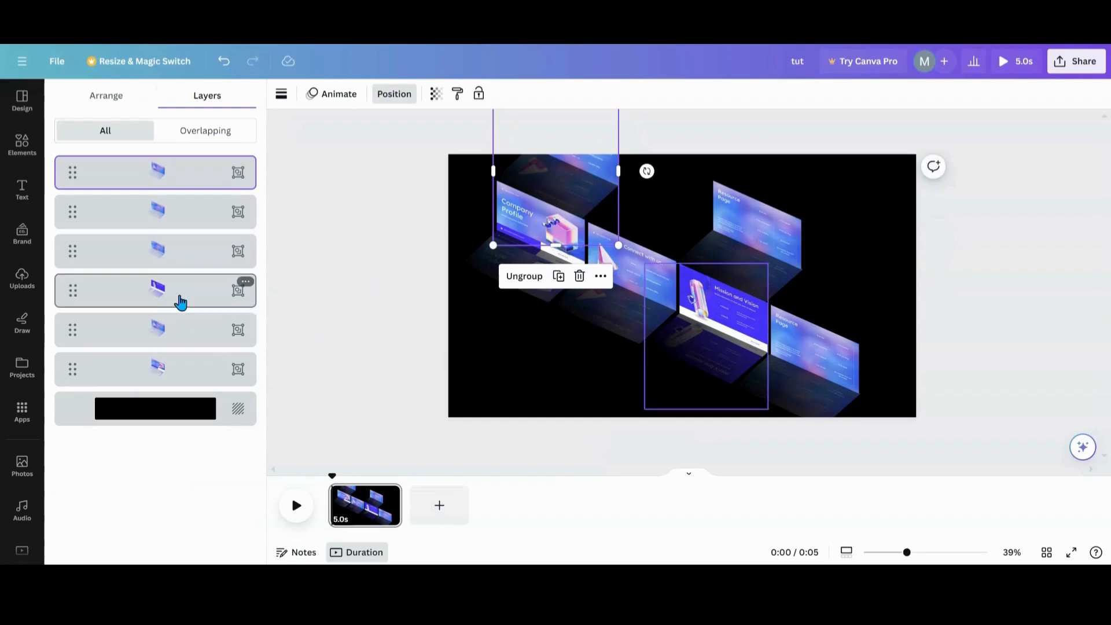
Duplicate the Mission and Vision group and place the copy directly after the upper Resource Page slide, continuing its diagonal row.
click(181, 302)
click(713, 237)
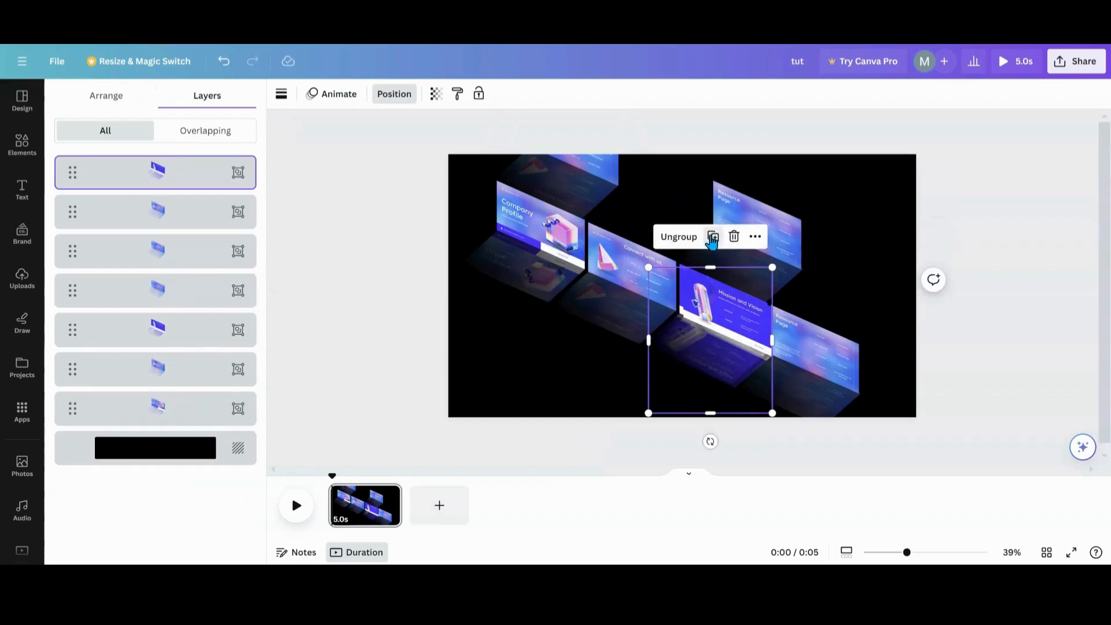
drag(711, 324, 826, 298)
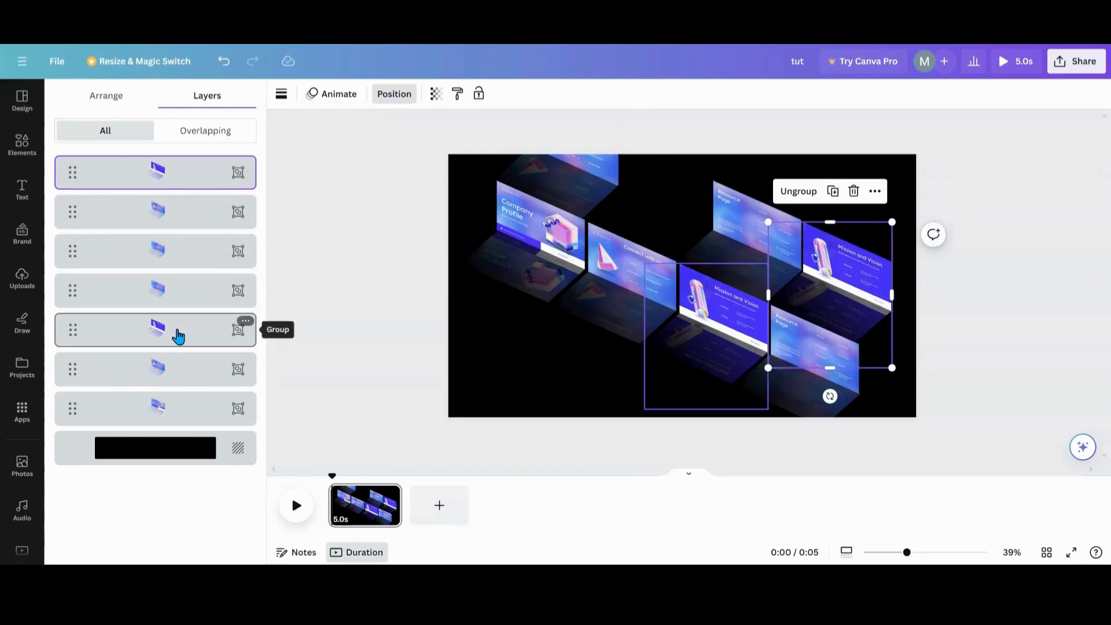
Duplicate the Company Profile group and fit the copy between the upper Connect with us and Resource Page slides.
click(173, 401)
click(530, 153)
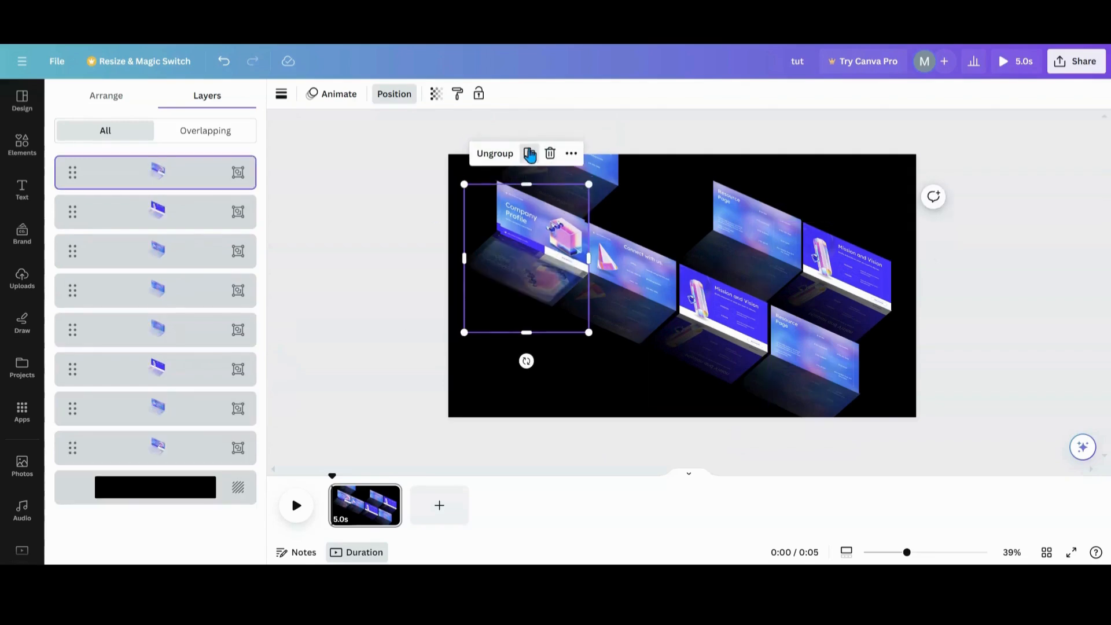
drag(550, 268, 672, 224)
click(510, 363)
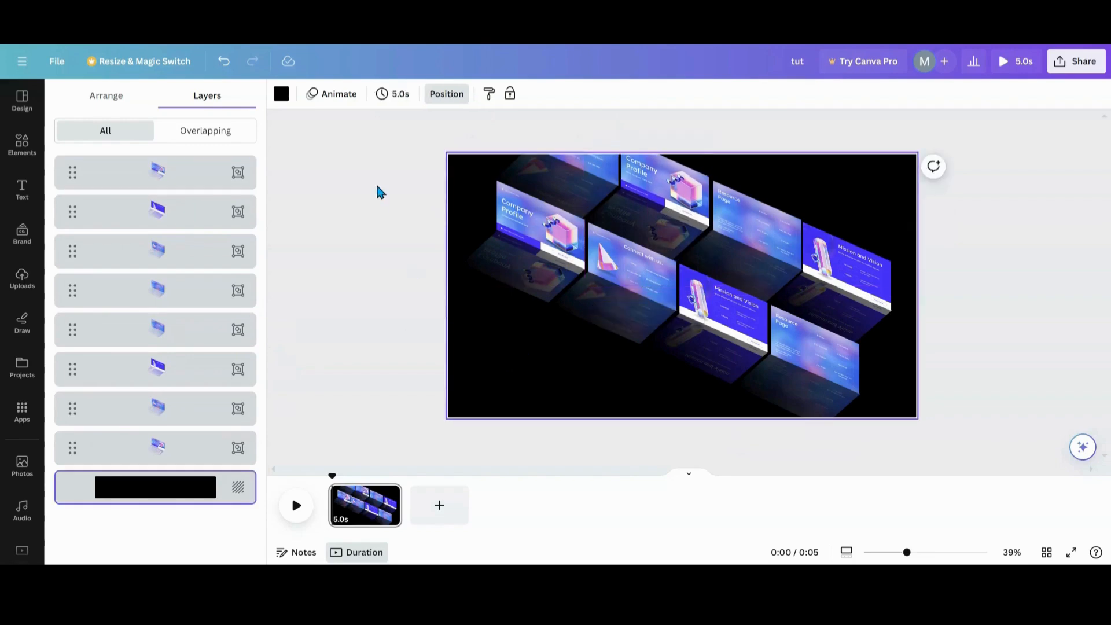
Move all eight slide groups together downward and slightly left on the page so the upper row fits inside it.
drag(346, 127, 874, 347)
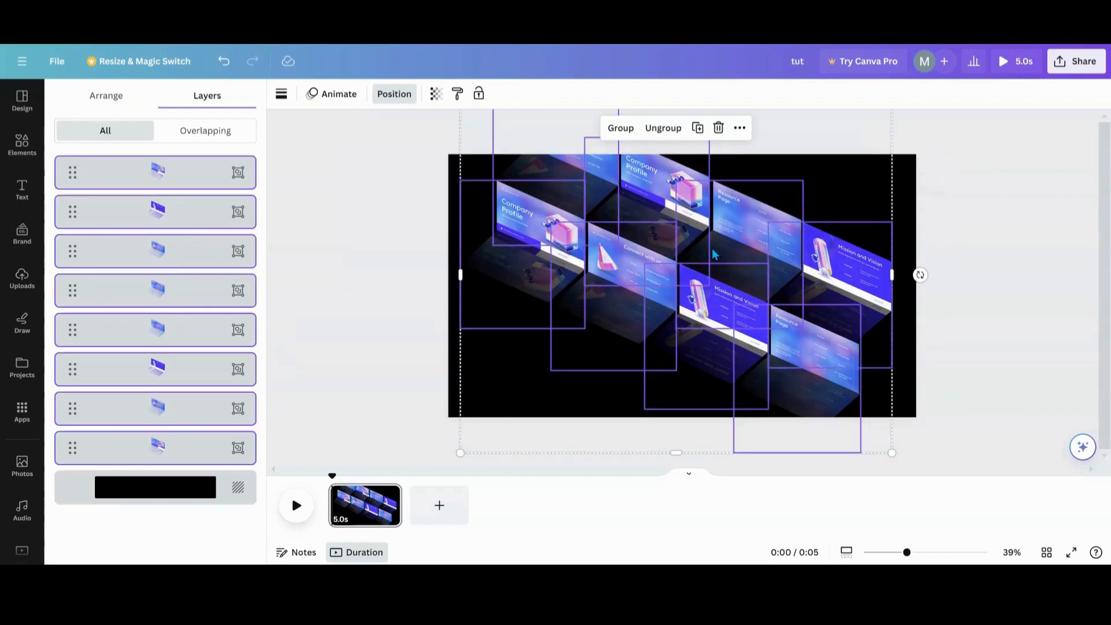
drag(702, 281, 702, 298)
click(377, 349)
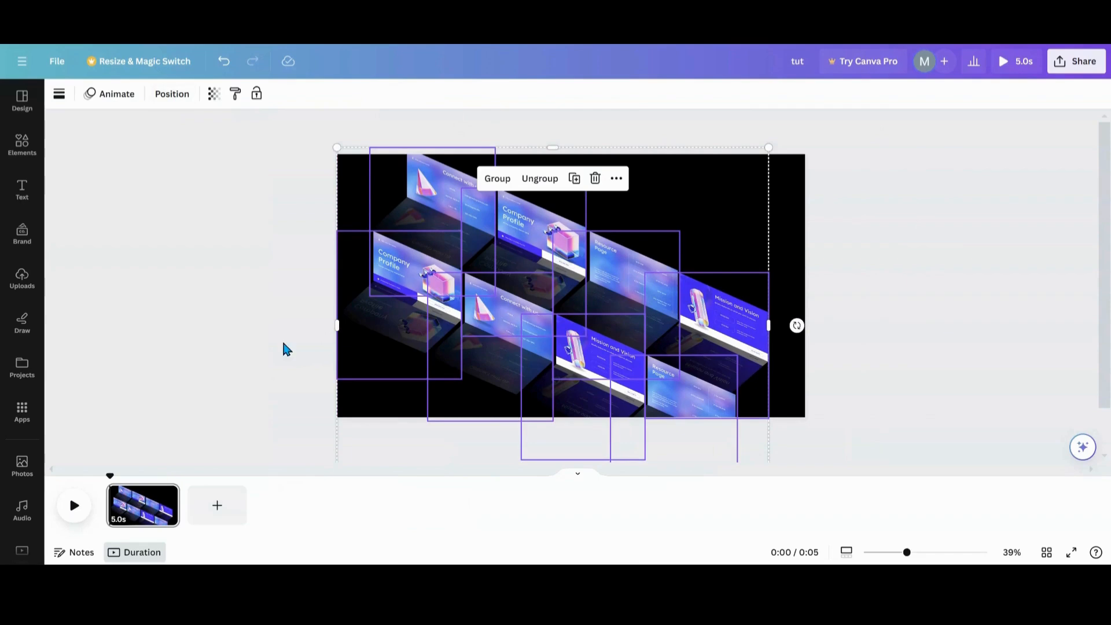
click(305, 303)
Check the upper row's alignment and adjust the Mission and Vision slide's gap to the Resource Page slide.
click(460, 231)
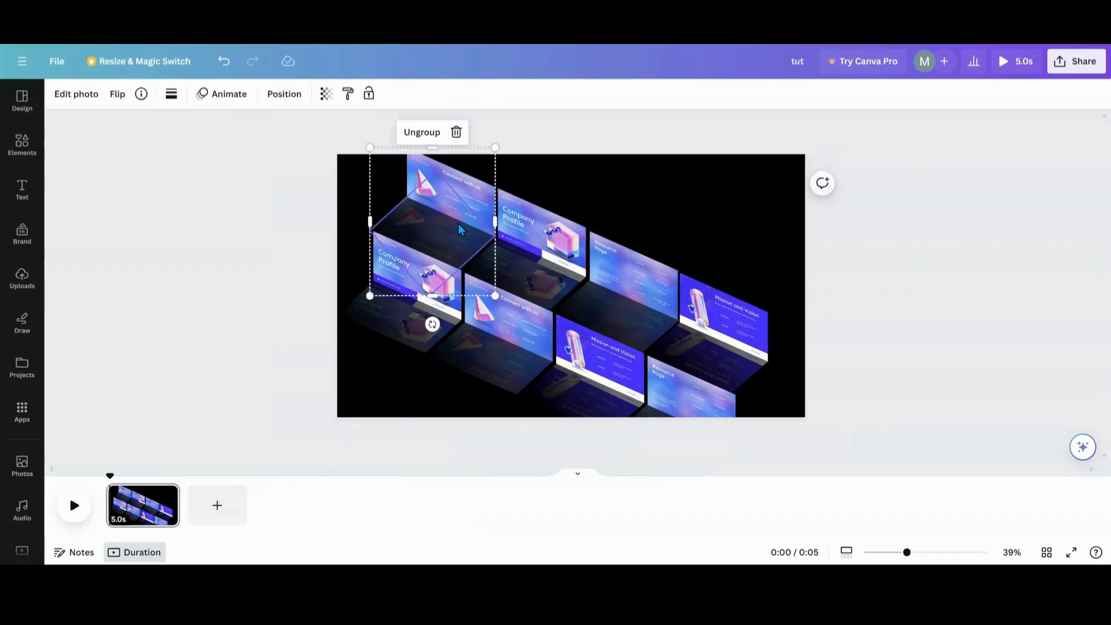
click(628, 277)
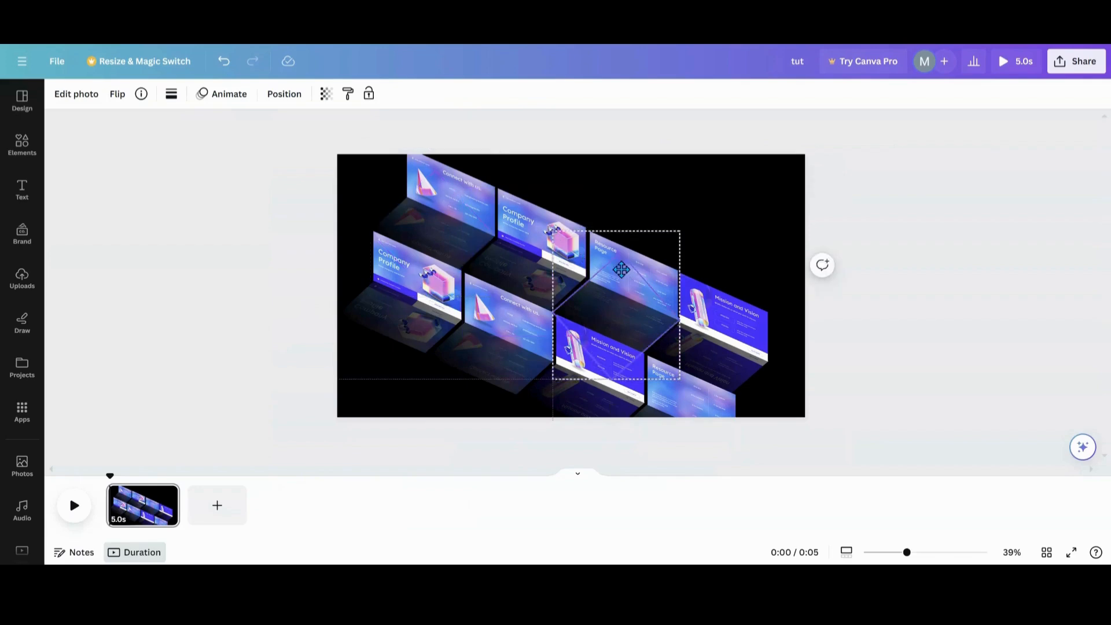
drag(628, 277, 626, 265)
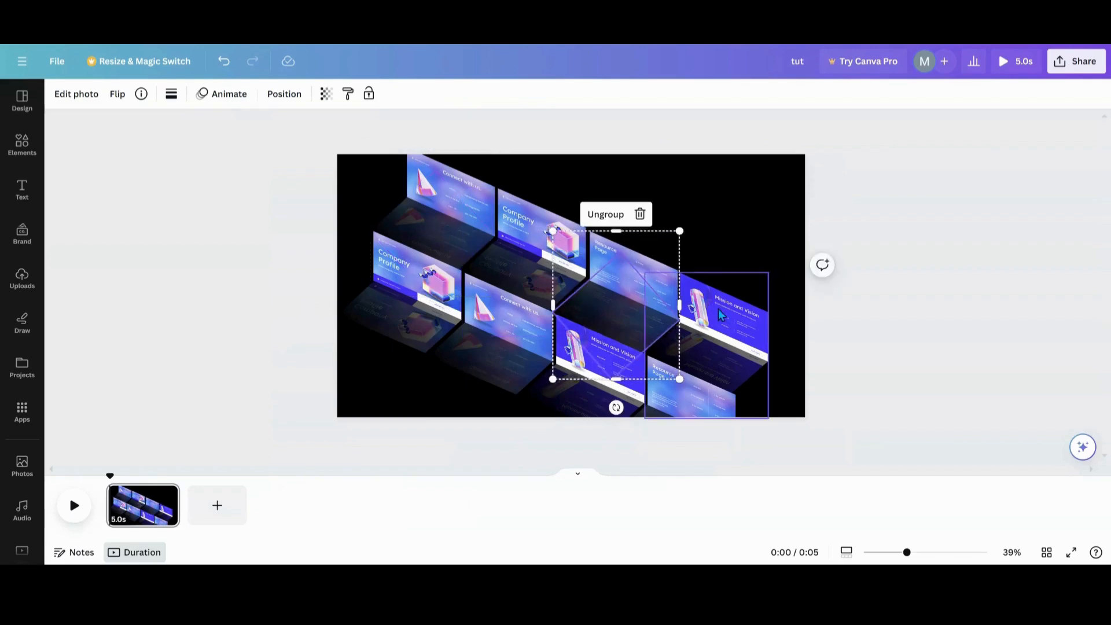
click(719, 309)
mouse_move(718, 308)
mouse_down()
mouse_move(728, 316)
mouse_move(723, 307)
mouse_up()
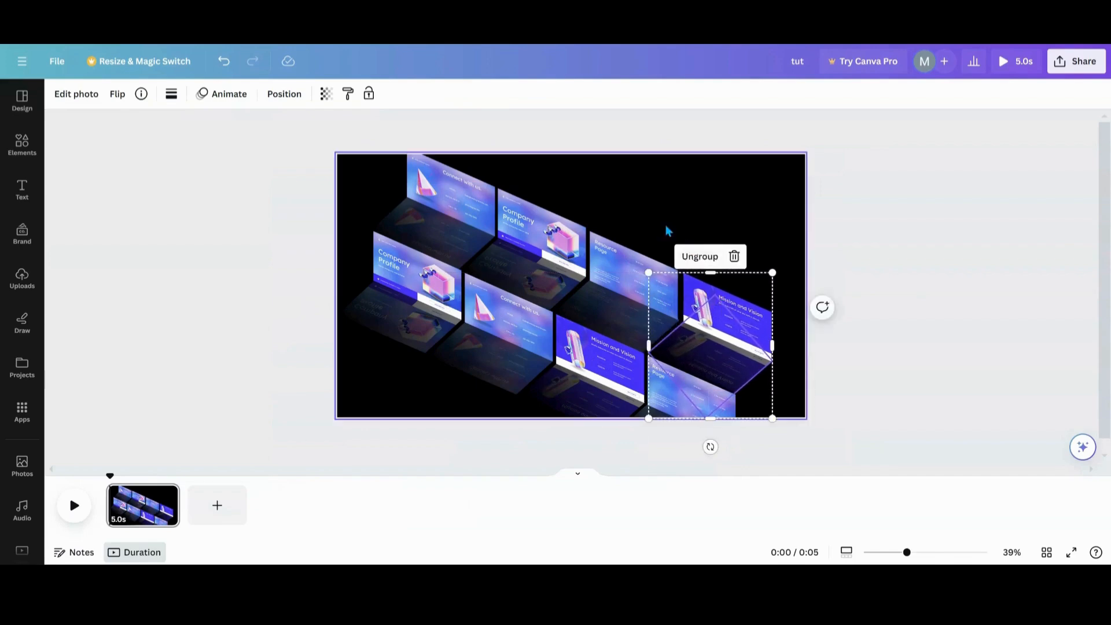
click(639, 216)
click(713, 321)
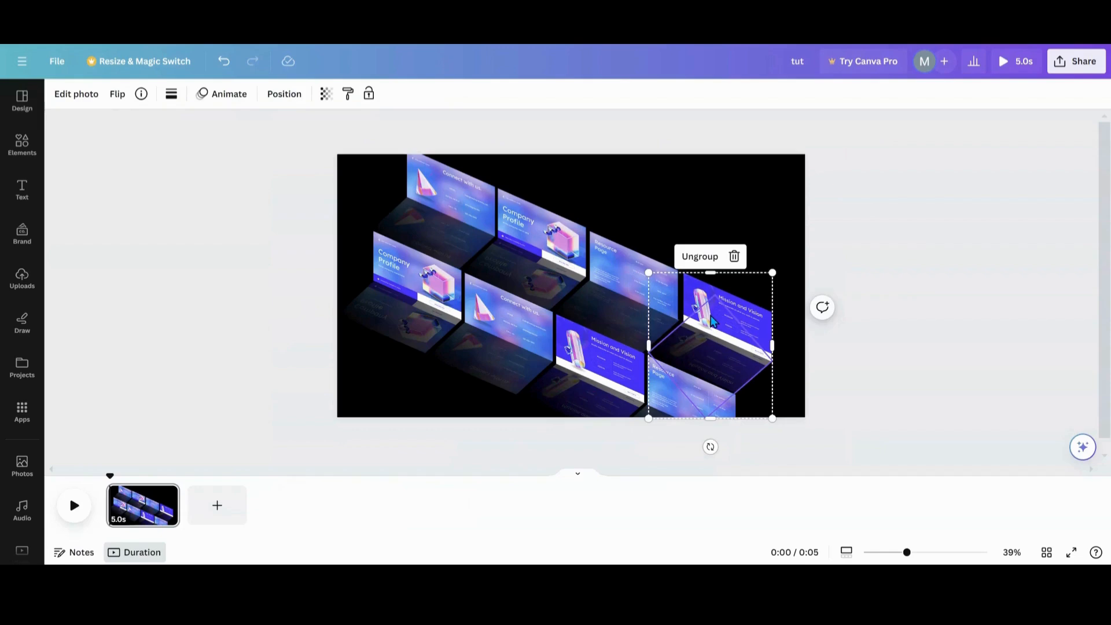
drag(713, 321, 712, 322)
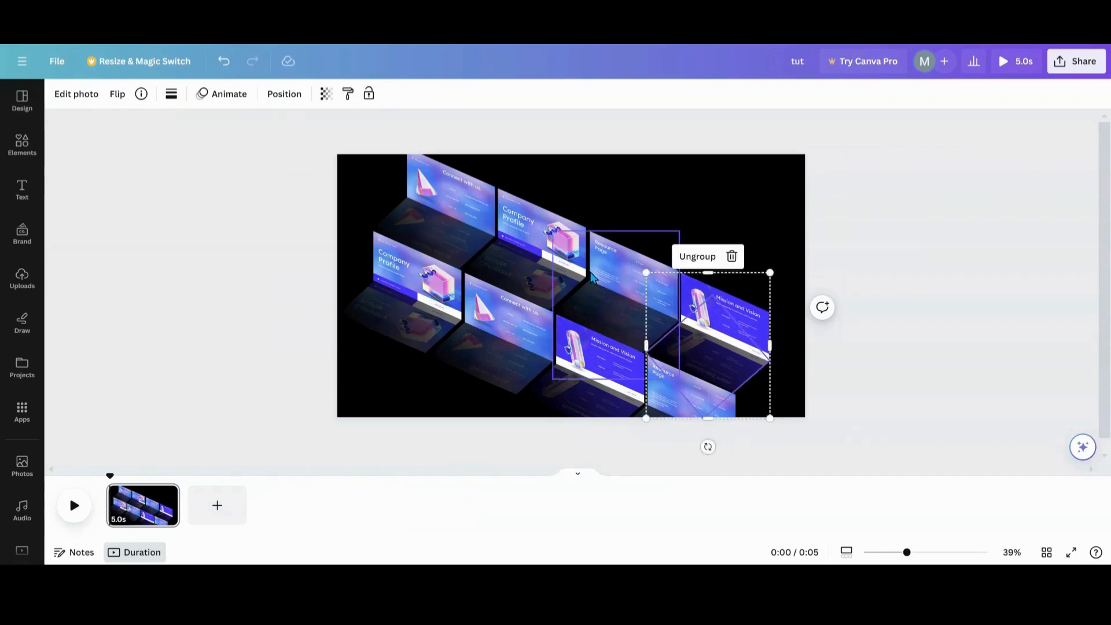
Nudge the upper Resource Page and Mission and Vision slides slightly left to even out the gaps in their row.
click(613, 283)
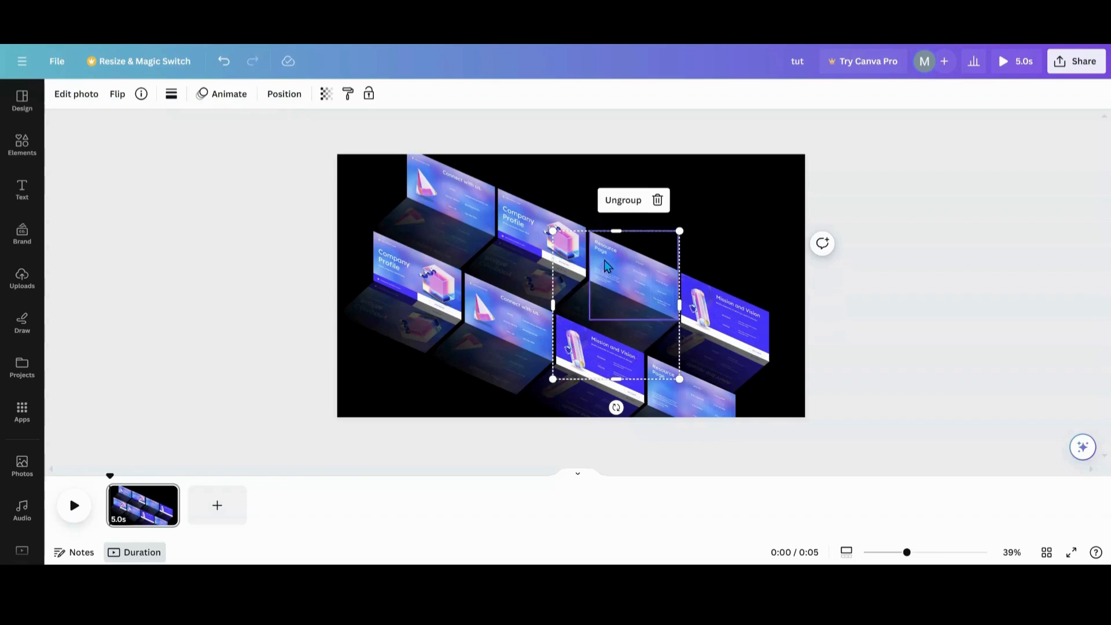
click(607, 266)
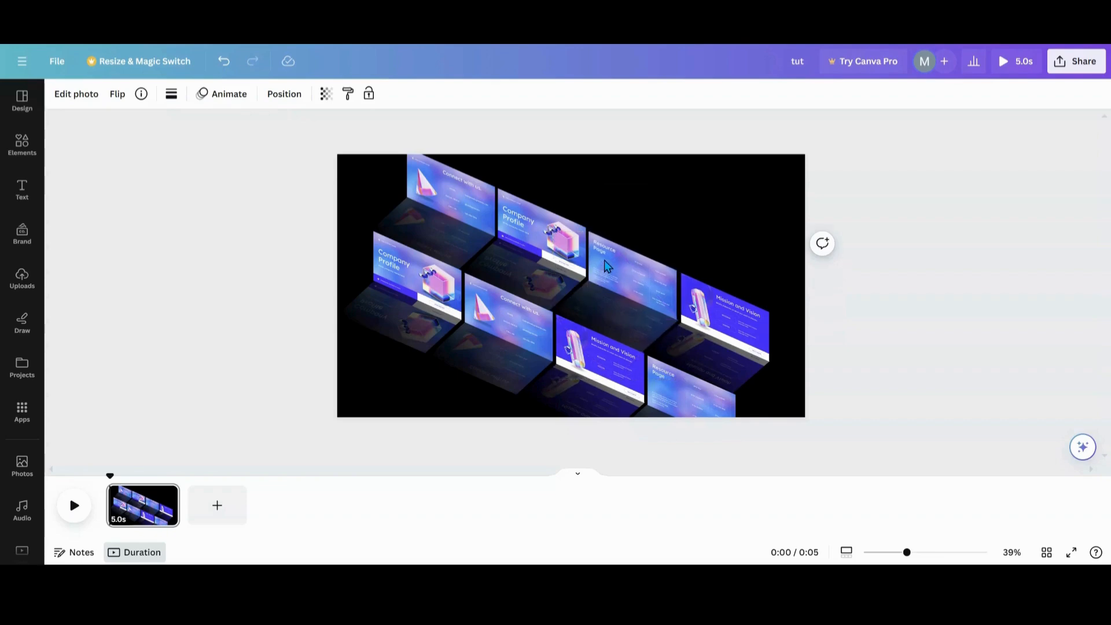
click(606, 267)
click(734, 338)
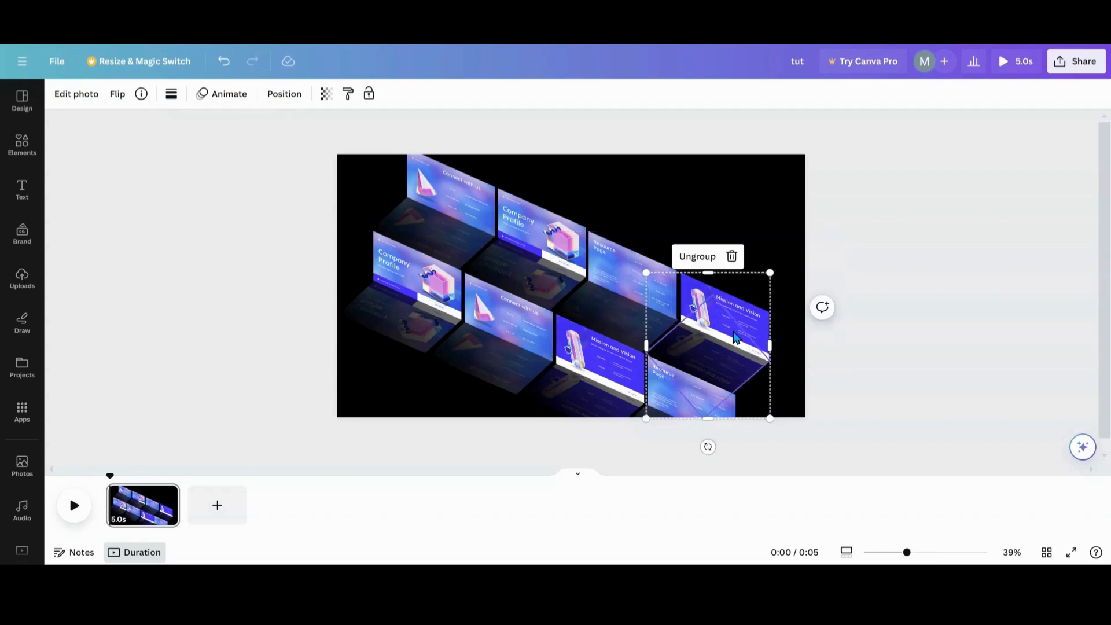
click(734, 338)
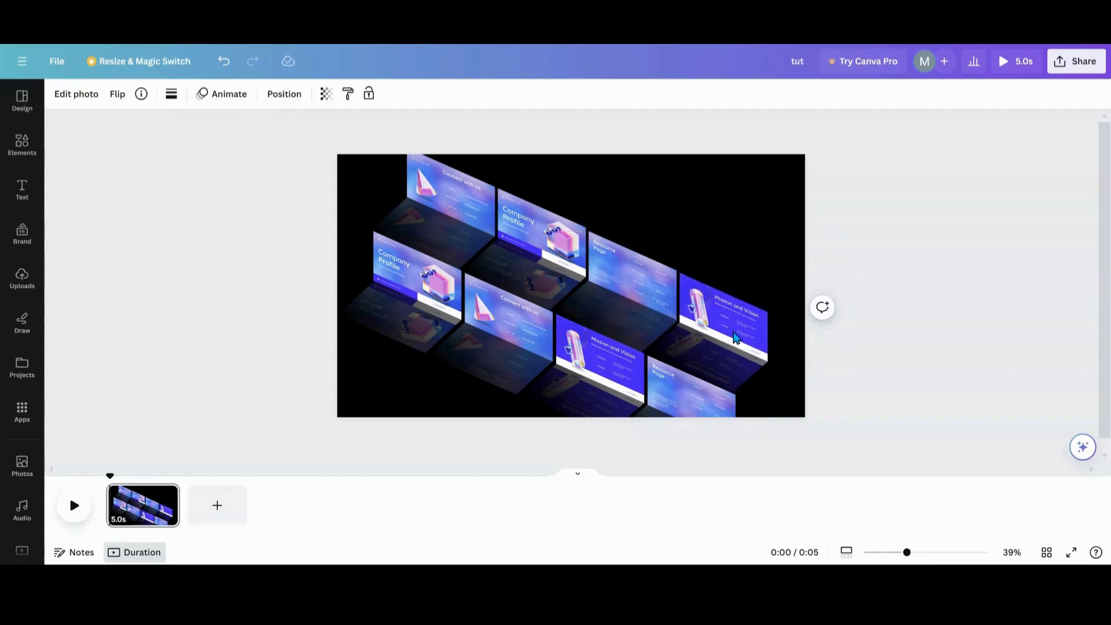
click(734, 338)
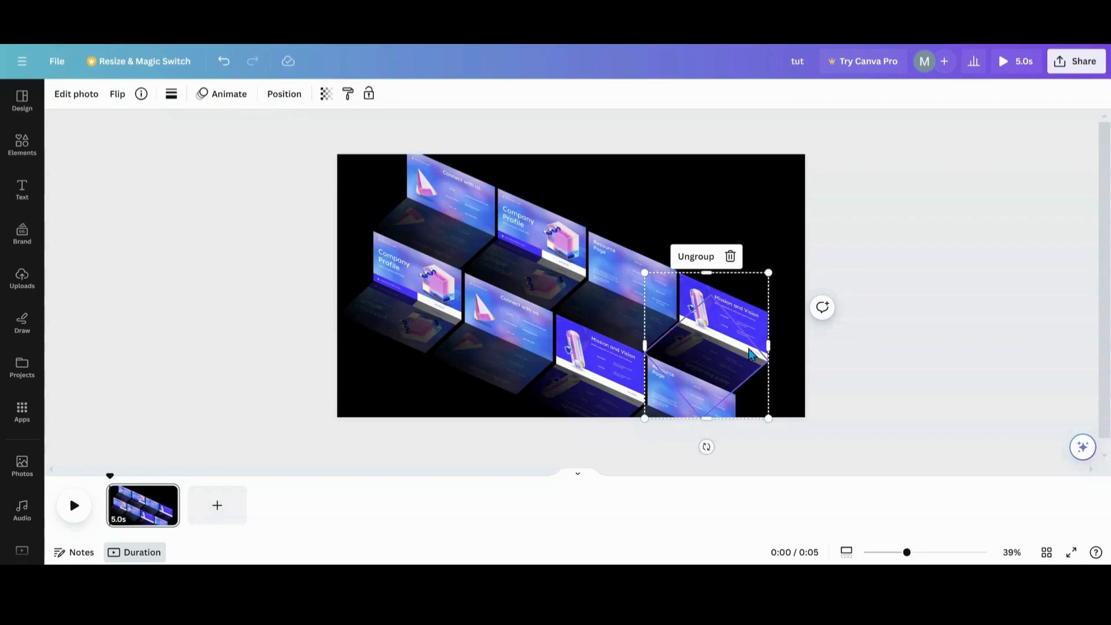
Group all eight slides and duplicate the group, offsetting the two blocks diagonally so their four rows fill the page.
click(273, 212)
drag(262, 142, 728, 416)
click(512, 181)
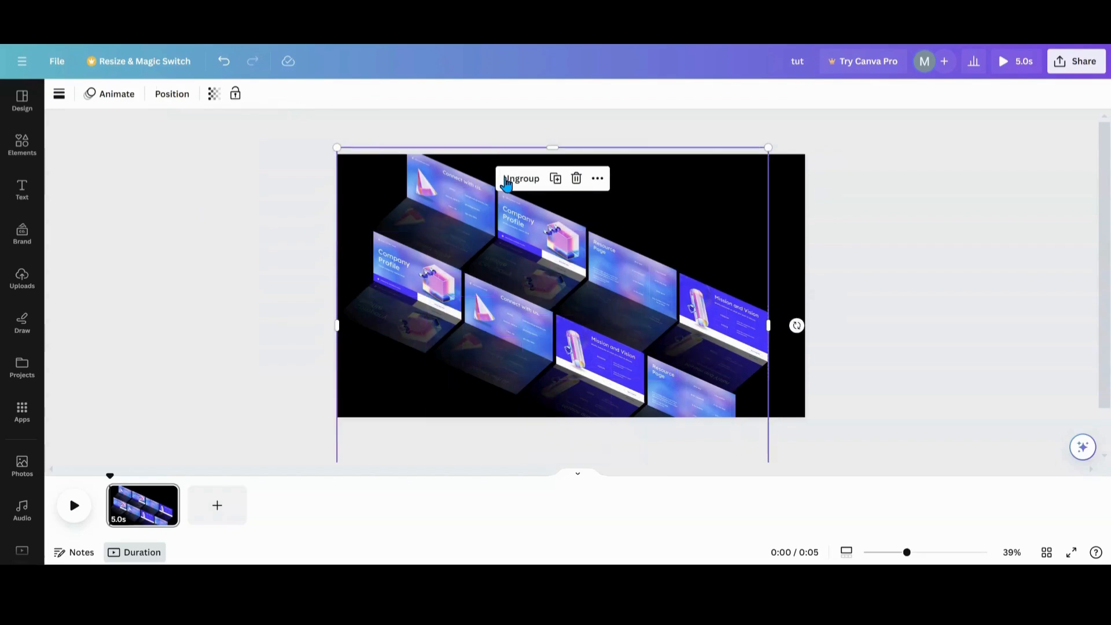
drag(561, 261, 540, 199)
click(531, 192)
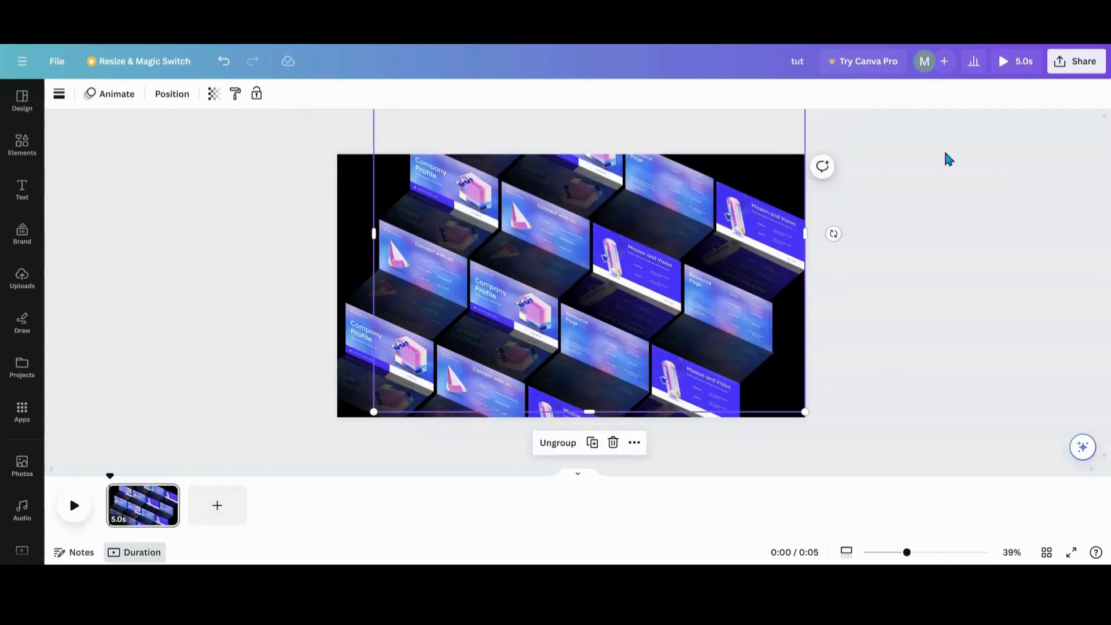
Group the two slide blocks together and shift the whole arrangement slightly down on the page.
drag(247, 126, 875, 438)
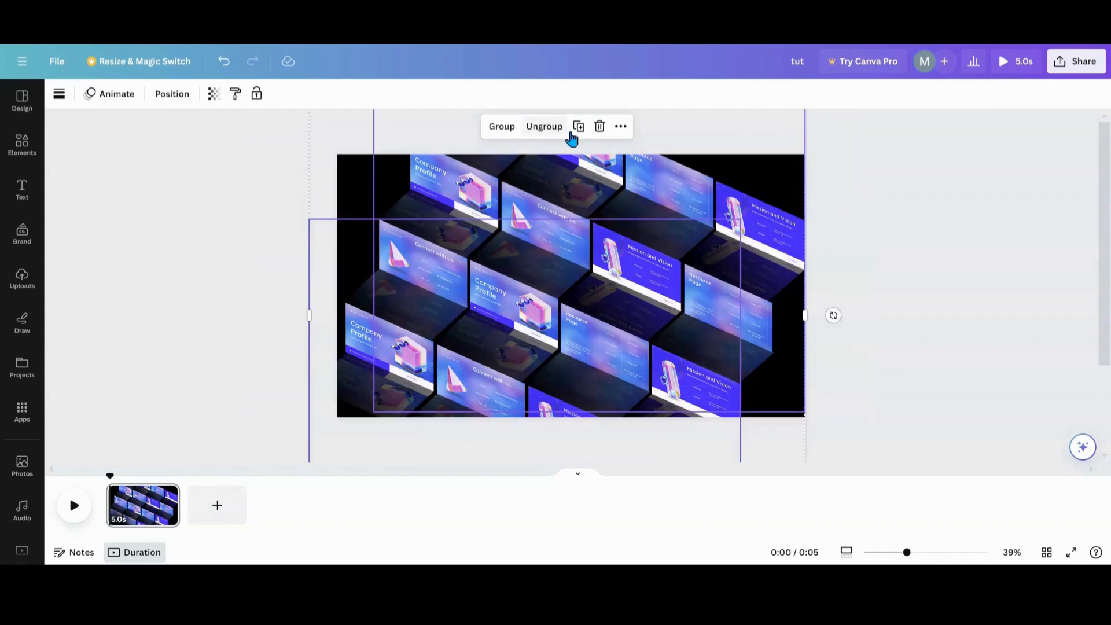
click(513, 130)
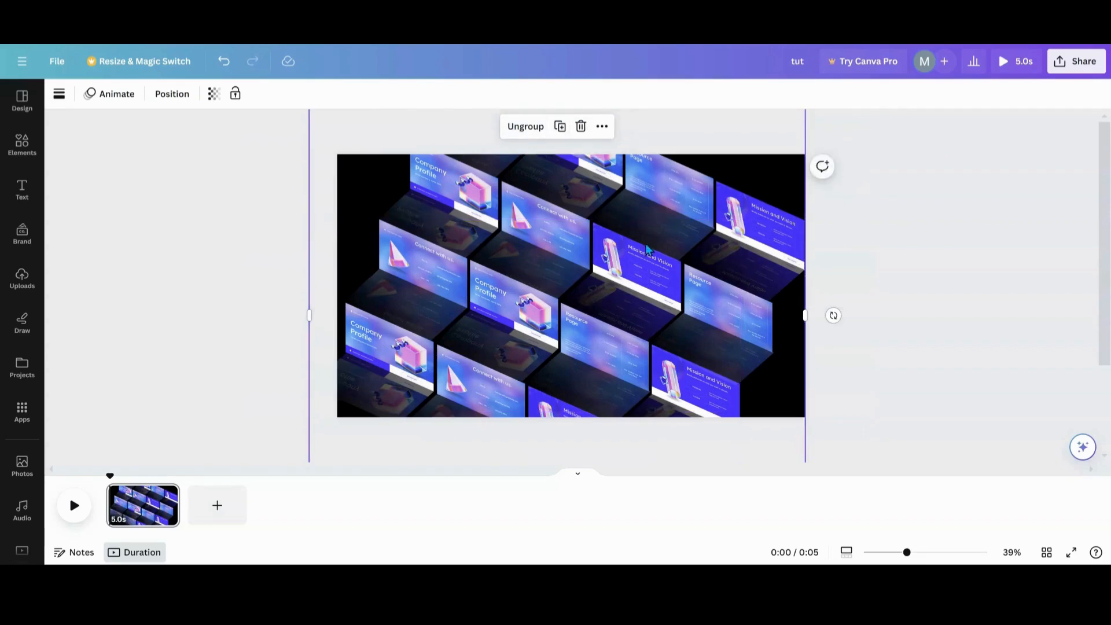
drag(647, 250, 648, 261)
click(266, 267)
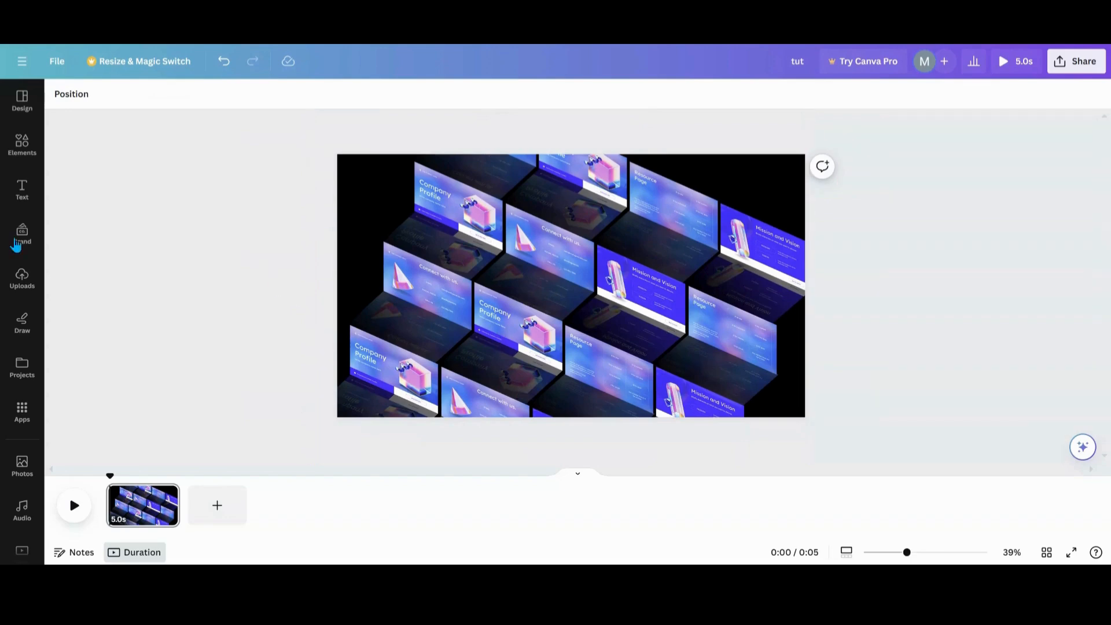
Add the uploaded Company Profile image, shrink it, and tilt it over the central Company Profile slide.
click(22, 277)
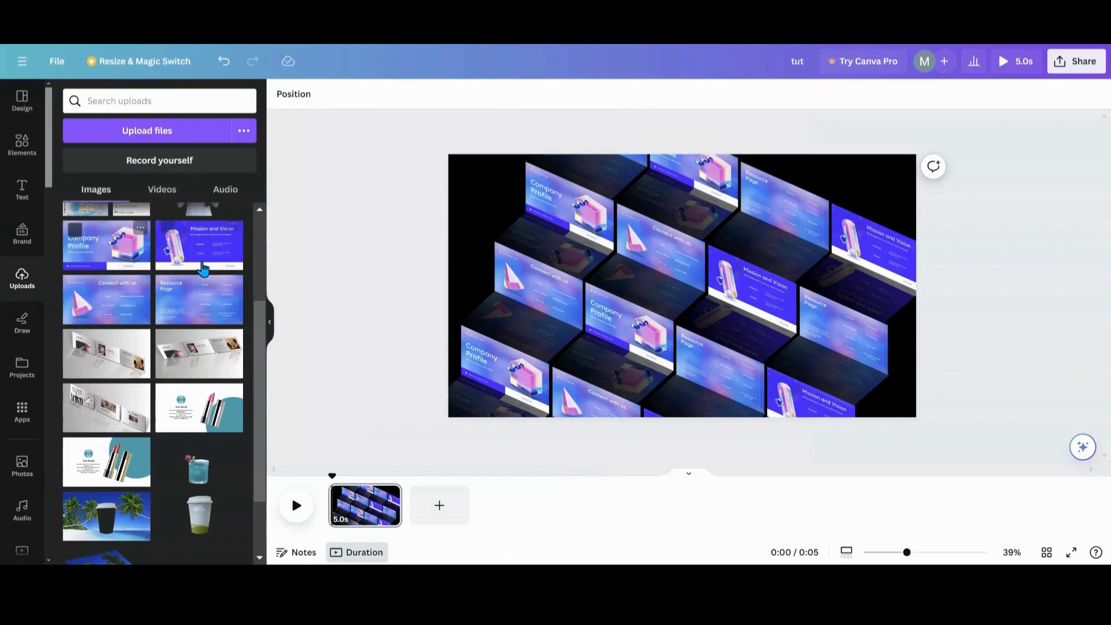
click(97, 254)
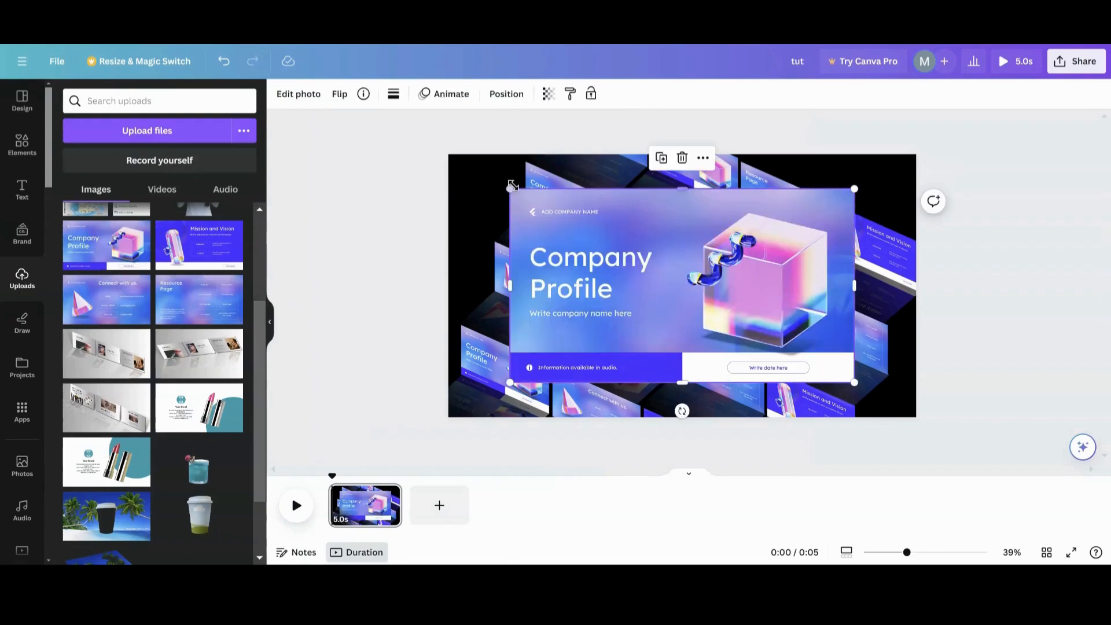
drag(512, 189, 636, 327)
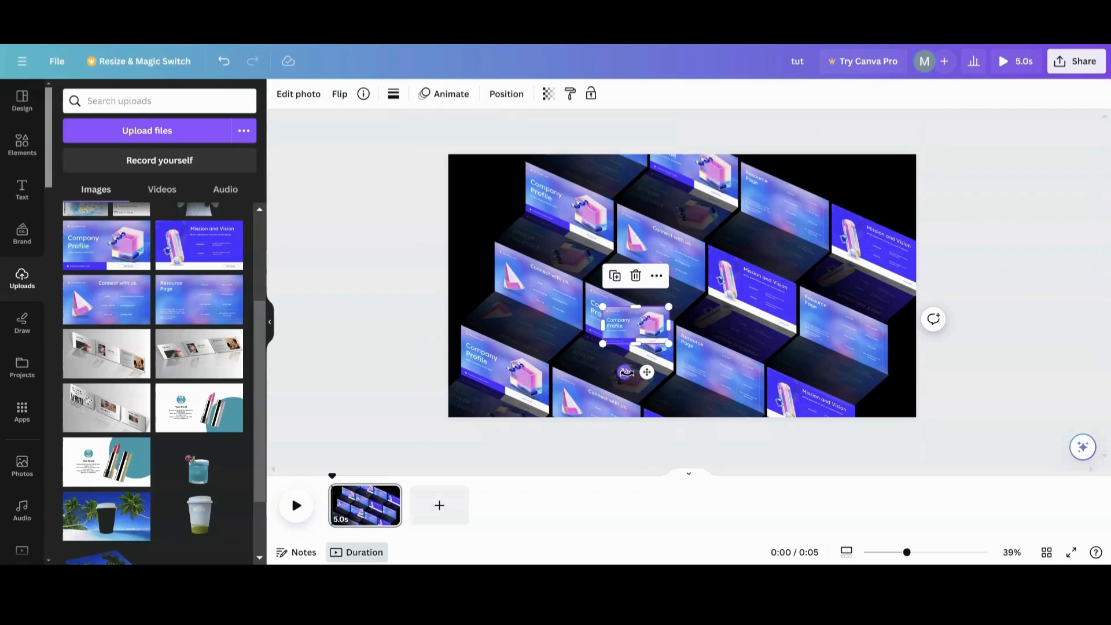
drag(624, 372, 608, 364)
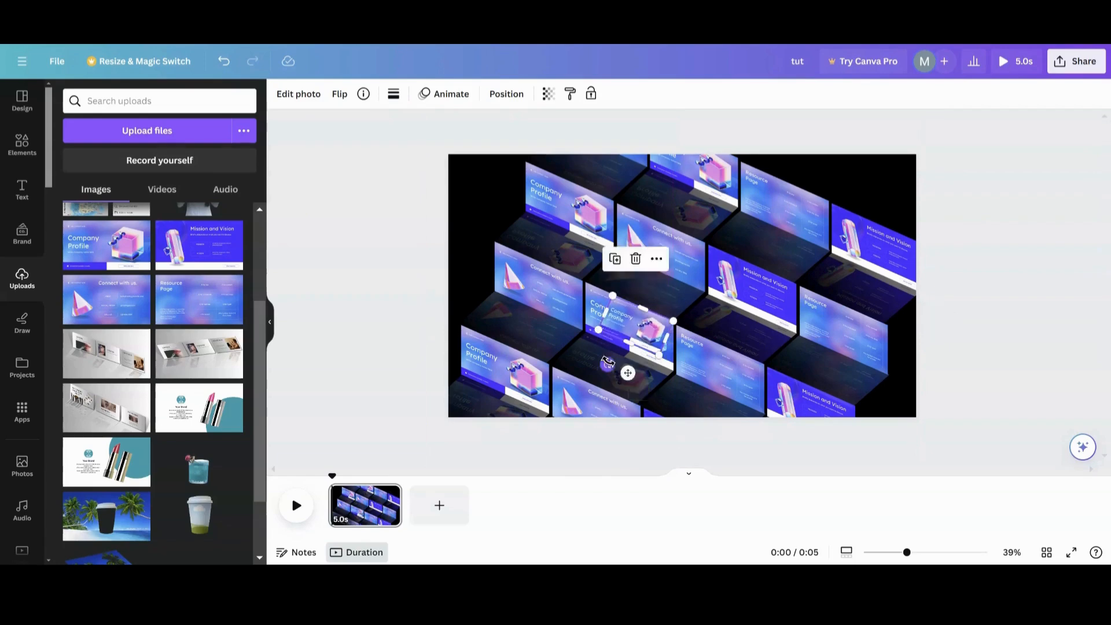
Add the uploaded Mission and Vision image, shrink it, and tilt it over the Mission and Vision slide at the page's right edge.
click(191, 256)
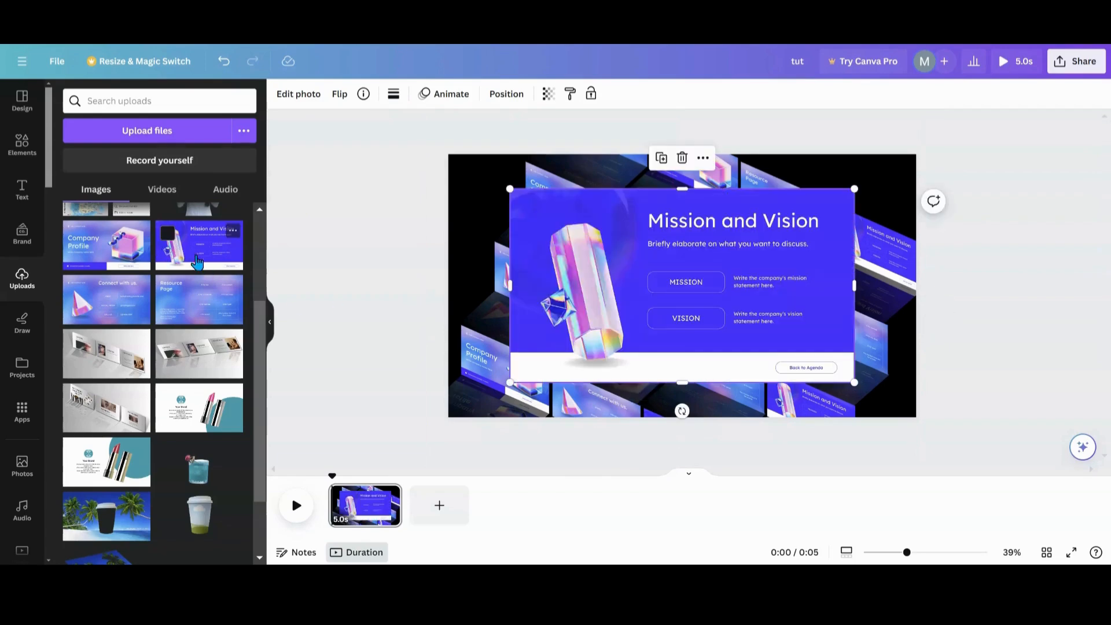
drag(509, 190, 768, 393)
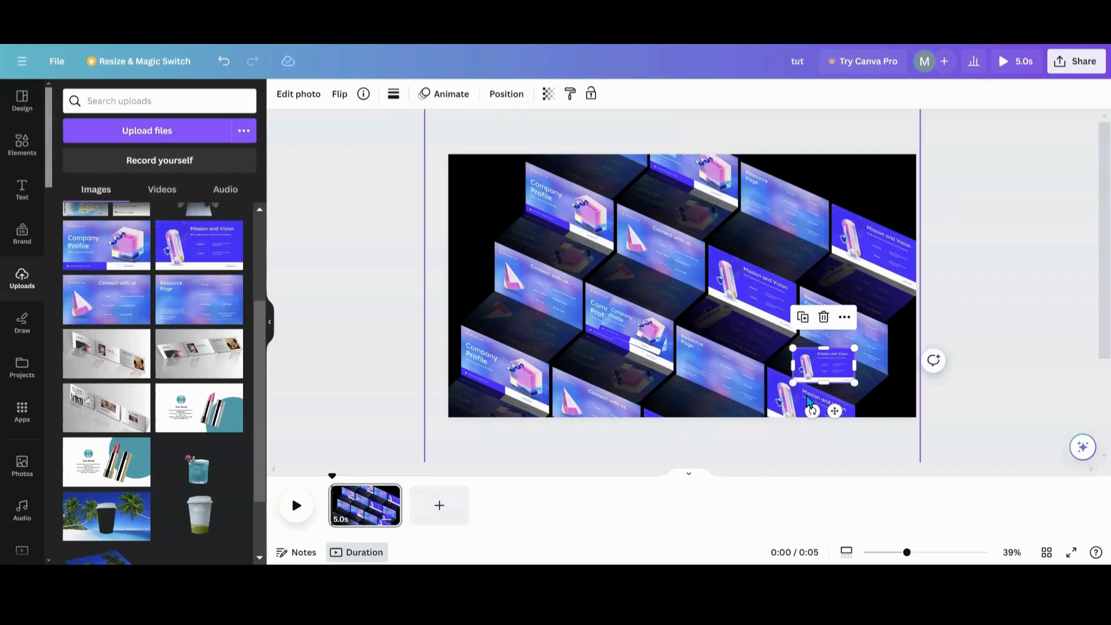
drag(827, 373, 873, 241)
drag(862, 285, 843, 272)
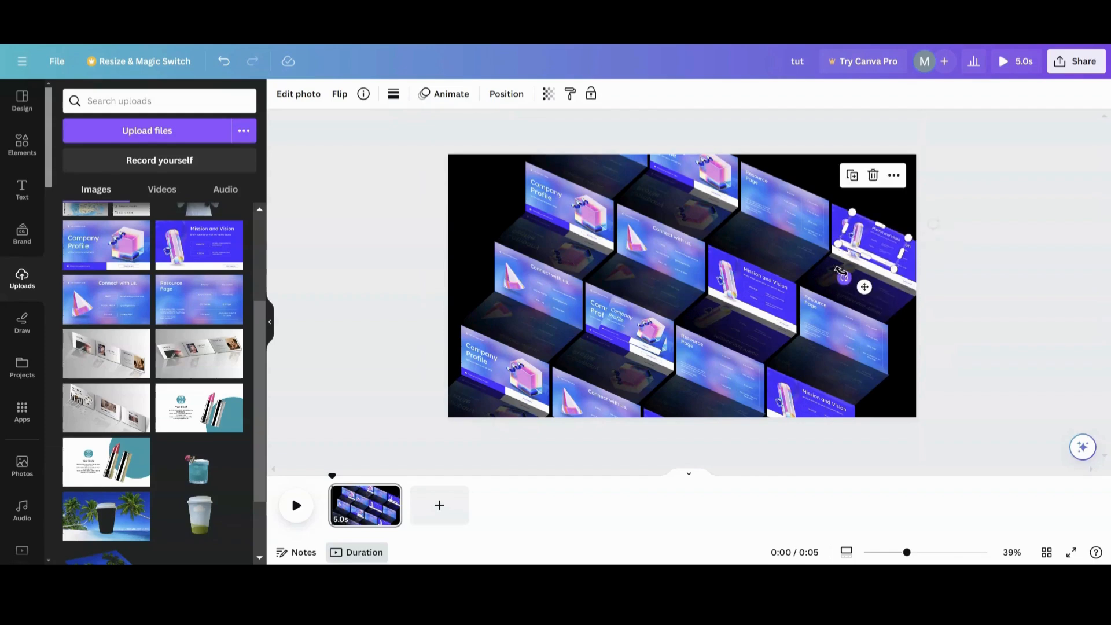
Add the uploaded Connect with us image, shrink it without squashing it, and tilt it over the upper-middle Connect with us slide.
click(74, 322)
drag(510, 191, 830, 357)
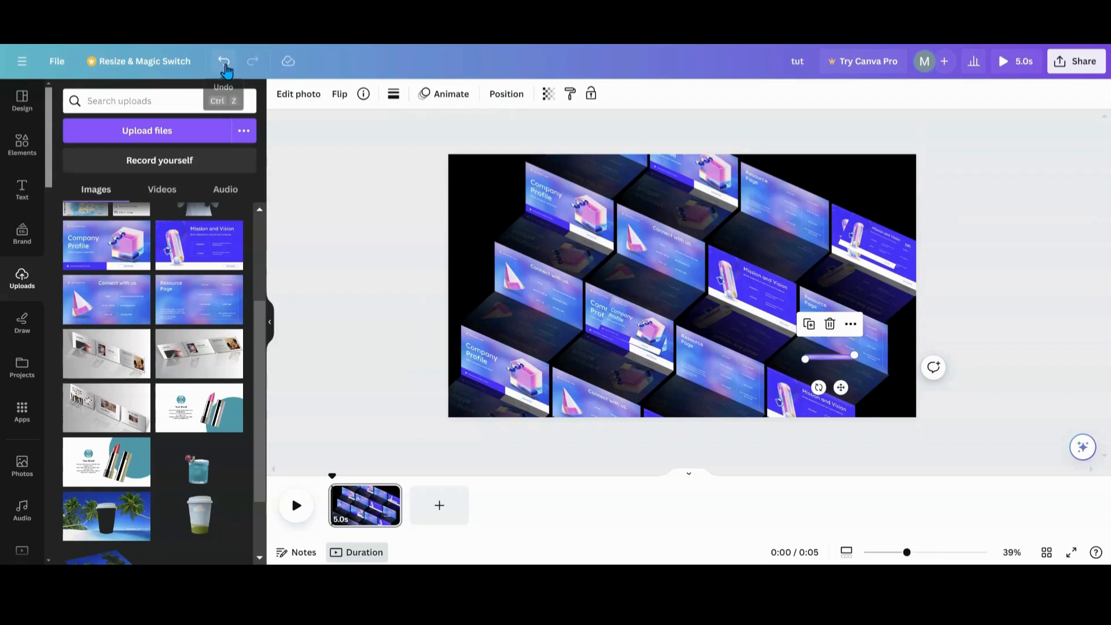
click(223, 61)
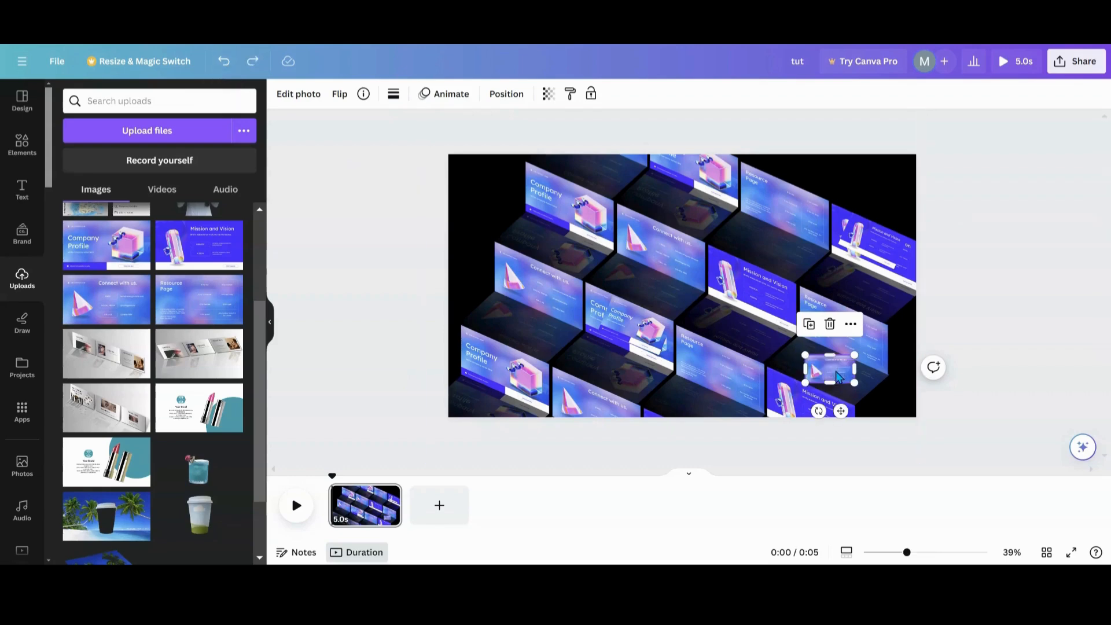
drag(839, 377, 635, 277)
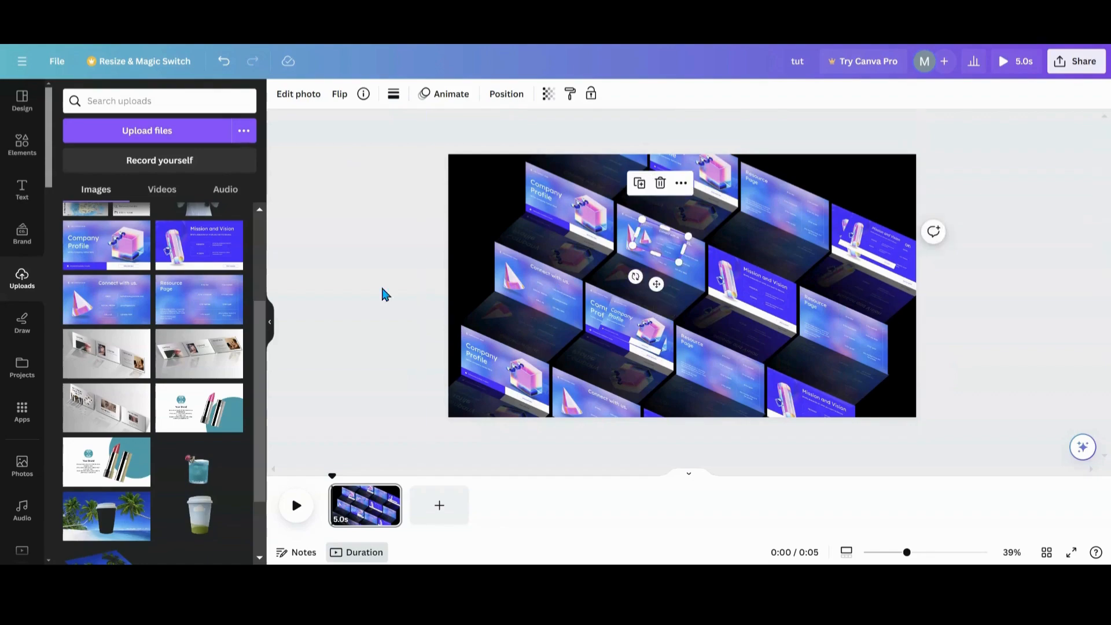
Add the uploaded Resource Page image, shrink it, and tilt it over the Resource Page slide near the page's right edge.
click(200, 313)
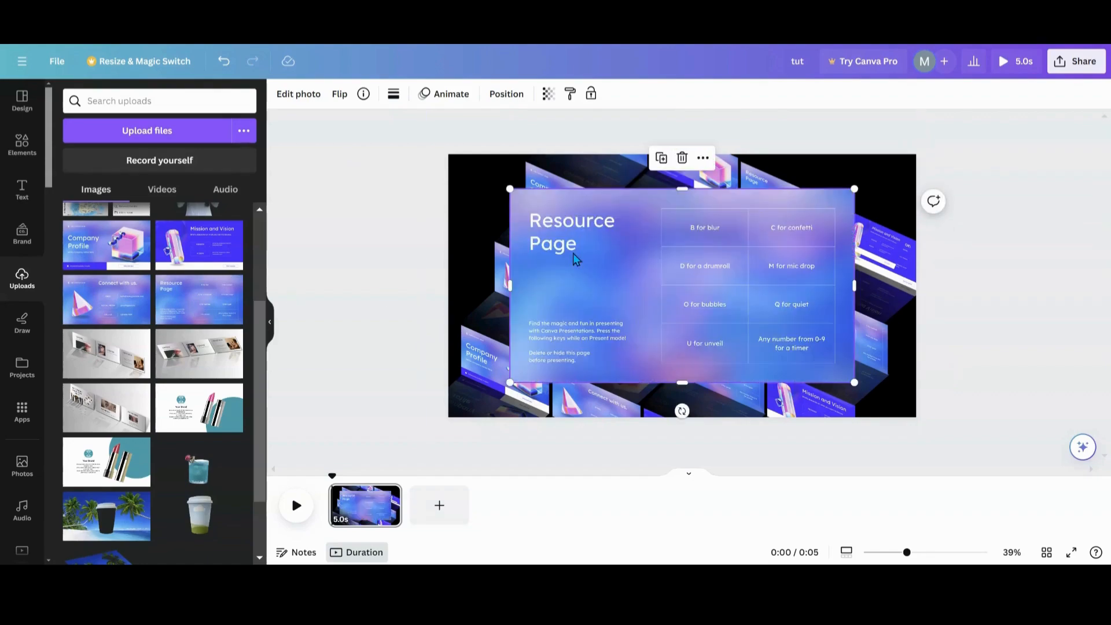
drag(517, 199, 852, 325)
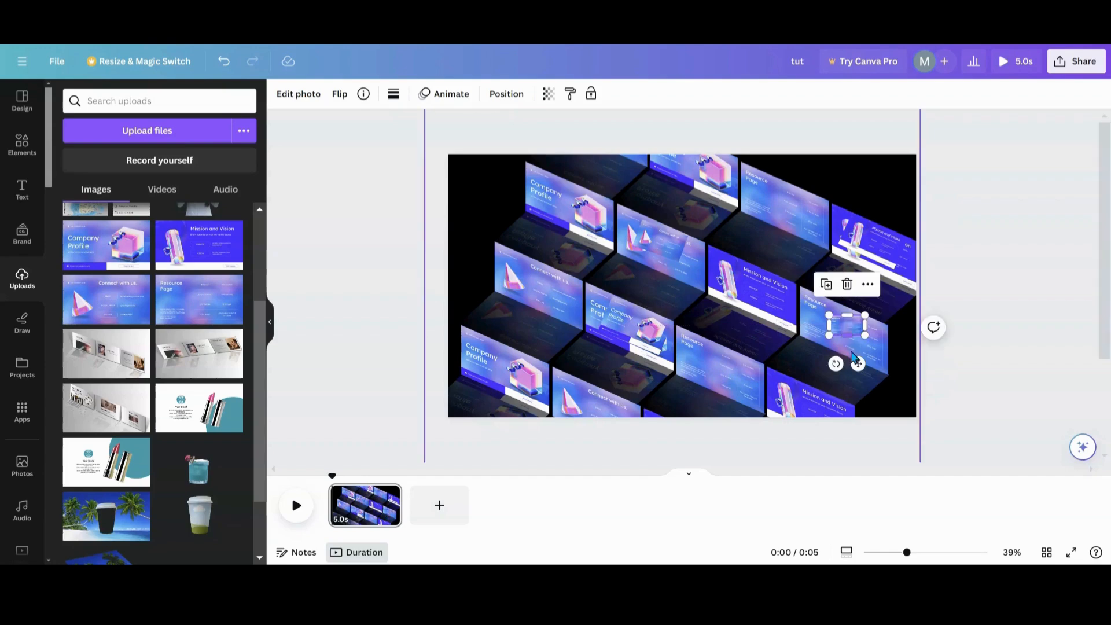
drag(838, 362, 822, 359)
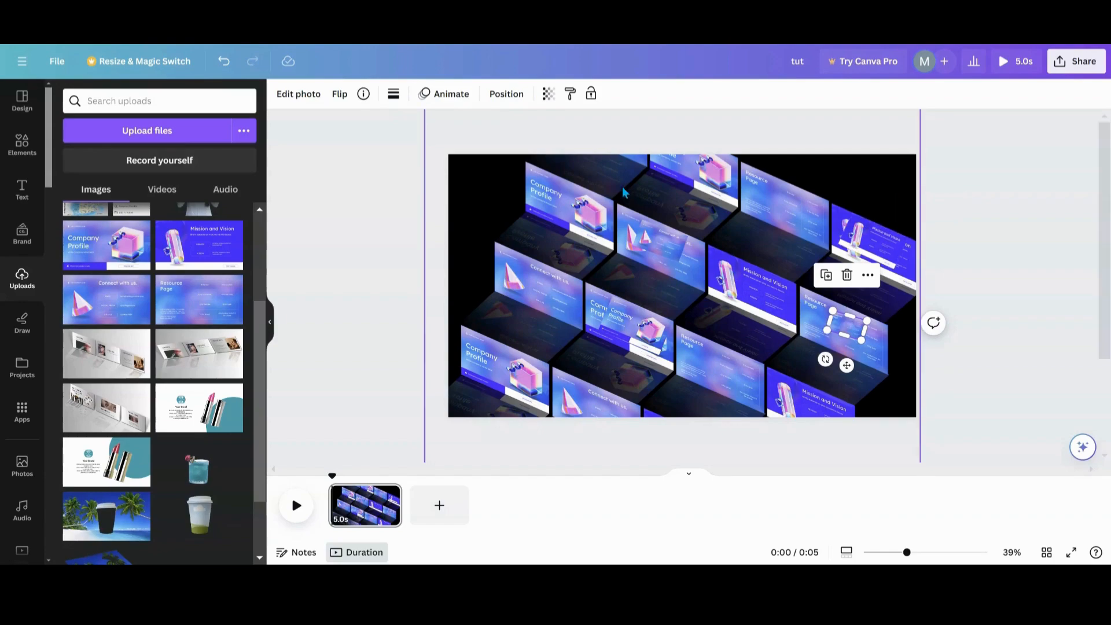
Move the four small tilted images beneath the grouped slide arrangement in the layer order, just above the black background.
click(491, 93)
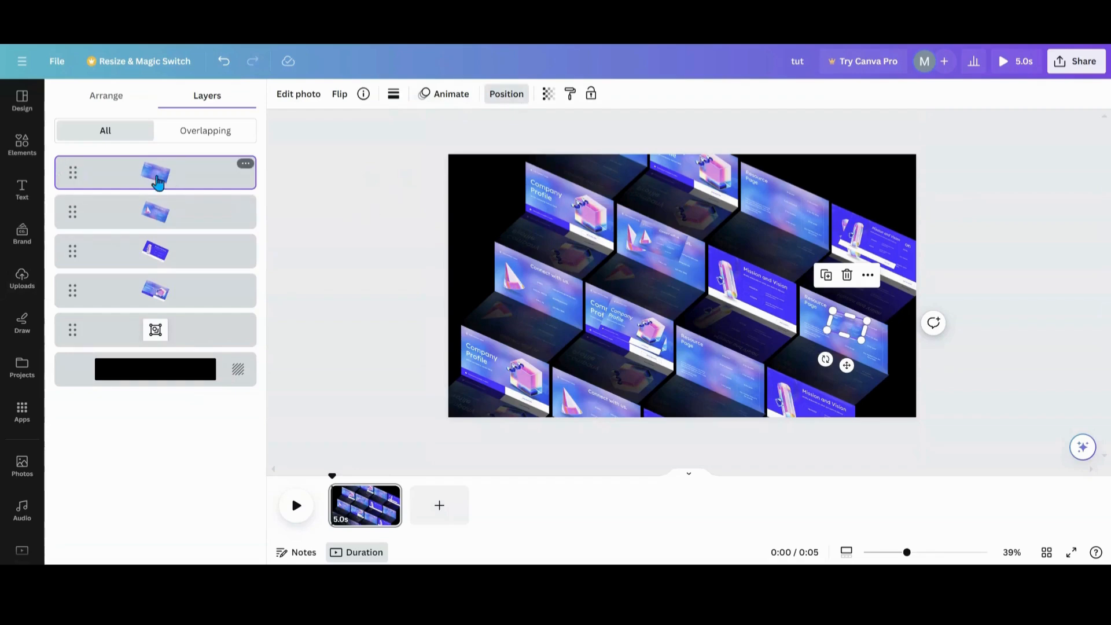
shift+click(179, 286)
drag(166, 188, 155, 354)
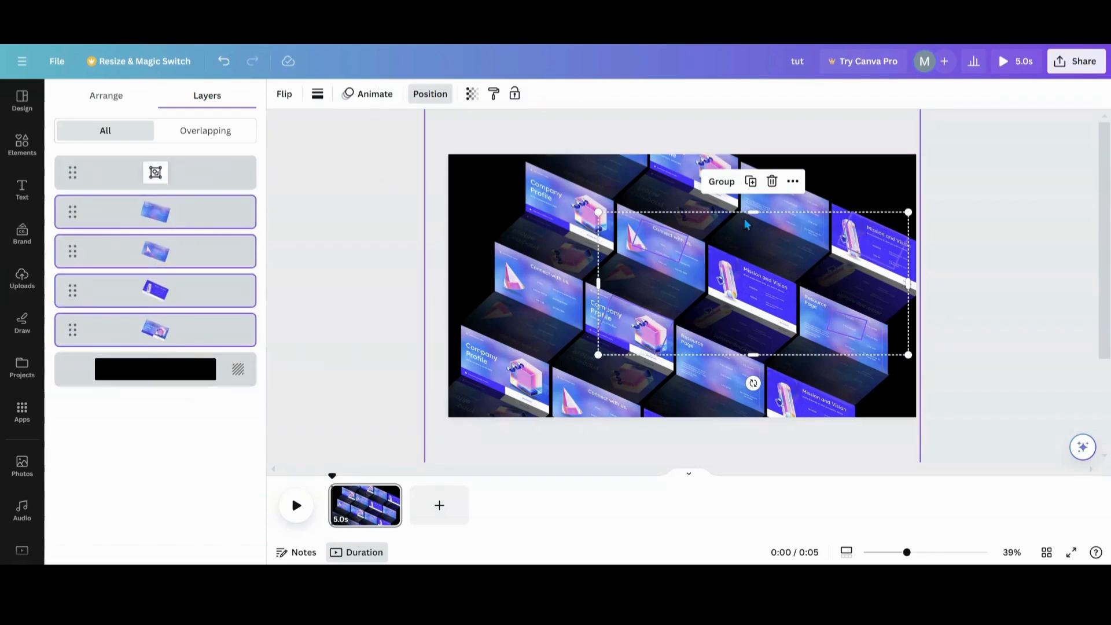
click(376, 338)
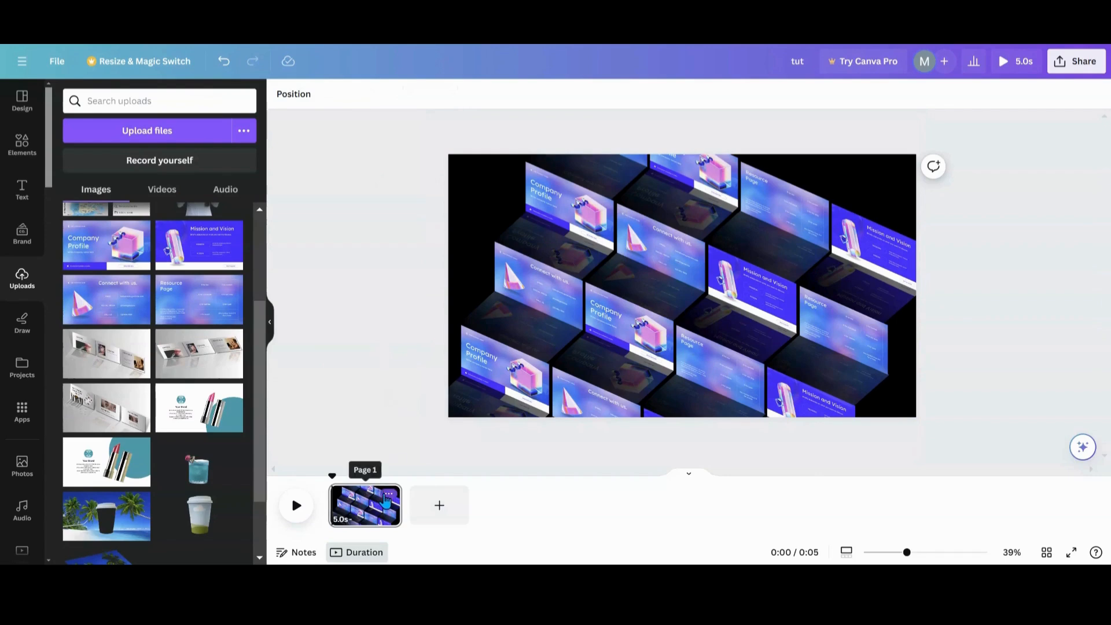
Duplicate the page and bring the small Company Profile image to the top layer of the copy.
click(388, 495)
click(423, 307)
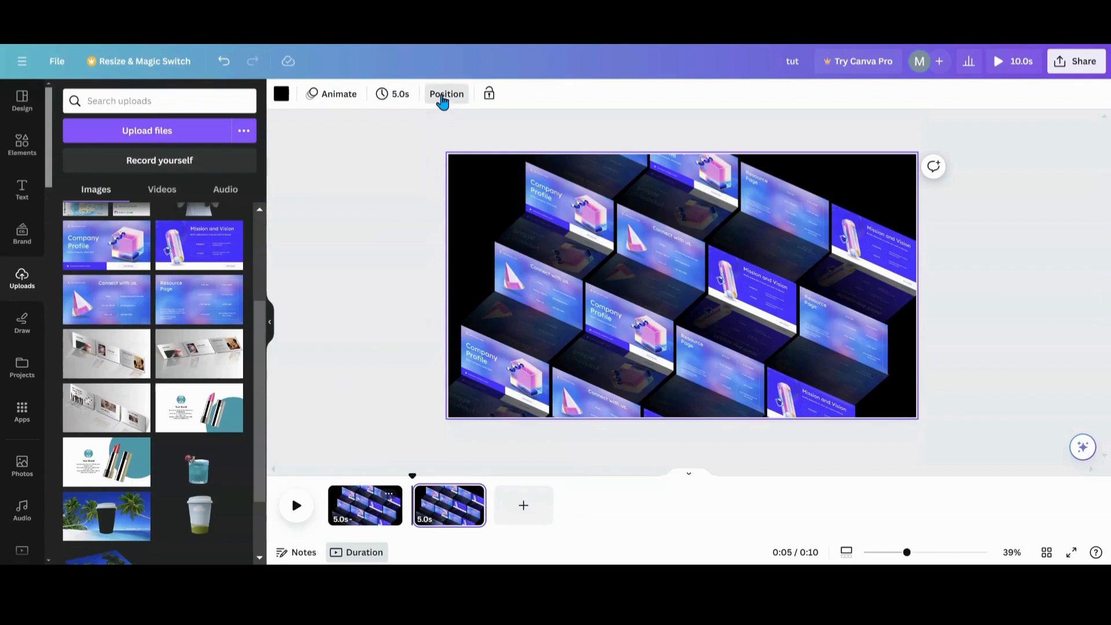
click(443, 100)
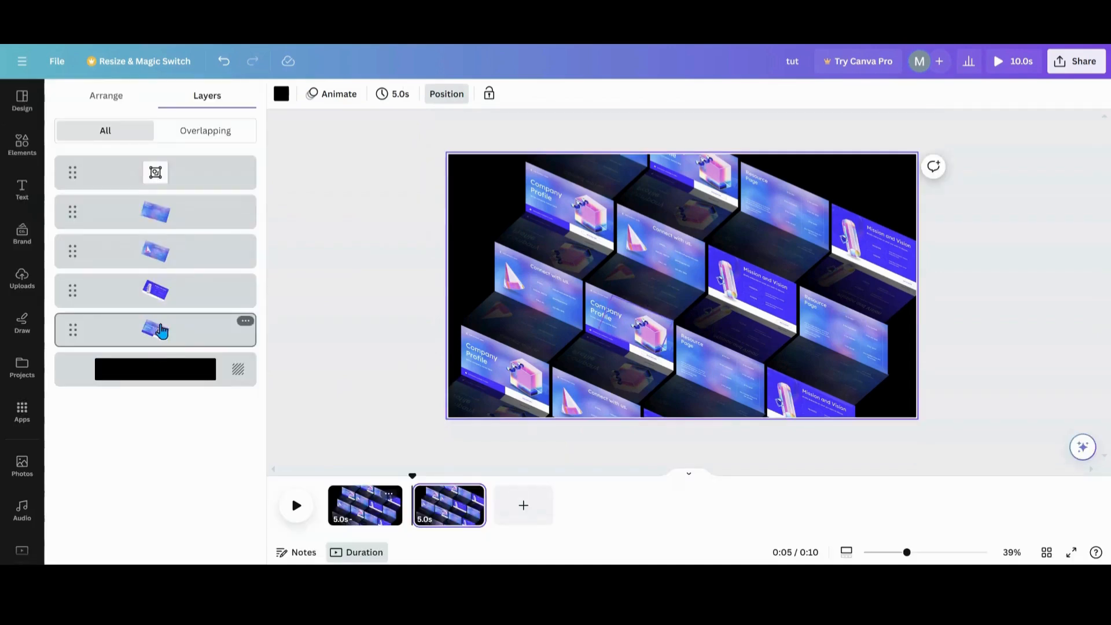
drag(161, 331, 165, 159)
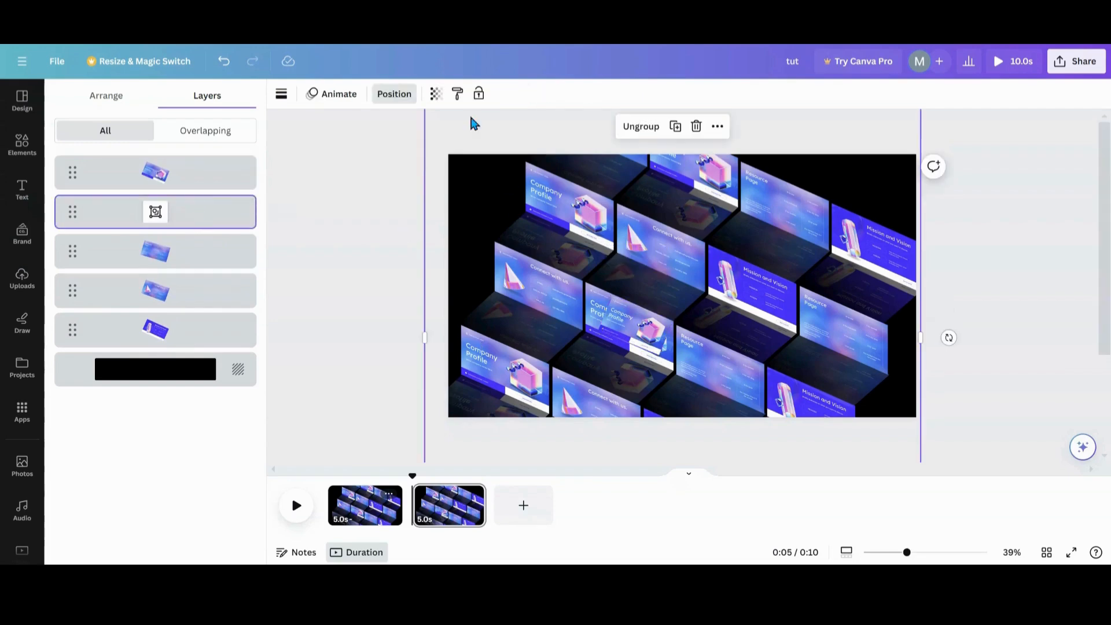
Set the transparency of the slide group and the small Resource Page, Connect with us, and Mission and Vision images to 0.
click(436, 94)
drag(437, 147, 285, 149)
click(194, 264)
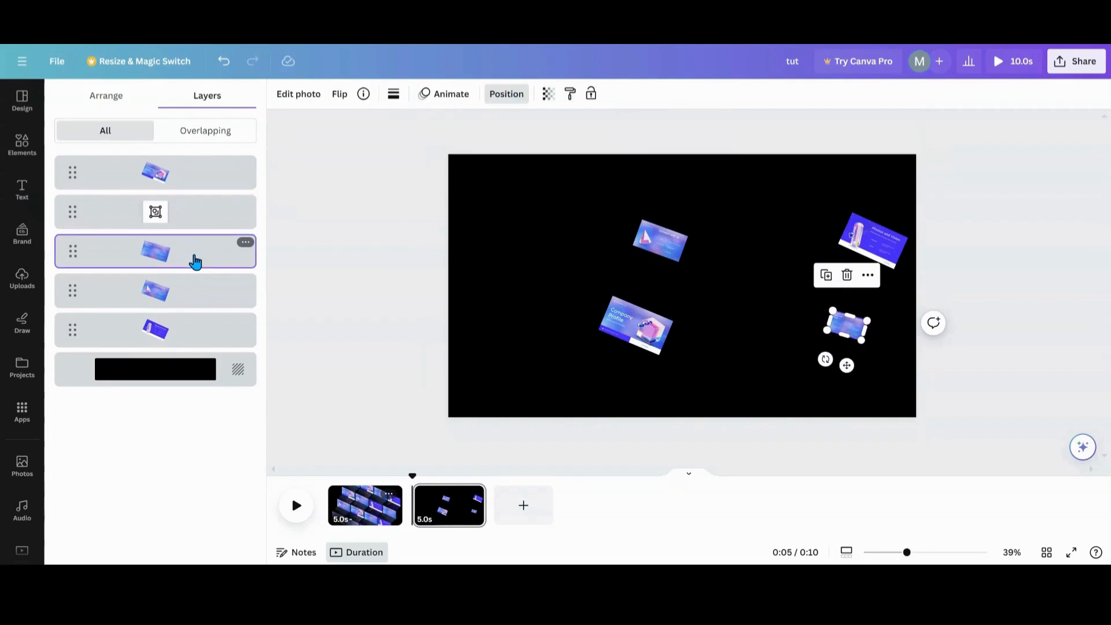
click(546, 94)
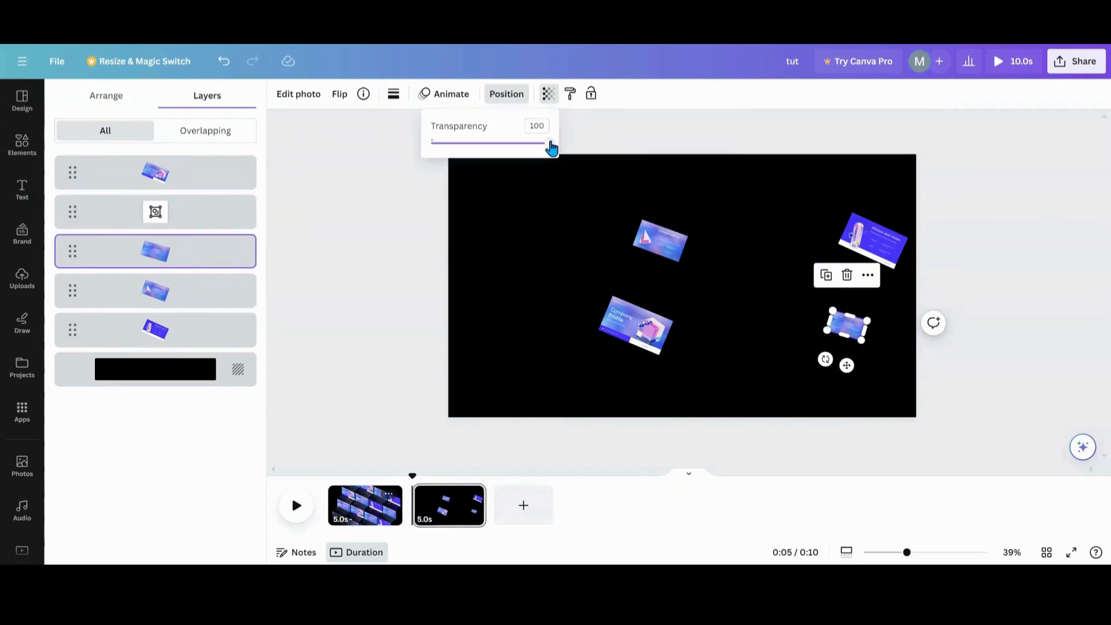
drag(549, 145, 404, 159)
click(213, 295)
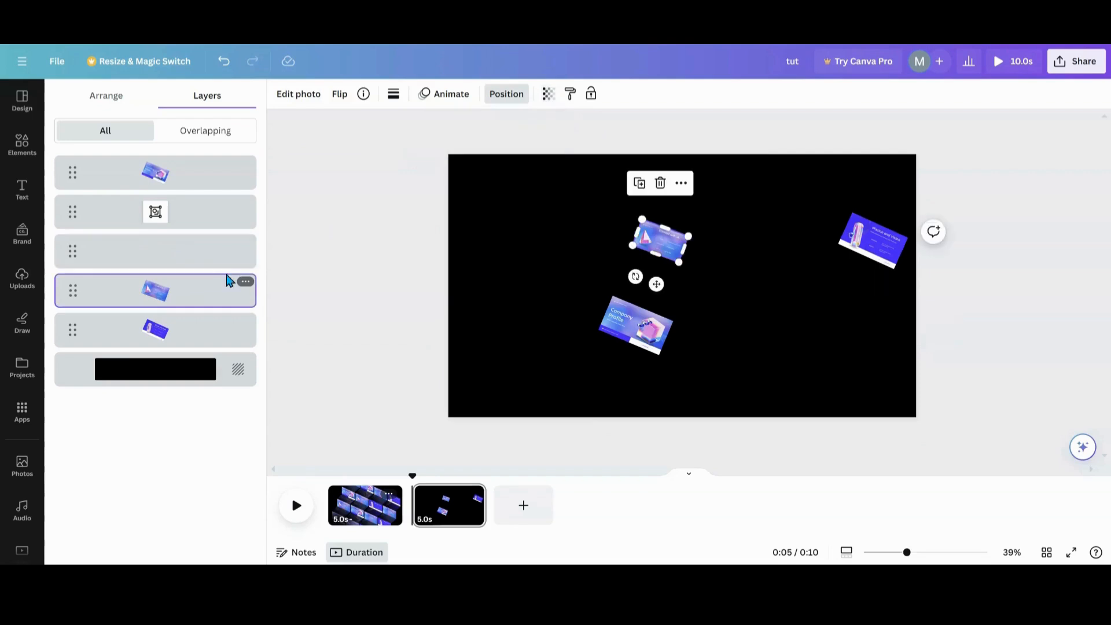
click(547, 96)
drag(548, 151, 432, 143)
click(214, 329)
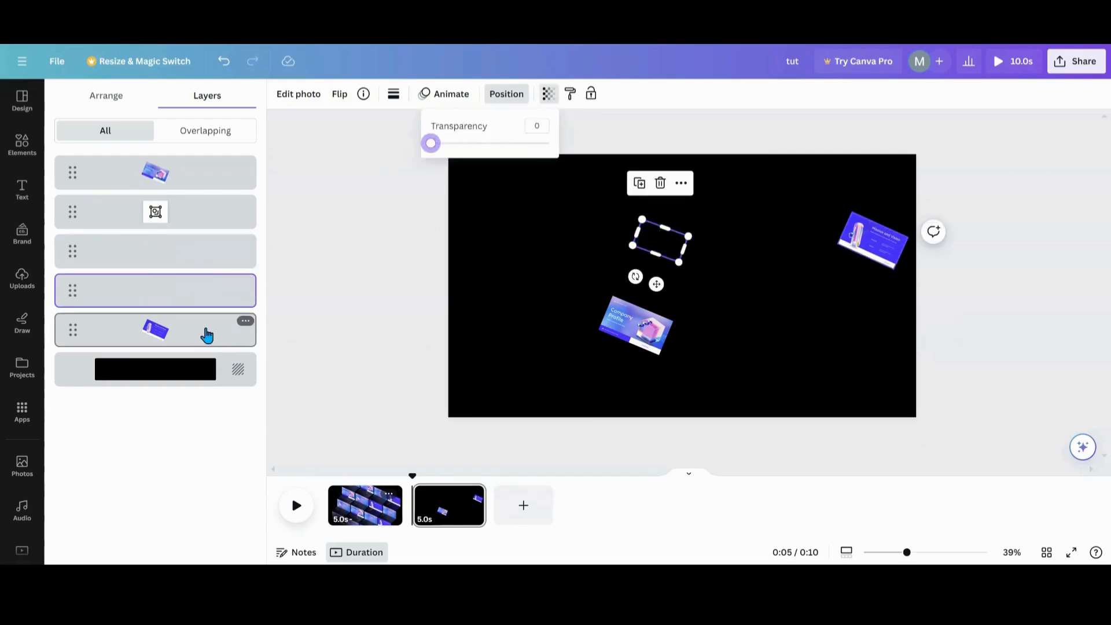
click(548, 93)
drag(548, 146, 431, 144)
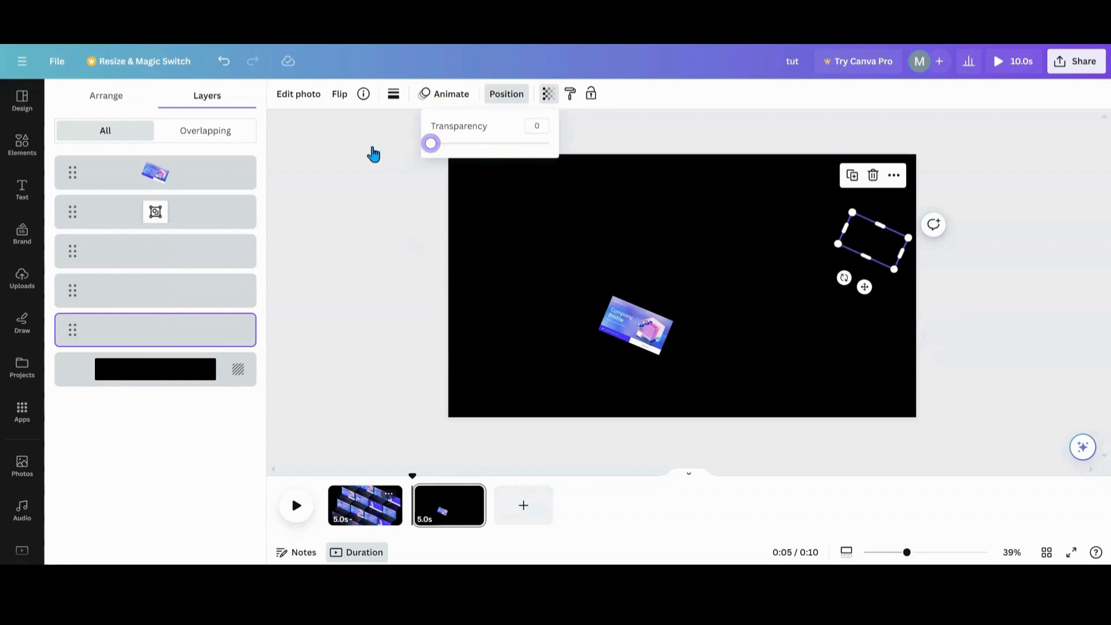
Straighten the Company Profile image and enlarge it until it fills the entire second page.
click(629, 325)
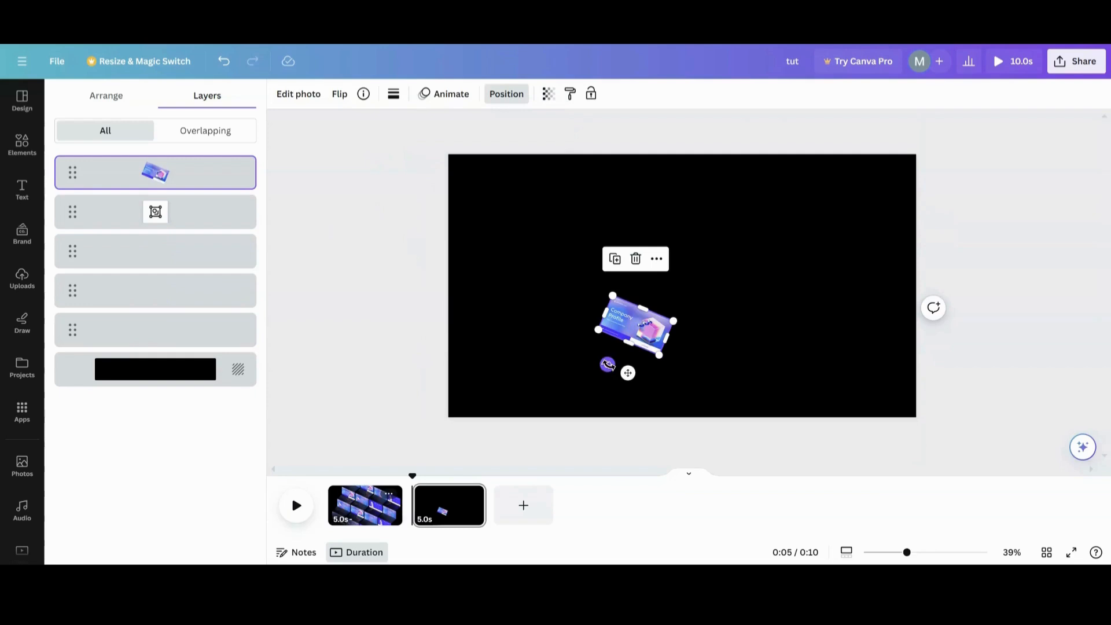
drag(607, 364, 624, 387)
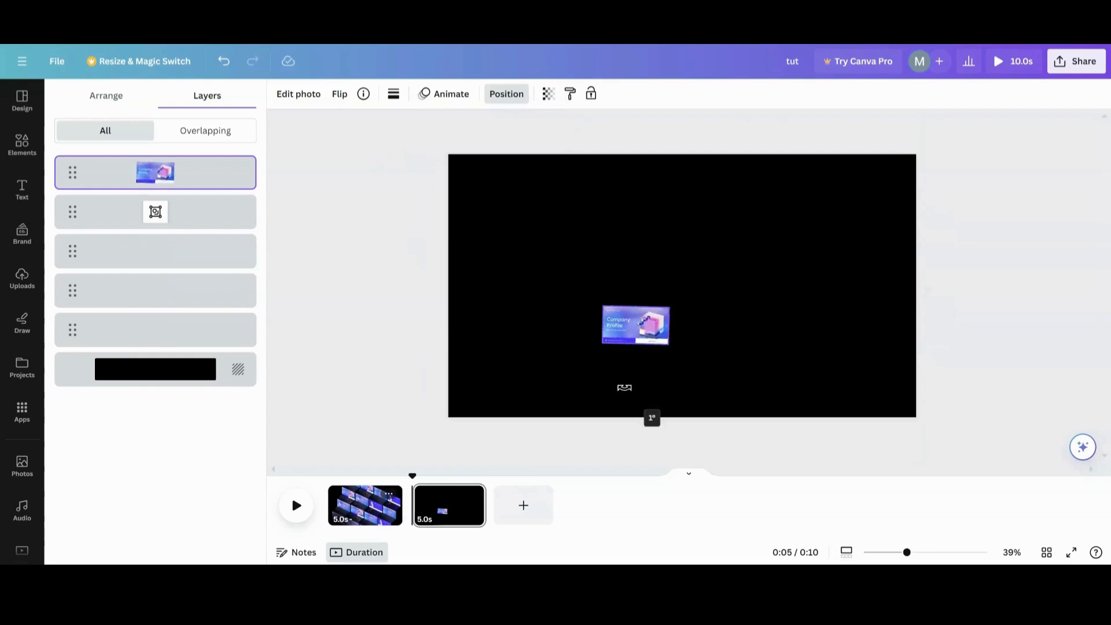
drag(670, 303, 910, 148)
drag(606, 346, 540, 380)
drag(724, 410, 722, 426)
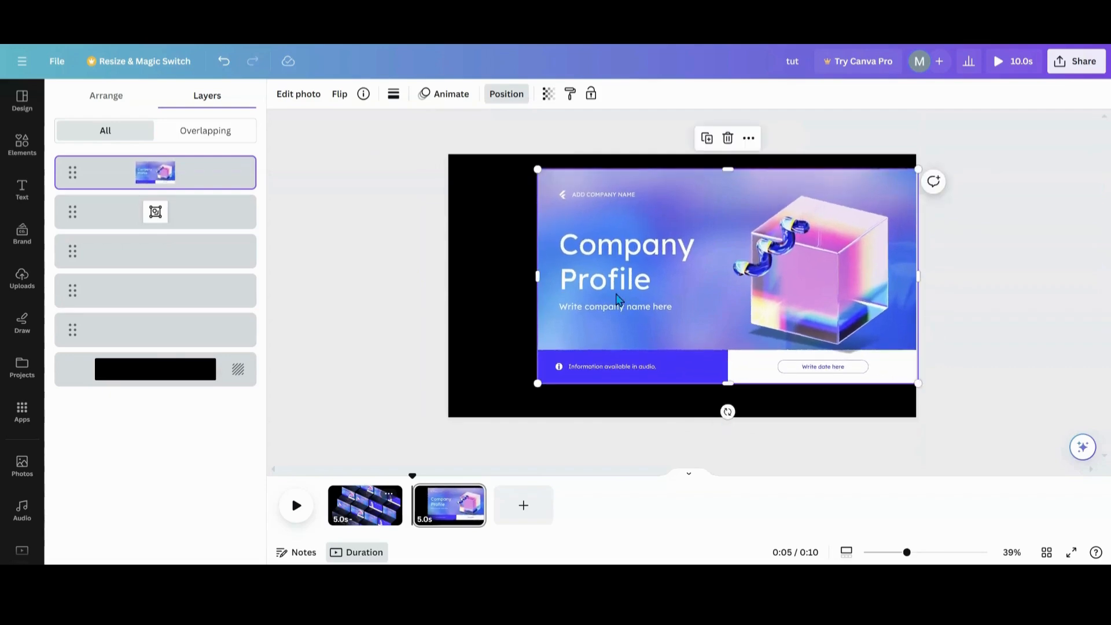
drag(537, 169, 505, 164)
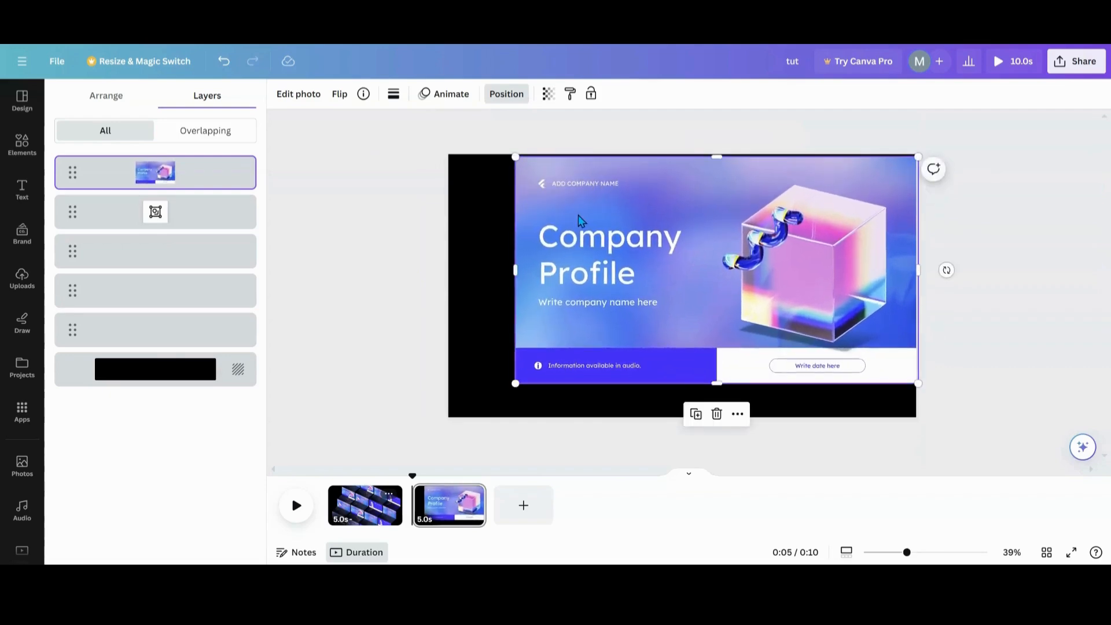
drag(580, 211, 512, 212)
drag(851, 381, 909, 428)
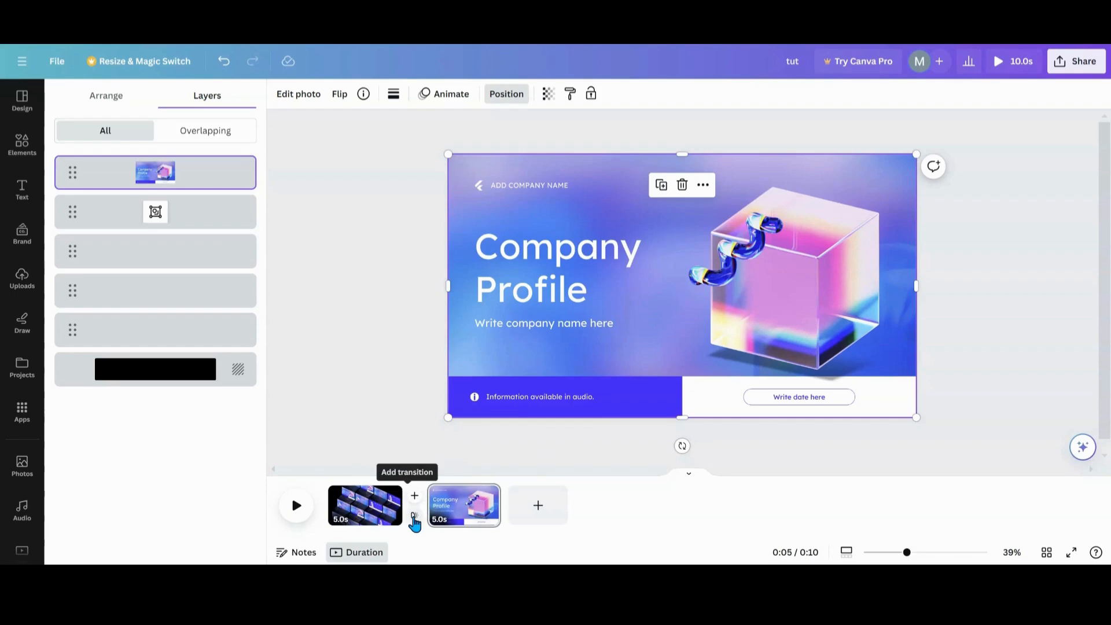
Add a Match & Move transition lasting 2.5 seconds between the two pages and play the animation.
click(414, 517)
click(87, 315)
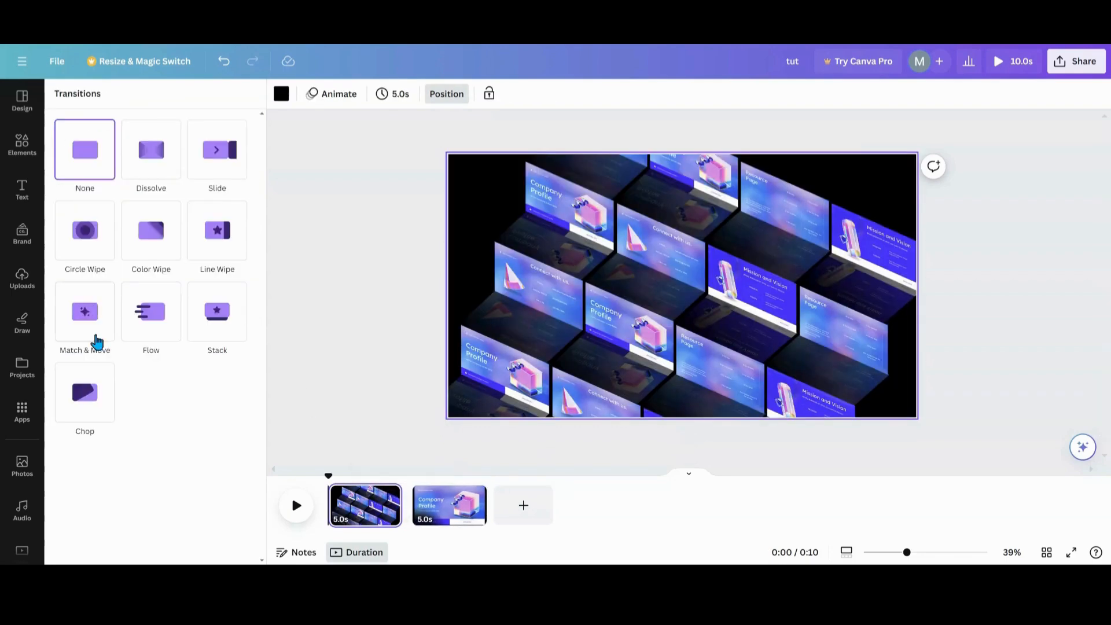
drag(86, 406, 247, 403)
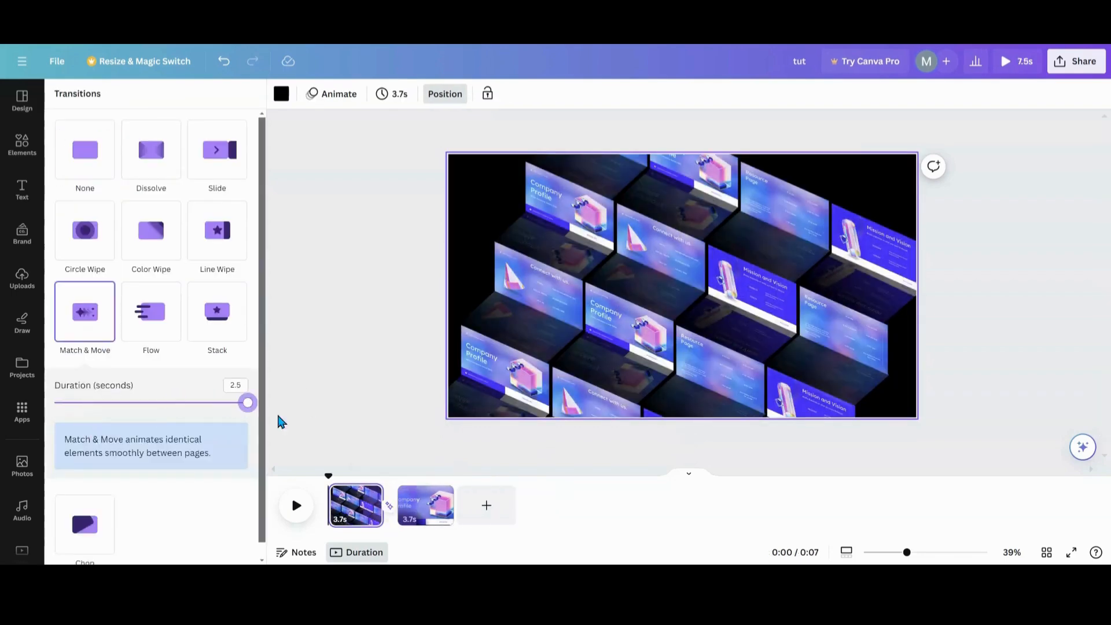
click(298, 507)
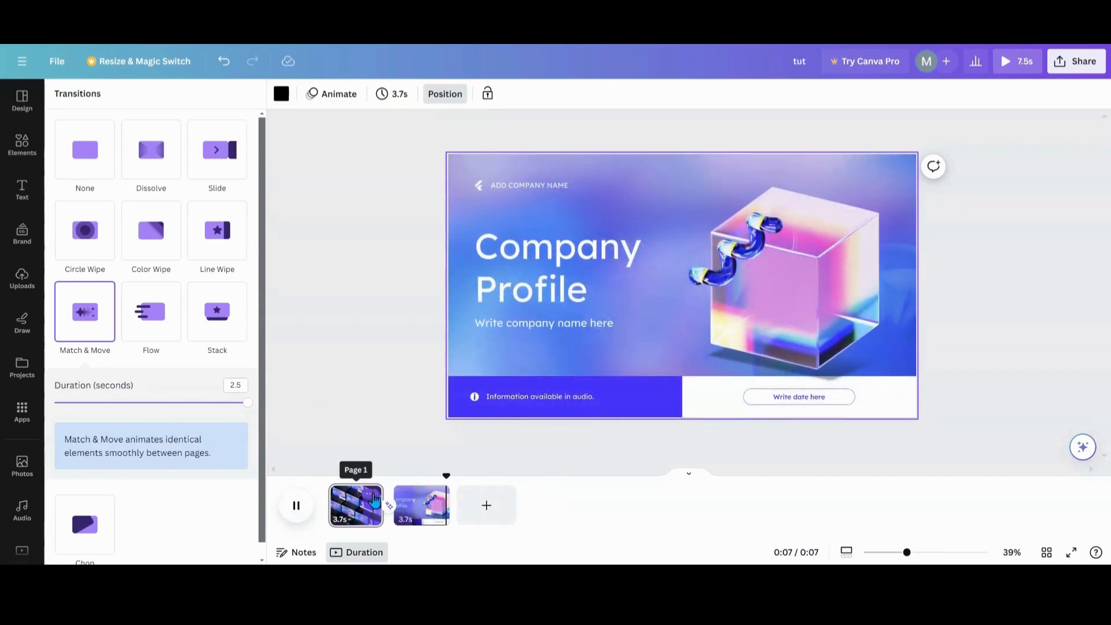
Duplicate the first page, move the copy after the Company Profile page, and duplicate that copy as a fourth page.
right_click(370, 497)
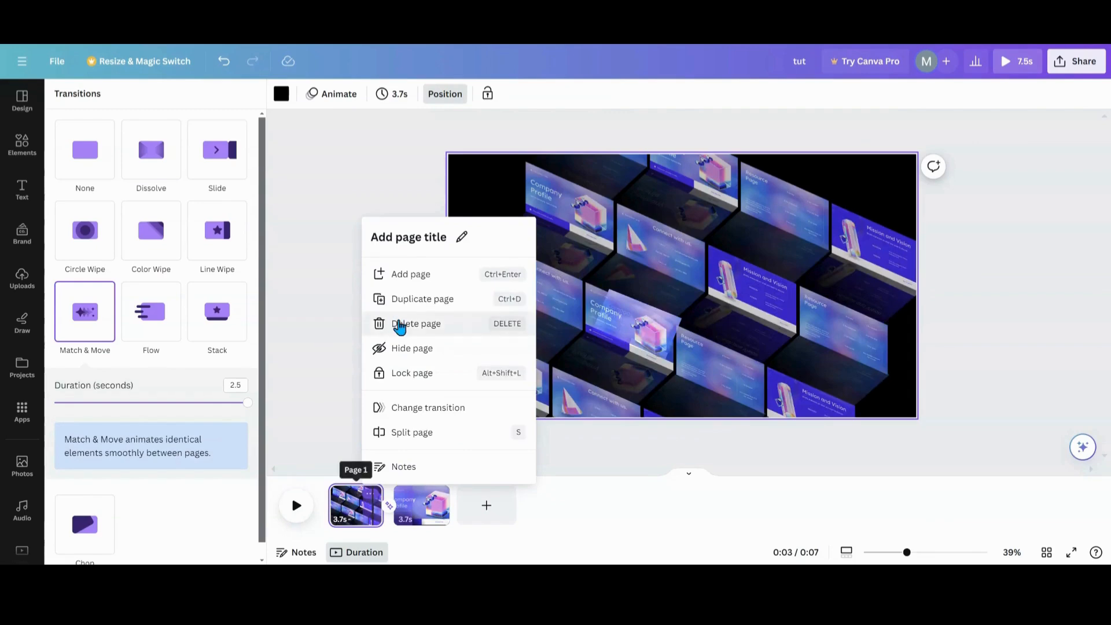
click(405, 299)
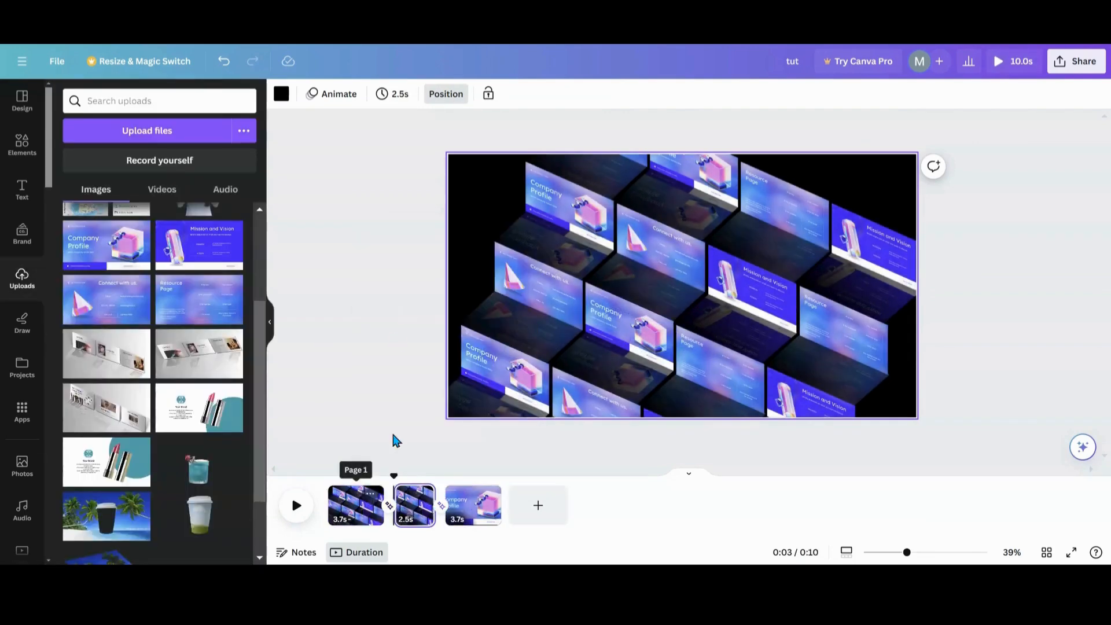
drag(412, 504, 509, 504)
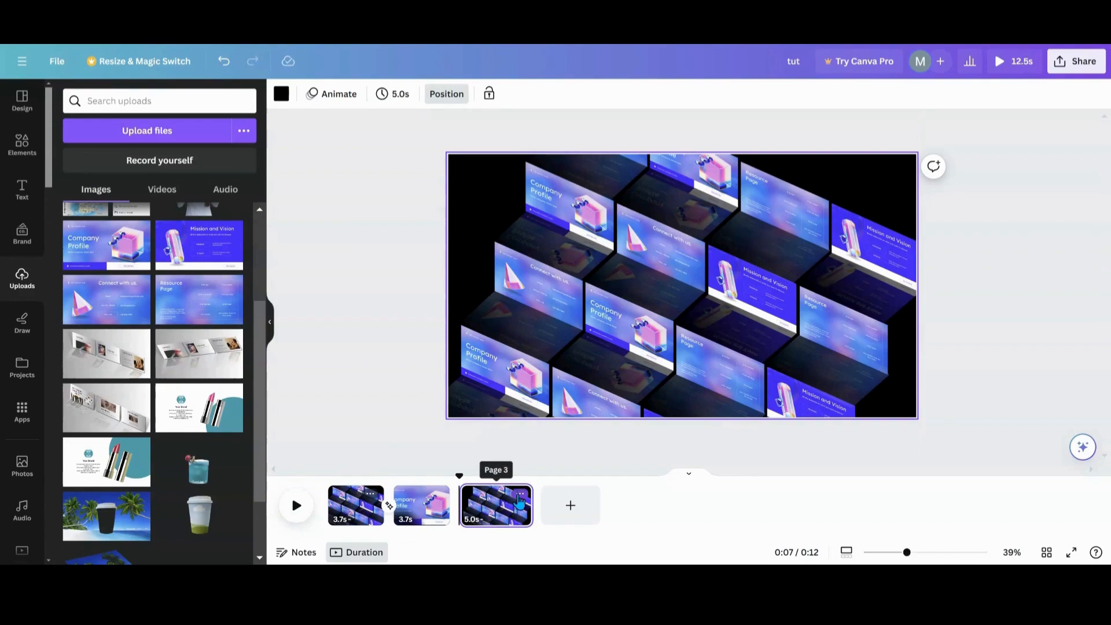
click(520, 497)
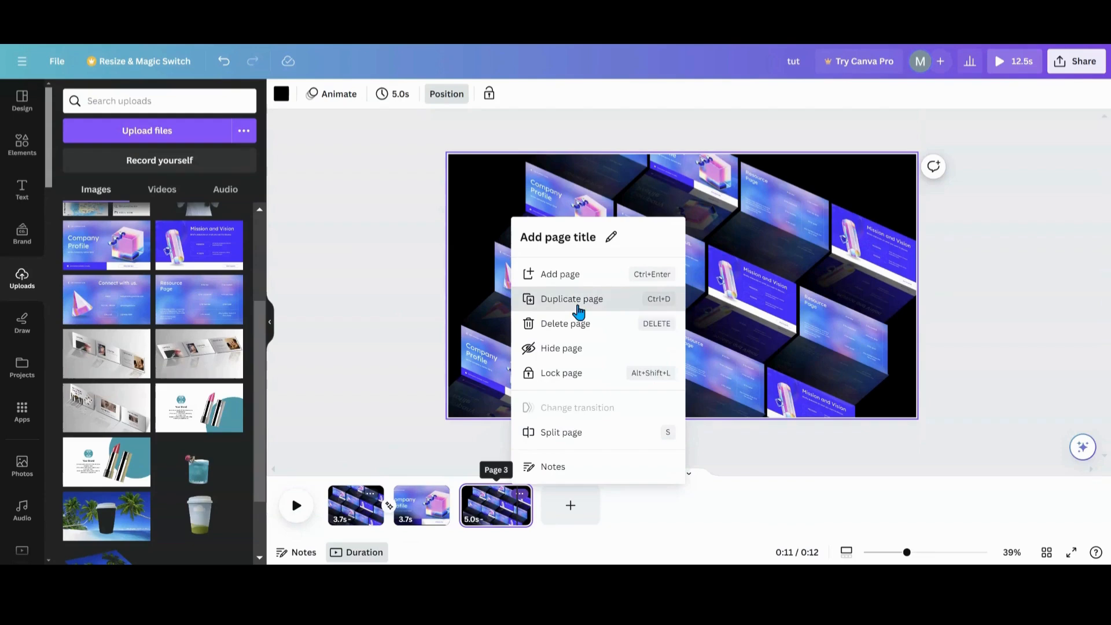
click(578, 312)
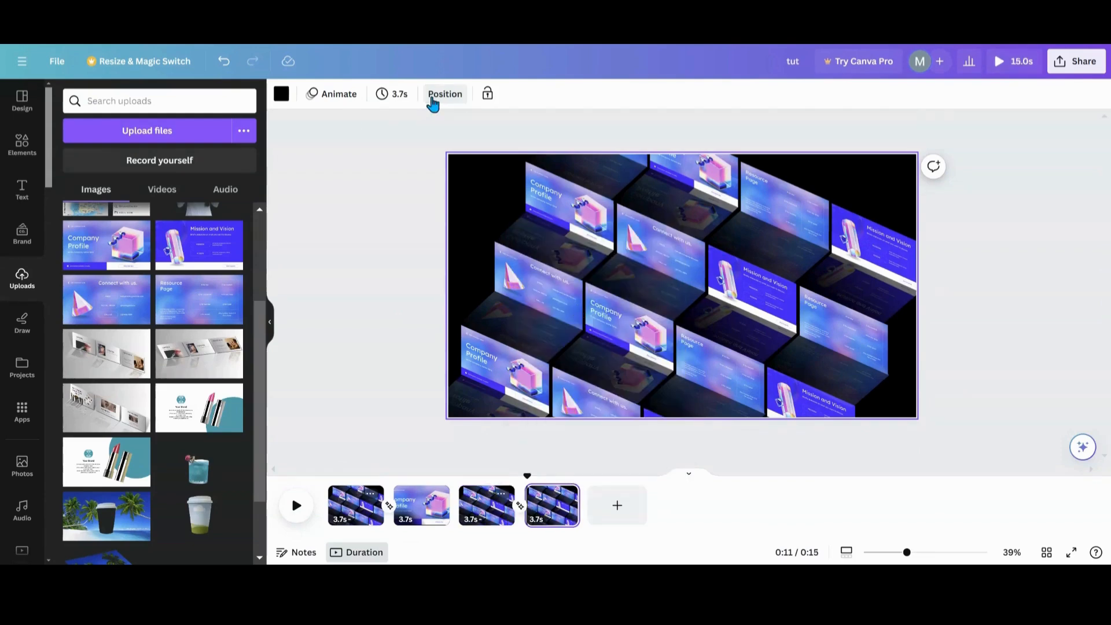
Bring the small tilted Mission and Vision image to the top layer of the fourth page.
click(433, 99)
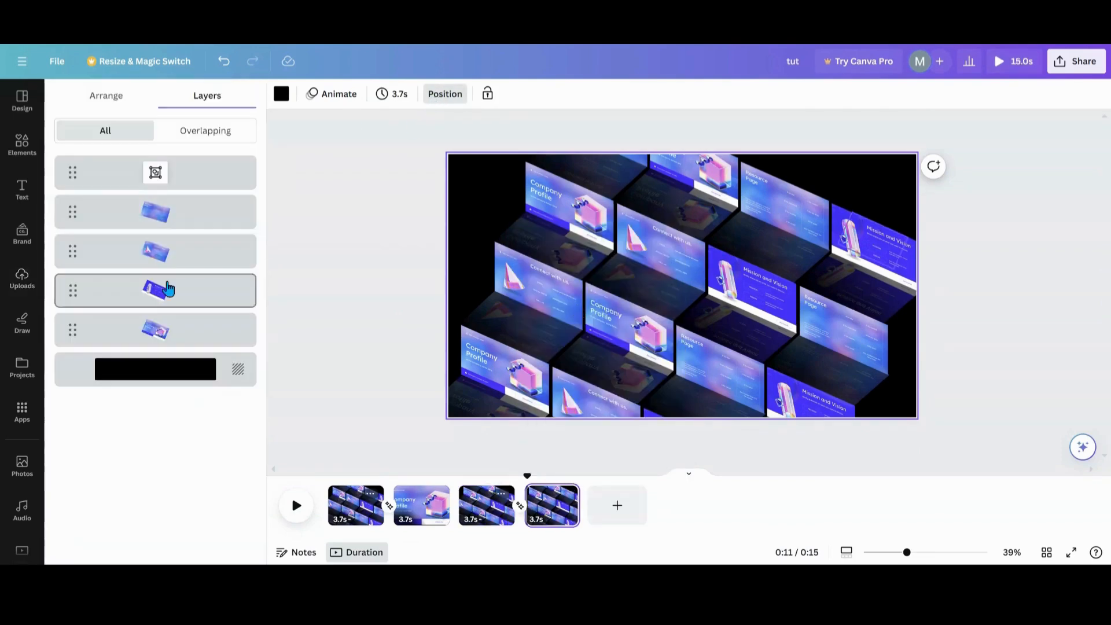
click(158, 293)
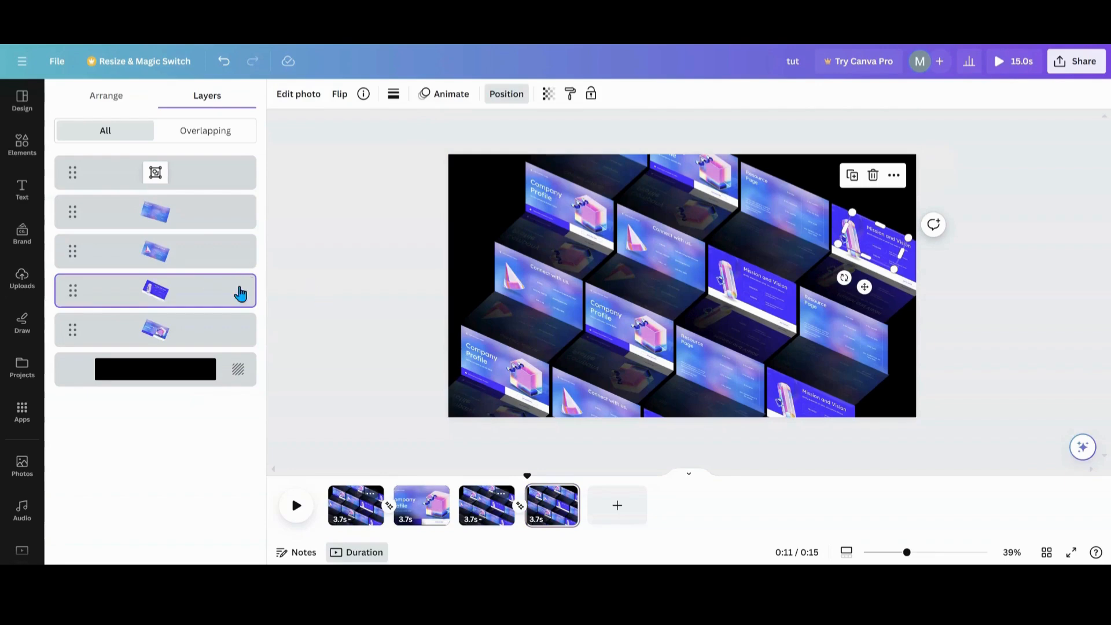
drag(168, 291, 181, 162)
Straighten the Mission and Vision image and enlarge it until it fills the entire fourth page.
drag(878, 246, 711, 301)
drag(678, 340, 701, 365)
drag(678, 287, 435, 186)
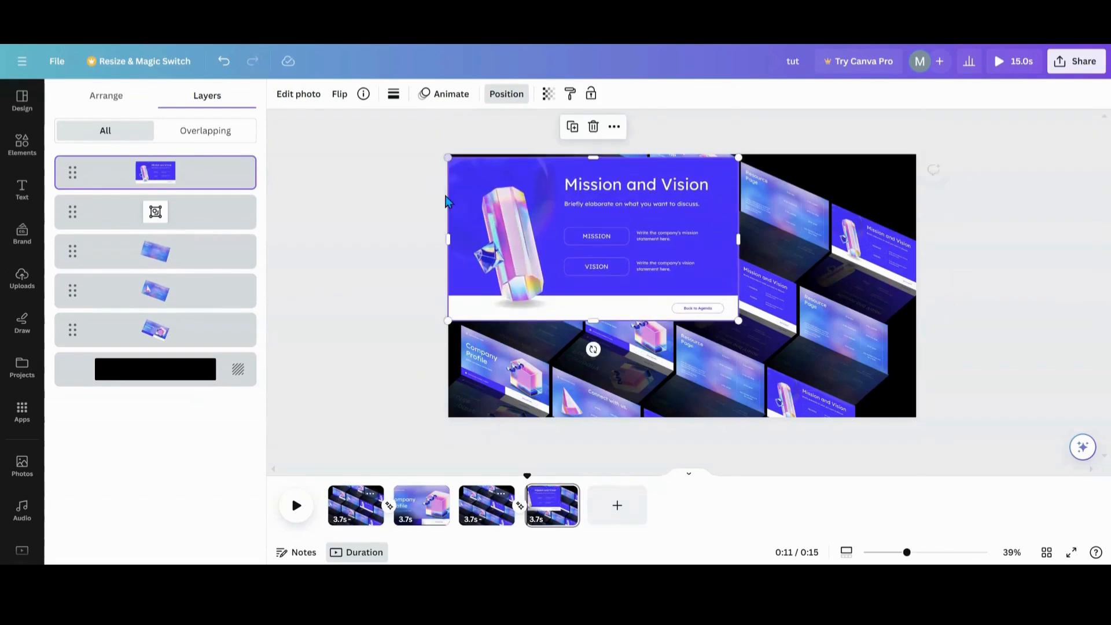
drag(738, 320, 911, 419)
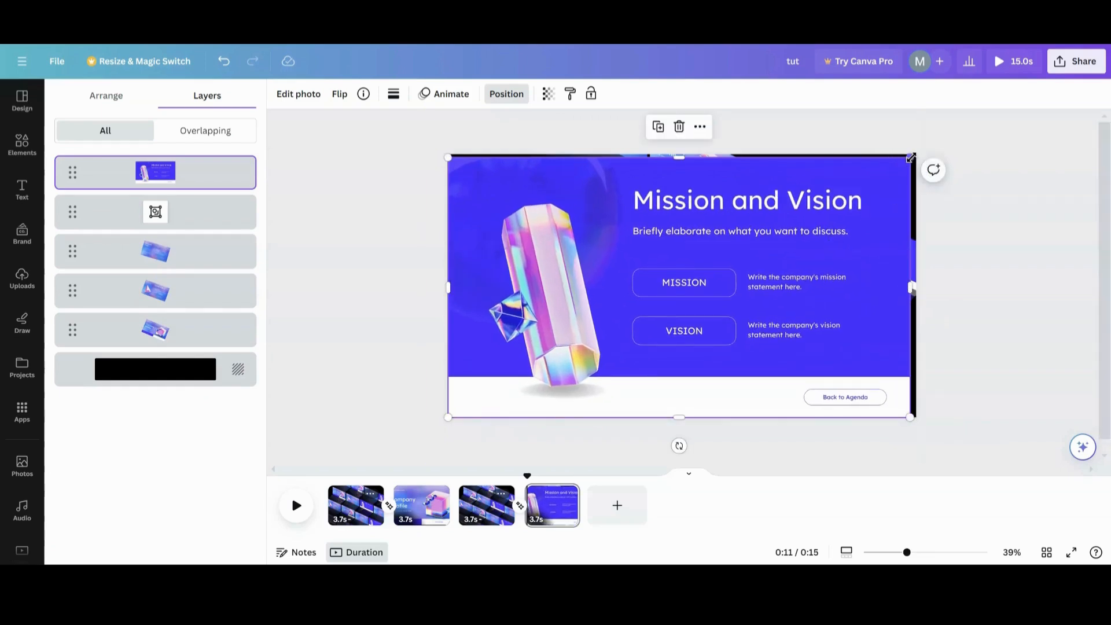
drag(912, 157, 918, 151)
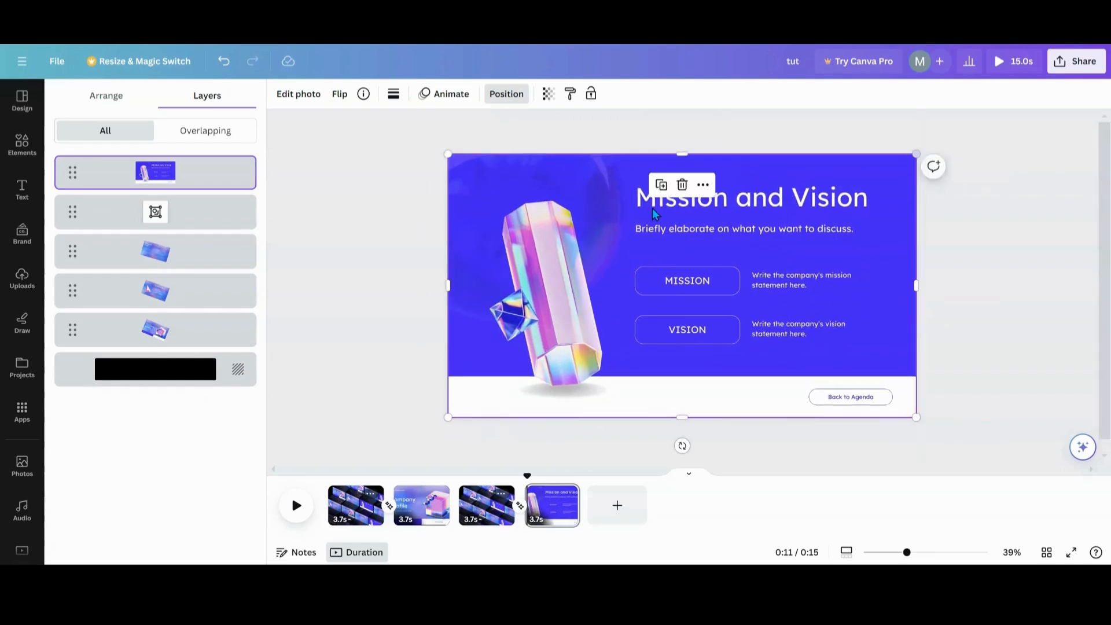
Set the transparency of the slide wall group and the three other tilted images on the fourth page to 0.
click(223, 220)
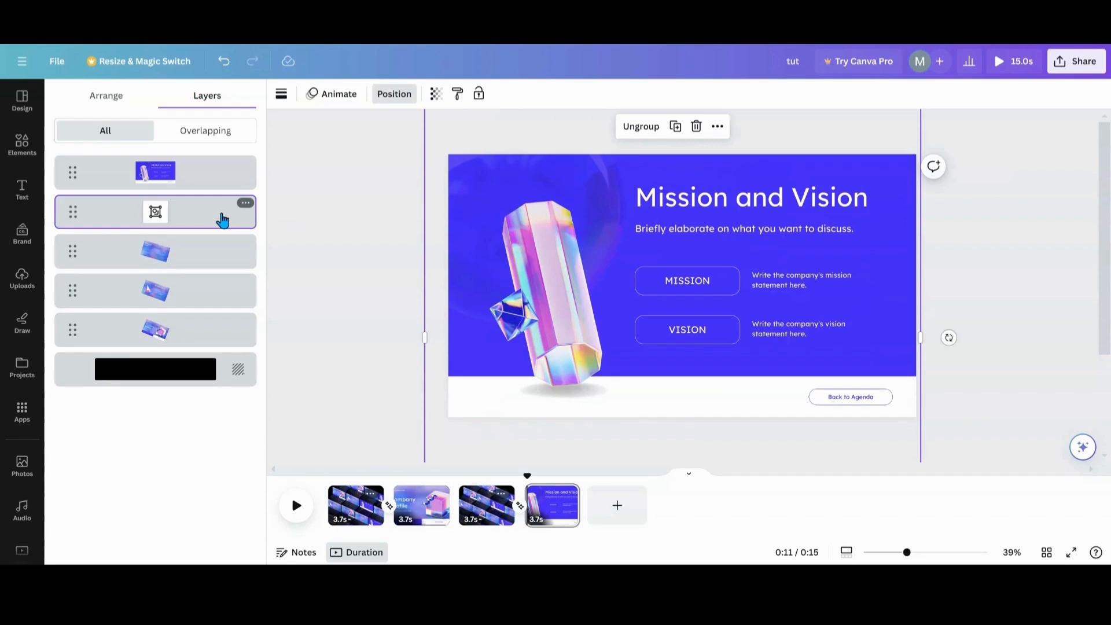
shift+click(191, 340)
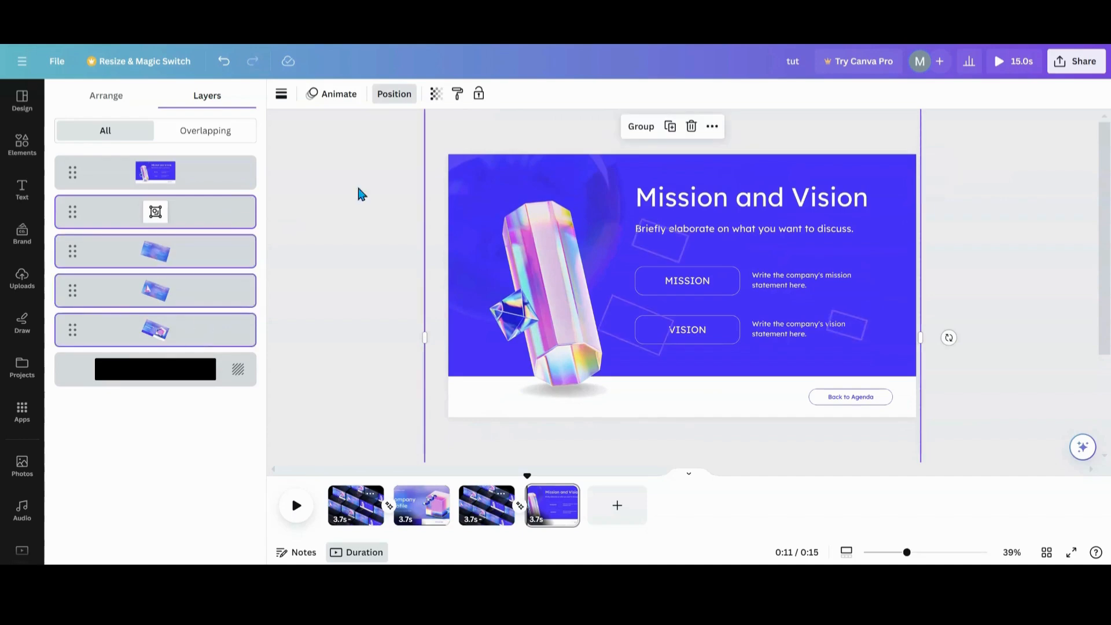
click(436, 94)
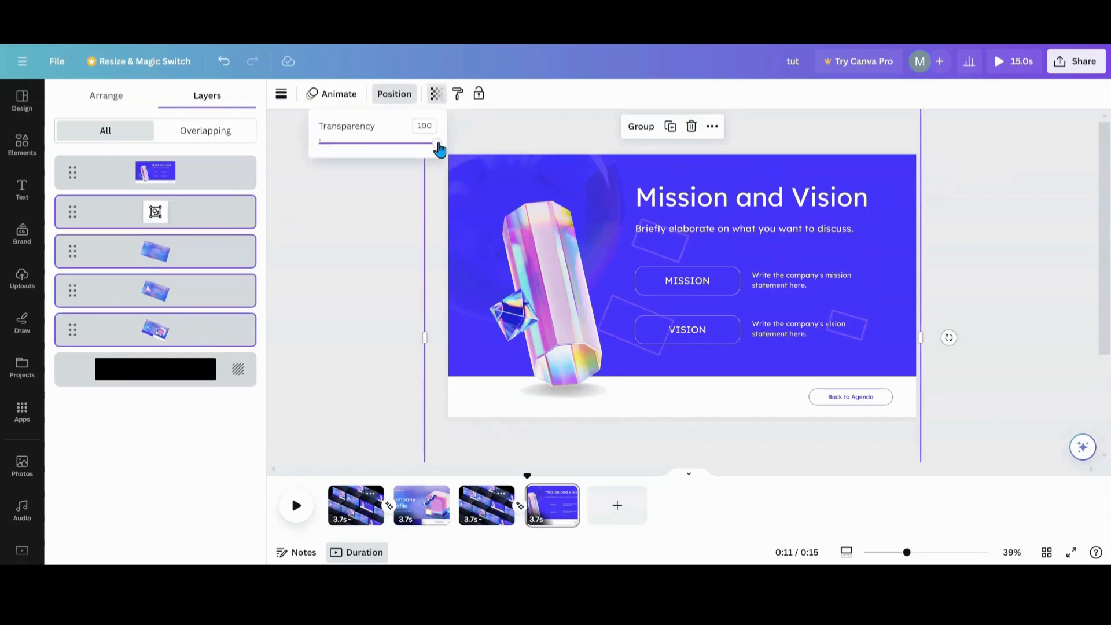
drag(438, 143, 305, 142)
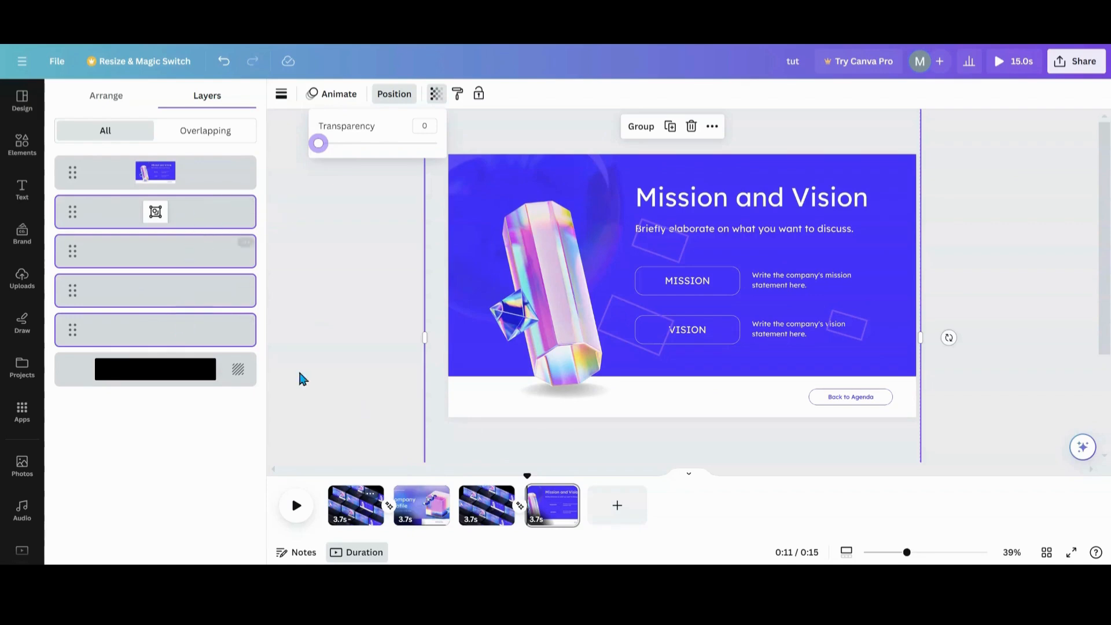
Duplicate the third page, move the copy after the Mission and Vision page, and duplicate that copy as a sixth page.
right_click(495, 502)
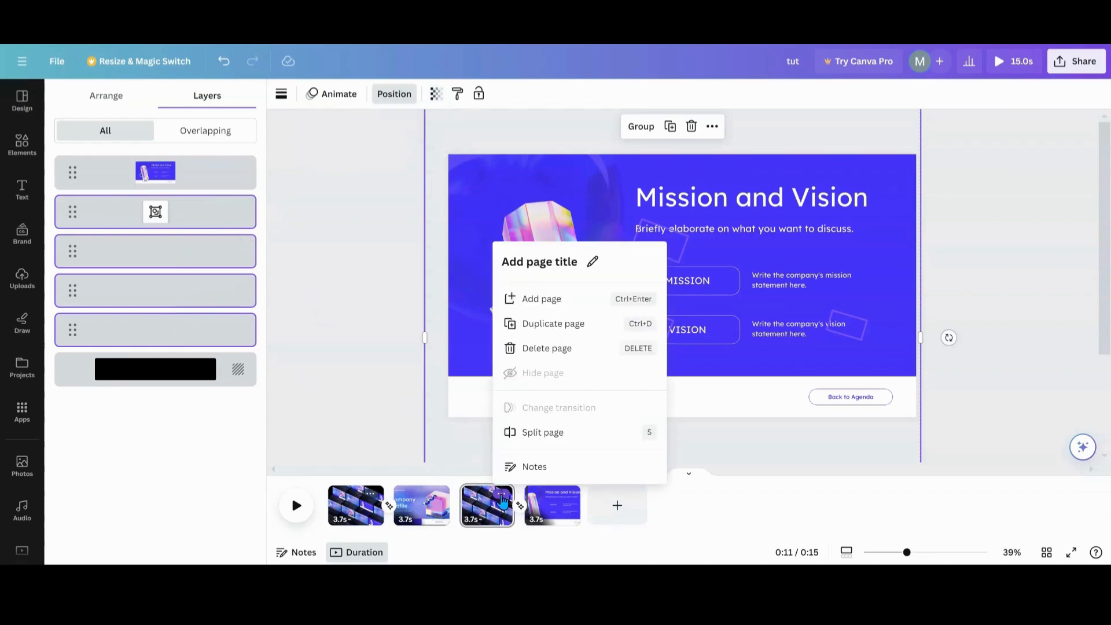
click(544, 300)
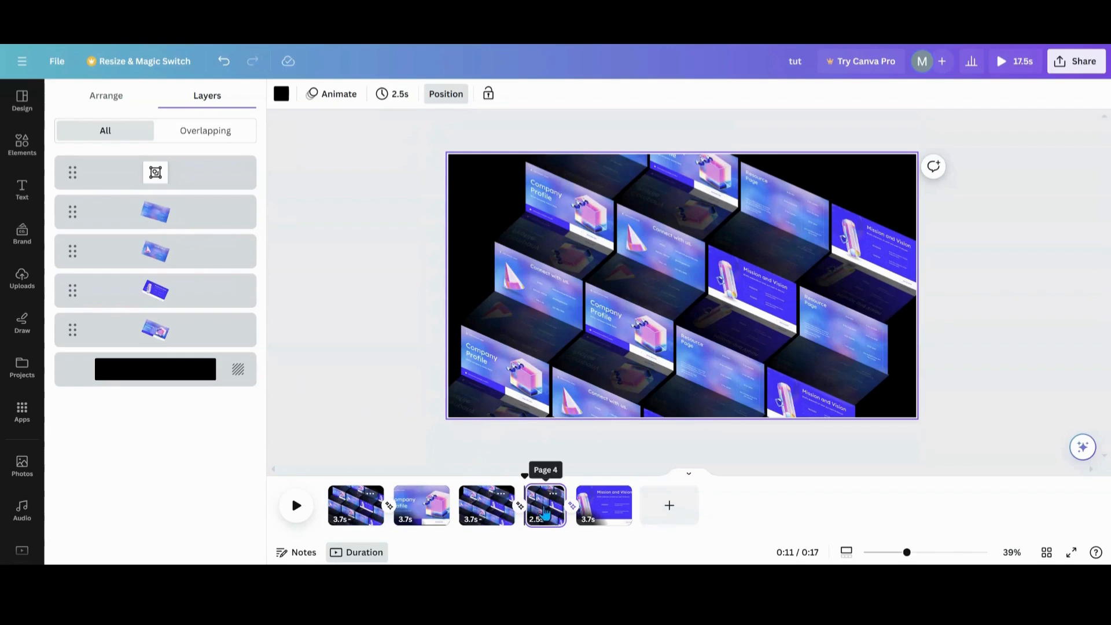
drag(547, 510, 635, 506)
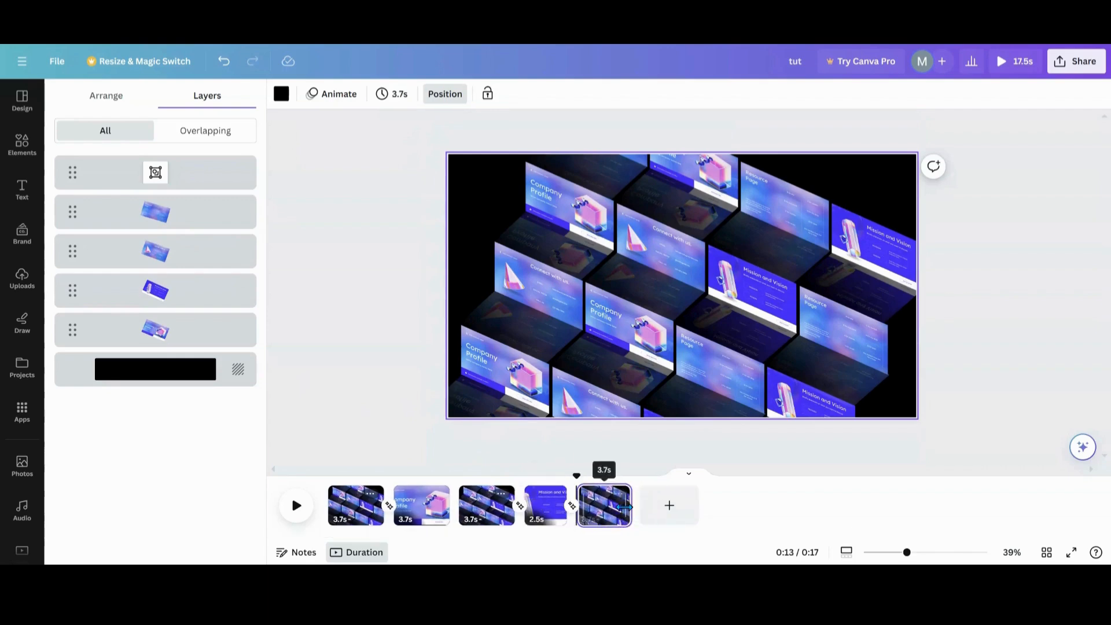
click(618, 495)
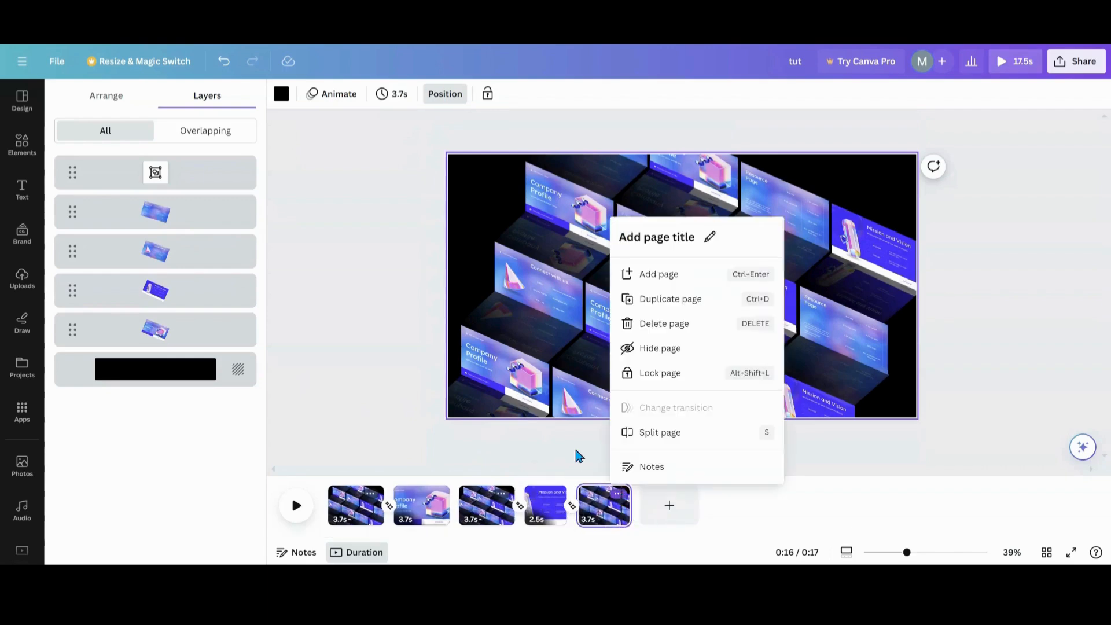
click(666, 299)
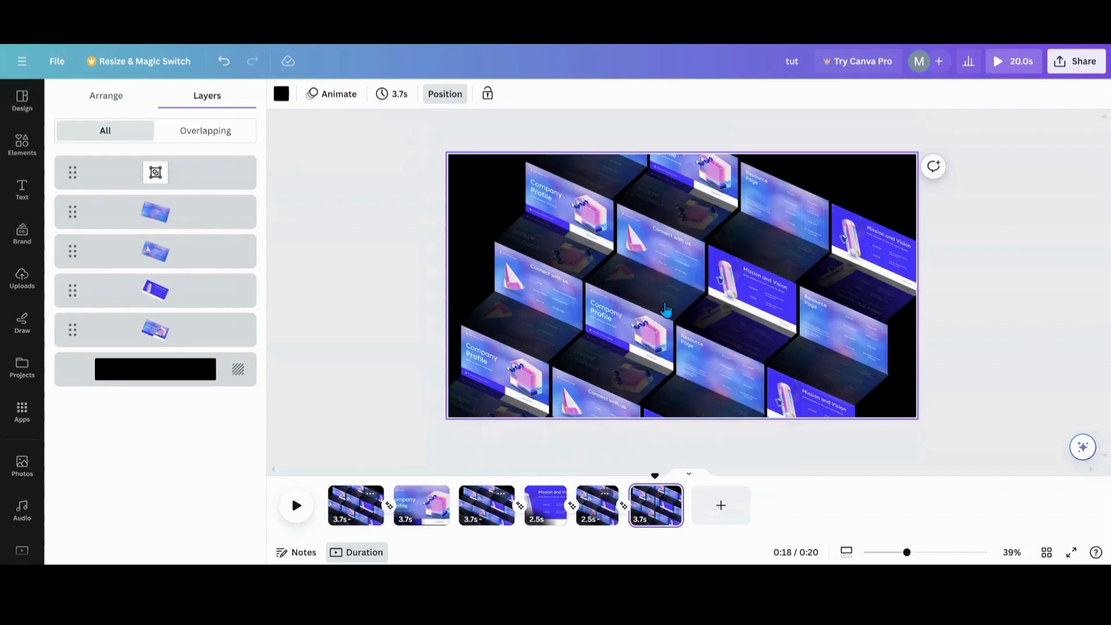
Bring the small tilted "Connect with us" image to the top layer of the sixth page.
click(644, 512)
click(191, 266)
drag(191, 265, 191, 172)
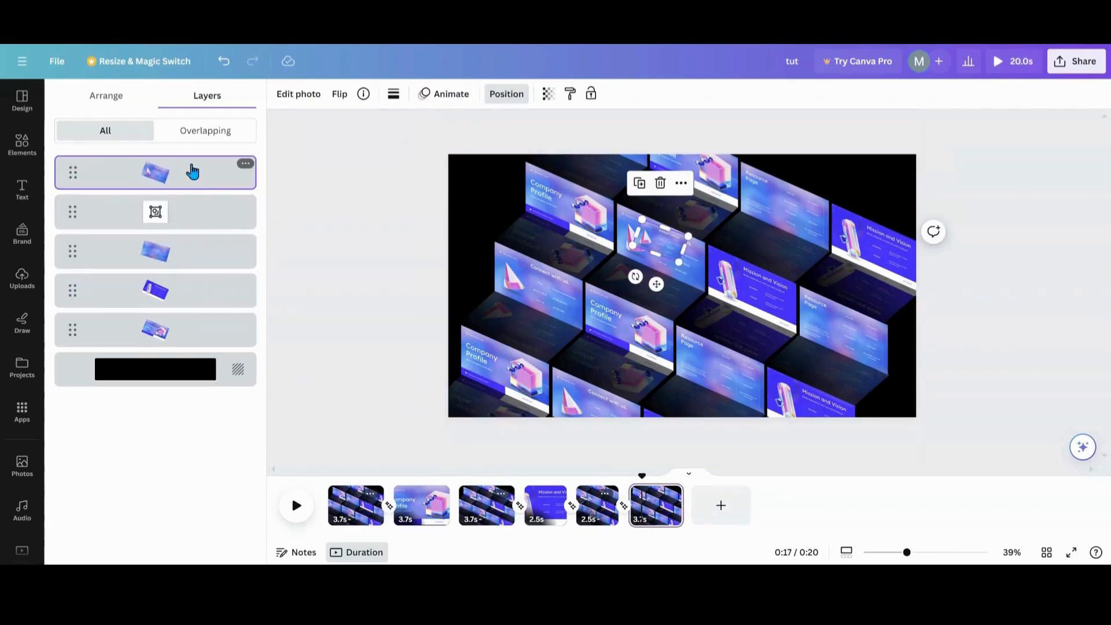
Set the transparency of the group and the three tilted images beneath the "Connect with us" image to 0.
click(215, 223)
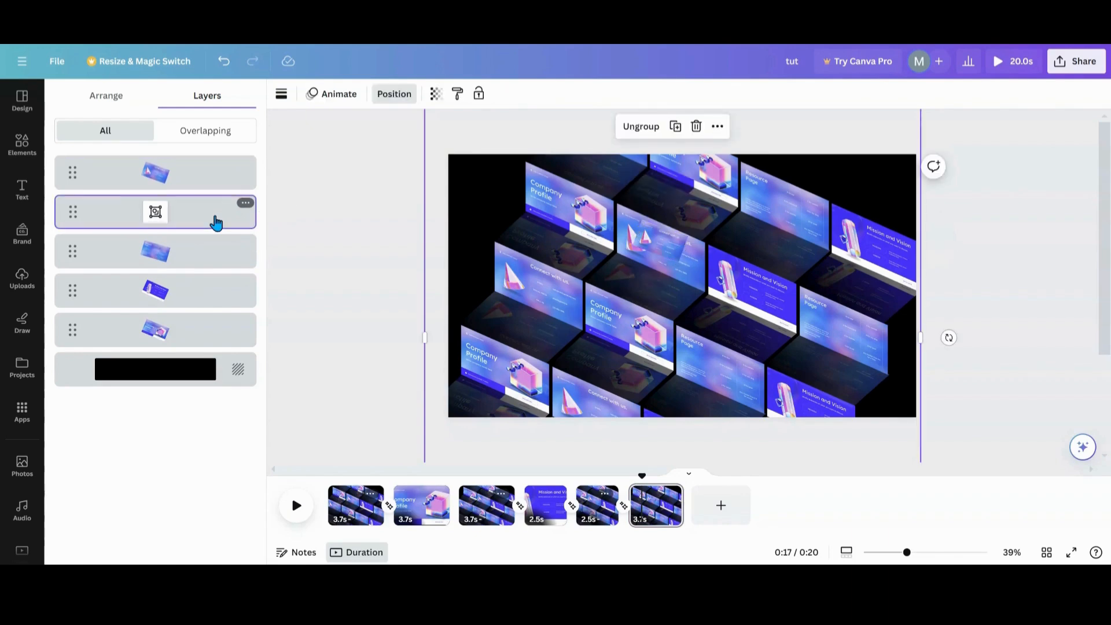
shift+click(191, 330)
click(434, 94)
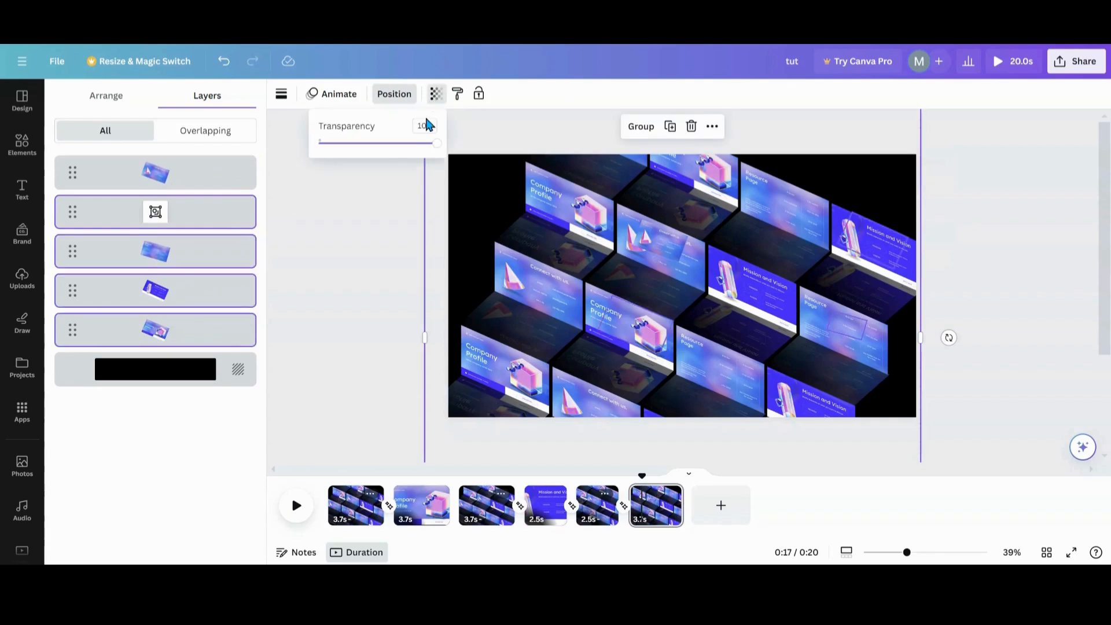
drag(426, 144, 275, 151)
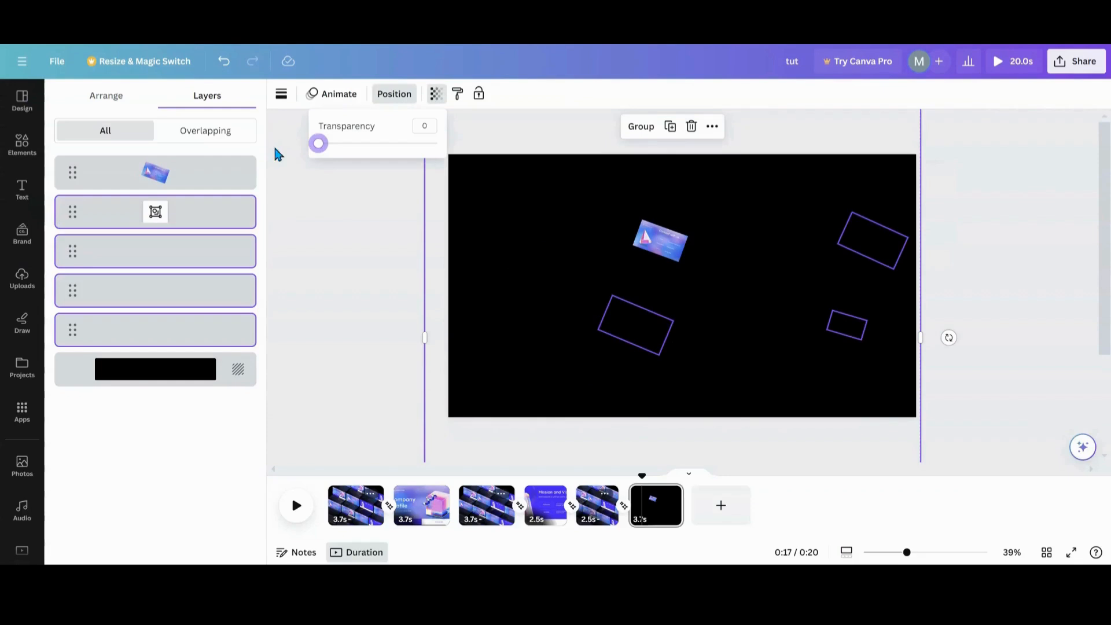
Straighten the "Connect with us" image and enlarge it until it fills the entire sixth page.
click(641, 243)
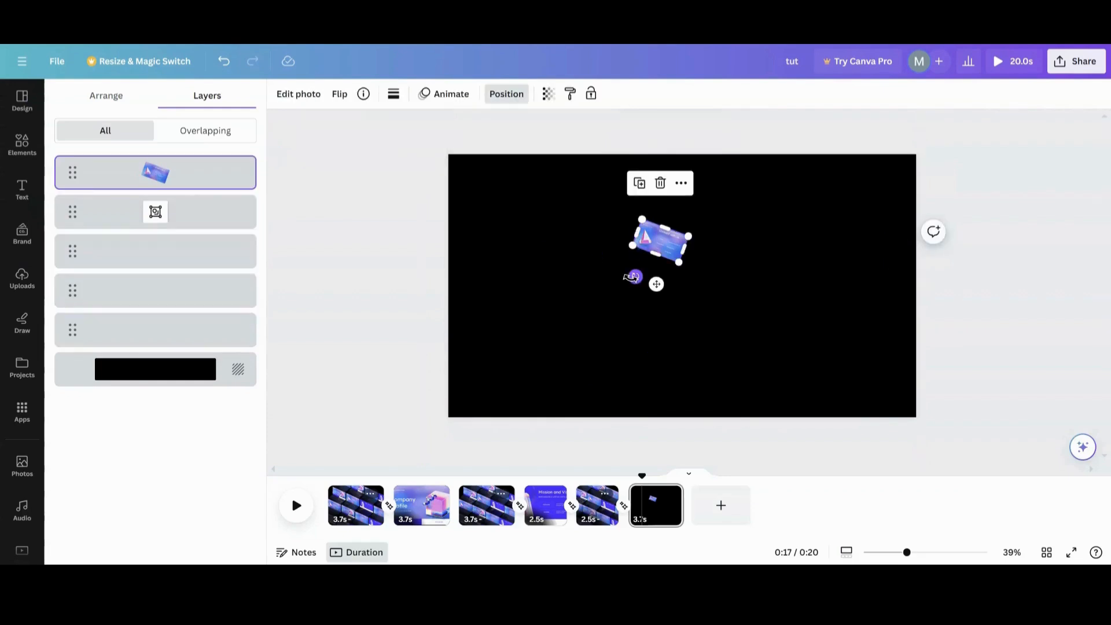
drag(635, 277, 665, 342)
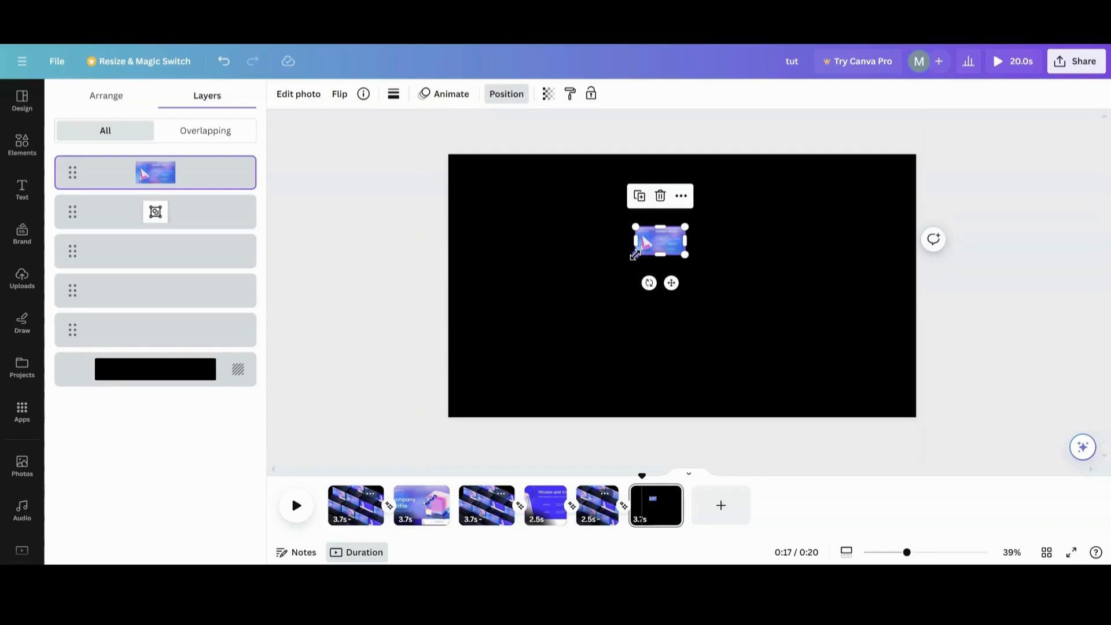
drag(635, 255, 457, 355)
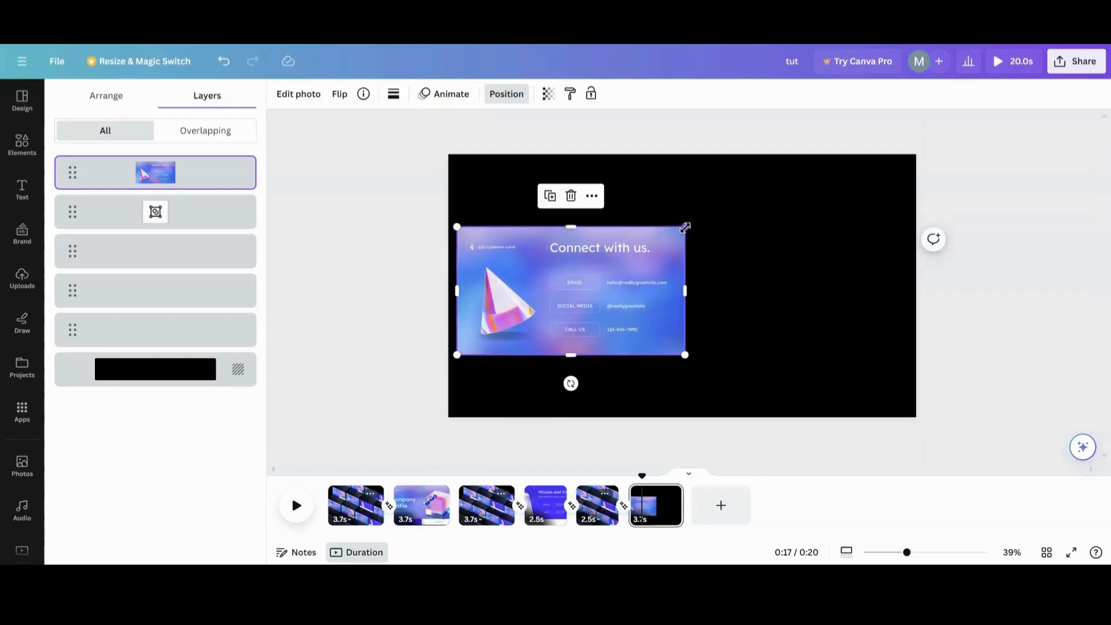
drag(685, 228, 822, 177)
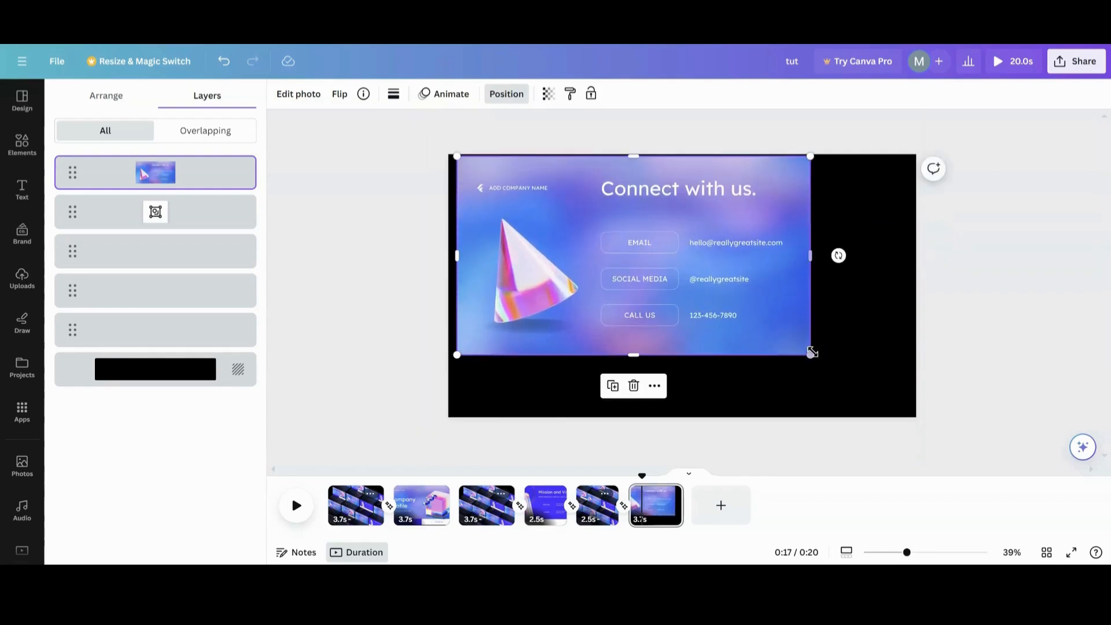
drag(813, 352, 901, 435)
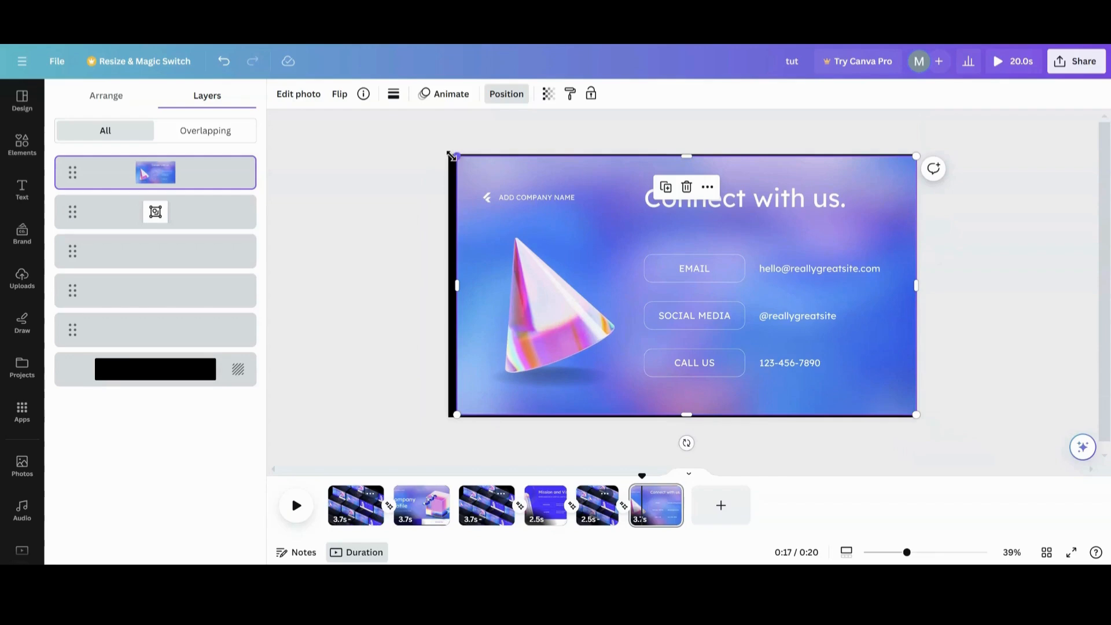
drag(451, 157, 448, 152)
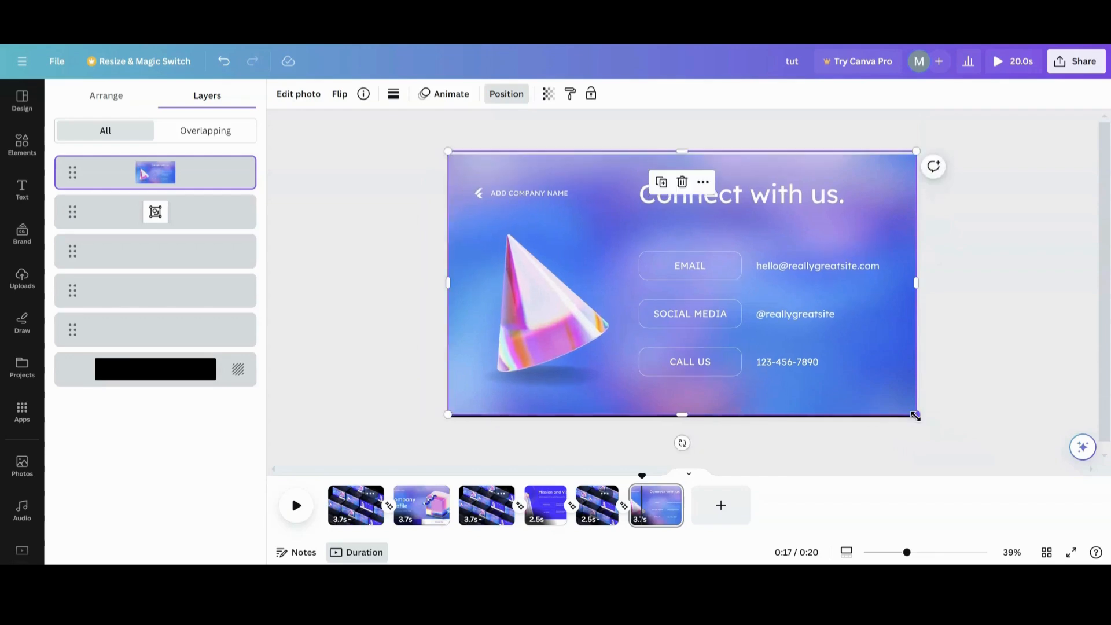
drag(915, 417, 922, 426)
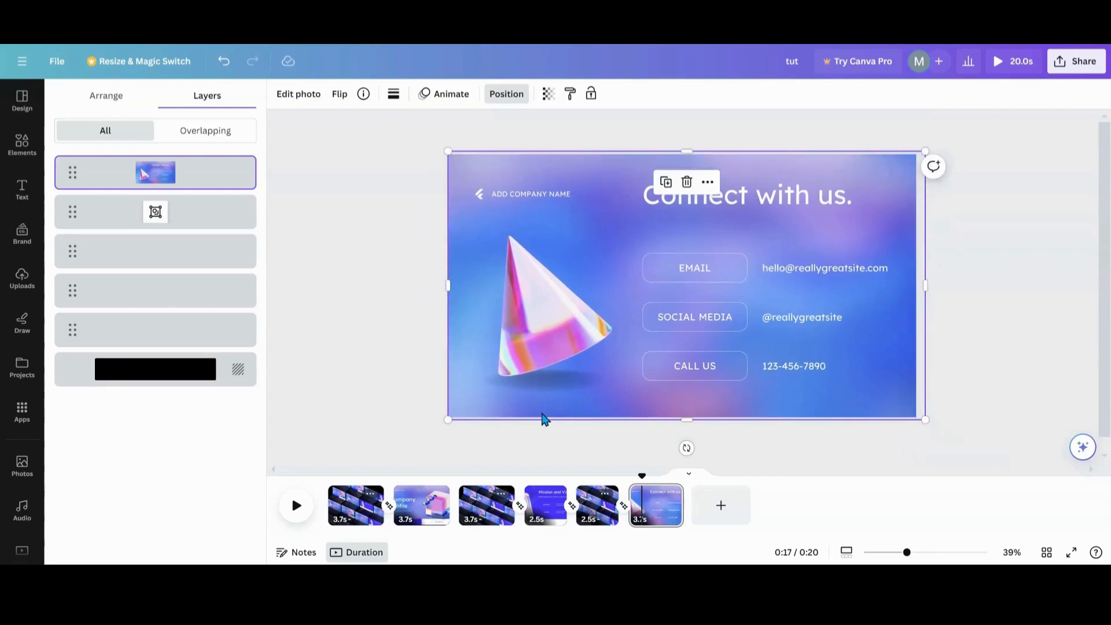
Duplicate the fifth page, move the copy after the "Connect with us" page, and duplicate that copy as an eighth page.
click(604, 493)
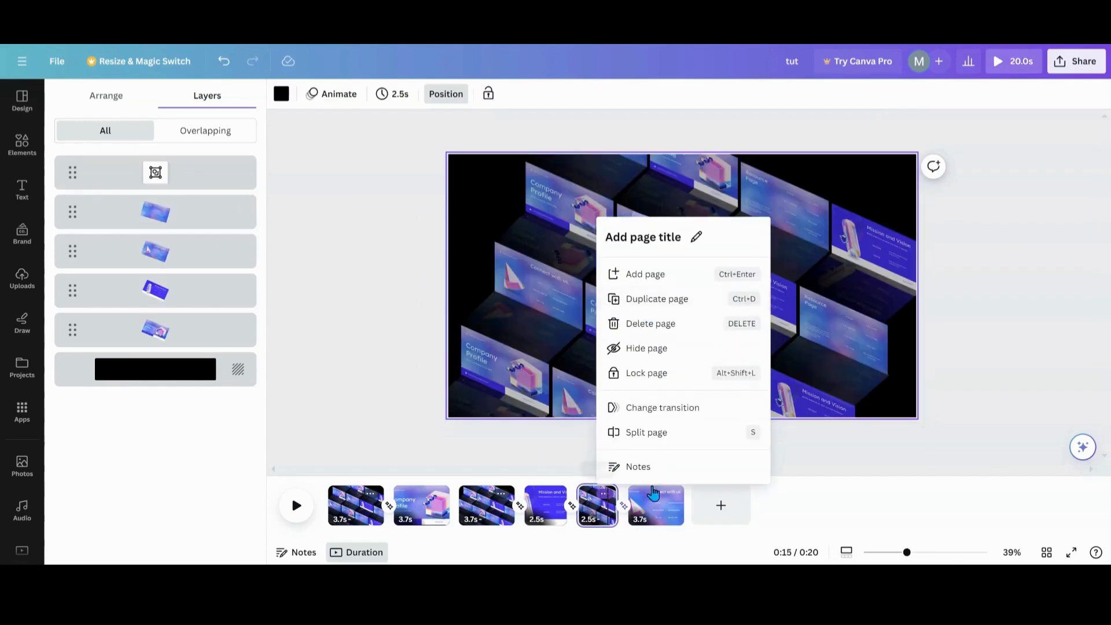
click(643, 307)
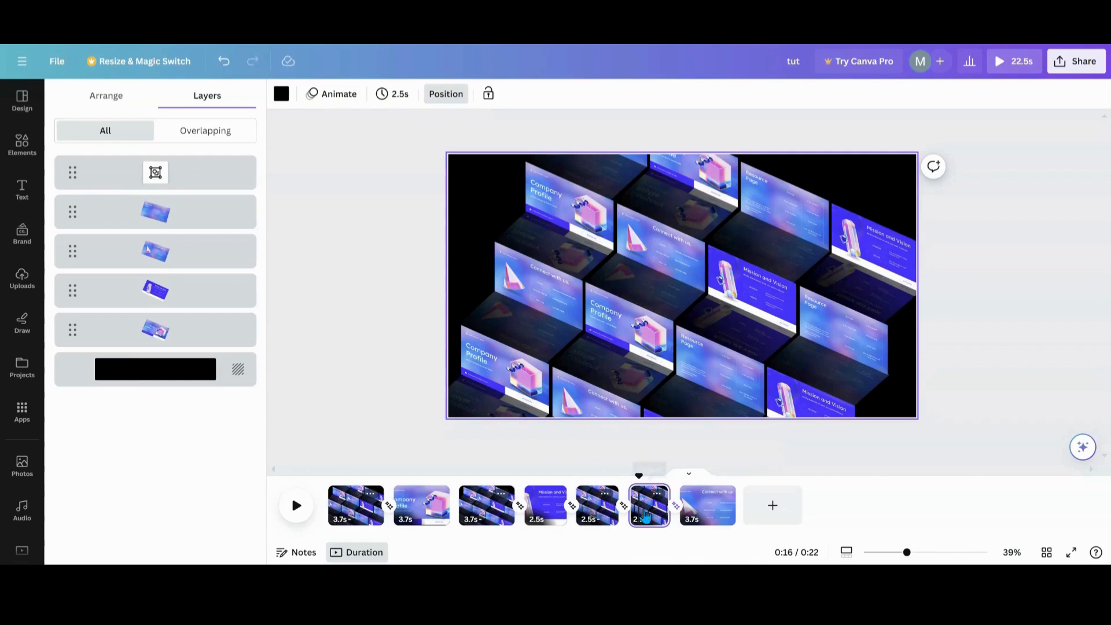
drag(652, 502, 741, 504)
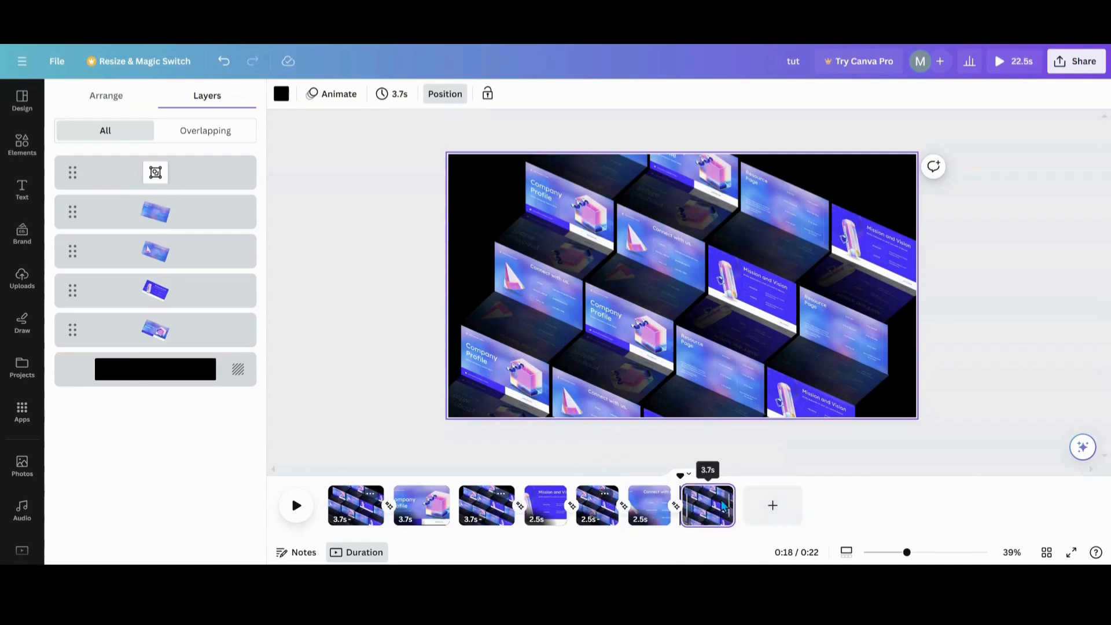
click(720, 495)
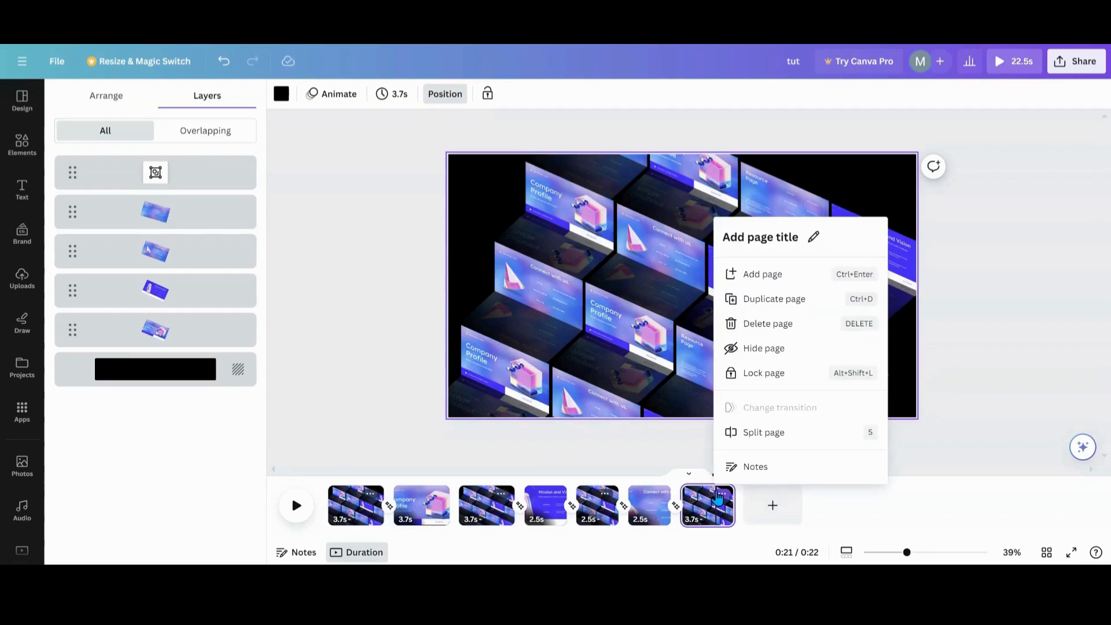
click(761, 299)
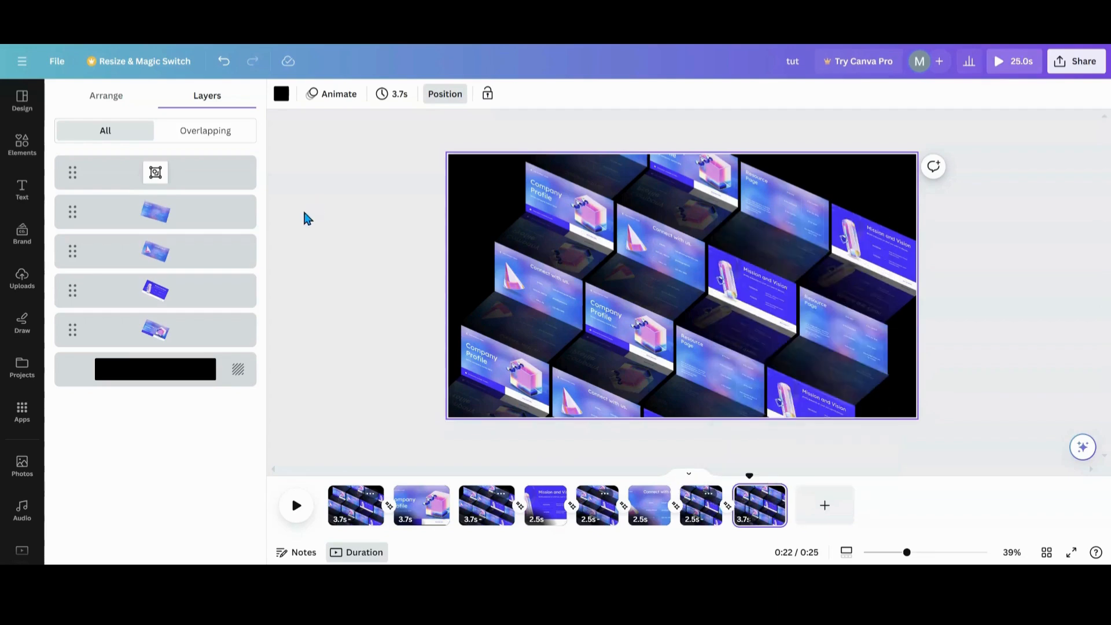
Bring the Resource Page image to the eighth page's top layer and set the transparency of the group and other tilted images to 0.
drag(168, 223, 163, 165)
click(174, 217)
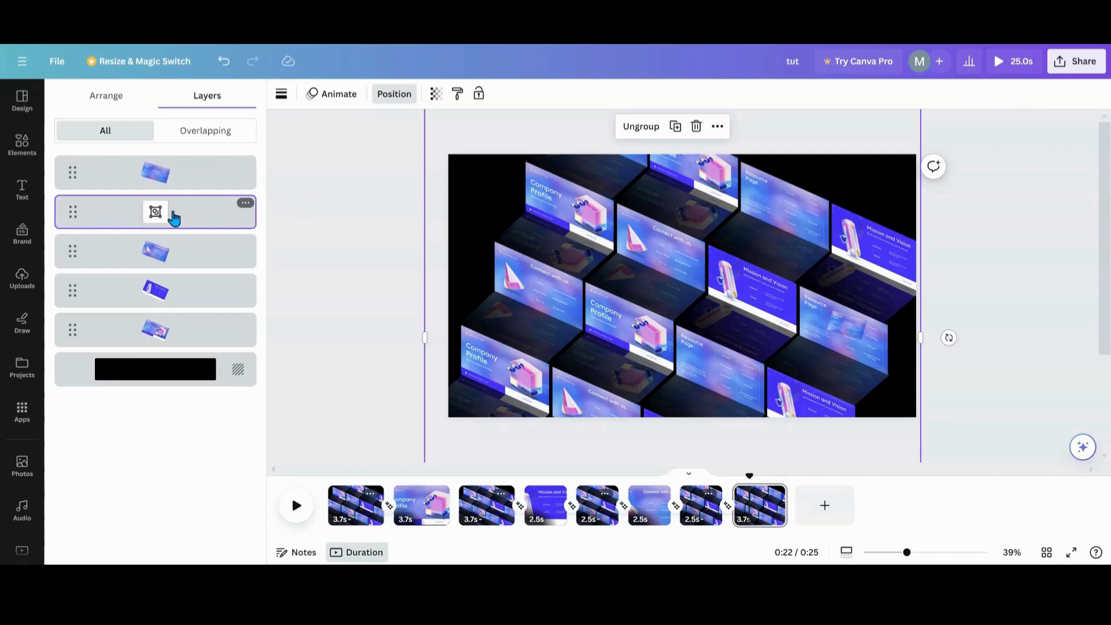
shift+click(189, 327)
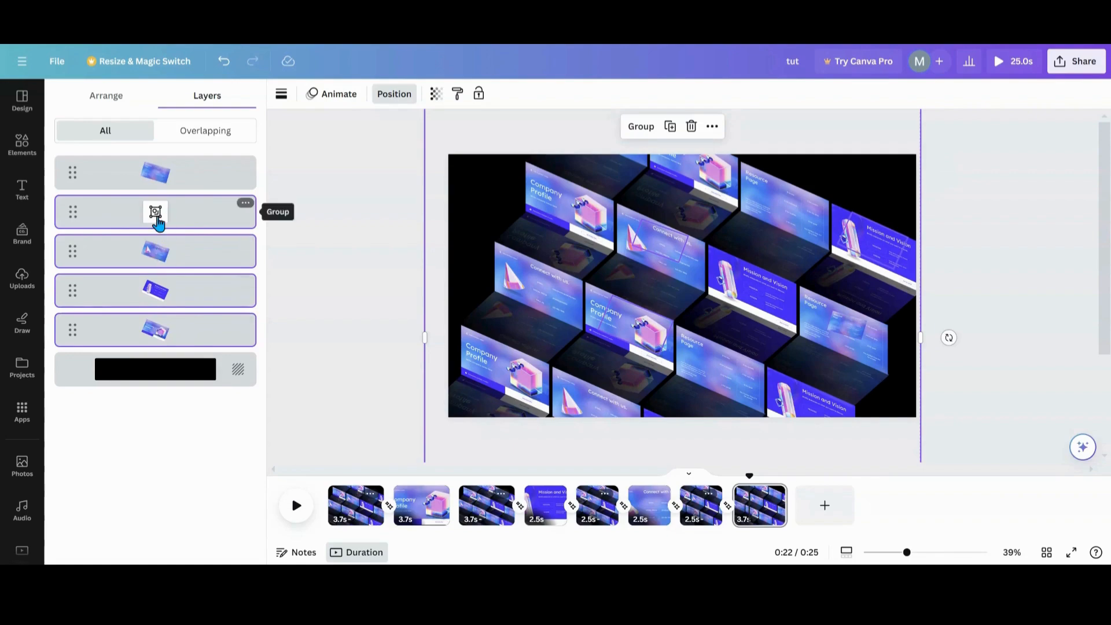
click(436, 94)
drag(442, 146, 293, 150)
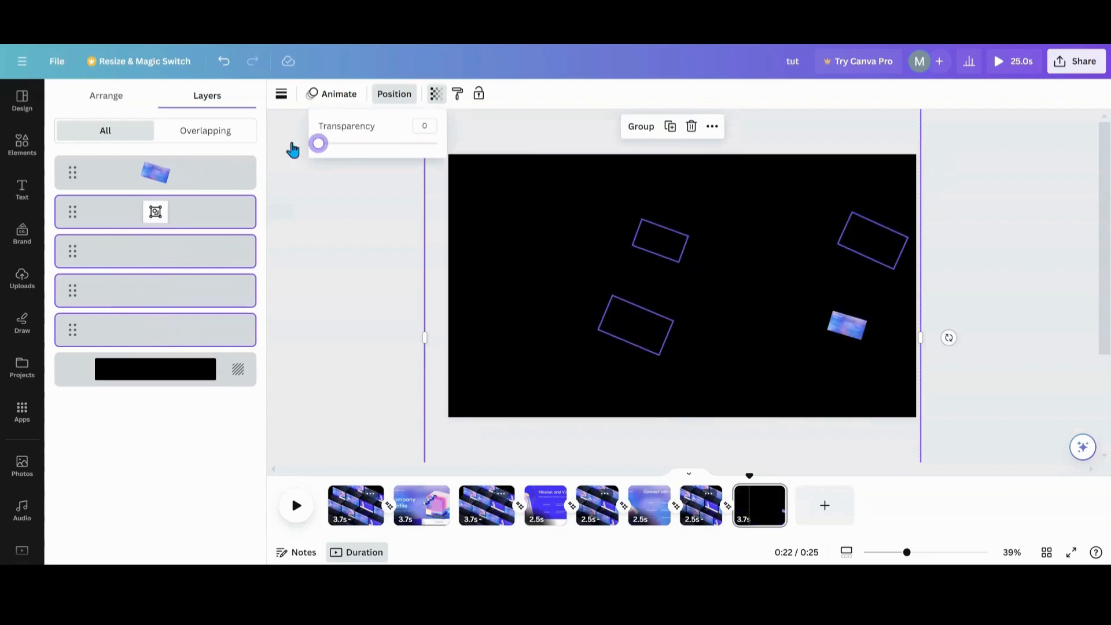
Straighten the Resource Page image, move it toward the centre, and enlarge it until it fills the entire eighth page.
click(842, 326)
drag(843, 325, 690, 362)
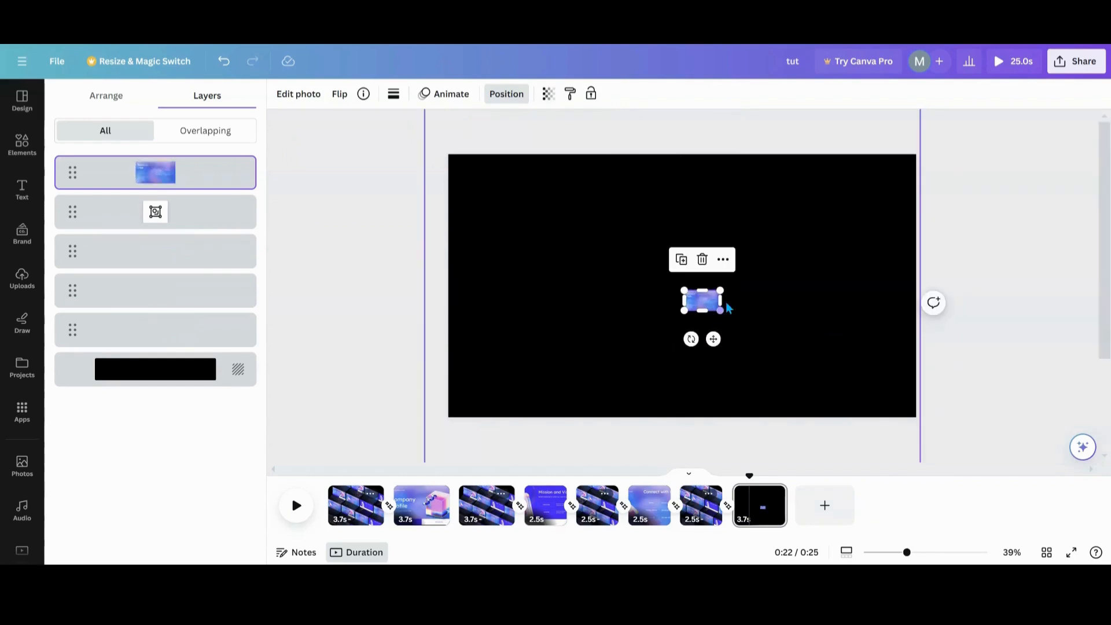
drag(722, 289, 914, 159)
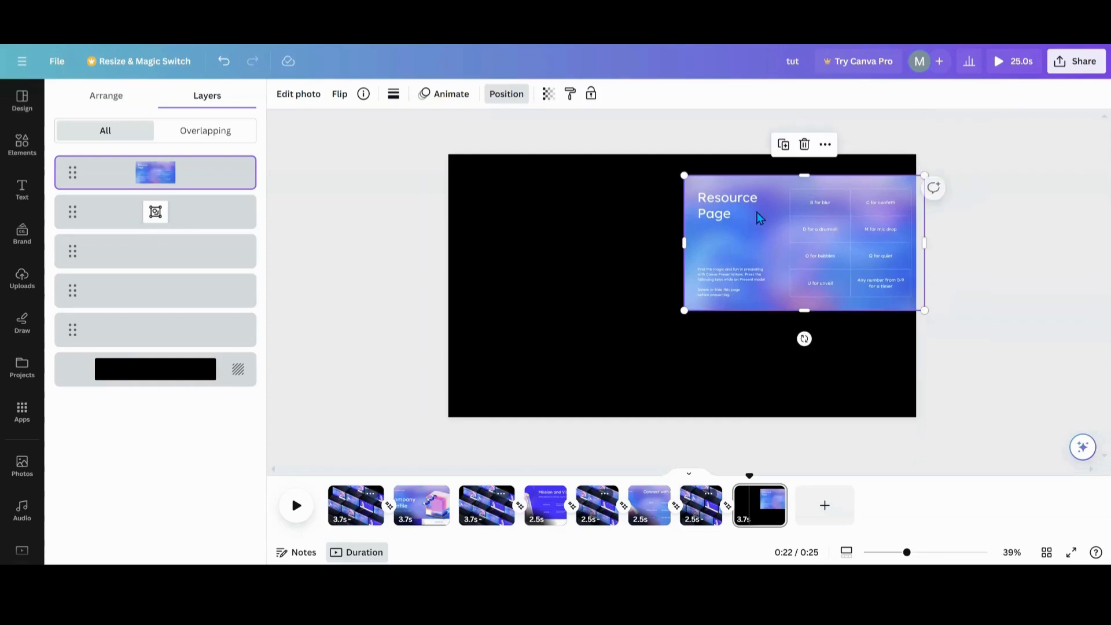
drag(688, 310, 494, 417)
drag(495, 175, 447, 151)
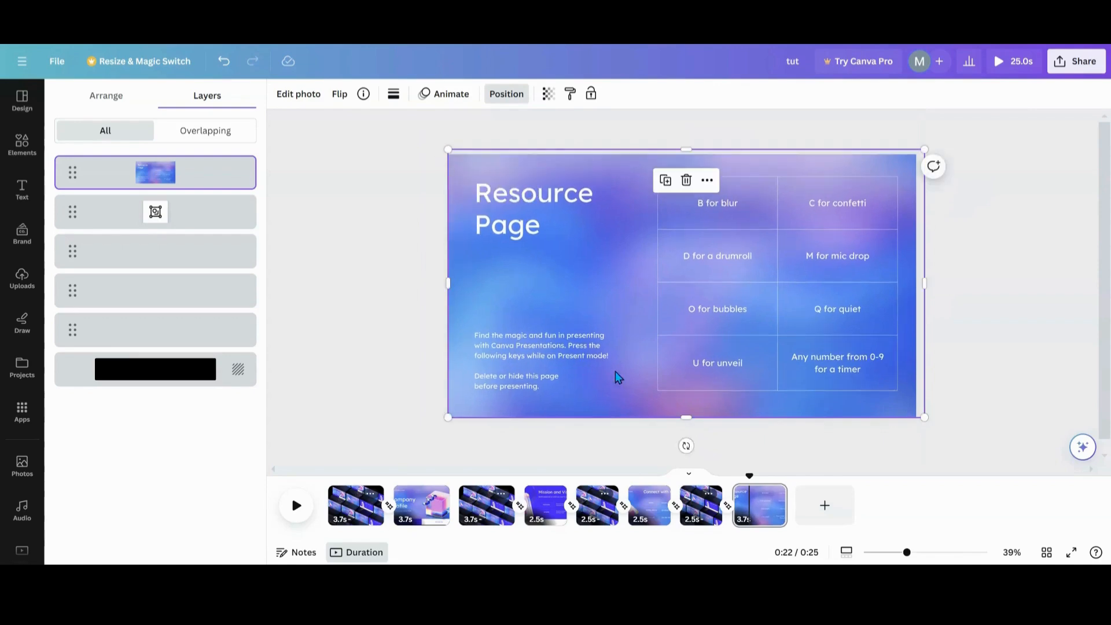
Duplicate the seventh page and move the copy after the Resource Page to end the presentation with the slide wall.
drag(492, 313, 489, 315)
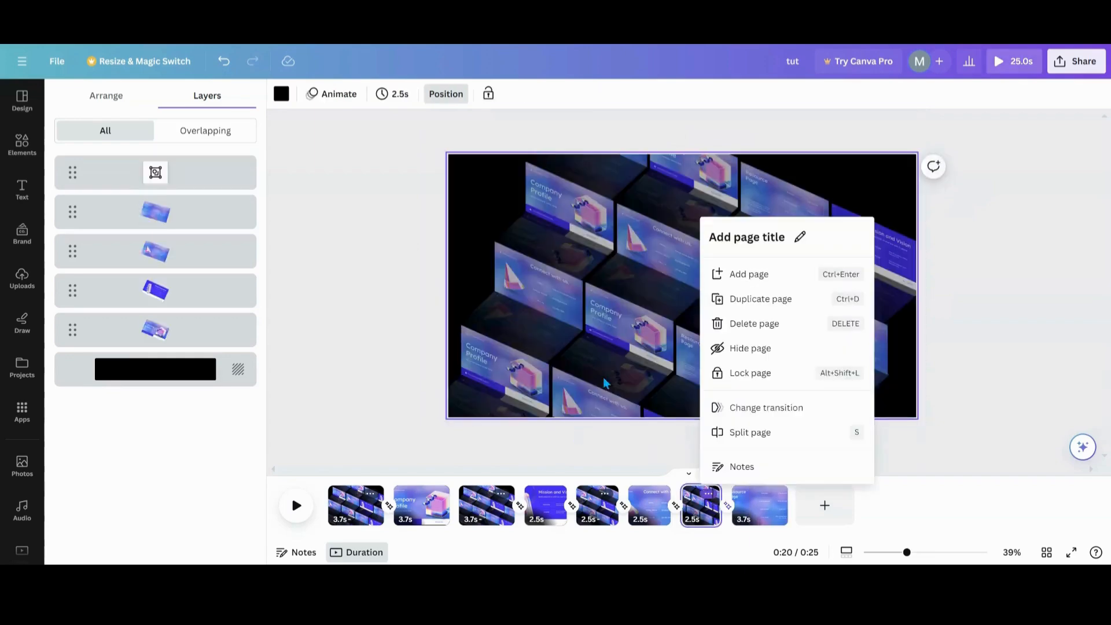
click(768, 301)
drag(753, 505, 843, 510)
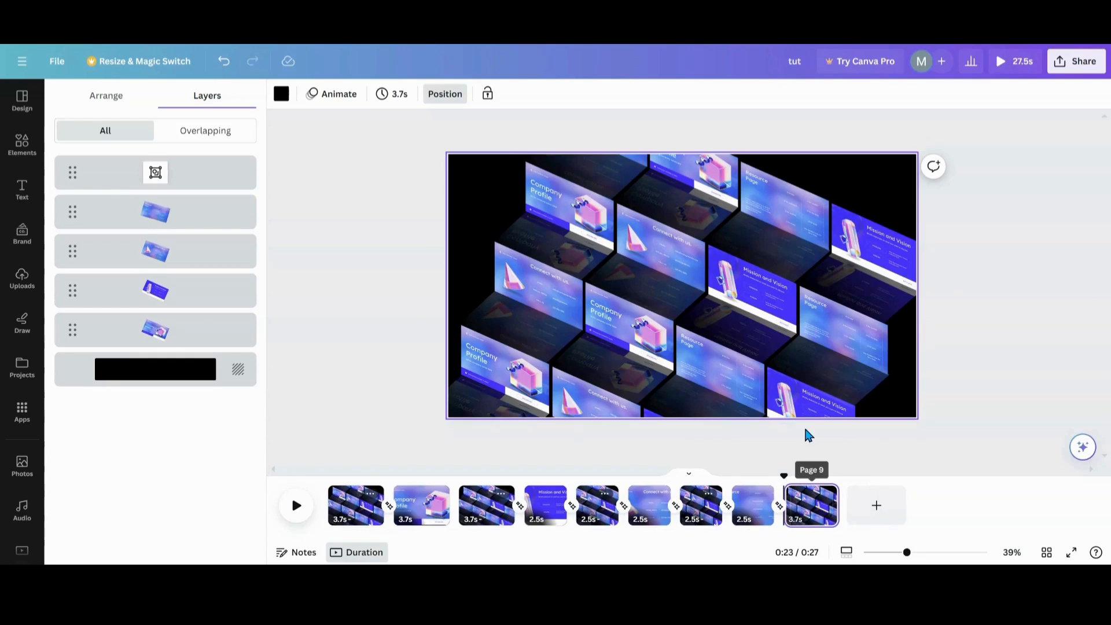
Apply the 2.5-second Match & Move transition from the first page between all pages.
click(389, 505)
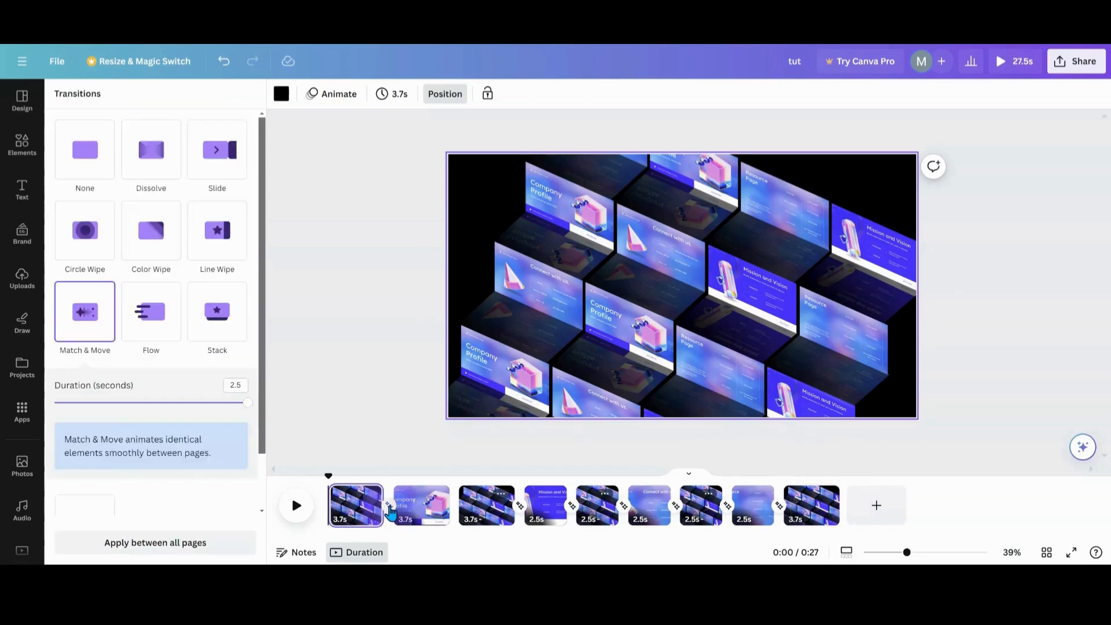
click(192, 547)
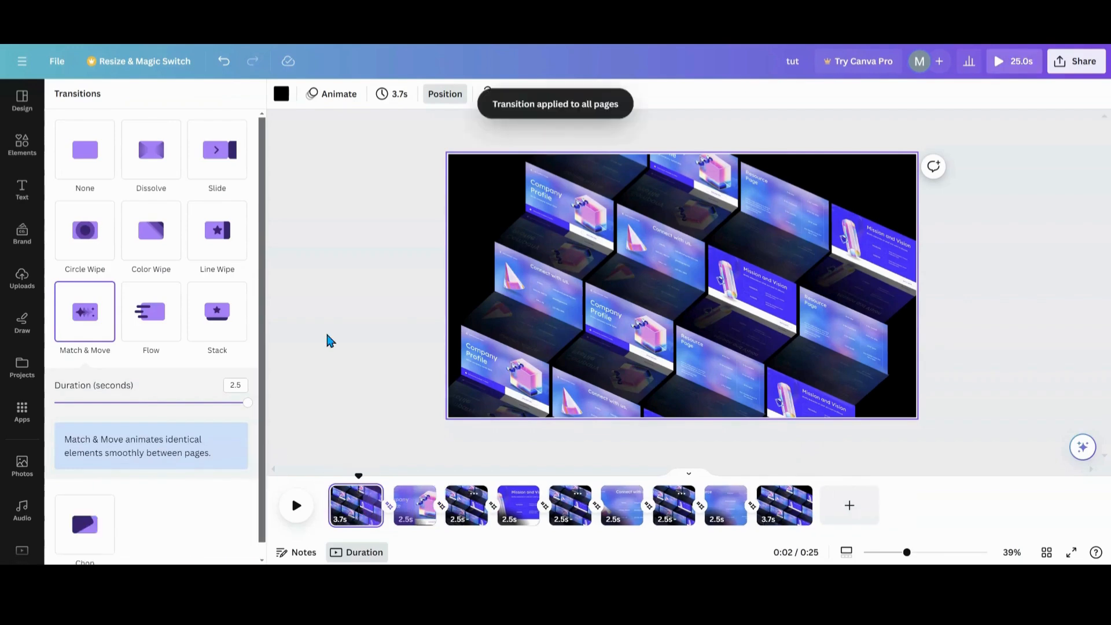
Set the second page's timing to 2.3 s and apply it to all 9 pages.
click(411, 493)
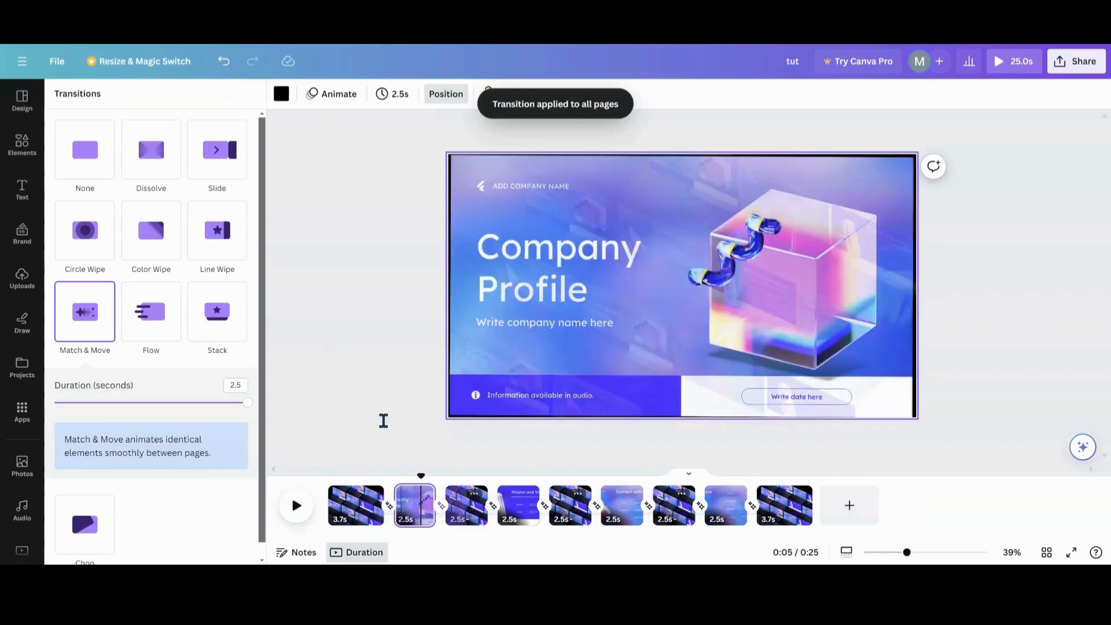
click(394, 99)
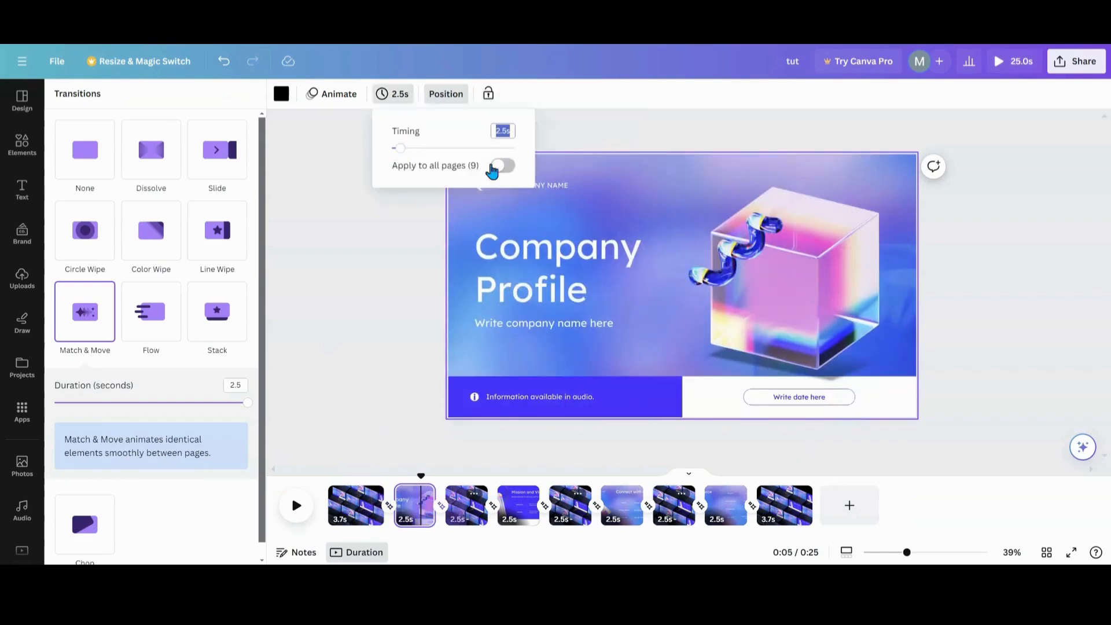
click(503, 132)
click(399, 148)
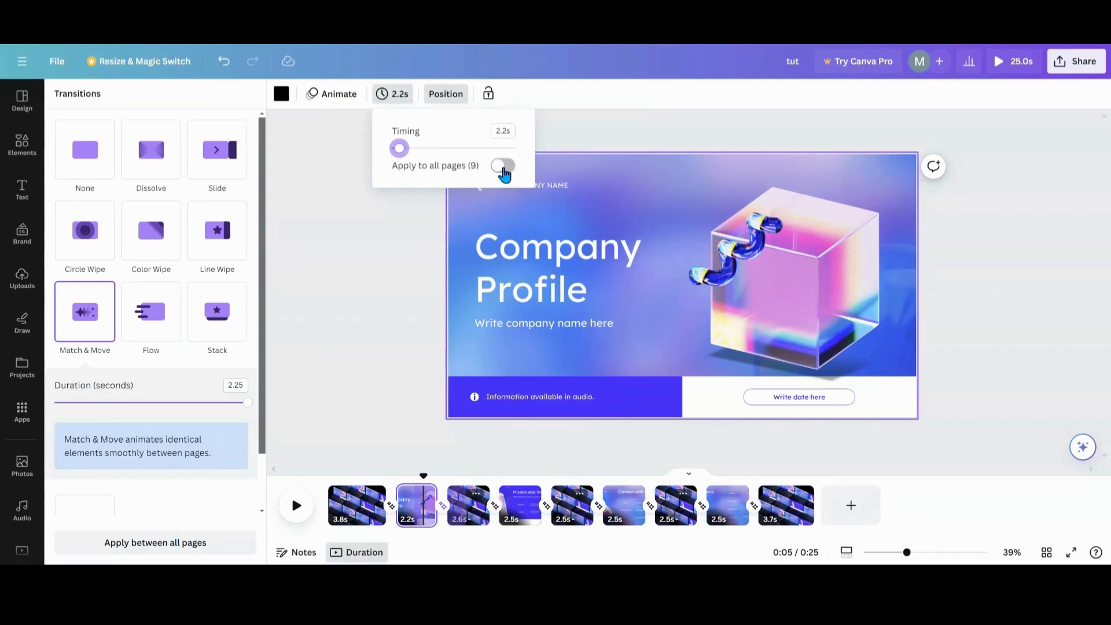
click(503, 168)
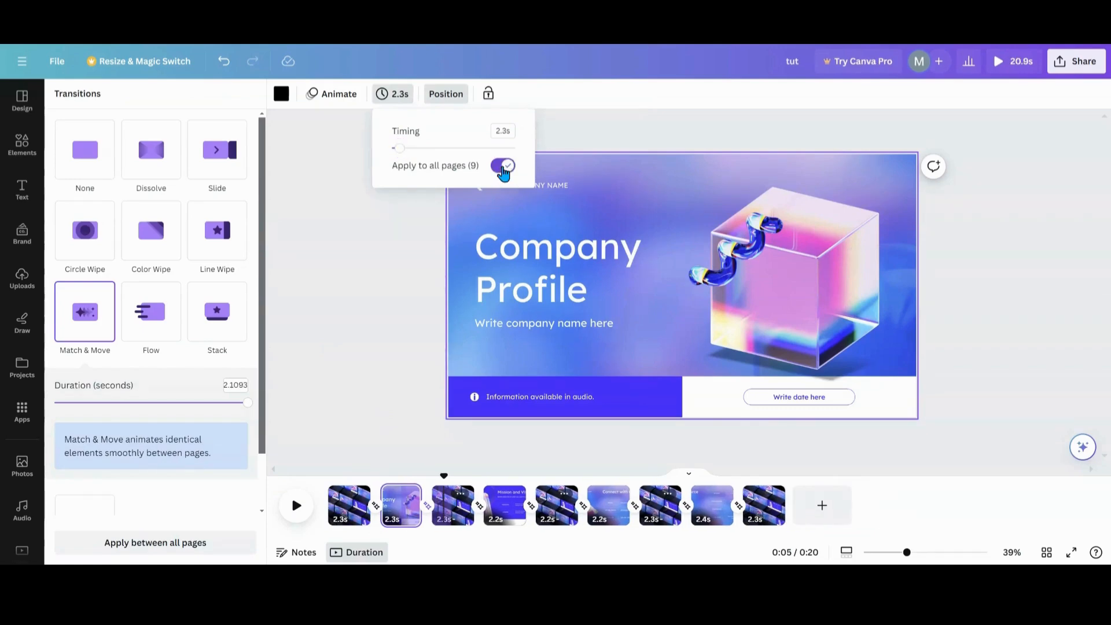
click(503, 167)
click(503, 167)
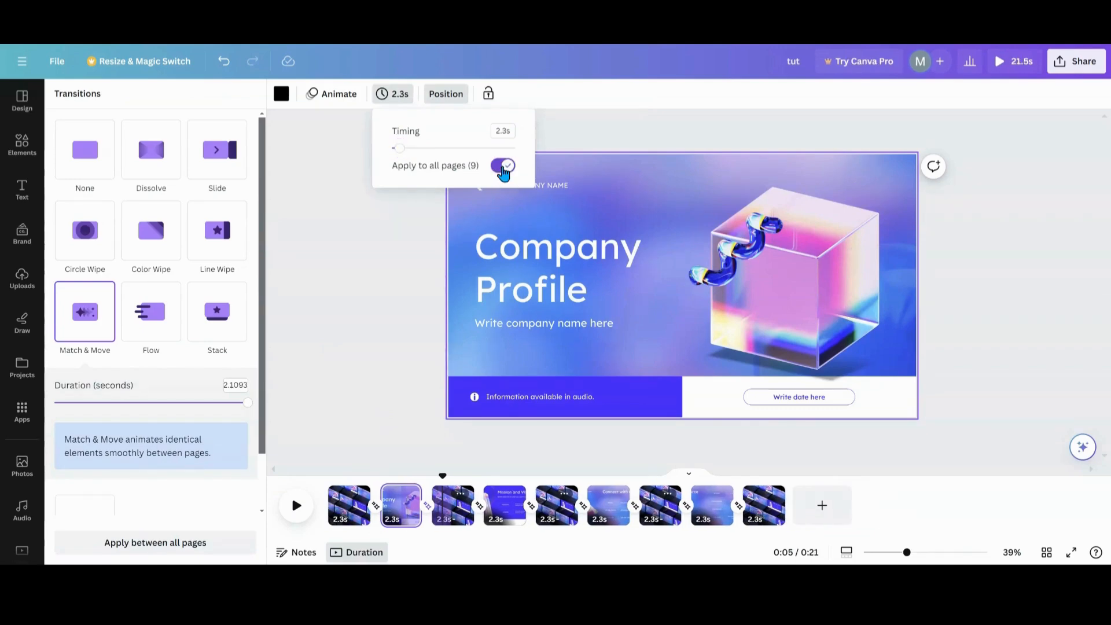
click(503, 167)
click(503, 168)
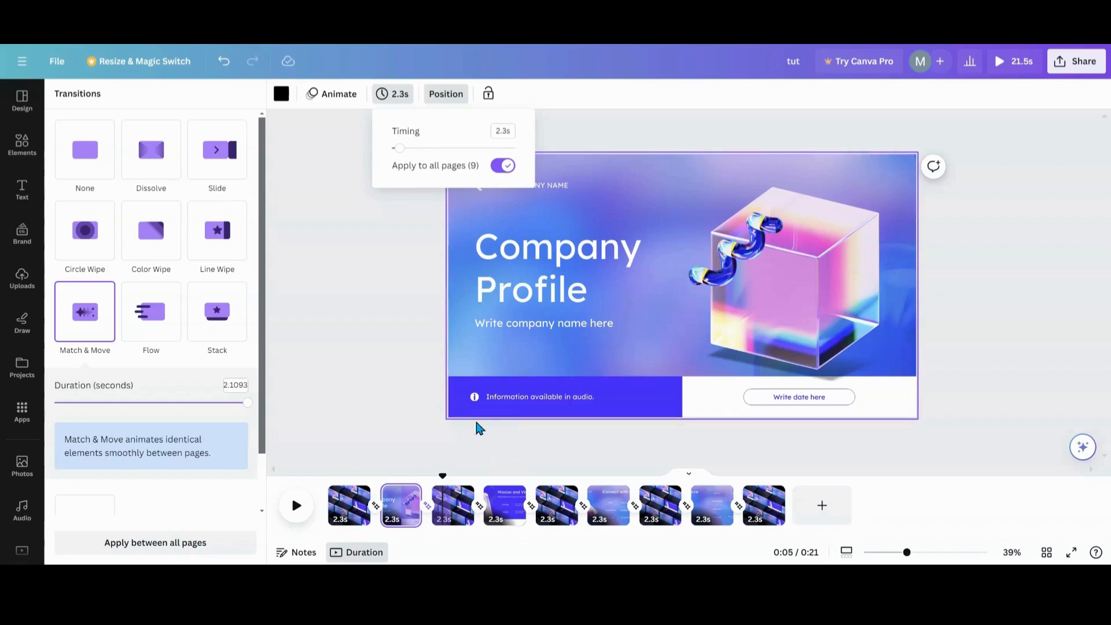
Play the presentation from the first page to preview the transitions.
click(336, 506)
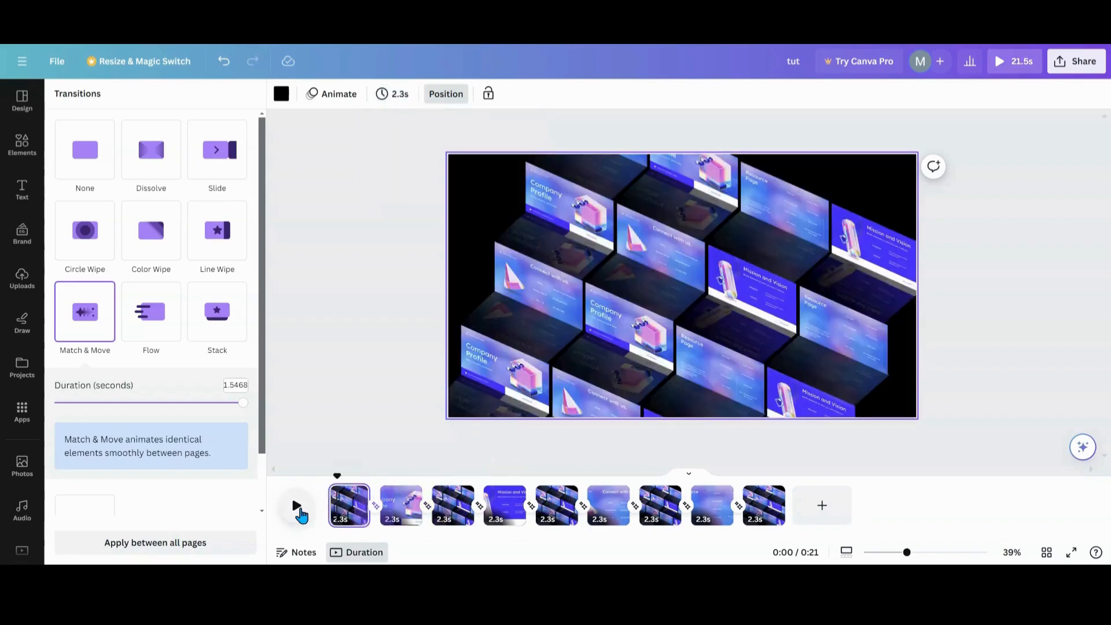
click(298, 512)
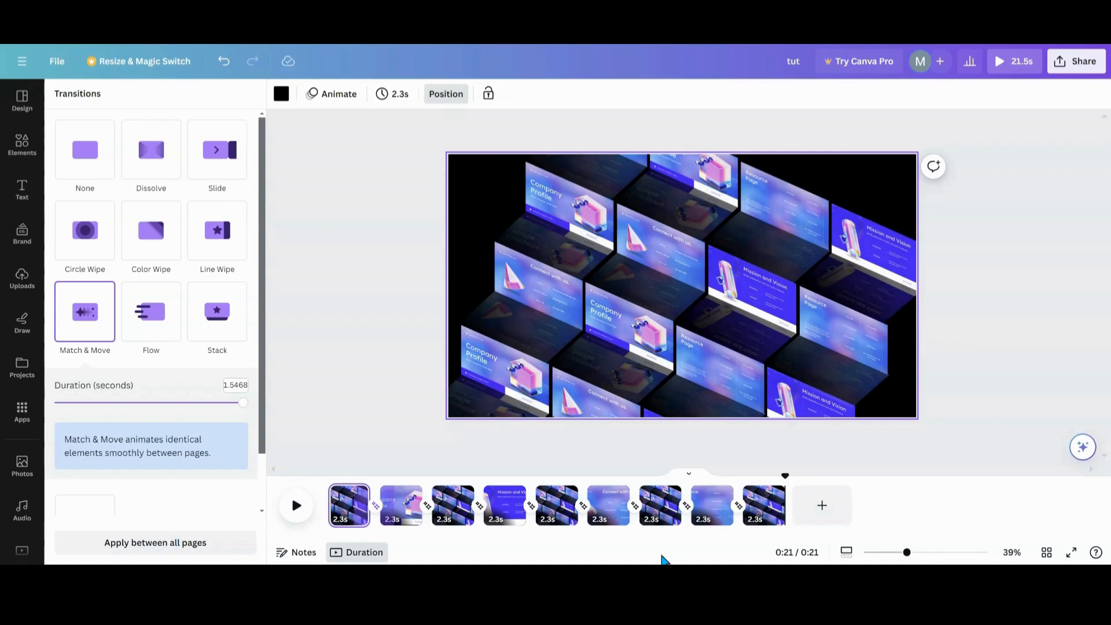
Add a blank page at the end, then duplicate the first page and move the copy after the blank page.
click(806, 522)
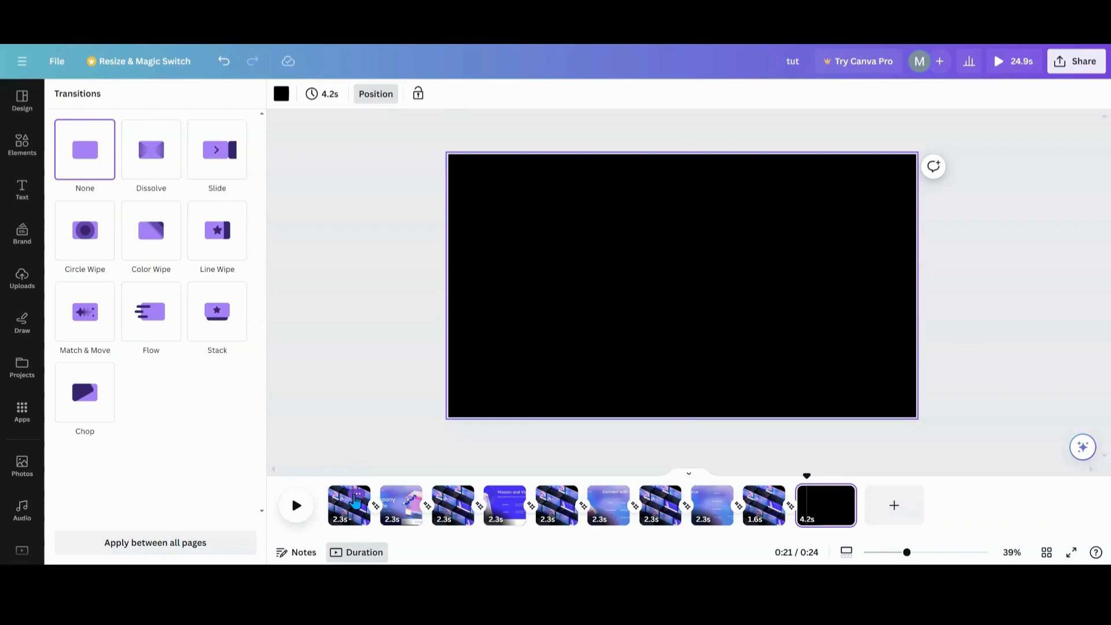
click(356, 496)
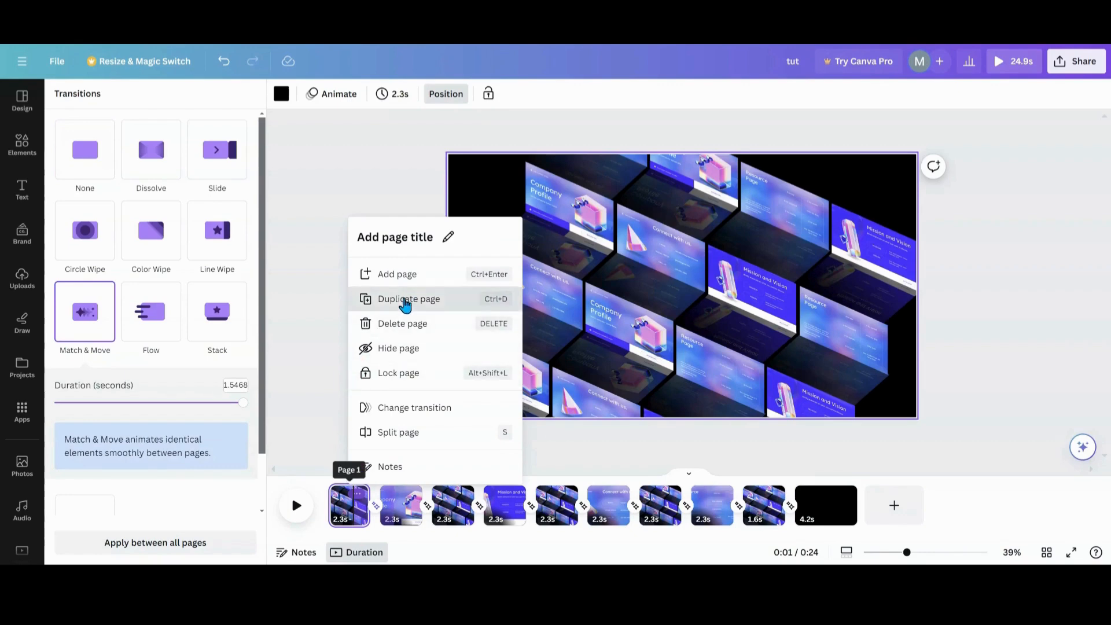
click(405, 299)
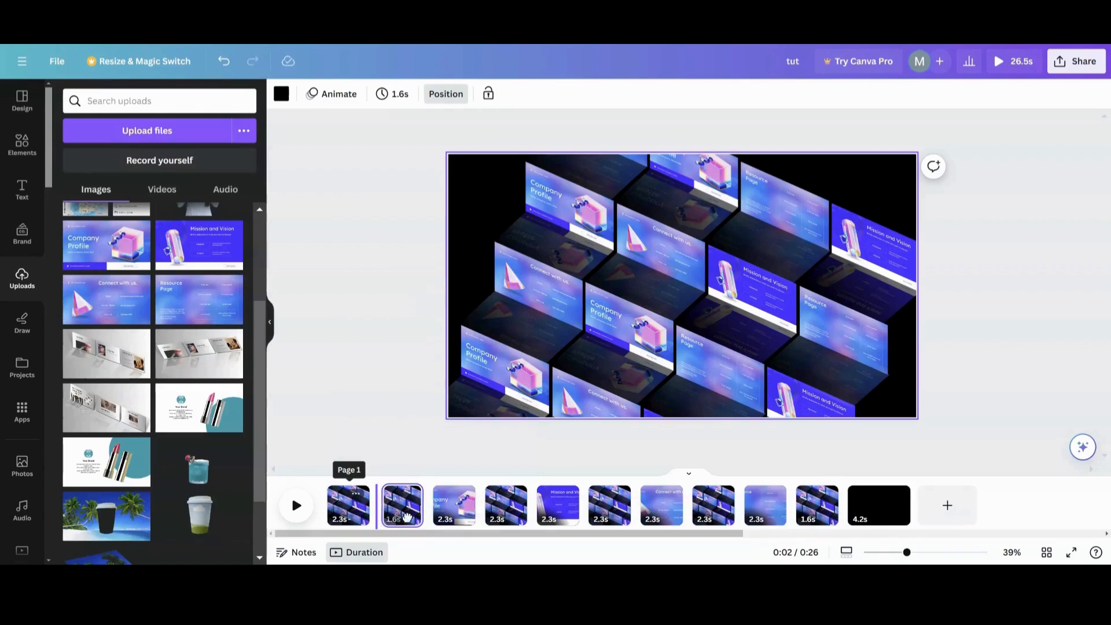
drag(401, 505, 920, 505)
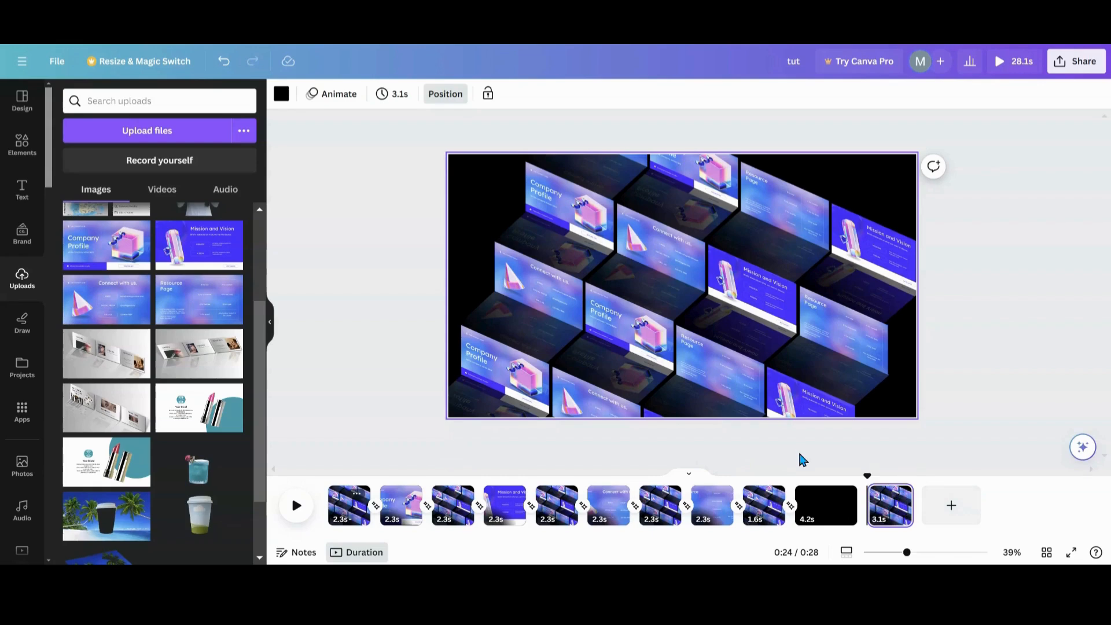
click(457, 264)
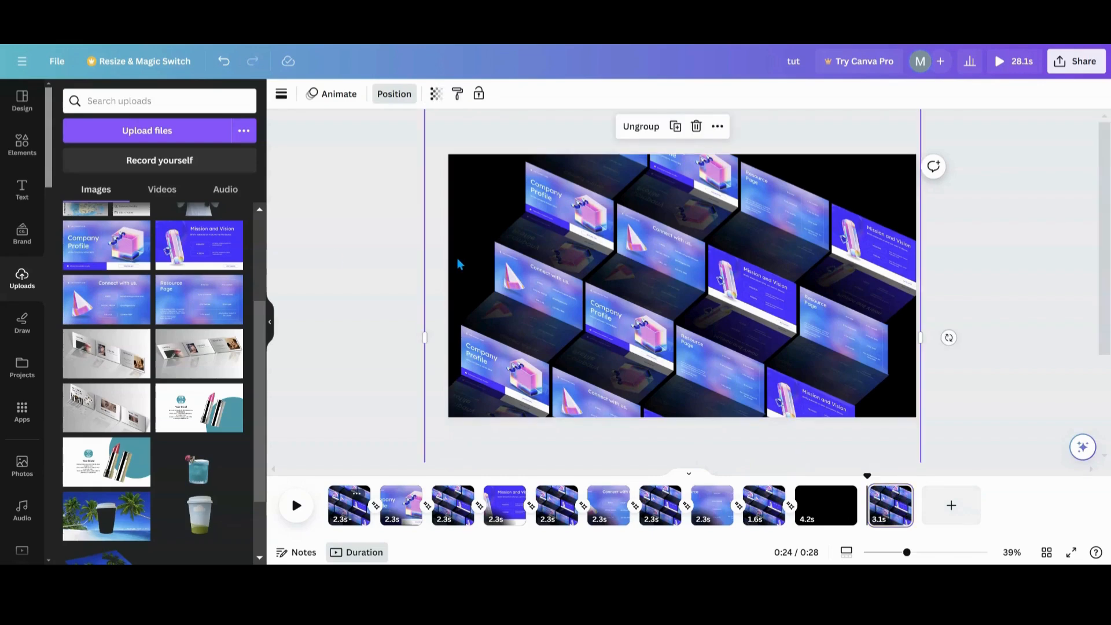
click(629, 129)
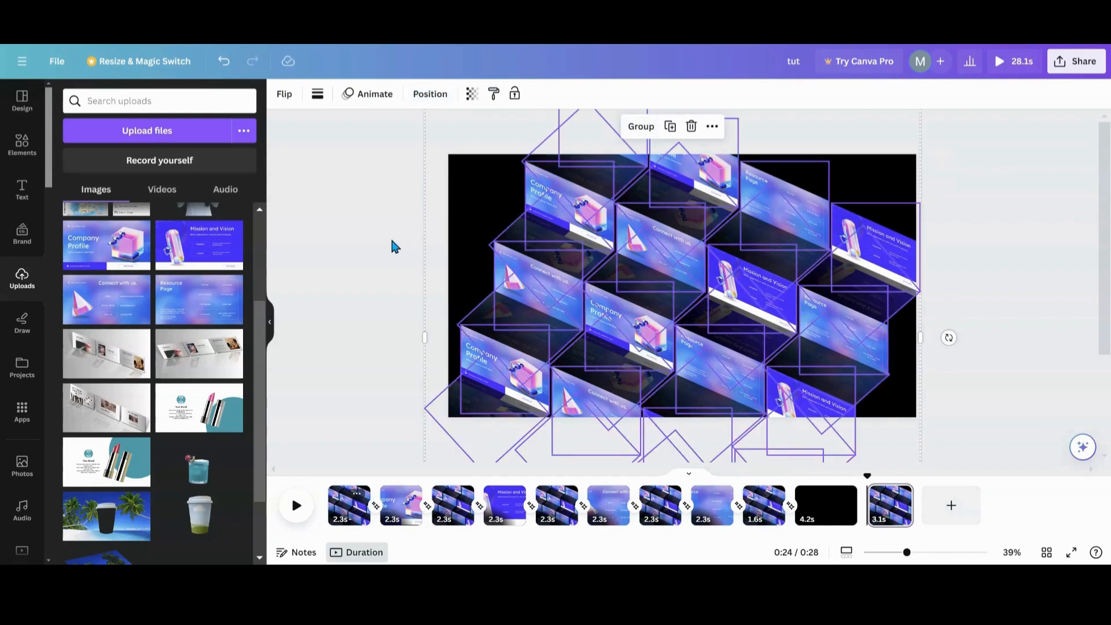
click(223, 61)
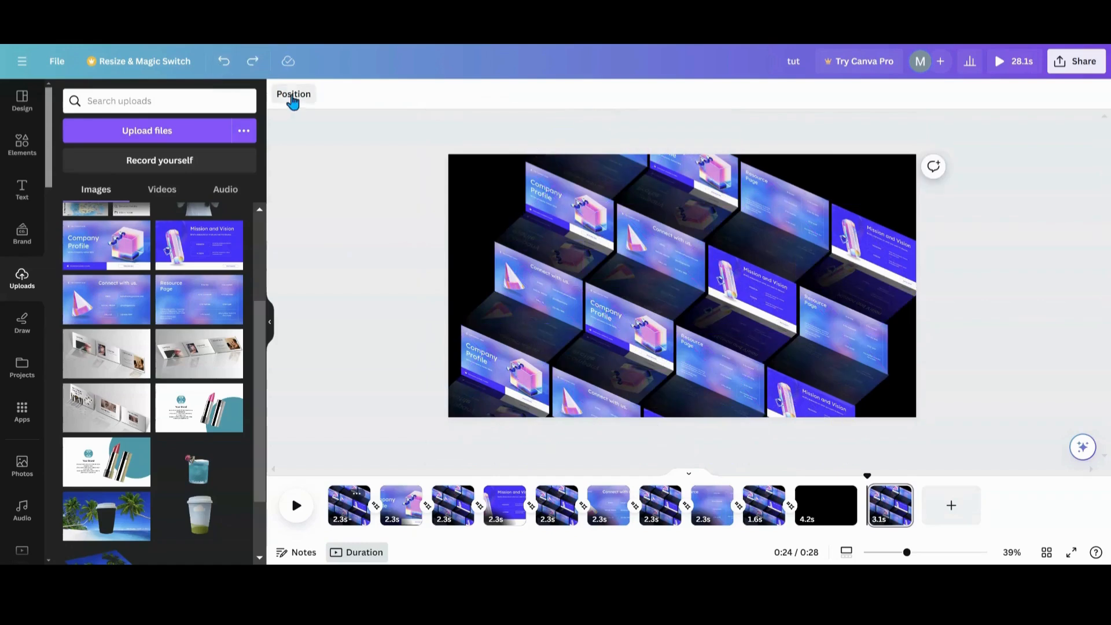
Delete the separate Resource Page, Connect with us, Mission and Vision, and Company Profile images from the last page, keeping the grouped slide wall.
click(292, 97)
click(199, 211)
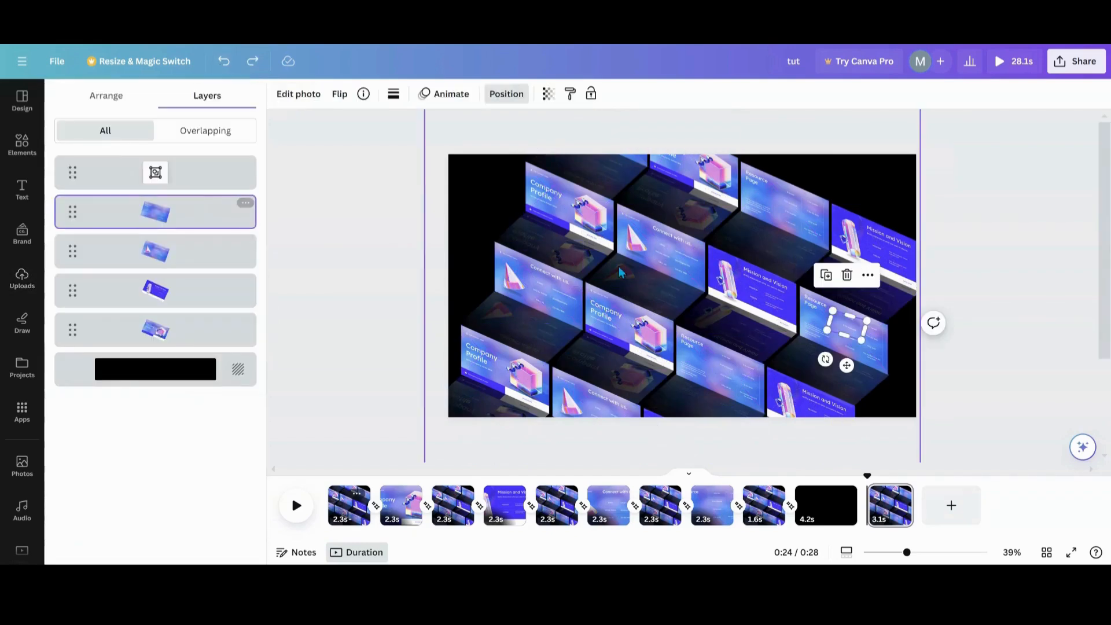
click(847, 275)
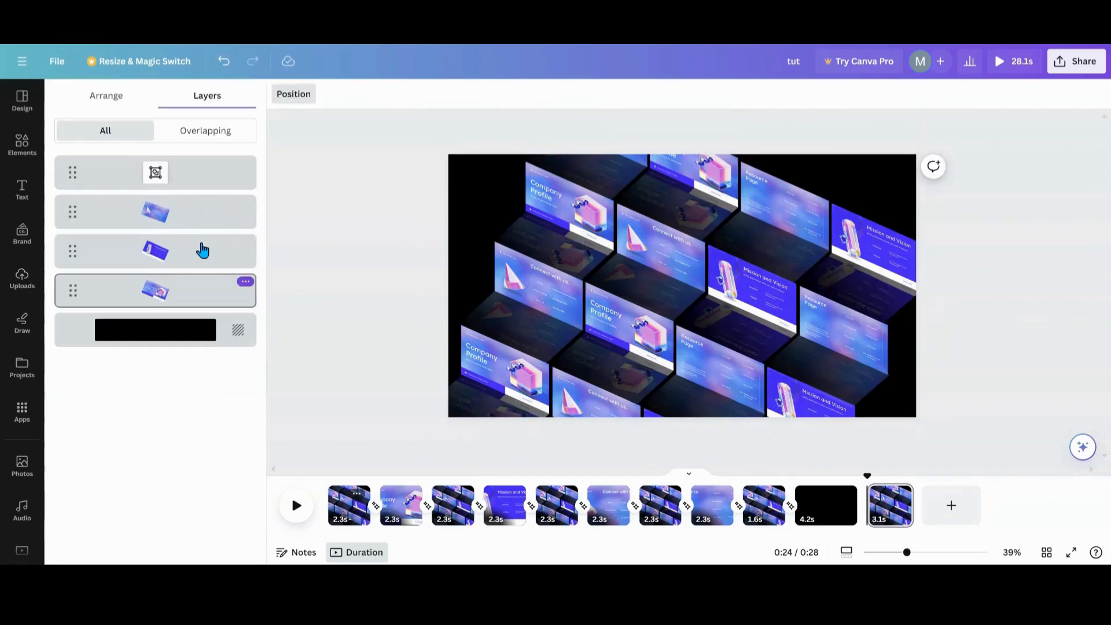
click(196, 212)
key(Delete)
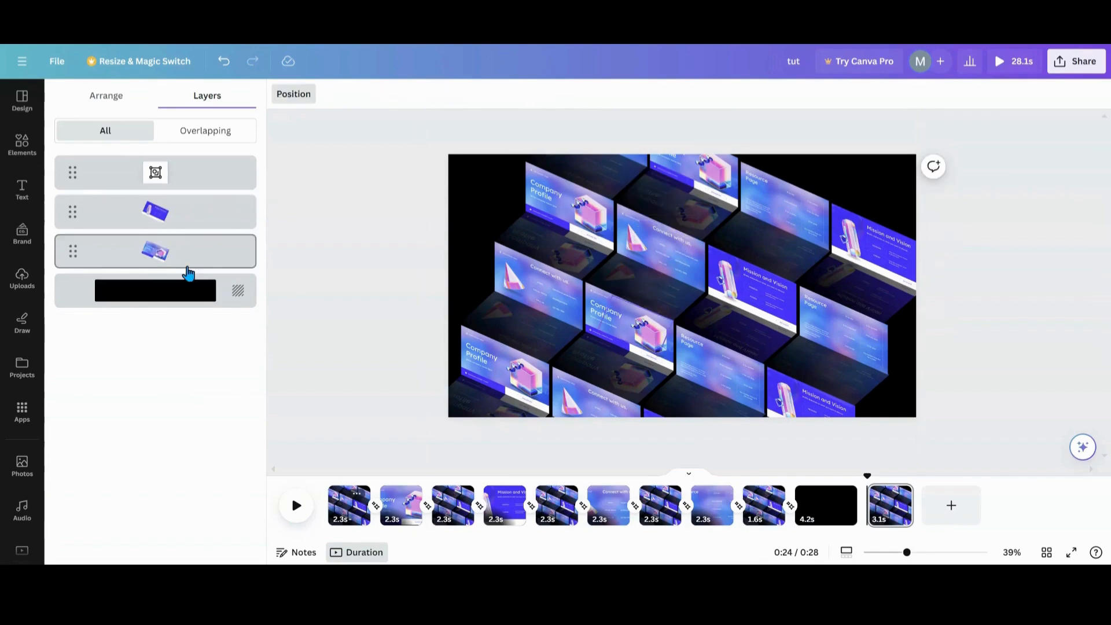
click(174, 212)
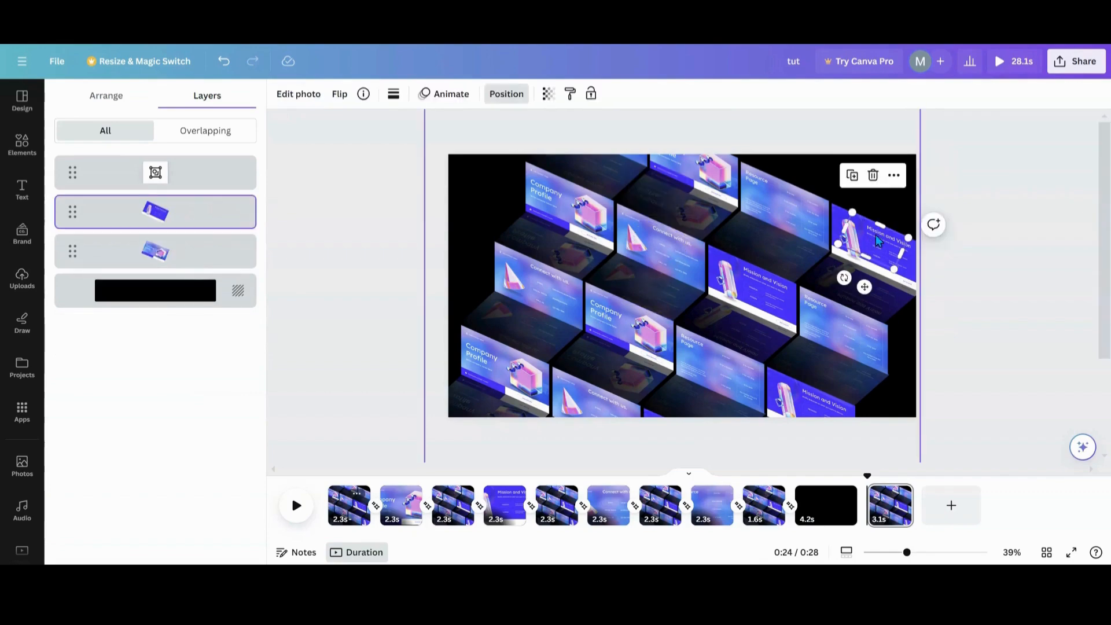
click(874, 175)
click(167, 226)
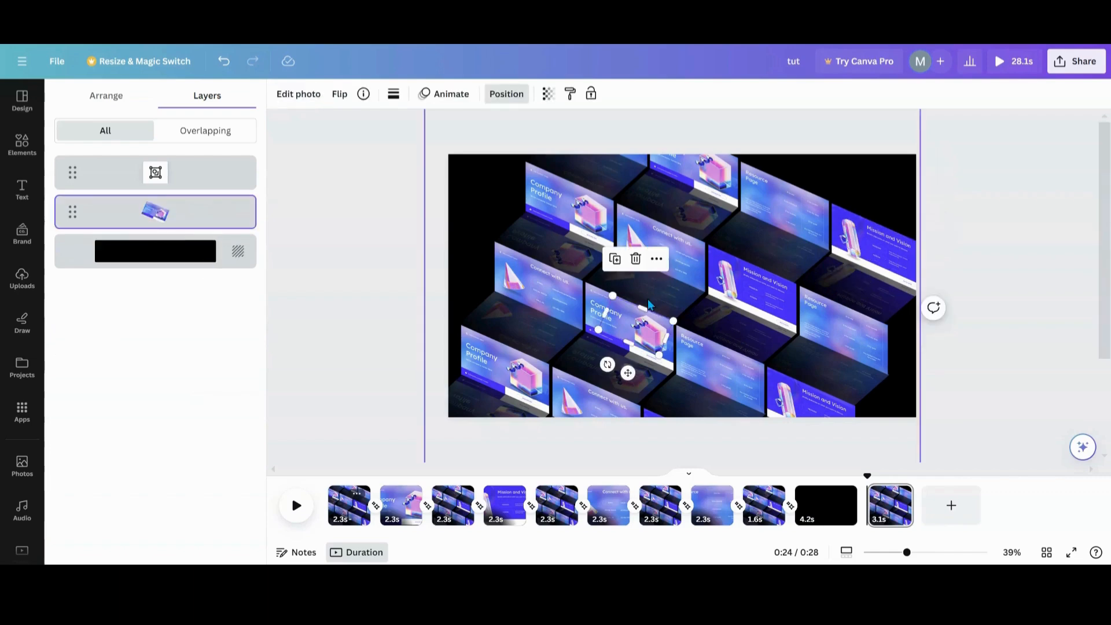
click(636, 259)
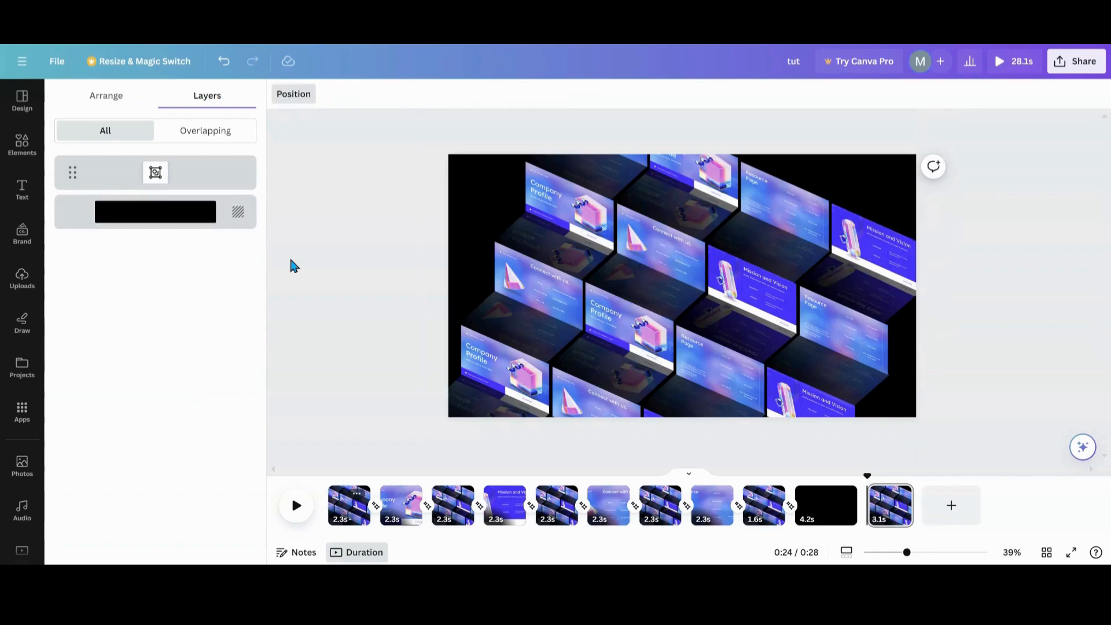
Ungroup the slide wall on page 11 into individual images and duplicate that page.
click(533, 280)
click(543, 148)
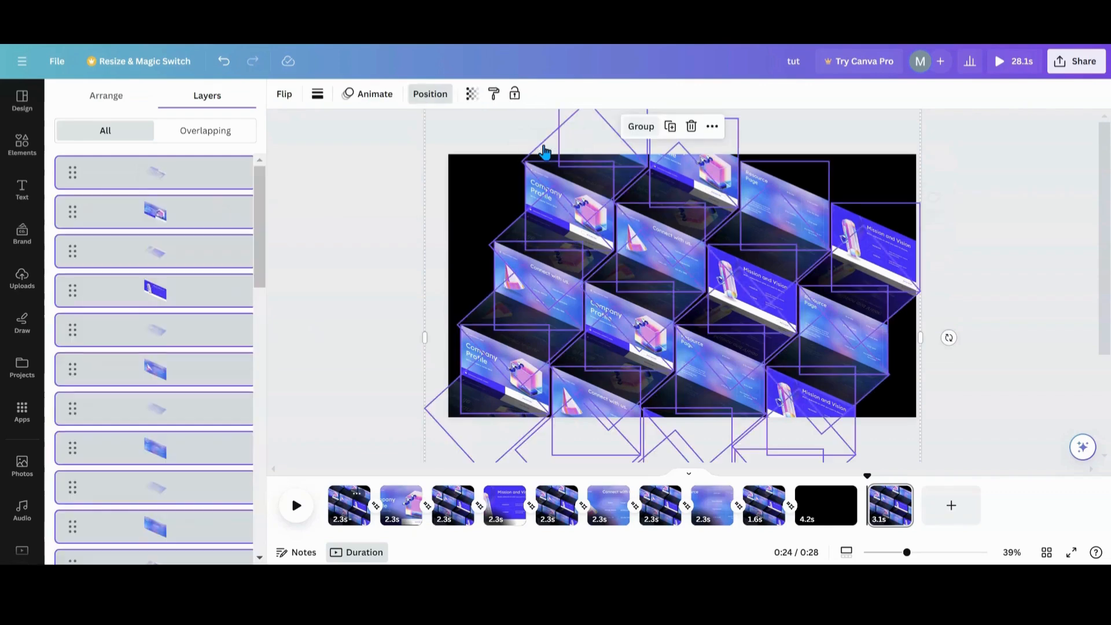
scroll(174, 322, down, 10)
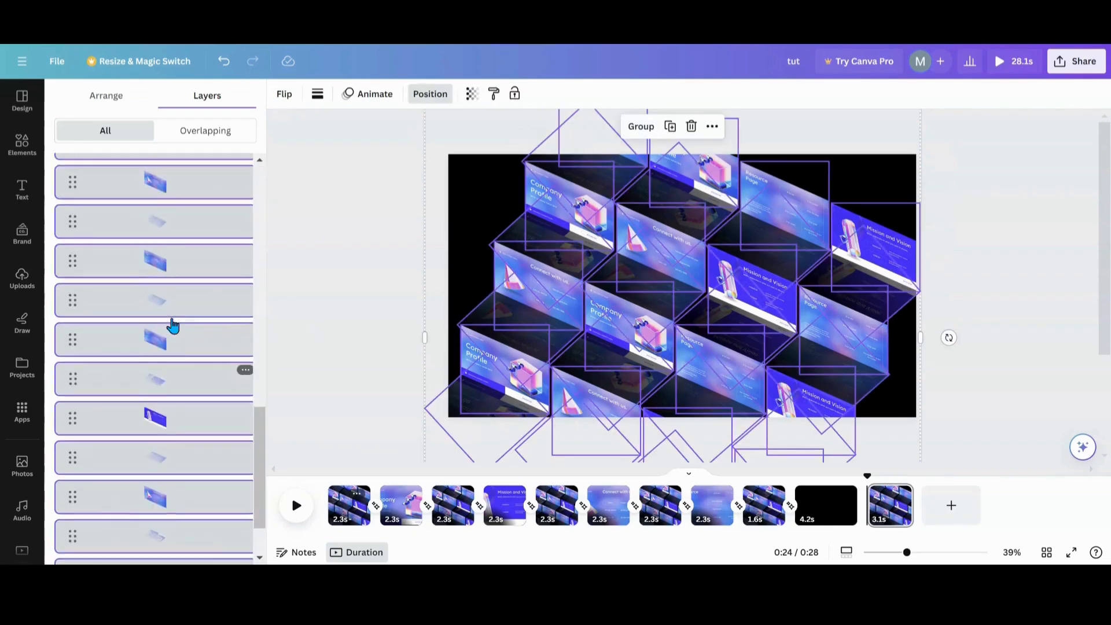
scroll(174, 322, up, 10)
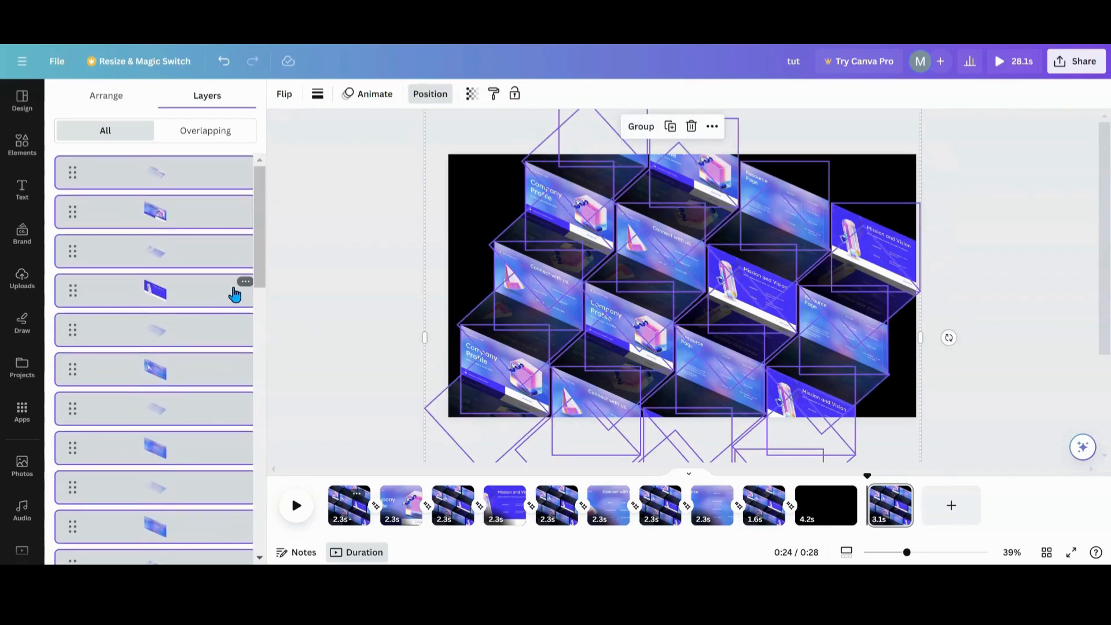
click(335, 317)
click(335, 333)
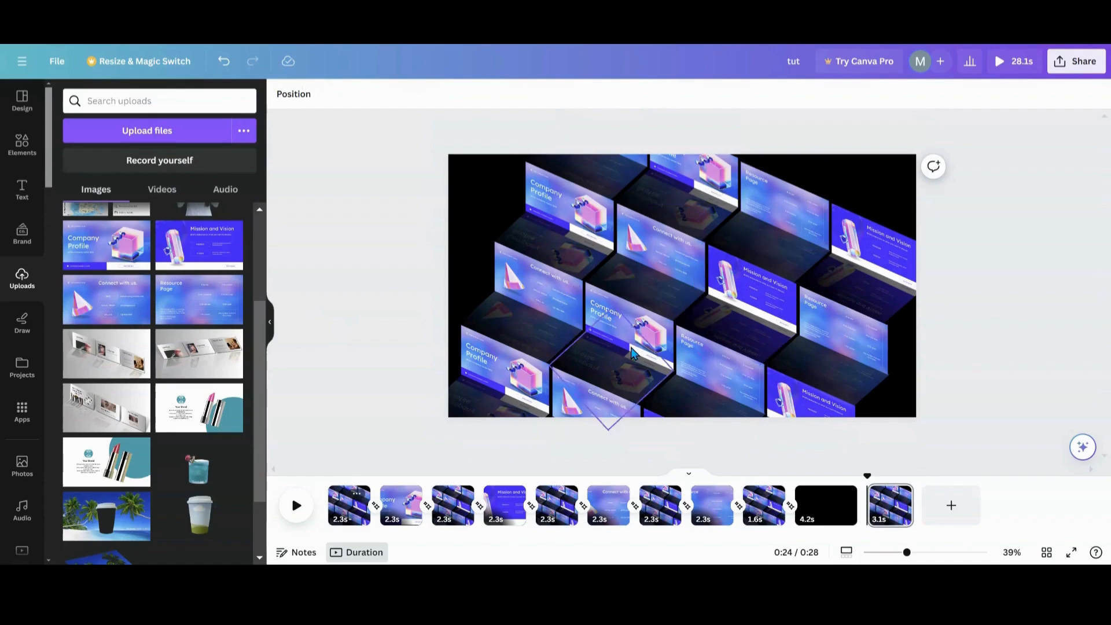
right_click(906, 498)
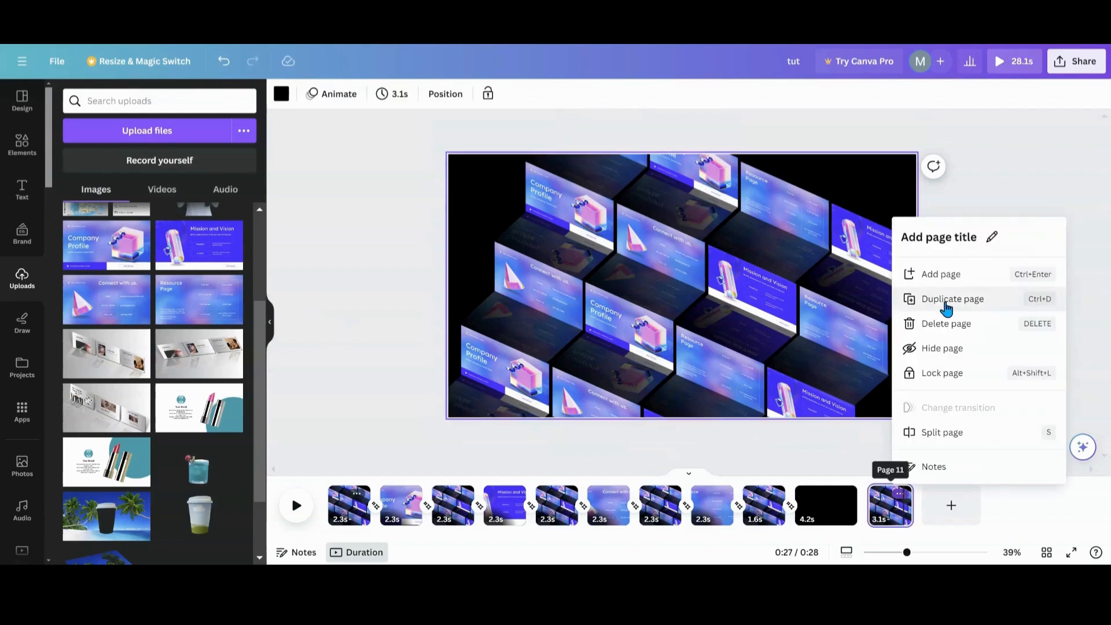
click(947, 308)
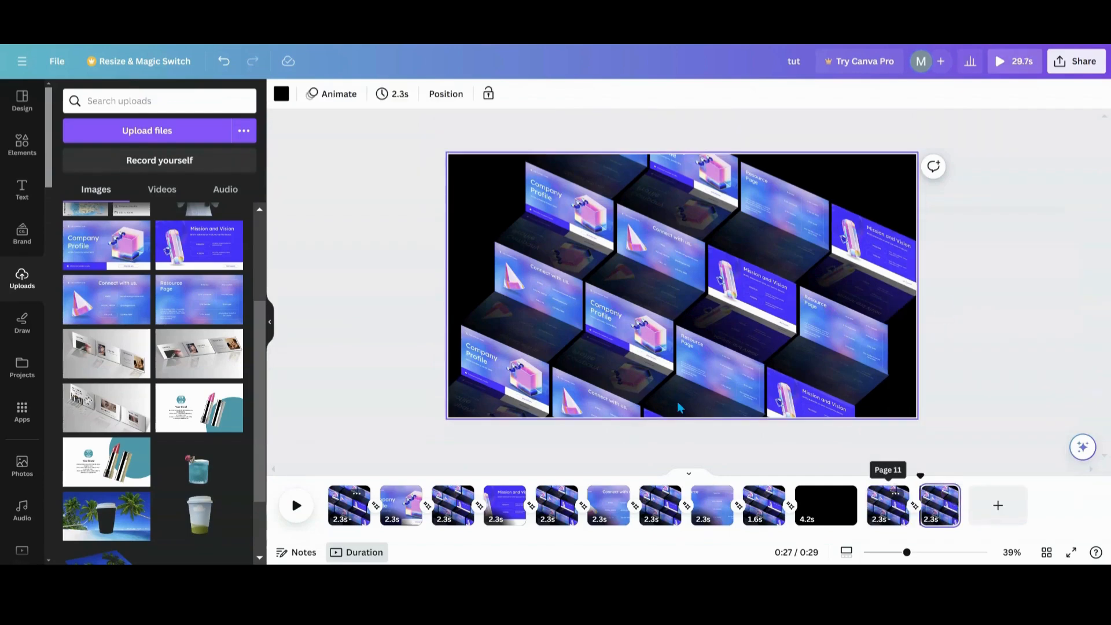
Bring the central Company Profile image on the duplicated last page to the front.
click(533, 296)
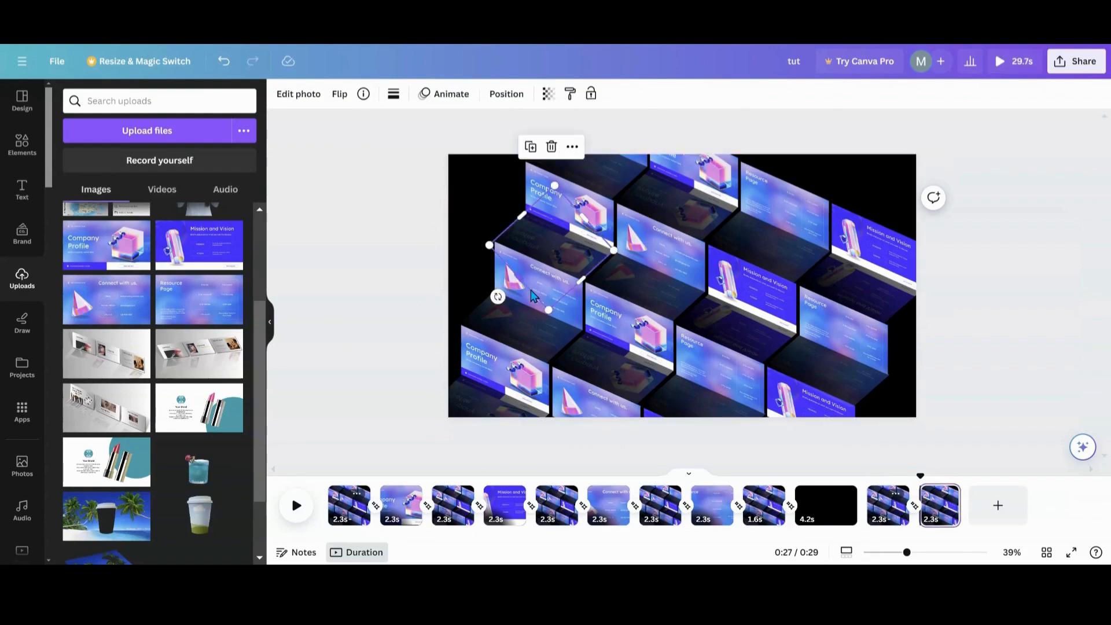
click(566, 312)
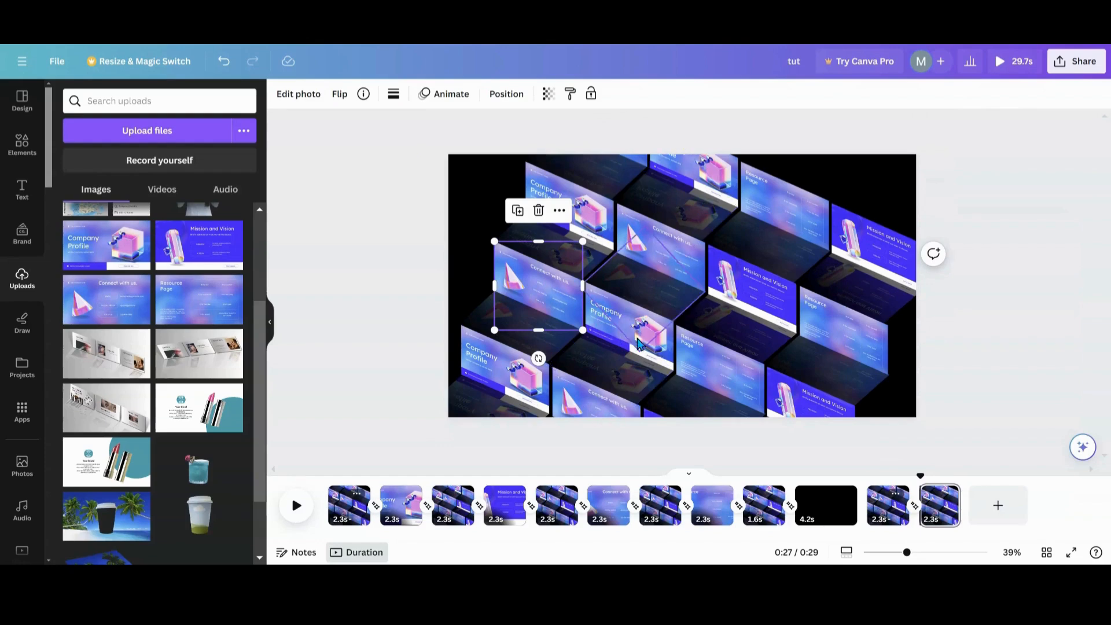
click(665, 359)
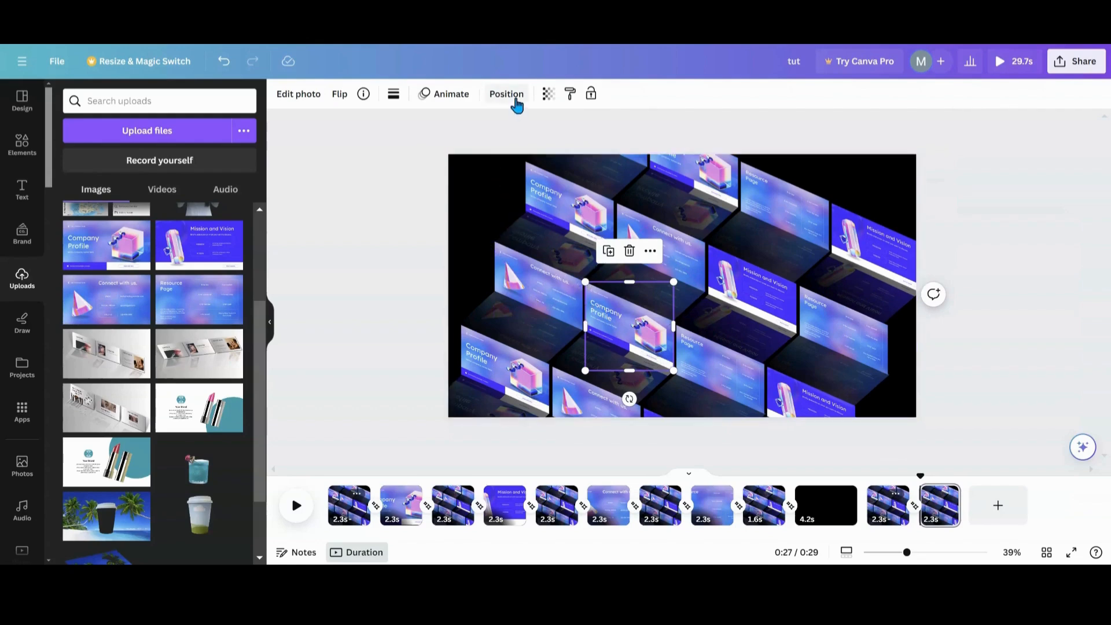
click(507, 95)
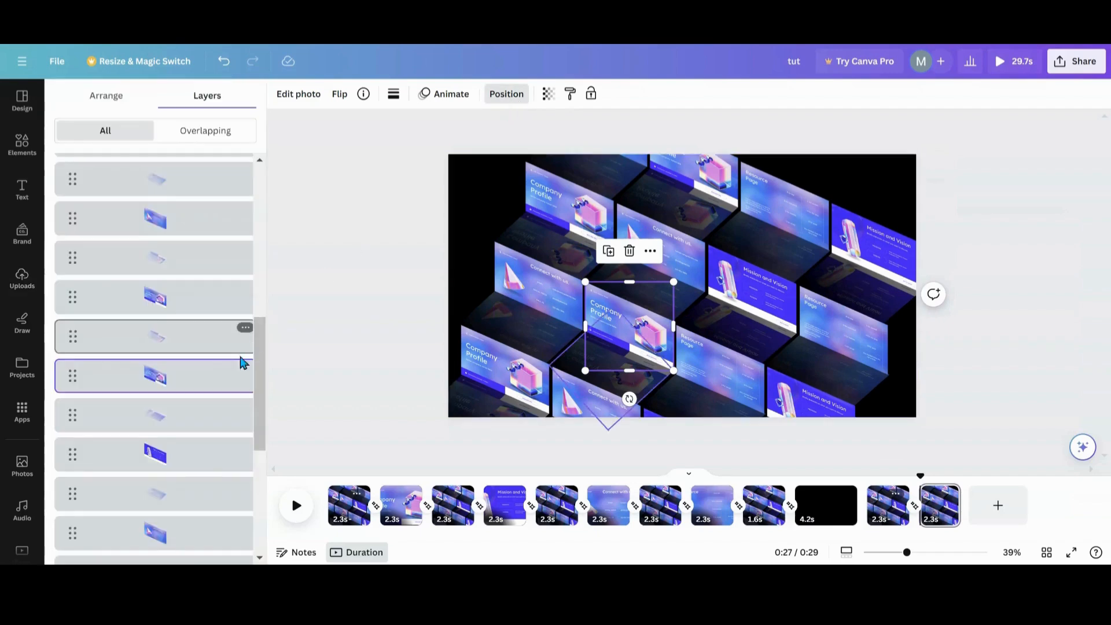
click(651, 252)
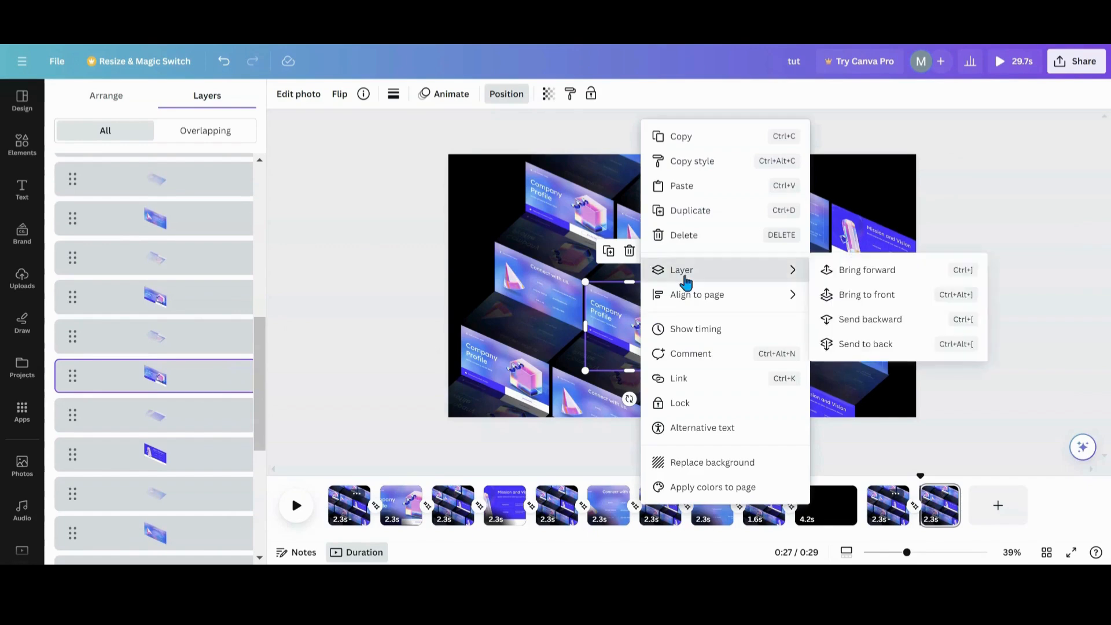
mouse_move(737, 271)
click(843, 297)
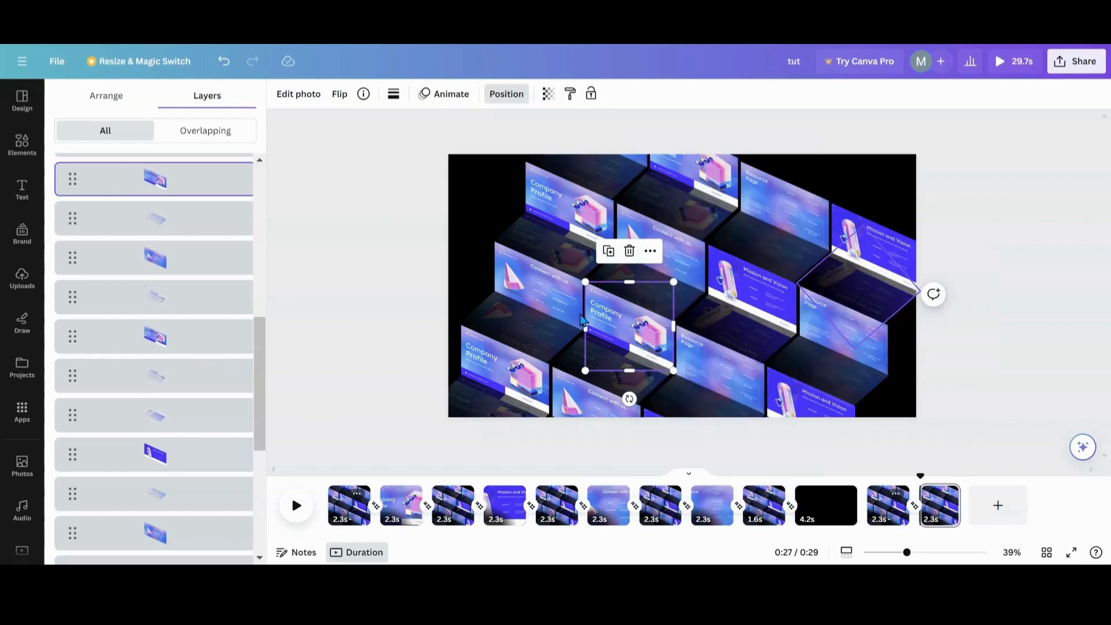
click(192, 232)
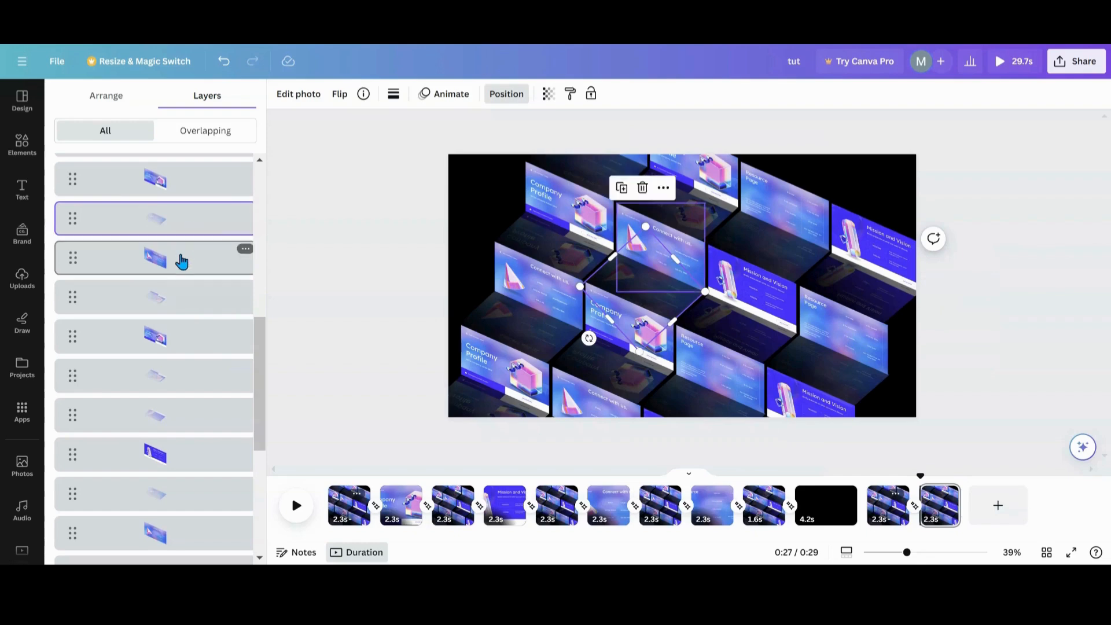
scroll(178, 281, down, 5)
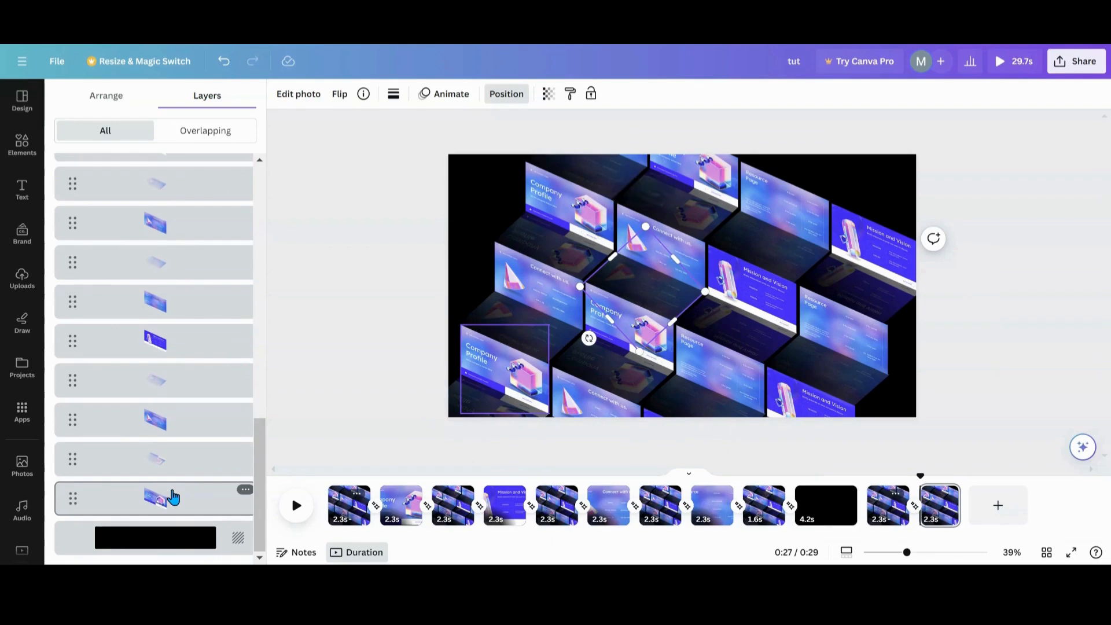
shift+click(174, 497)
scroll(173, 496, up, 5)
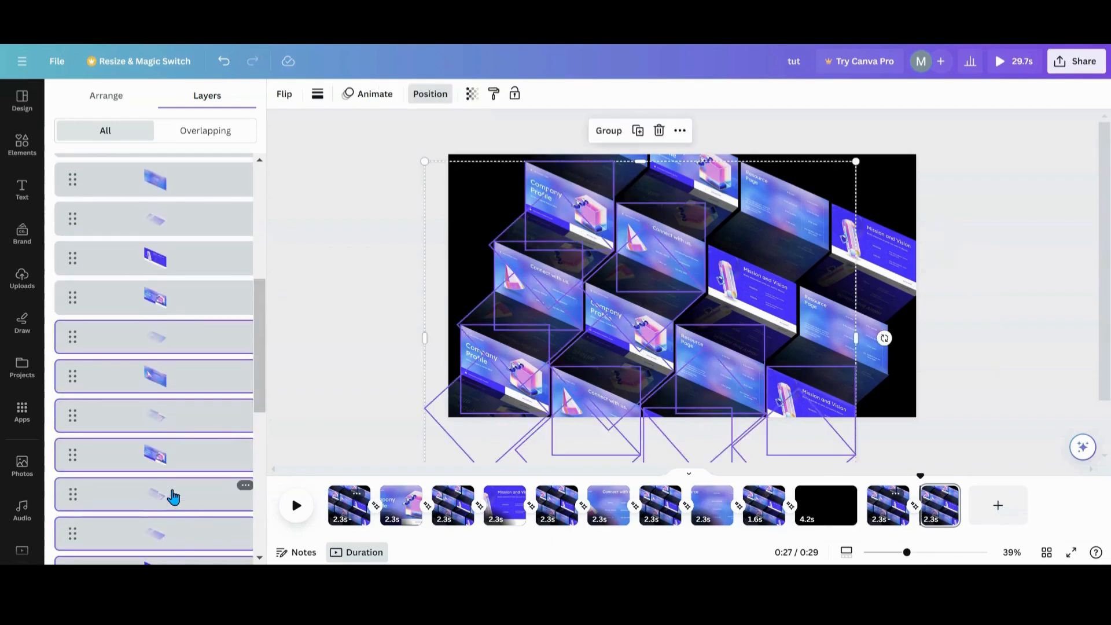
scroll(196, 335, up, 5)
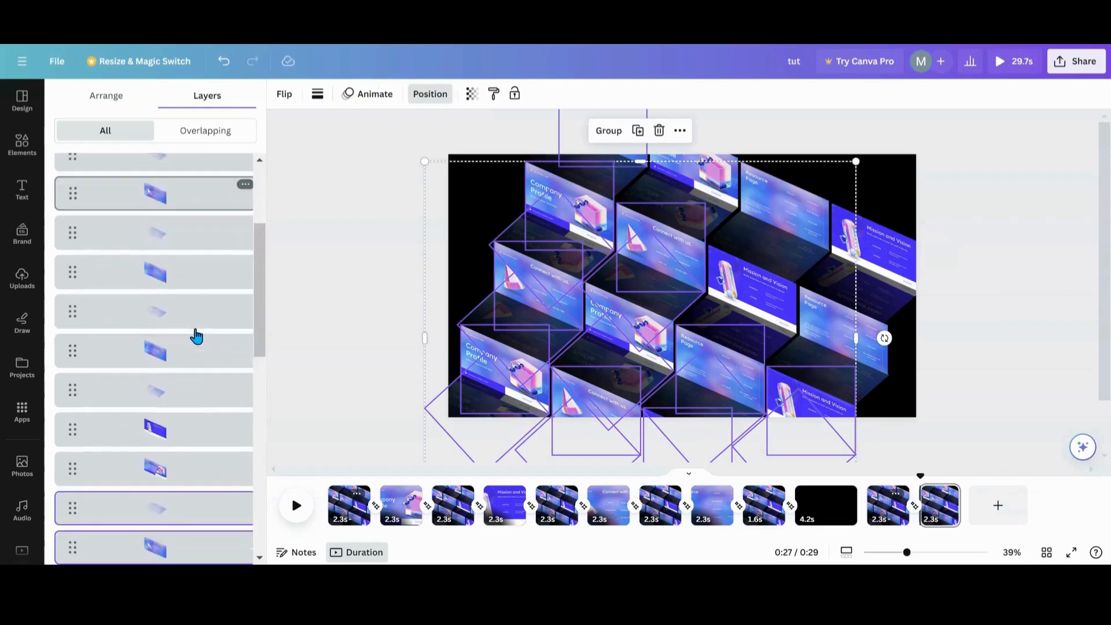
scroll(194, 335, down, 2)
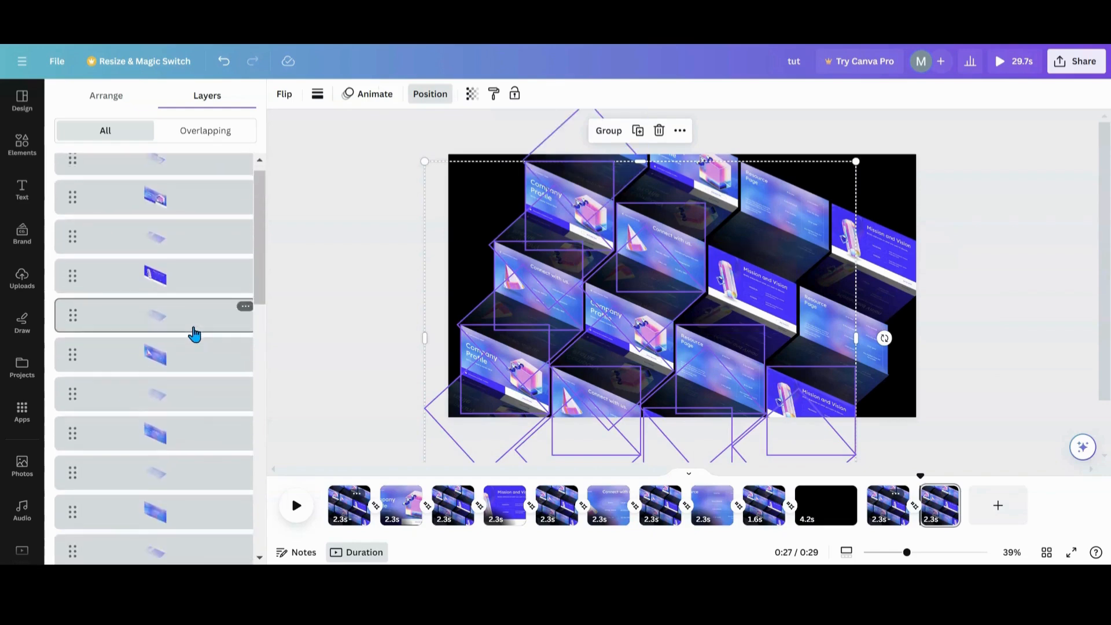
scroll(195, 334, down, 10)
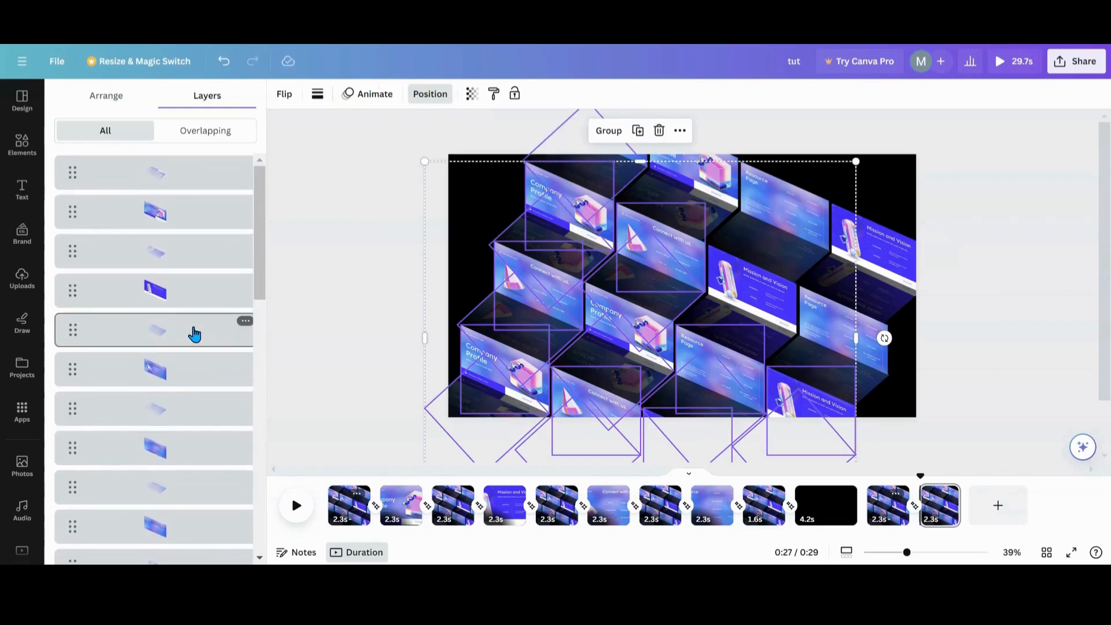
scroll(194, 334, up, 10)
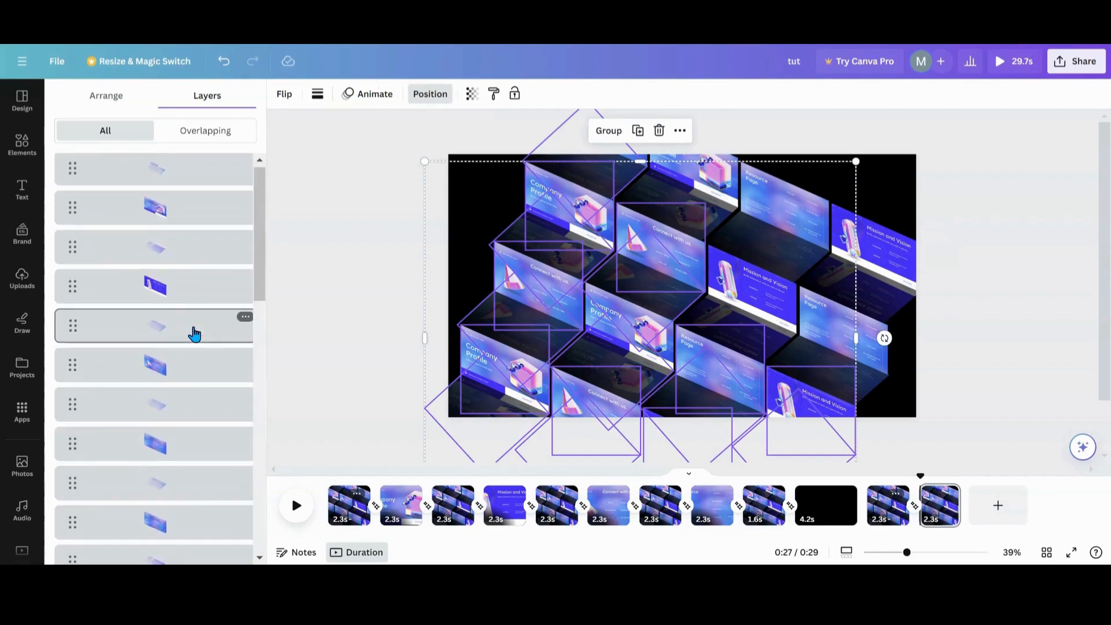
scroll(194, 334, down, 4)
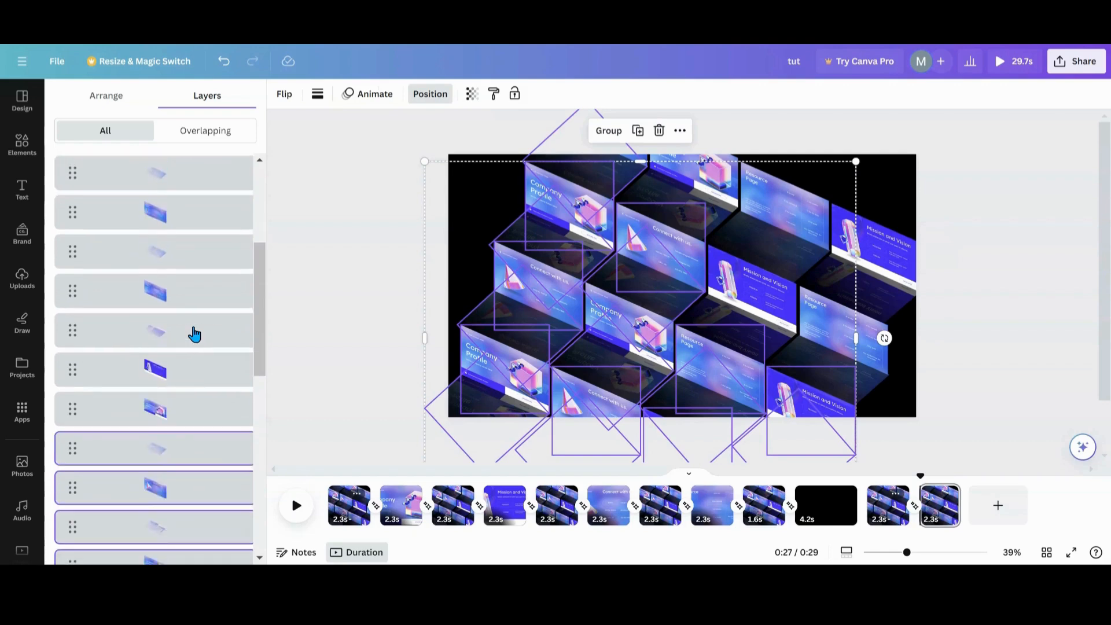
scroll(191, 330, up, 4)
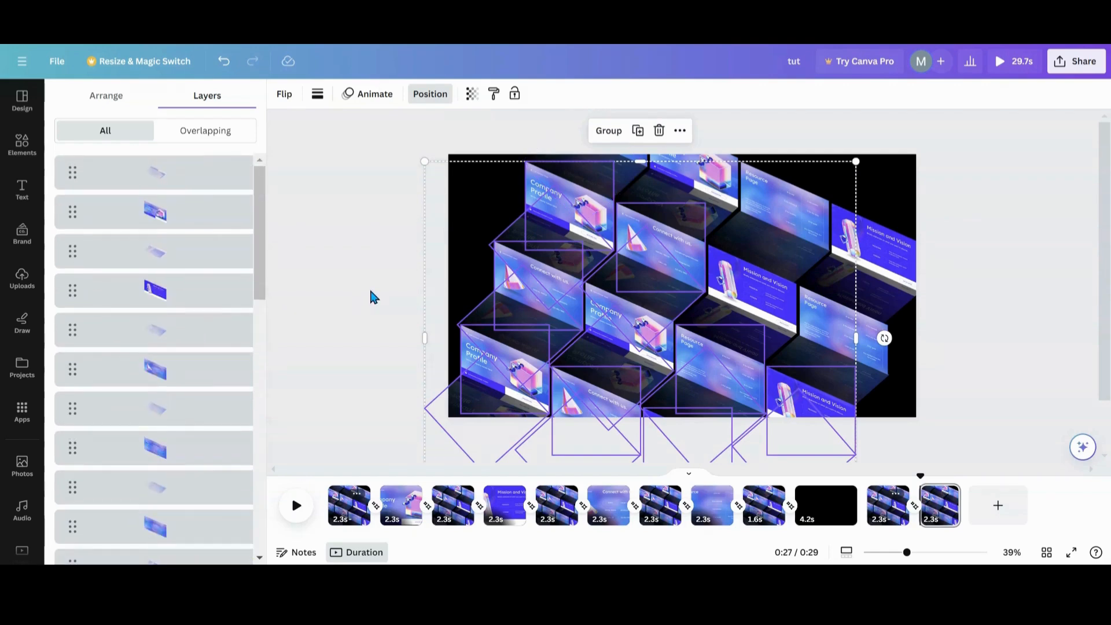
click(383, 255)
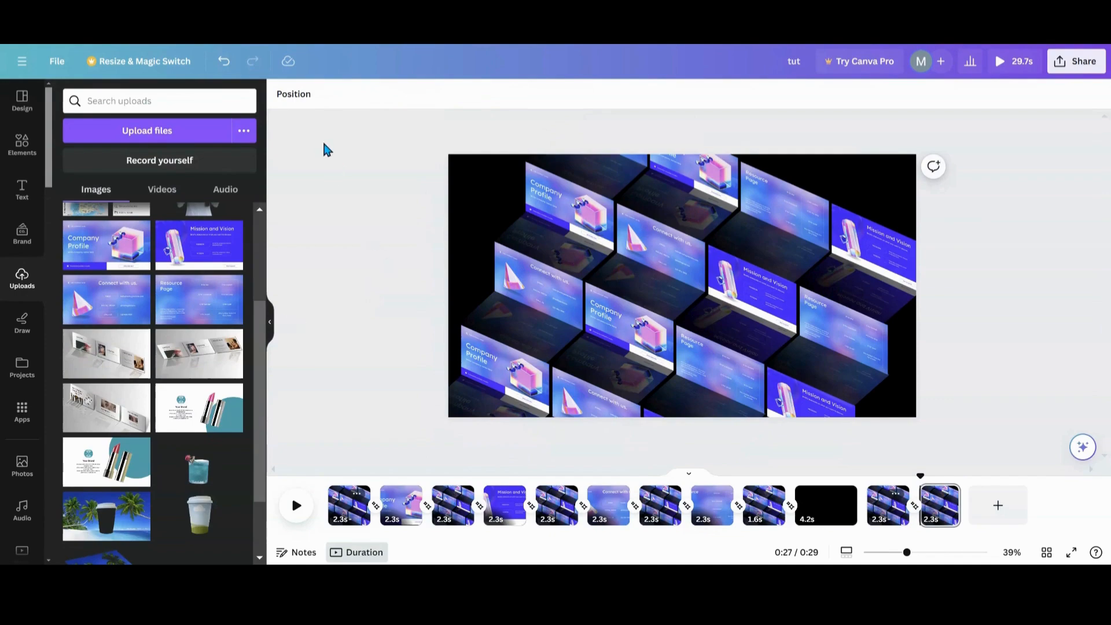
Move the central Company Profile image on the last page to the very top of the layer order.
click(298, 98)
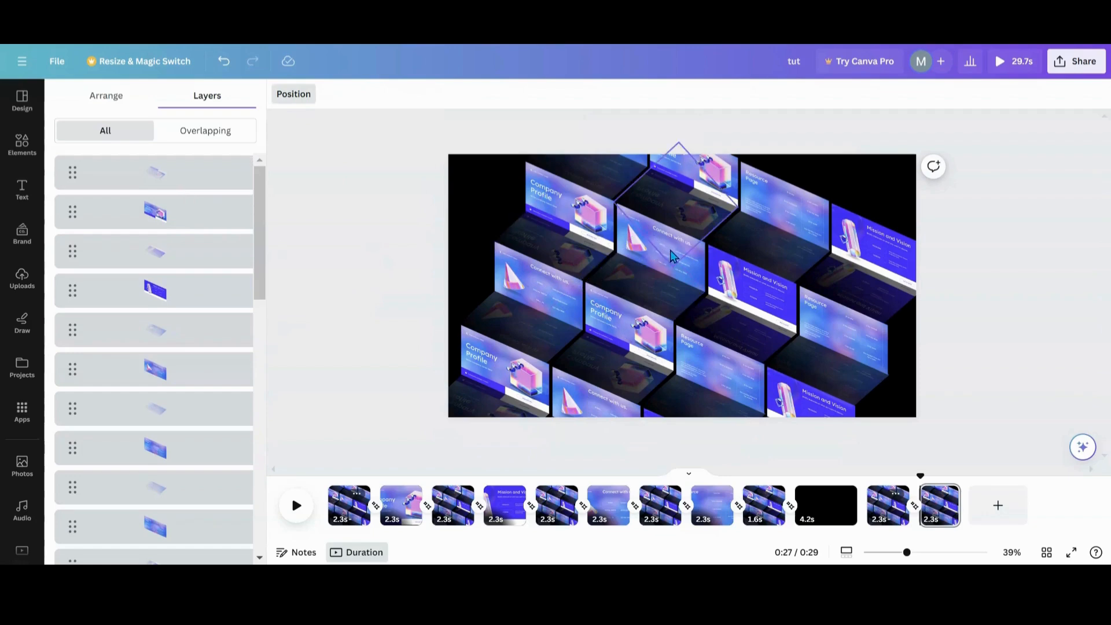
click(664, 336)
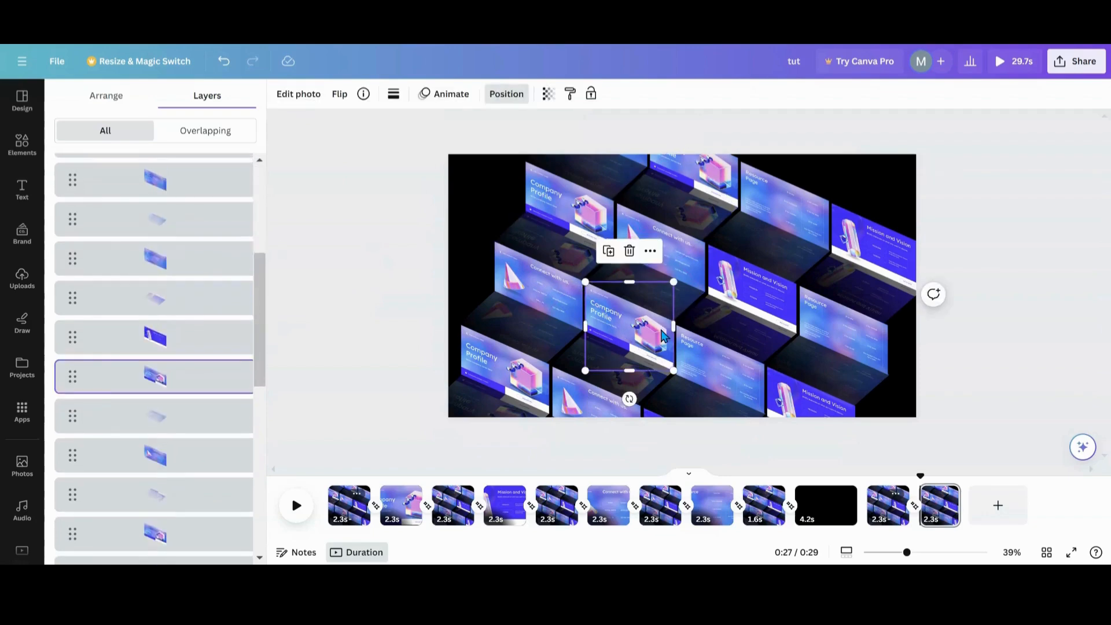
click(651, 252)
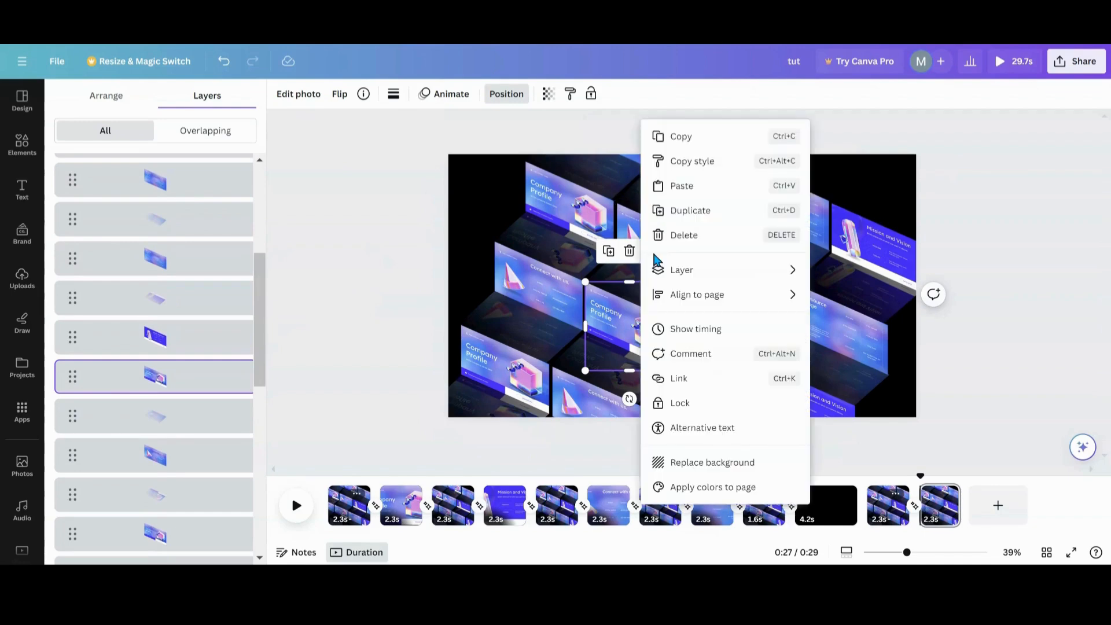
mouse_move(649, 281)
drag(186, 379, 191, 164)
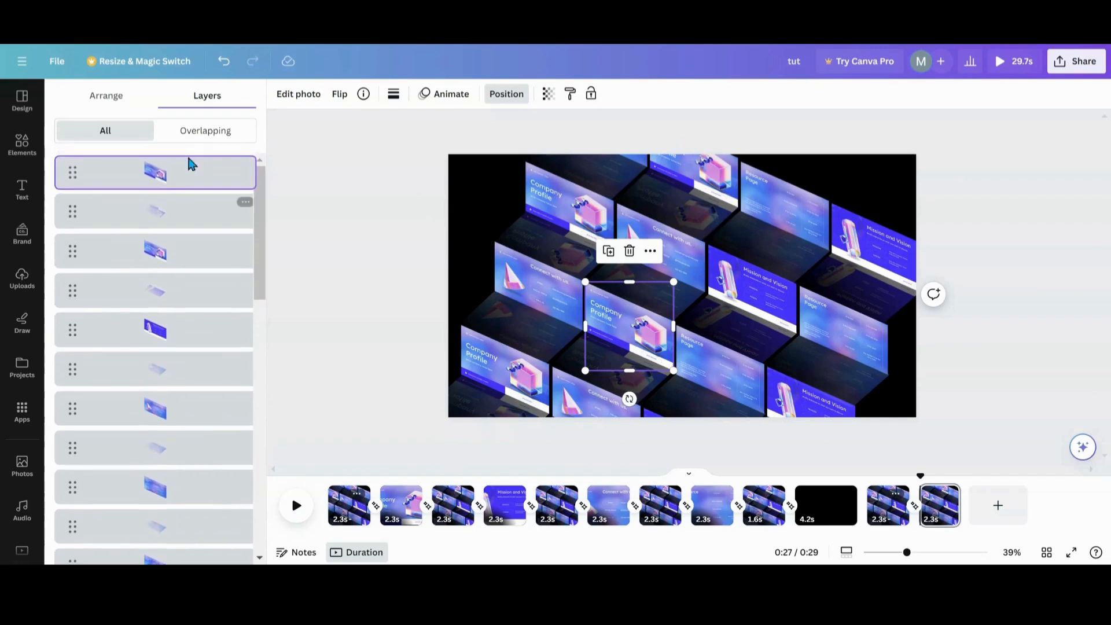
Set the transparency of every wall image beneath the central Company Profile image to 34, leaving the background out.
click(186, 218)
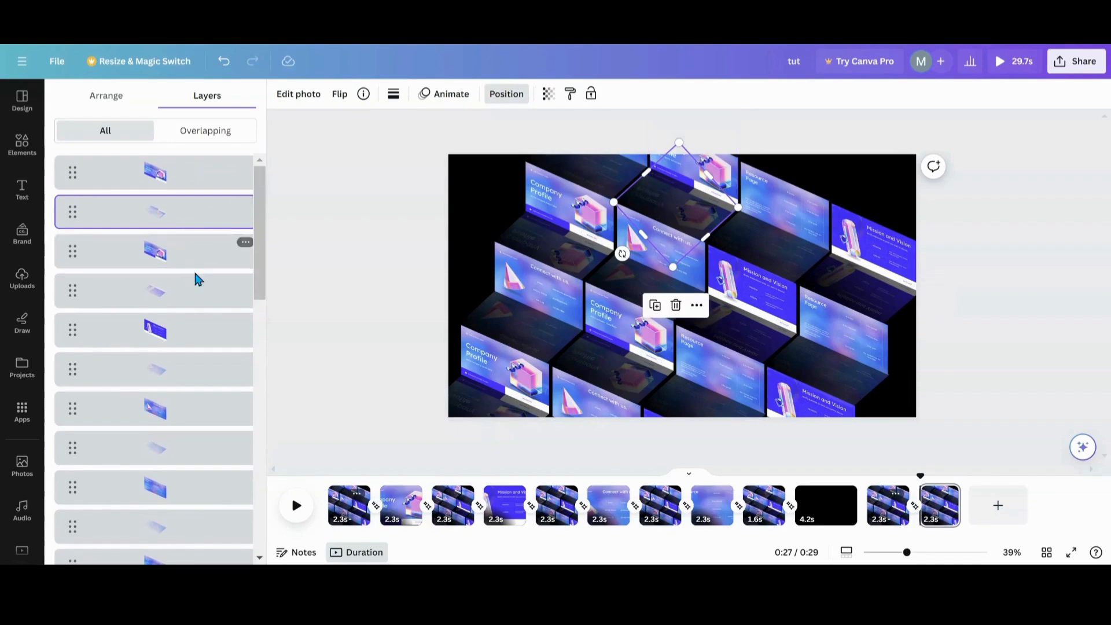
scroll(189, 295, down, 10)
scroll(190, 295, down, 3)
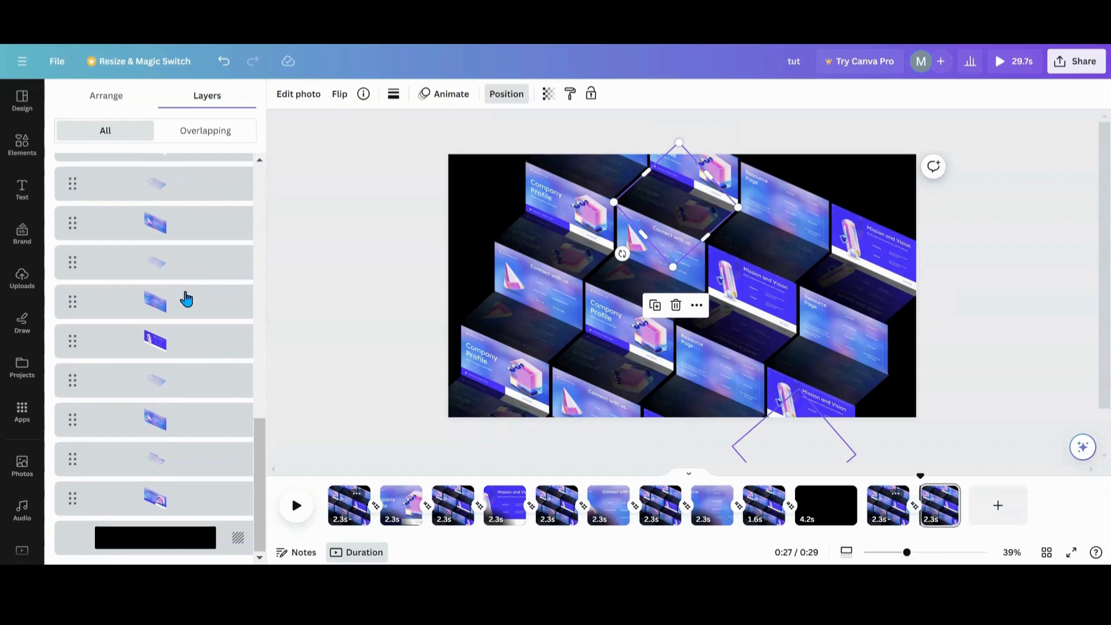
shift+click(165, 501)
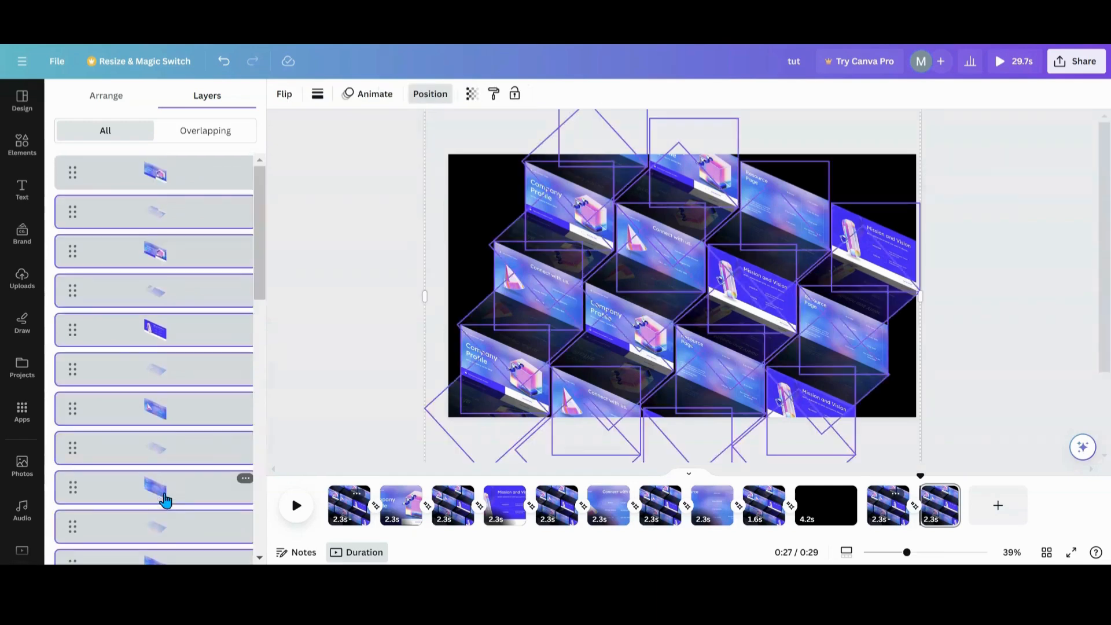
click(468, 96)
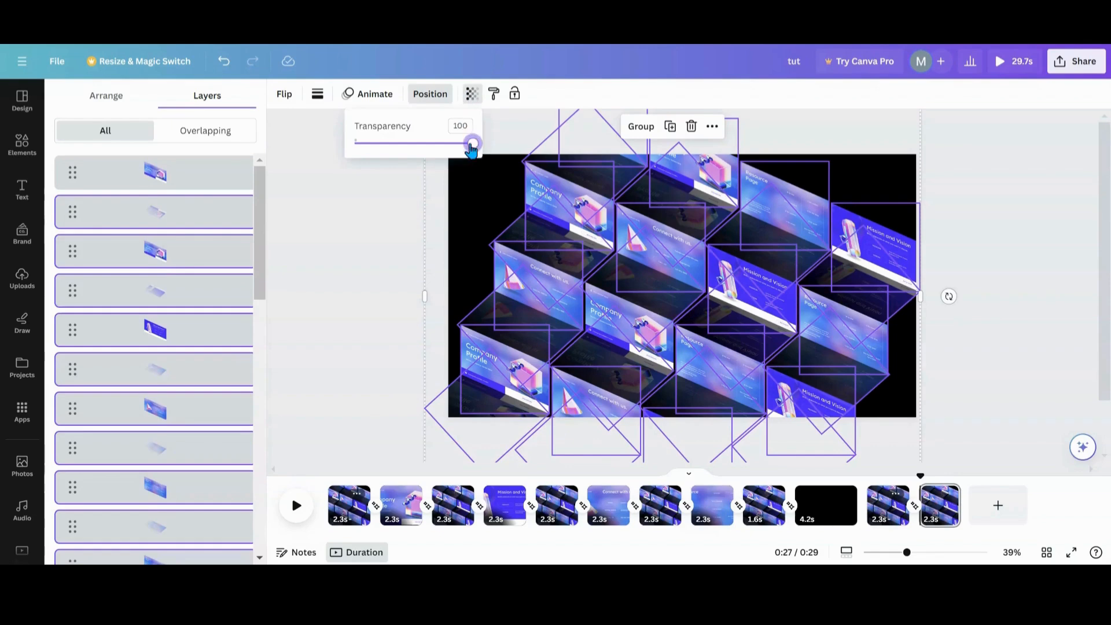
drag(473, 149, 396, 154)
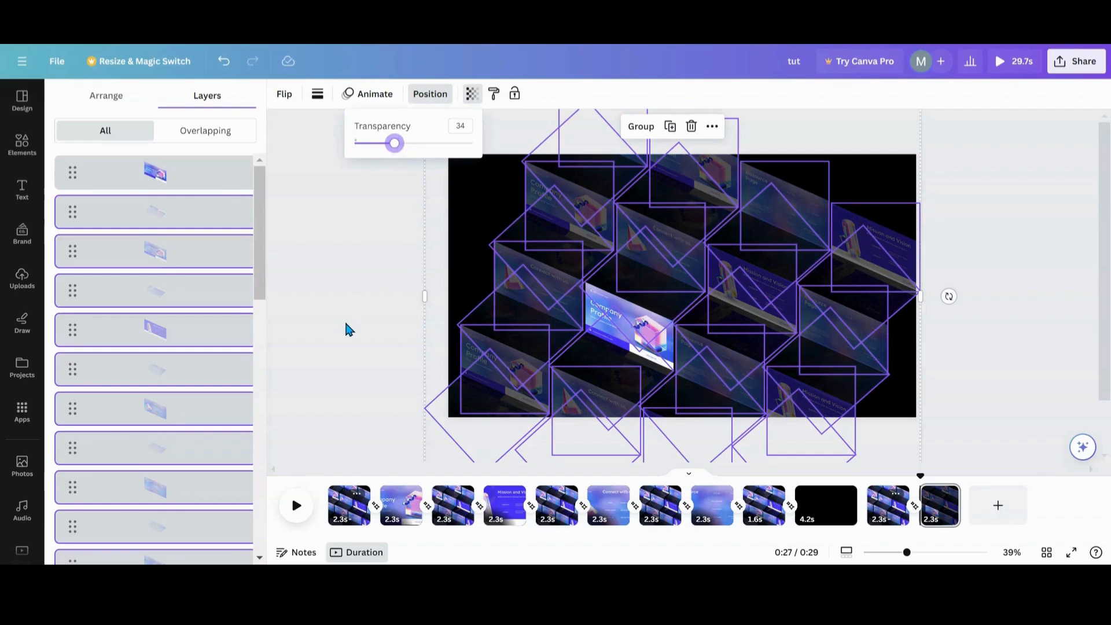
key(Escape)
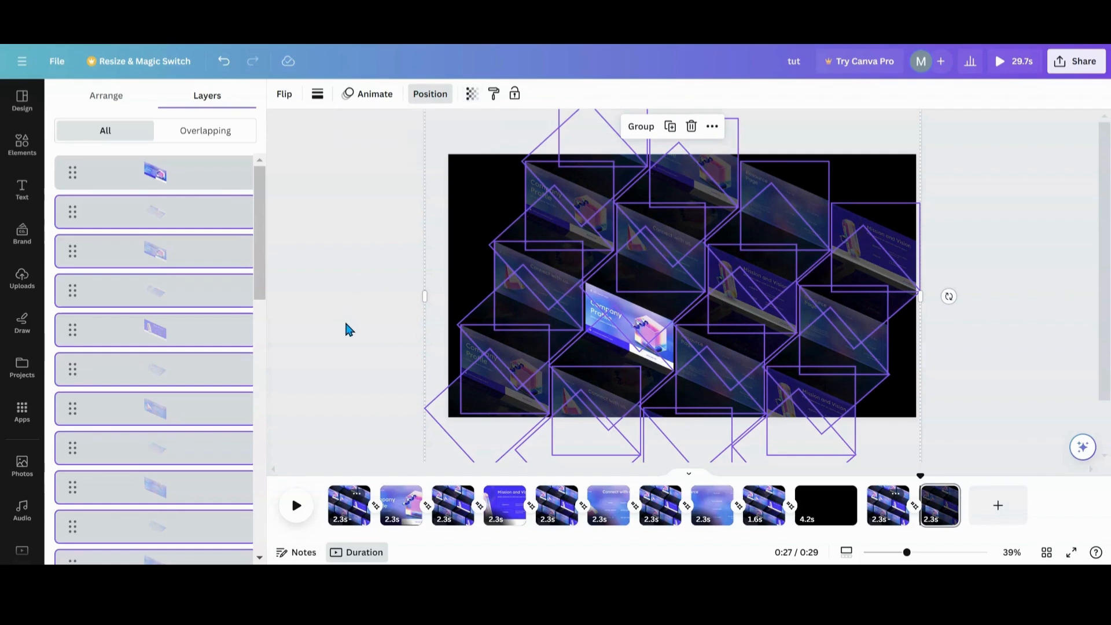
click(345, 326)
Enlarge the central Company Profile image to over half the page width and place it left of the page centre.
click(614, 339)
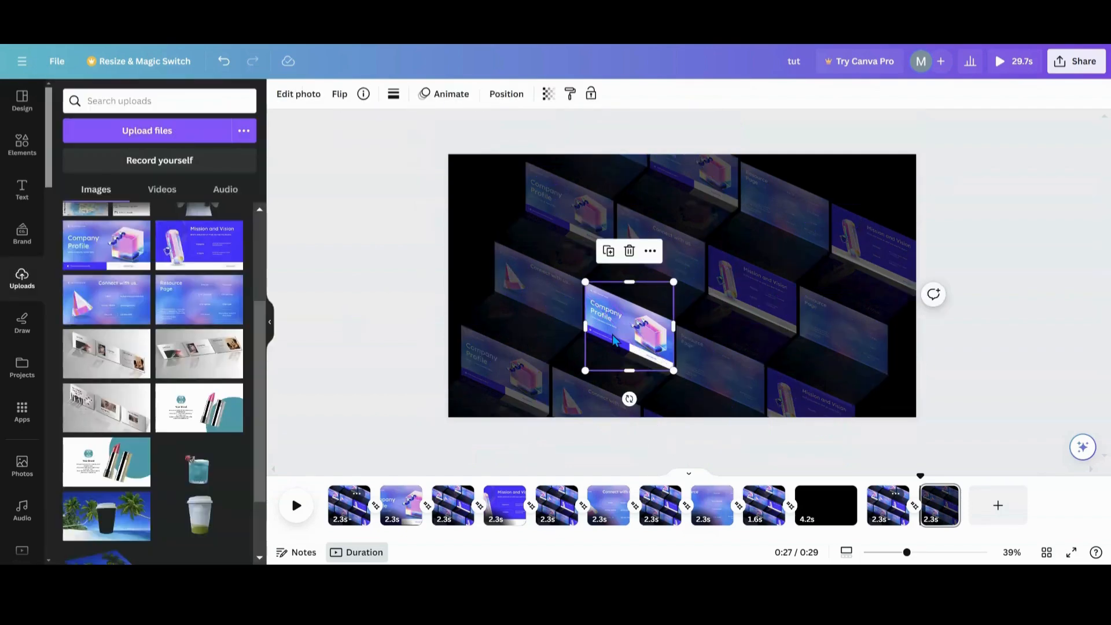
drag(585, 282, 491, 216)
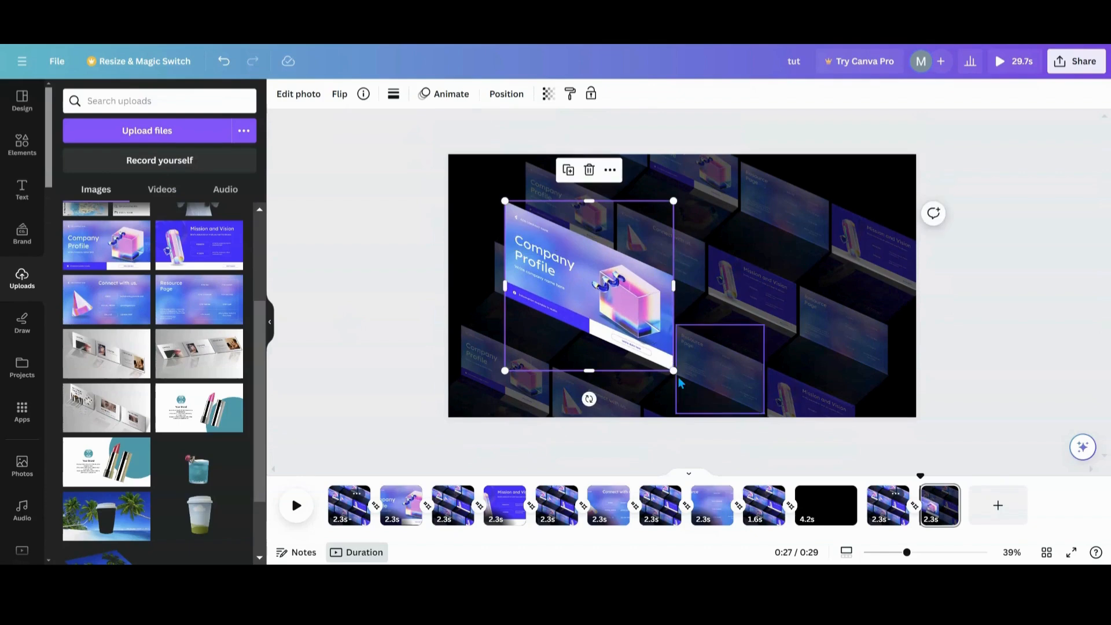
drag(674, 371, 714, 411)
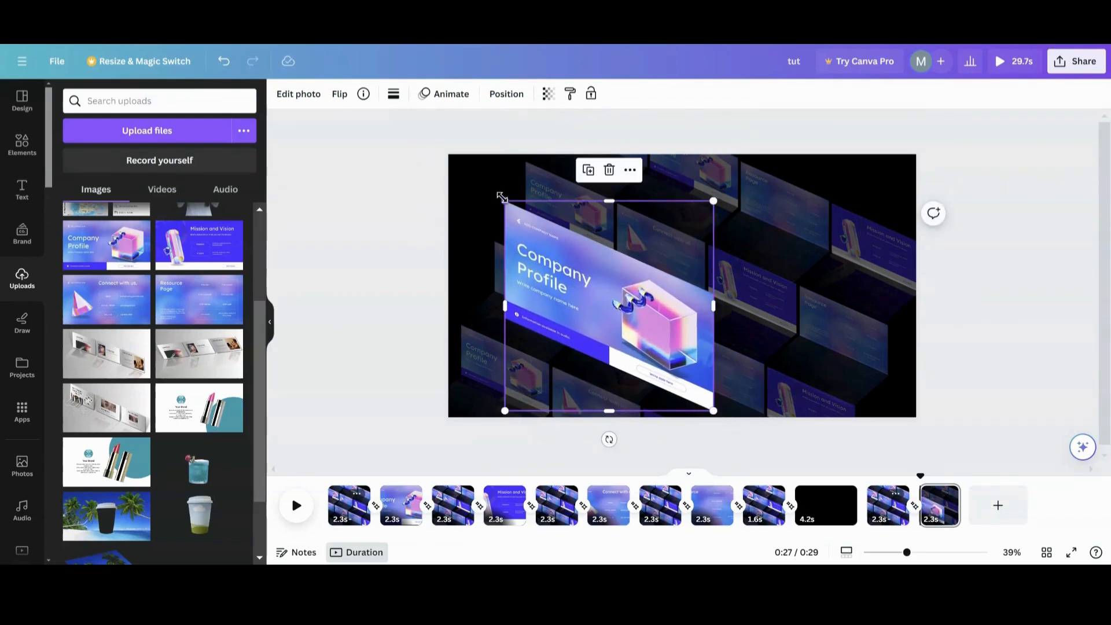
drag(502, 197, 474, 170)
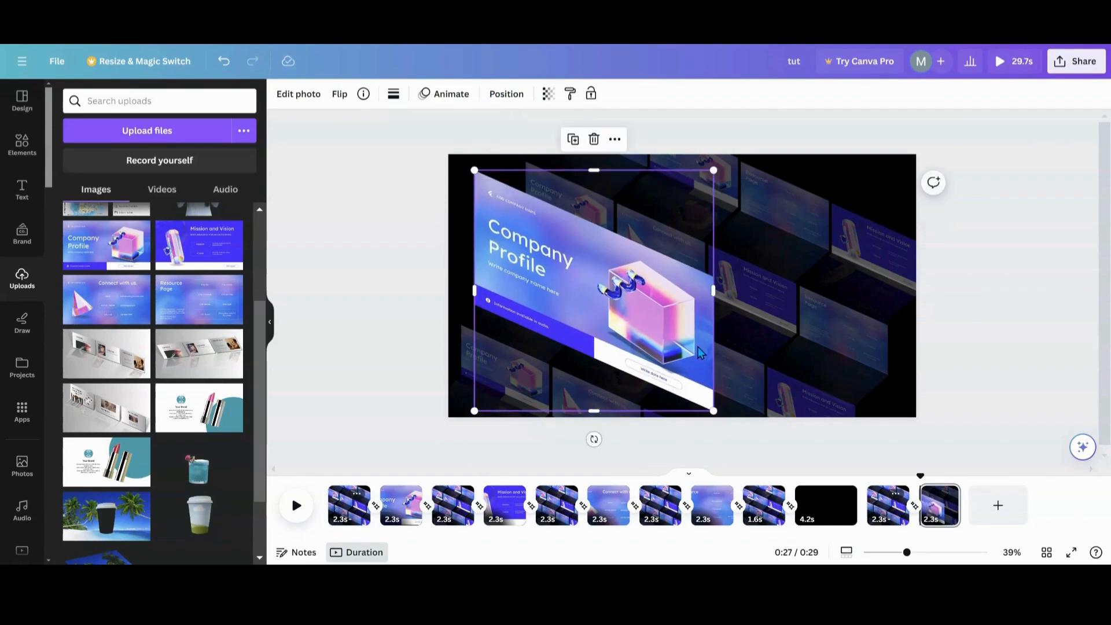
drag(653, 320, 621, 359)
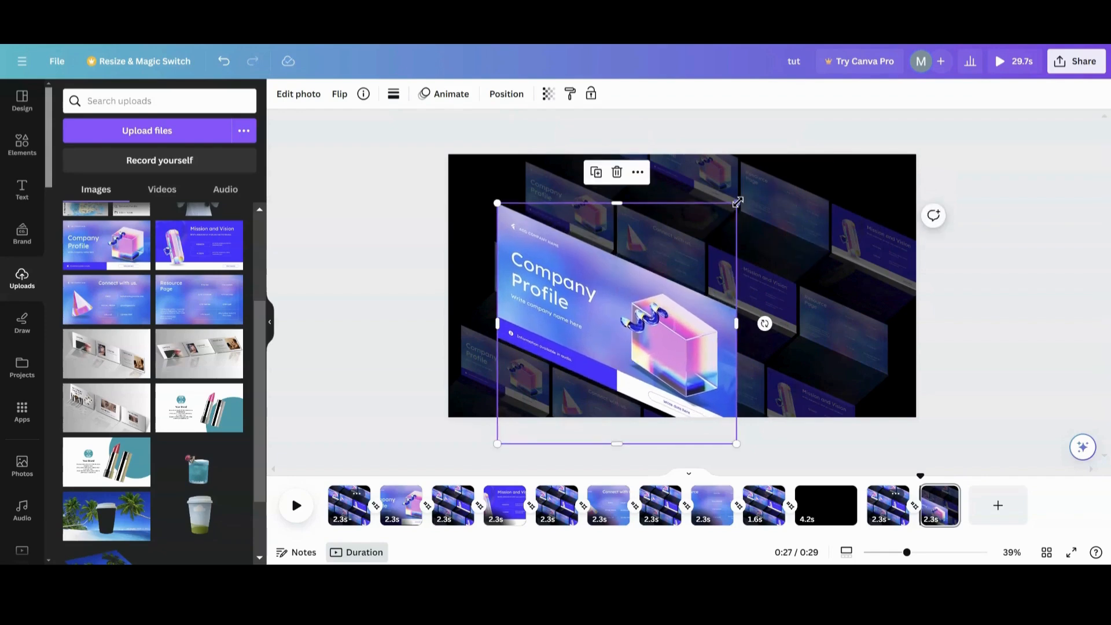
drag(737, 204, 762, 182)
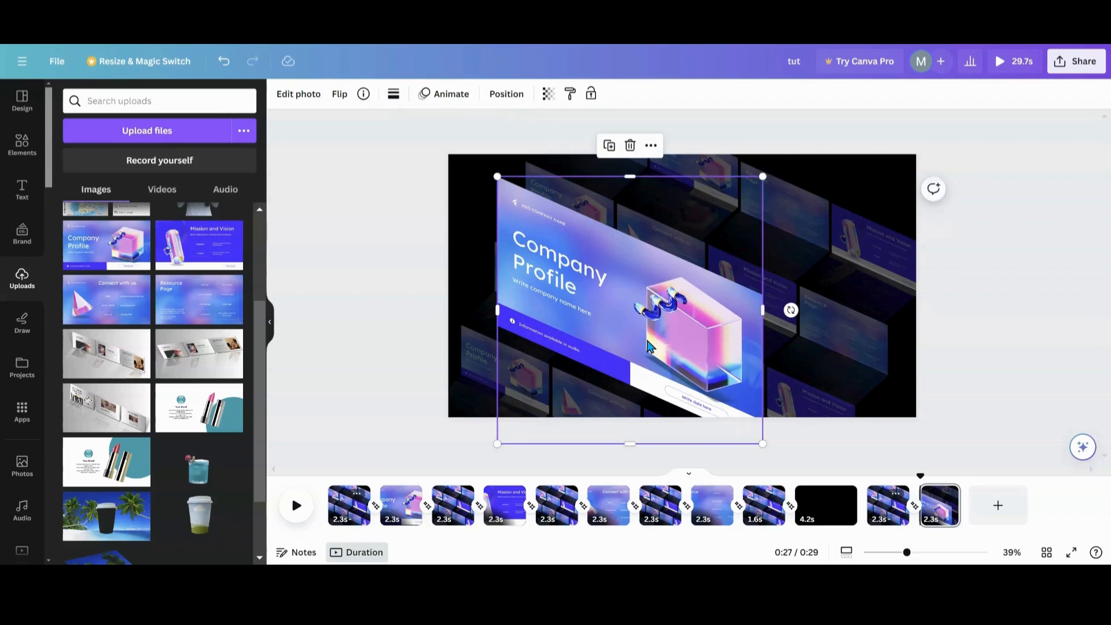
drag(655, 342, 615, 334)
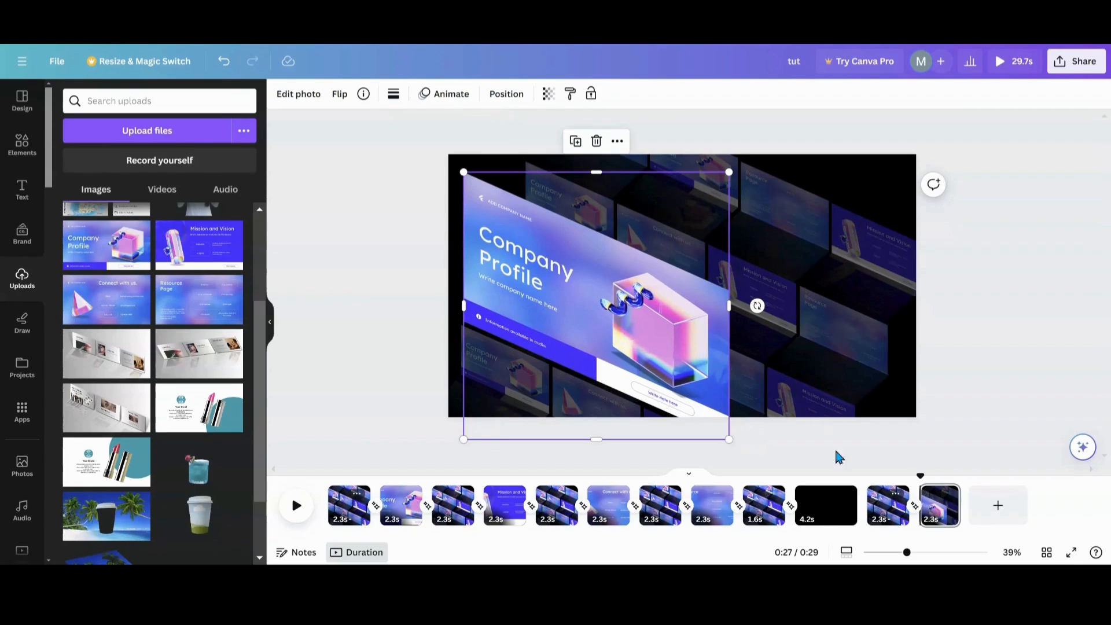
Duplicate page 11, move the copy after the enlarged Company Profile page, and duplicate that copy once more.
right_click(895, 499)
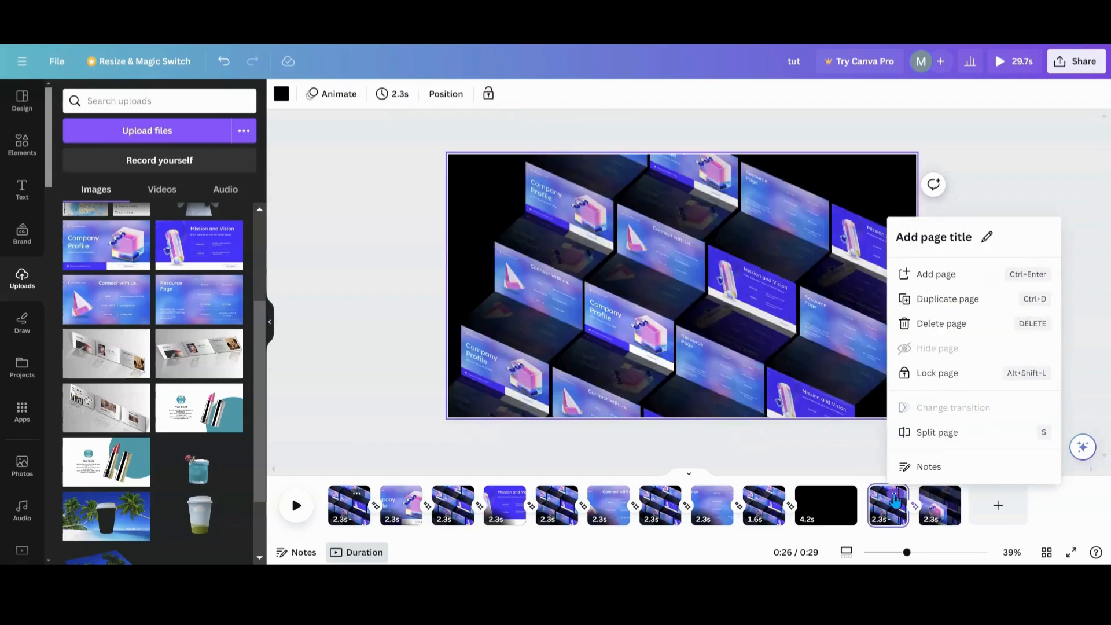
click(928, 302)
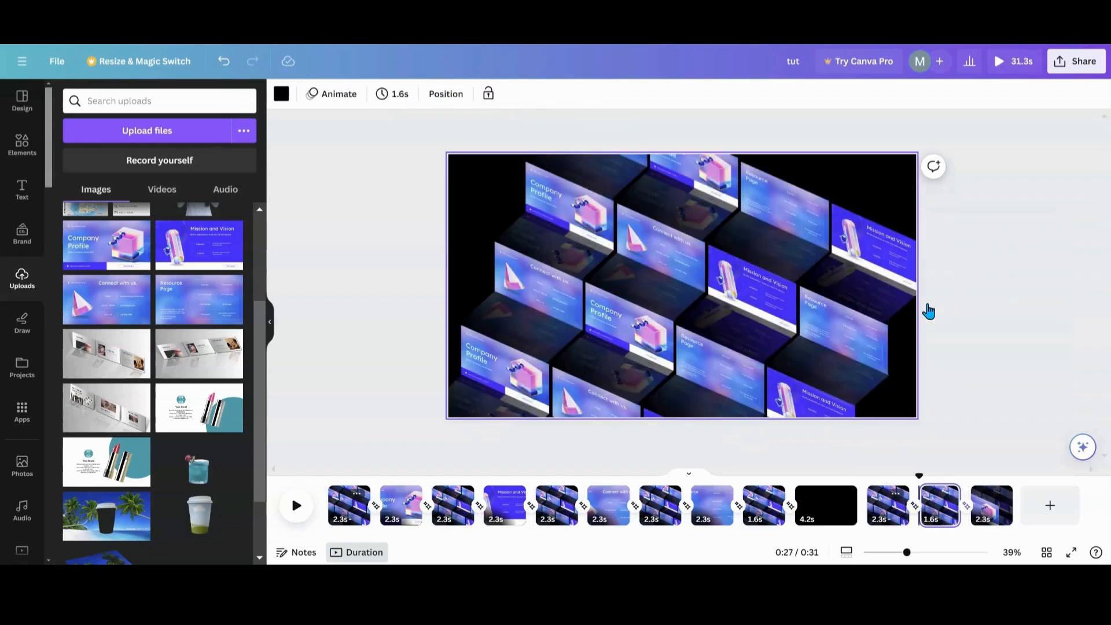
drag(939, 504, 1006, 507)
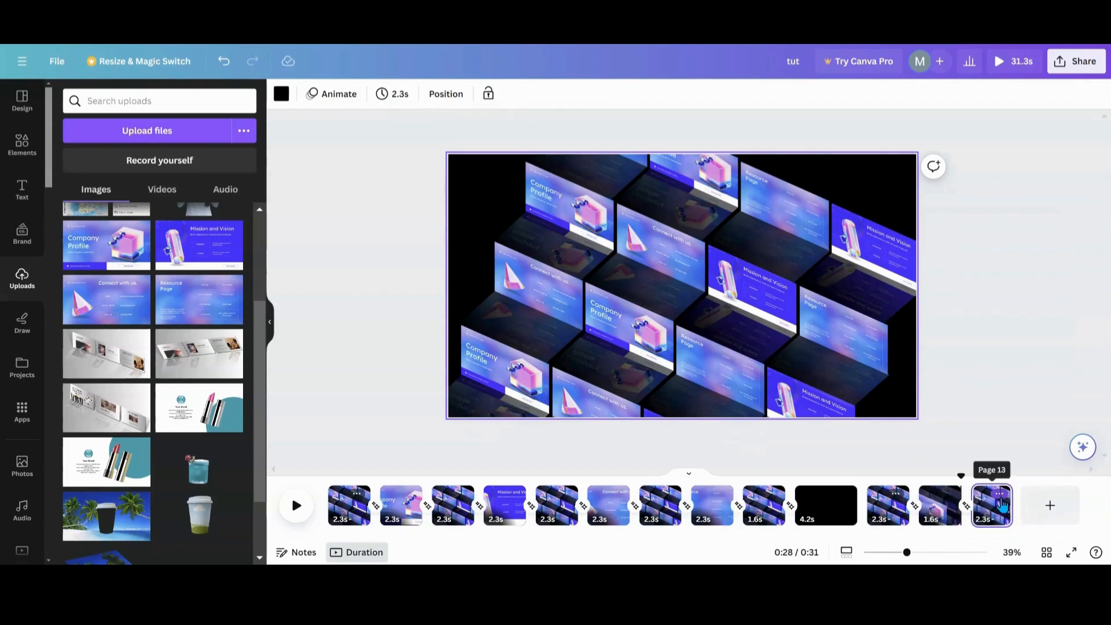
click(999, 494)
click(973, 300)
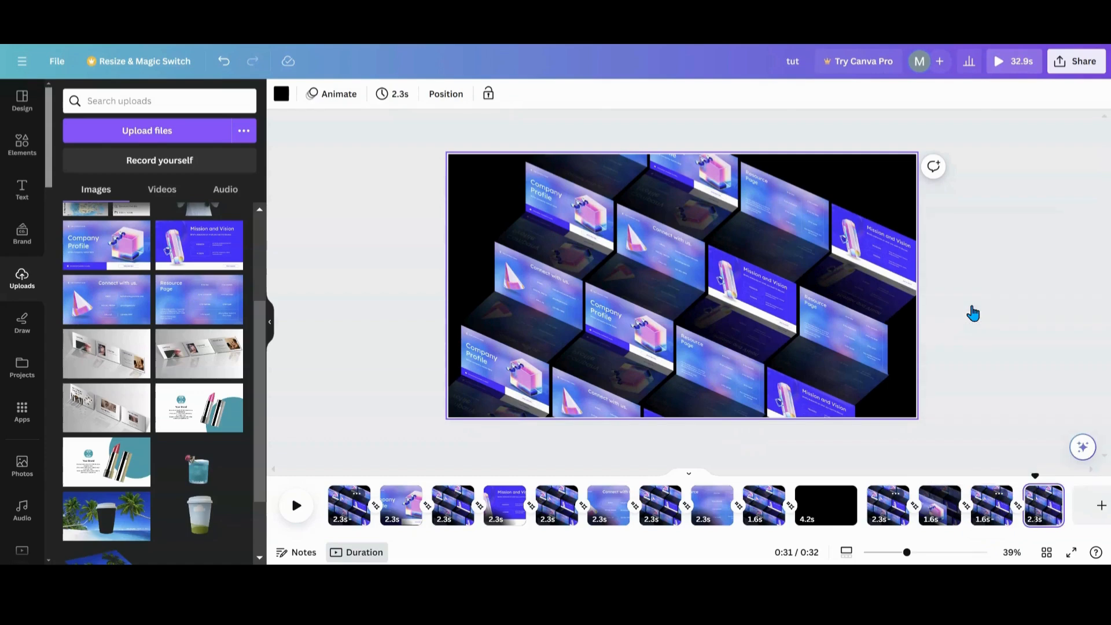
Move the Mission and Vision image just right of the centre on the last page to the very top of the layer order.
click(801, 326)
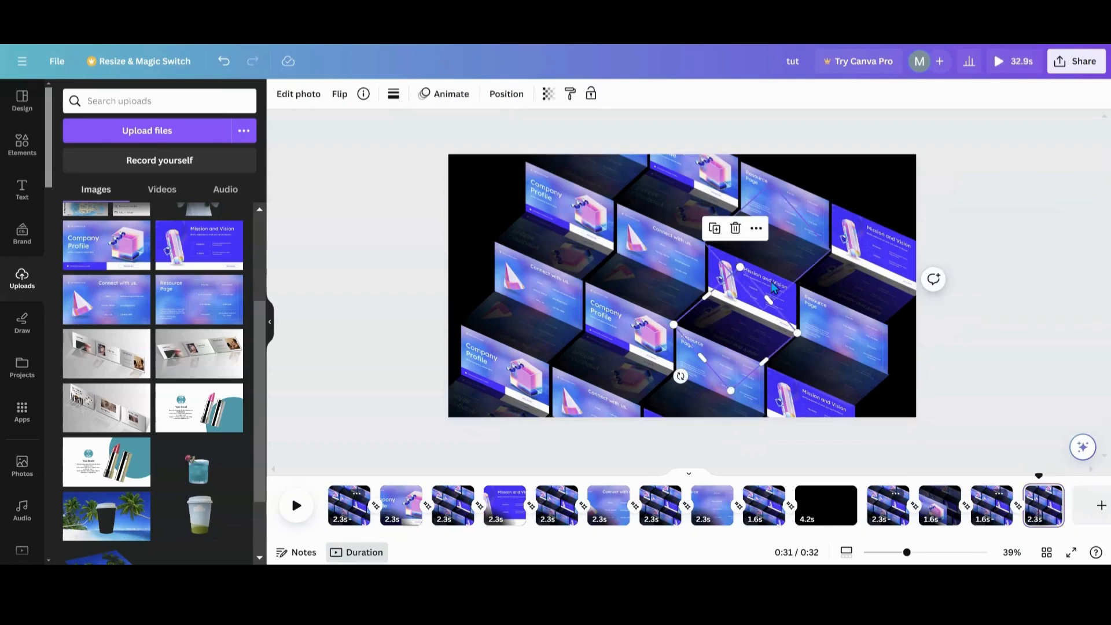
click(793, 307)
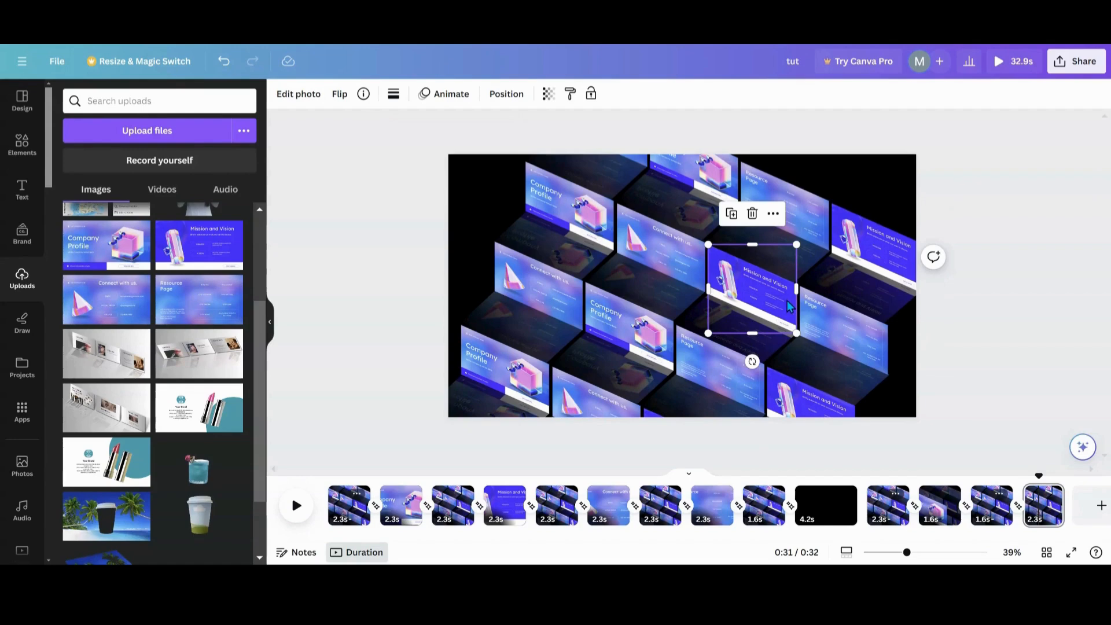
click(506, 94)
drag(198, 374, 191, 153)
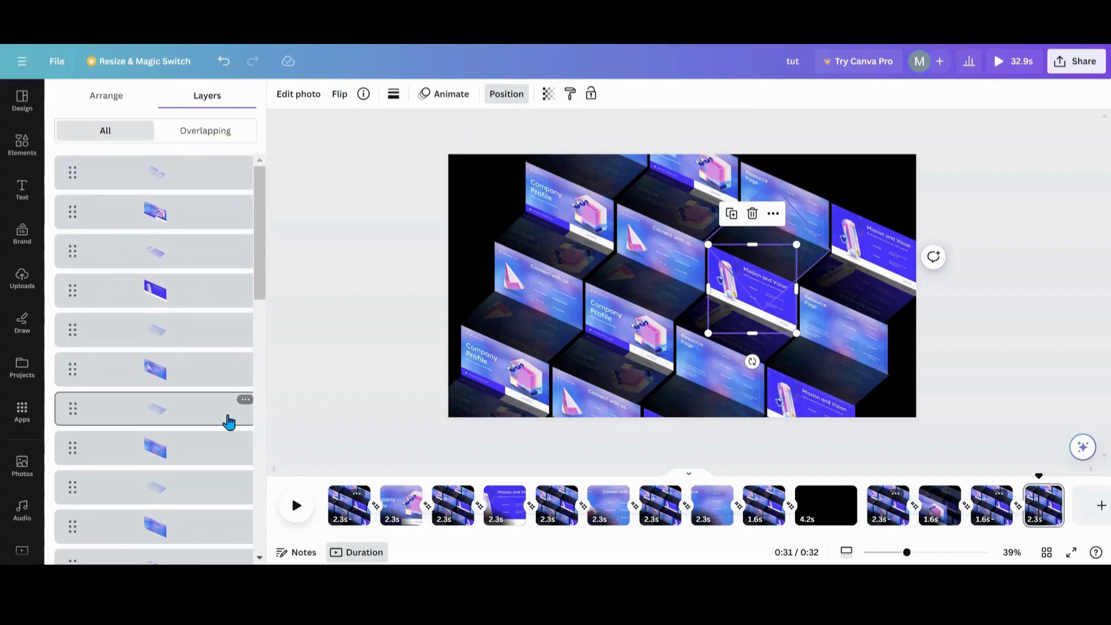
scroll(203, 426, down, 3)
scroll(203, 425, up, 3)
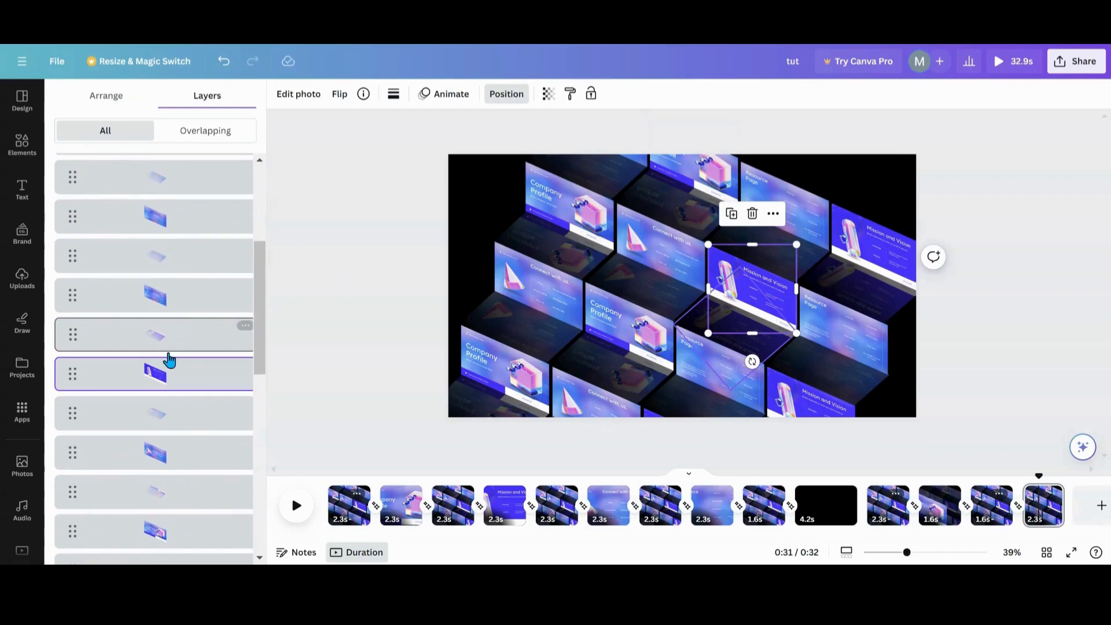
drag(167, 382, 173, 160)
Set the transparency of every wall image beneath the raised Mission and Vision image to 57, leaving the background out.
click(199, 219)
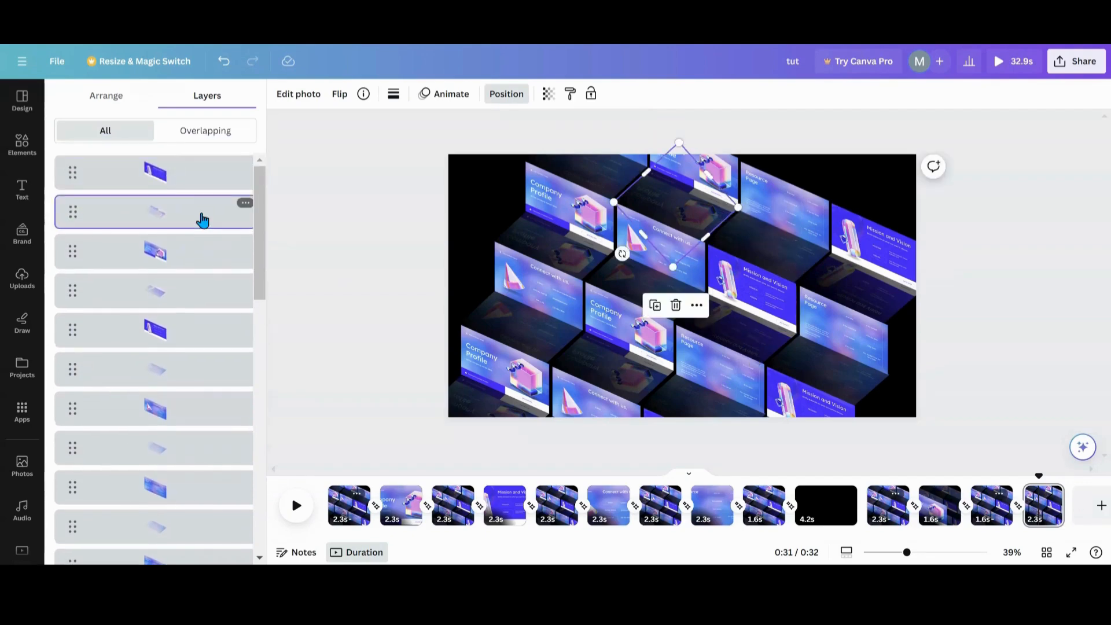
scroll(173, 276, down, 10)
scroll(173, 276, down, 3)
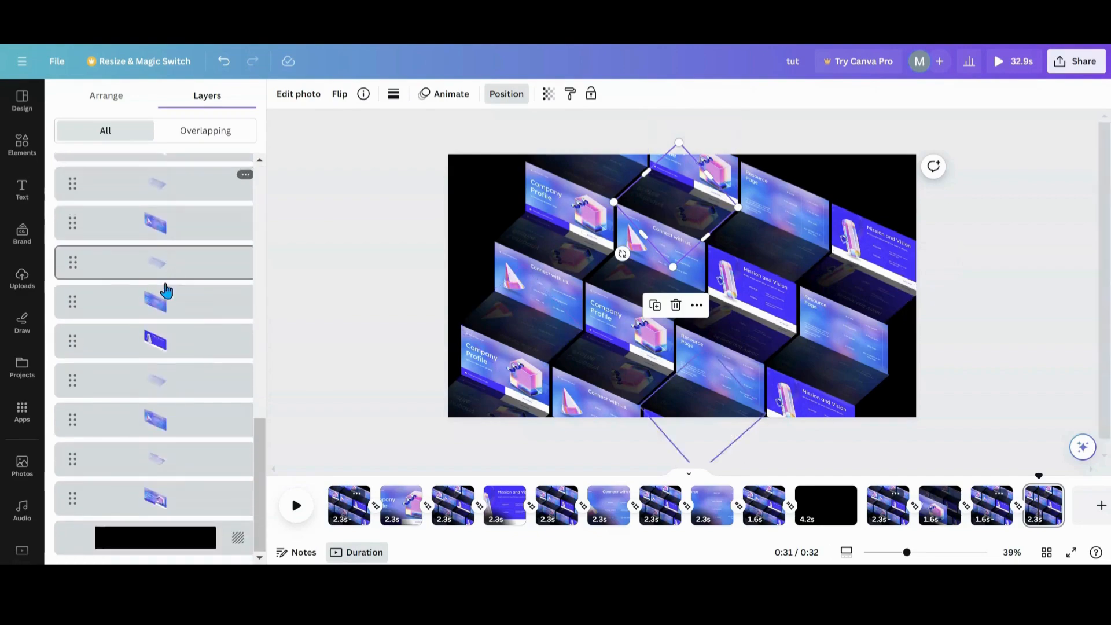
shift+click(164, 505)
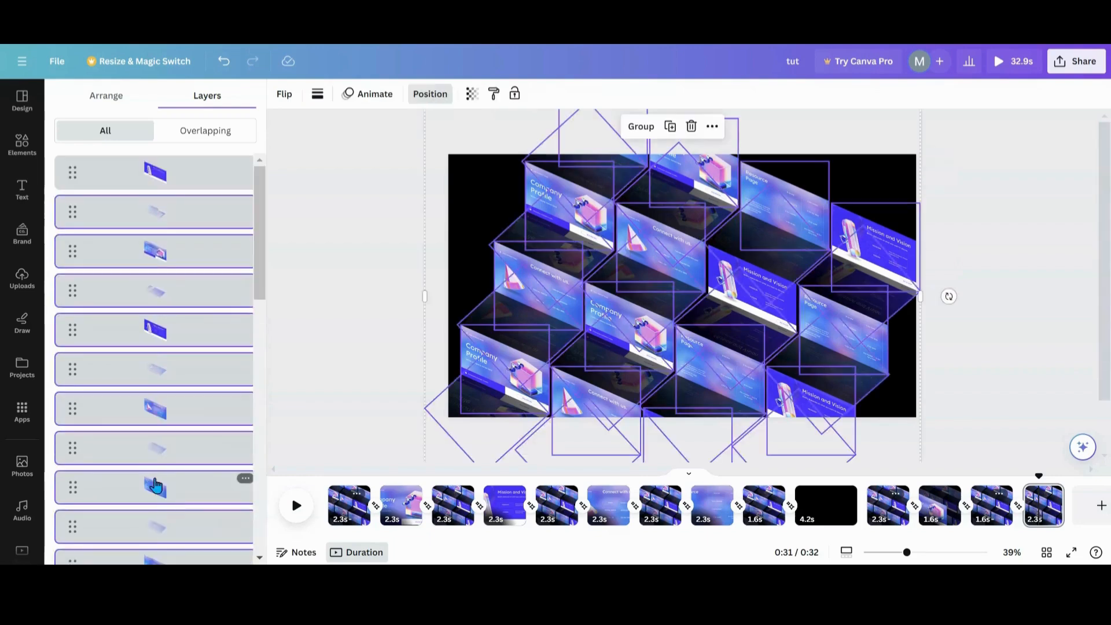
click(469, 96)
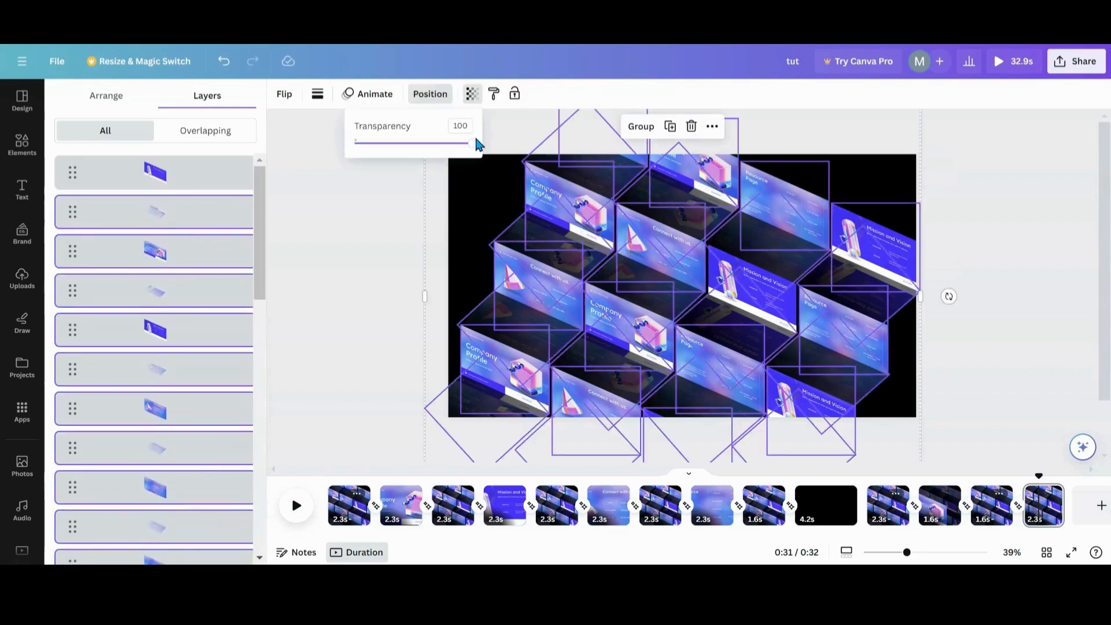
drag(478, 144, 422, 153)
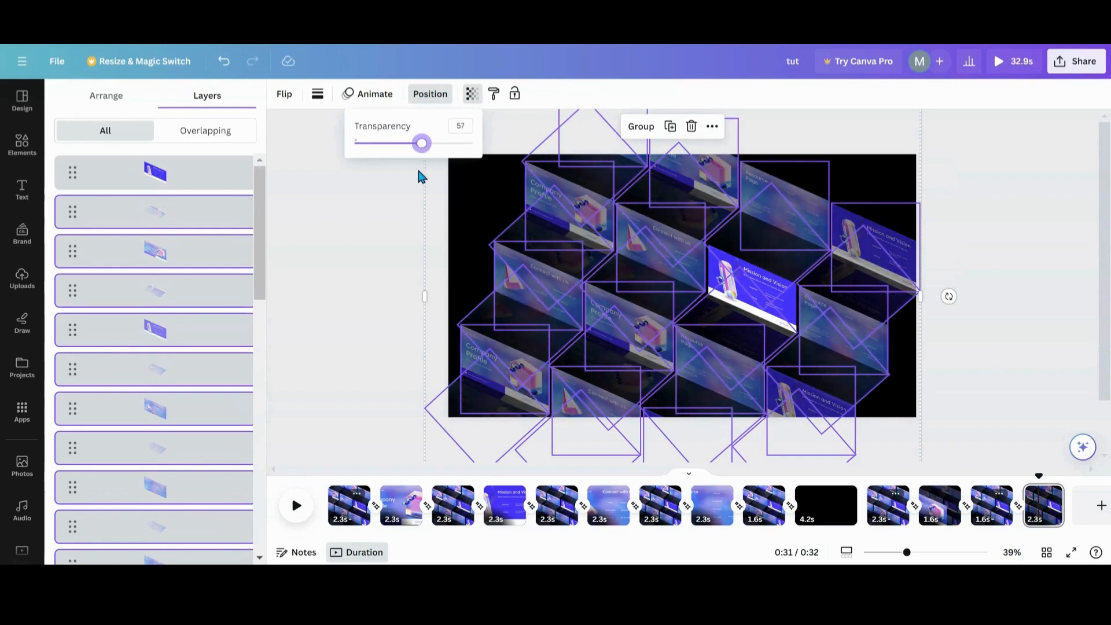
key(Escape)
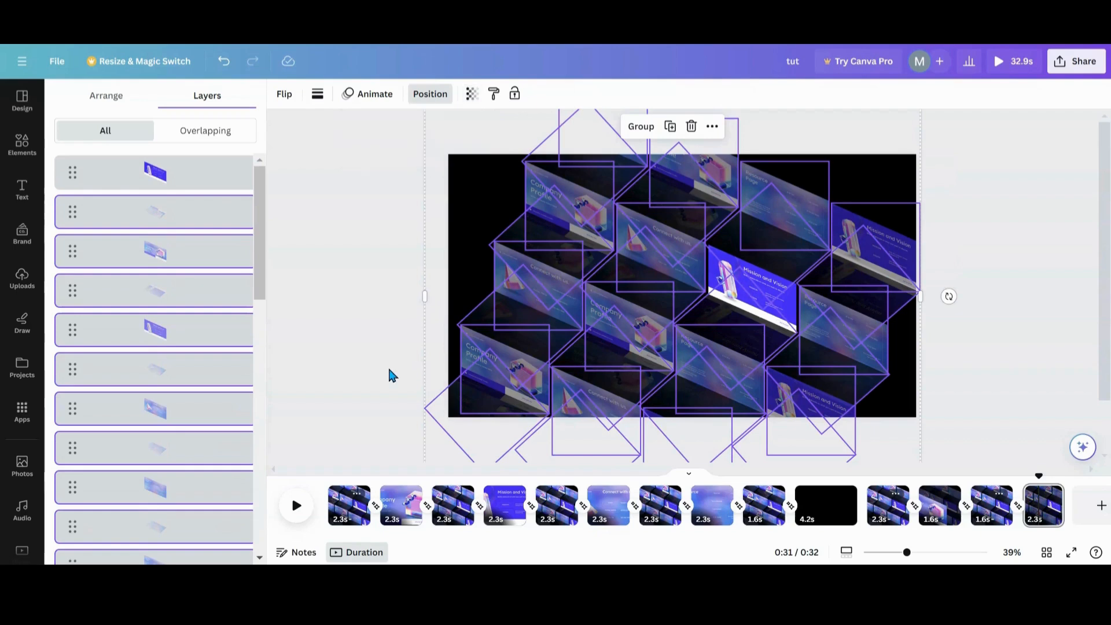
click(1005, 334)
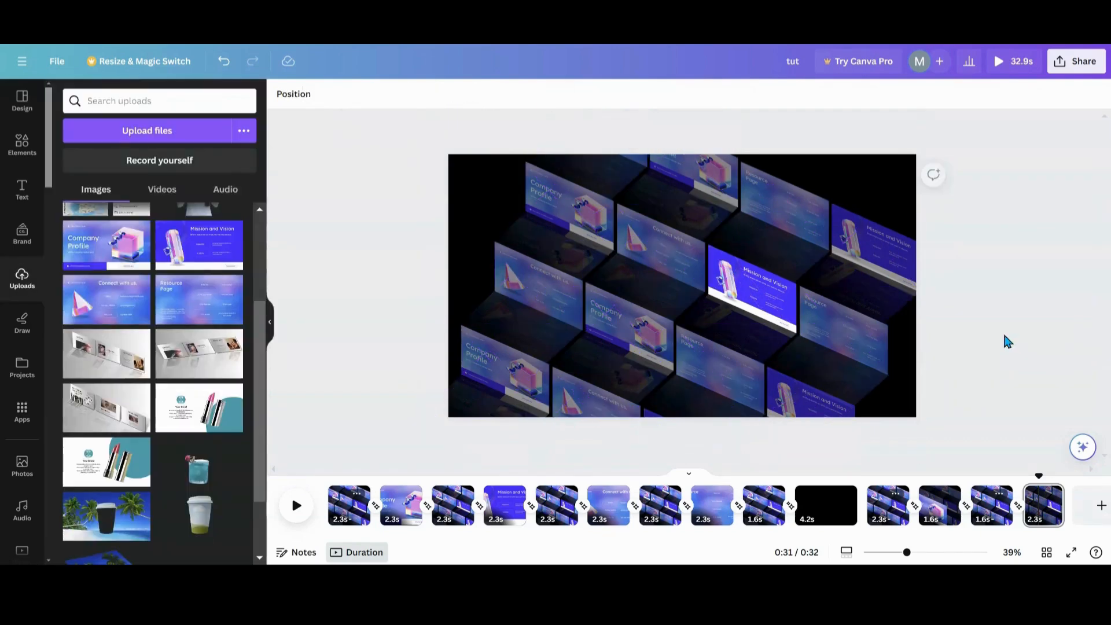
Enlarge the raised Mission and Vision image to over half the page width and place it left of the page centre.
click(770, 307)
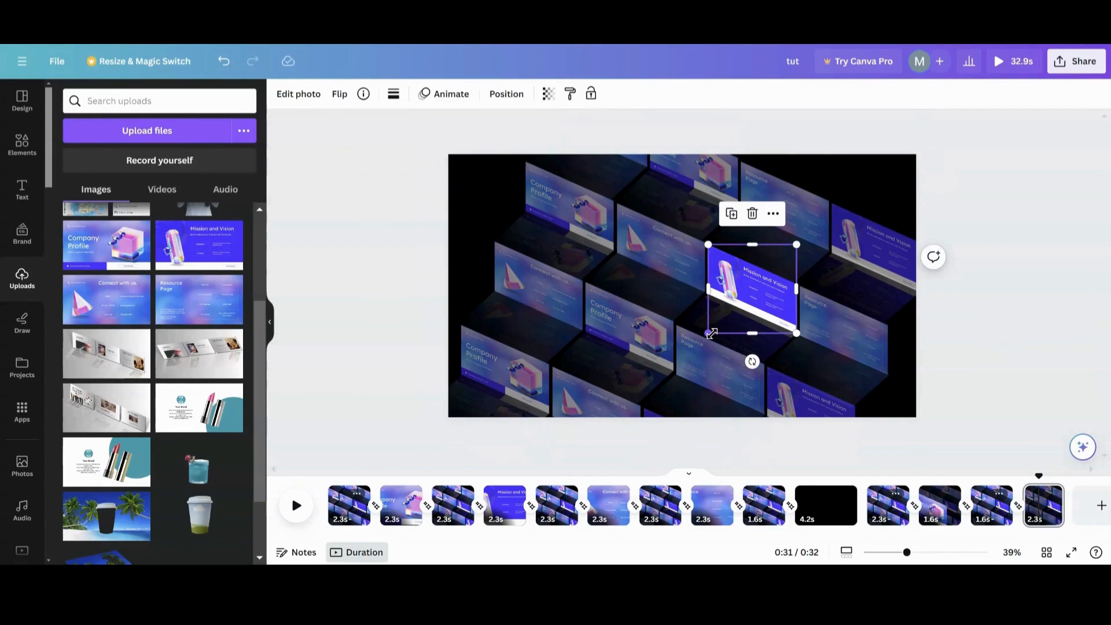
drag(709, 333, 596, 445)
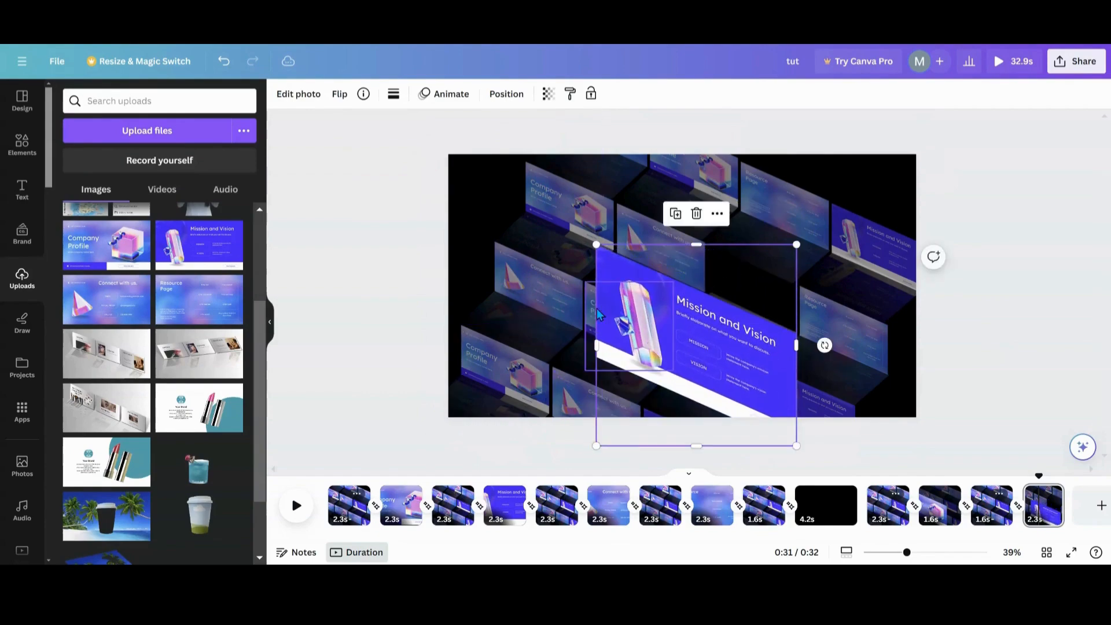
drag(595, 247, 445, 237)
drag(624, 300, 573, 306)
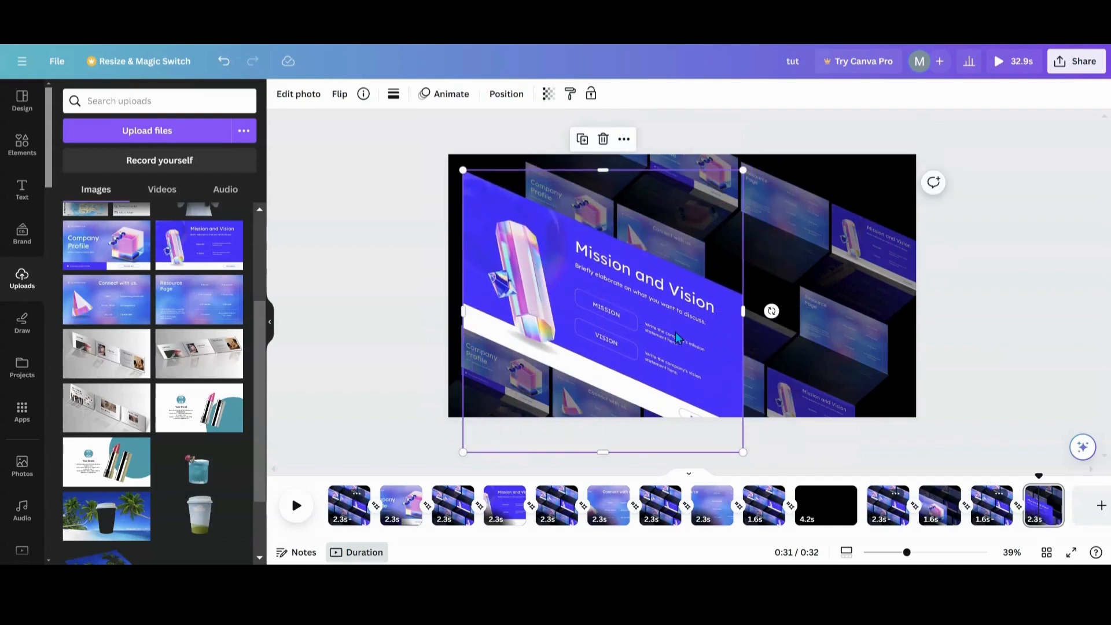
drag(664, 339, 651, 322)
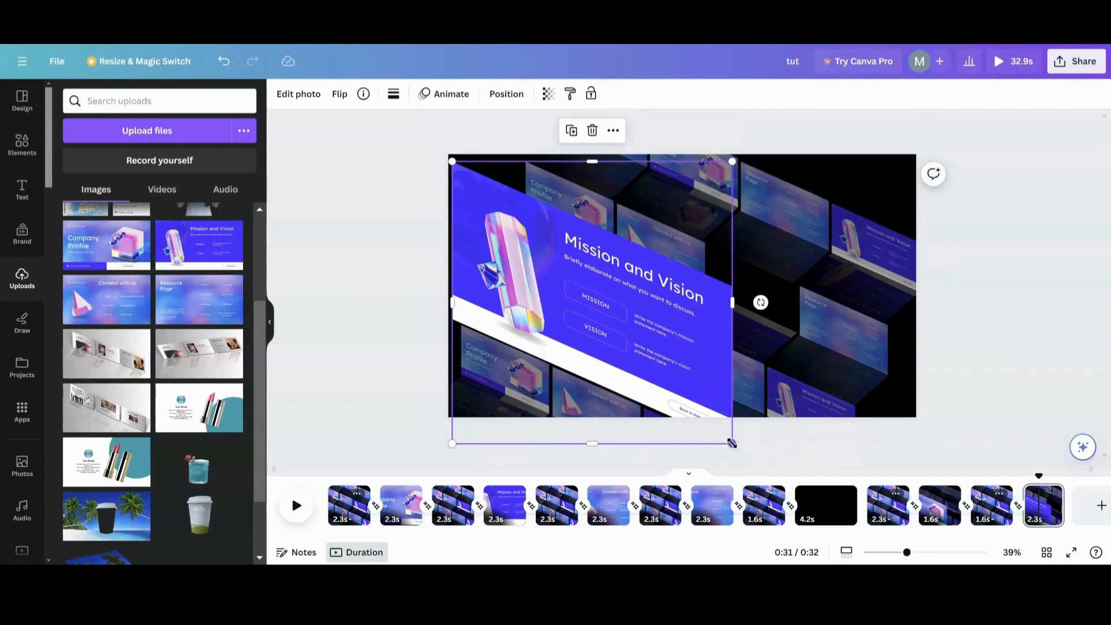
drag(732, 443, 706, 414)
drag(619, 301, 638, 325)
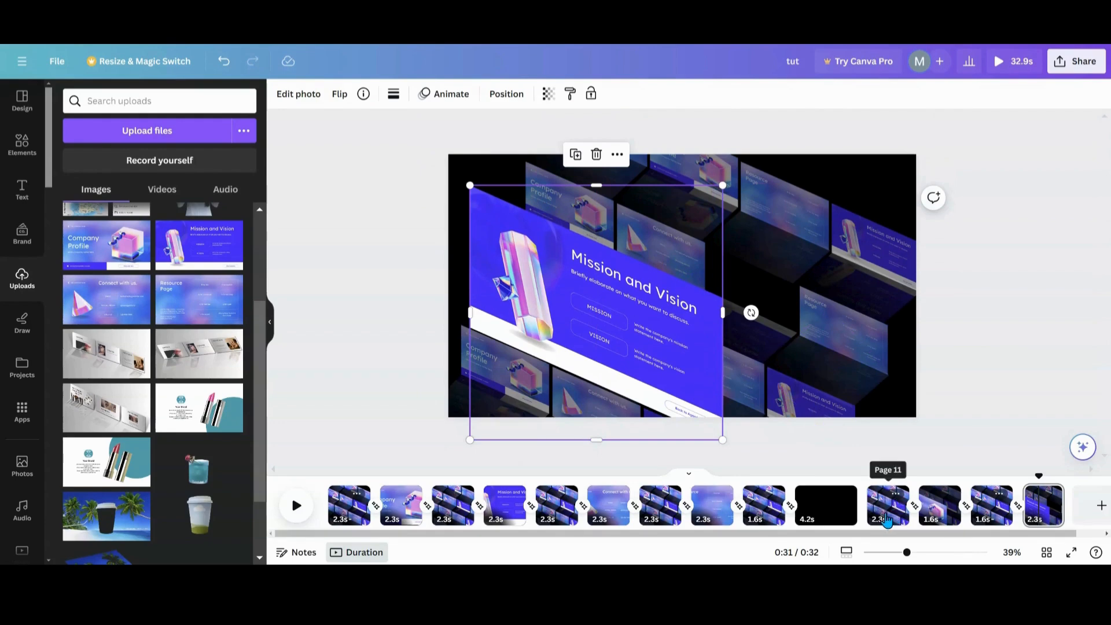
Duplicate page 13 and move the copy to the end, after the enlarged Mission and Vision page.
click(1002, 496)
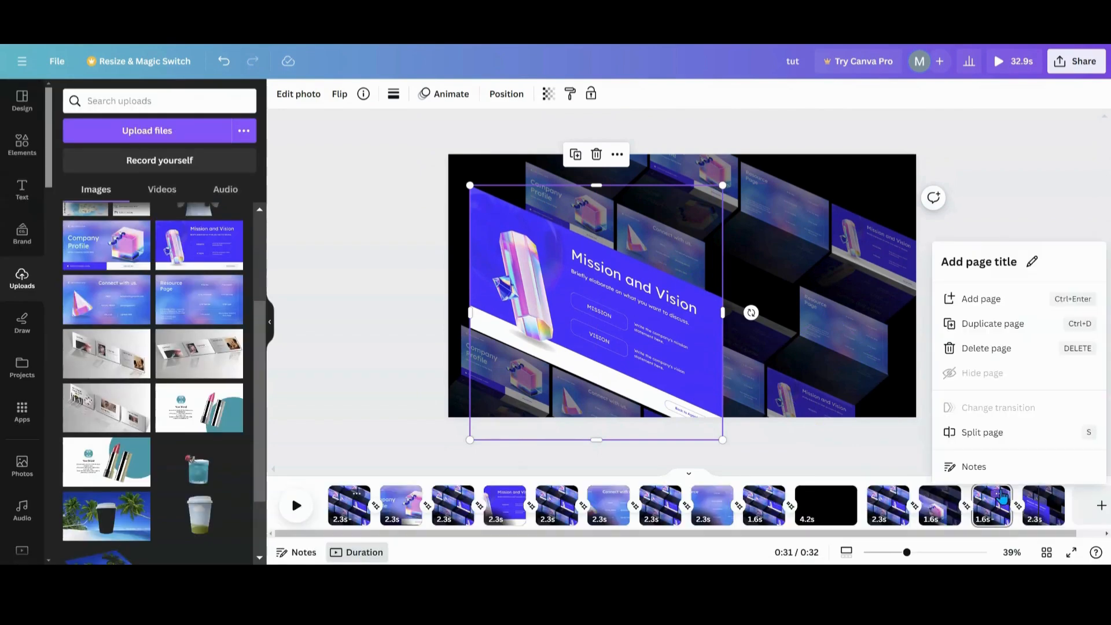
click(980, 301)
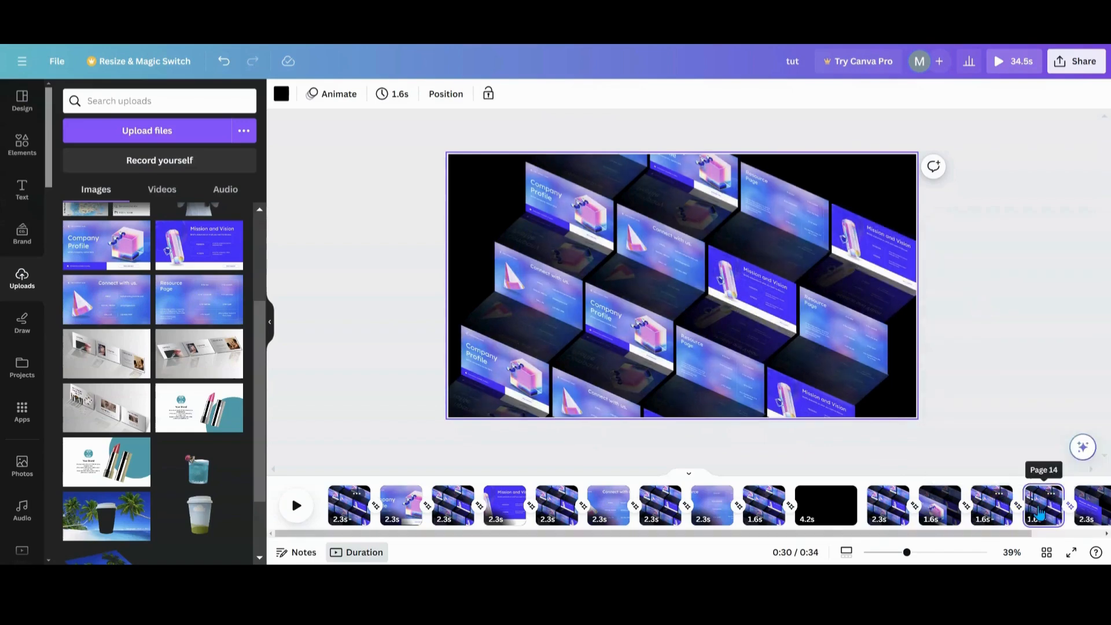
click(1087, 507)
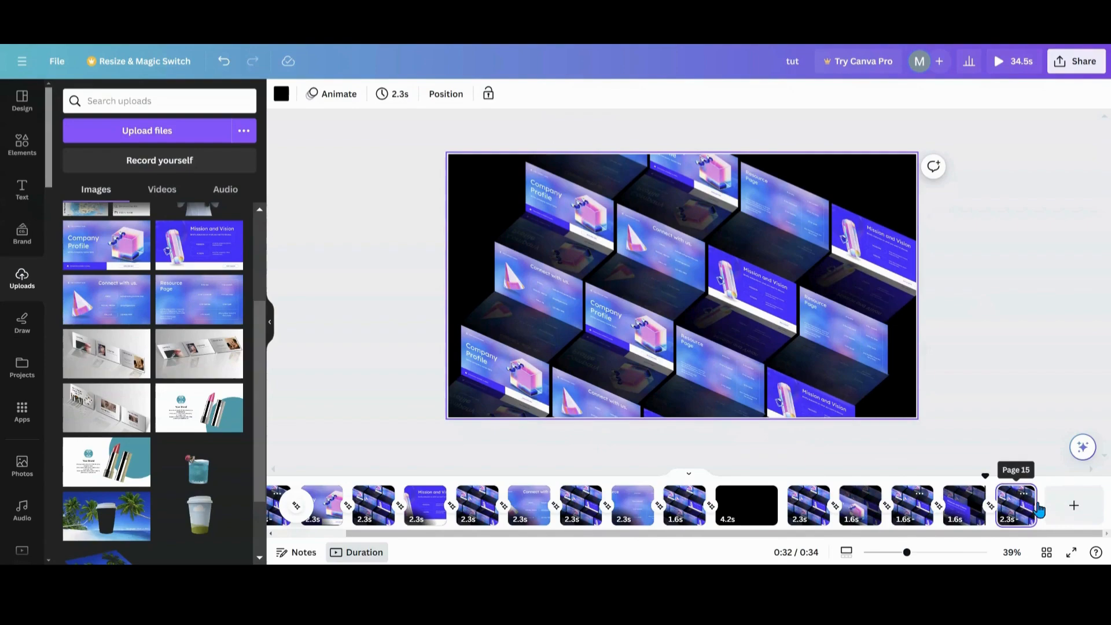
Play back the slide enlargement sequence from page 11 to the end of the timeline.
click(808, 508)
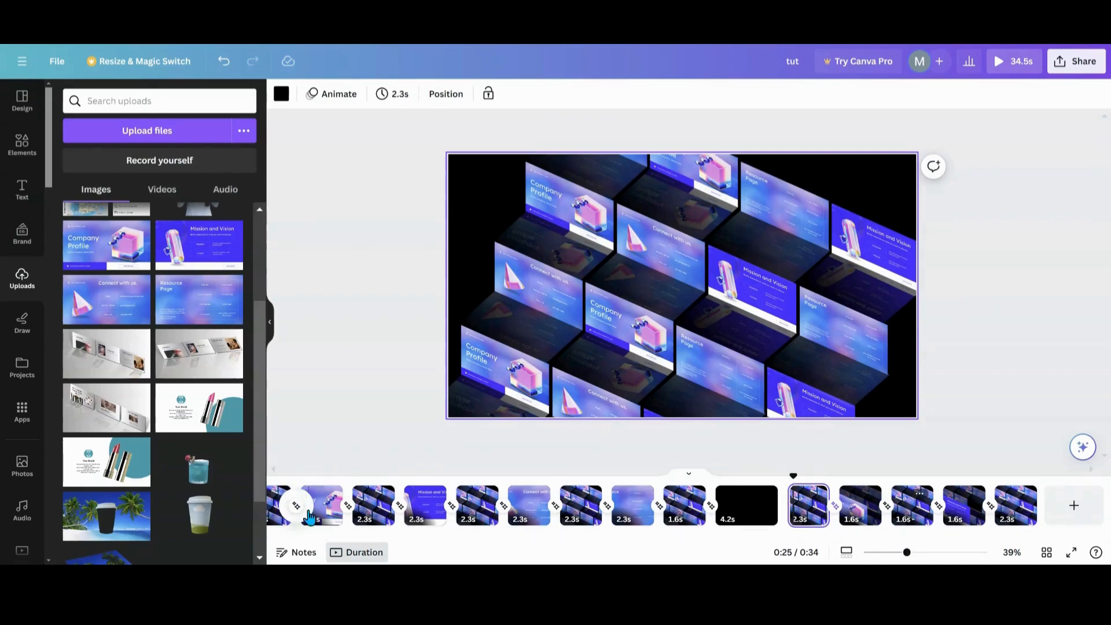
drag(397, 535, 393, 537)
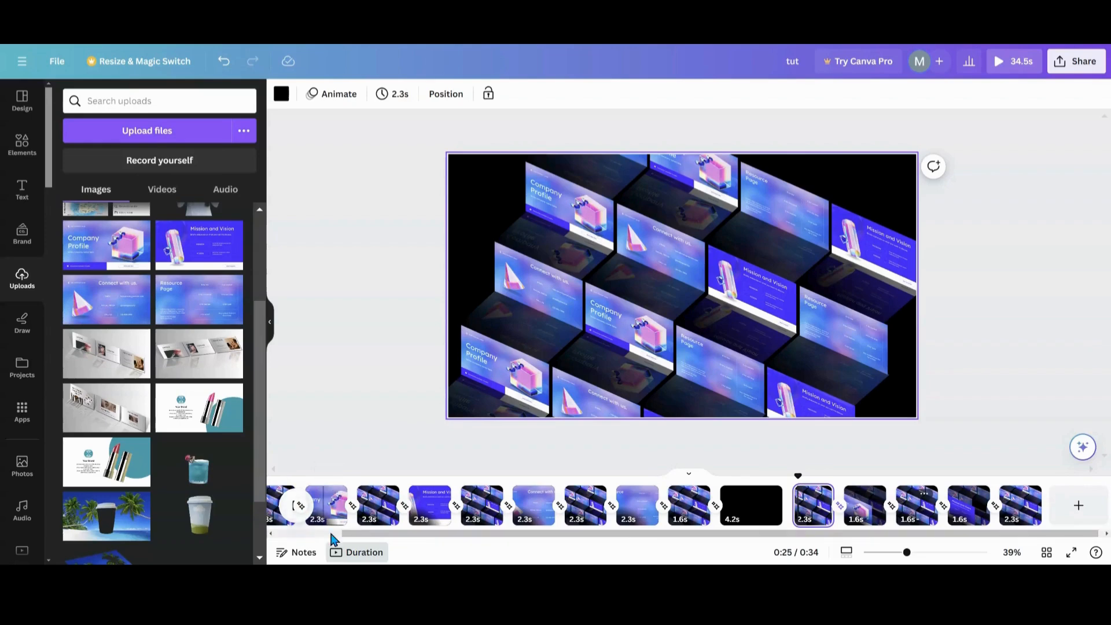
drag(365, 537, 336, 539)
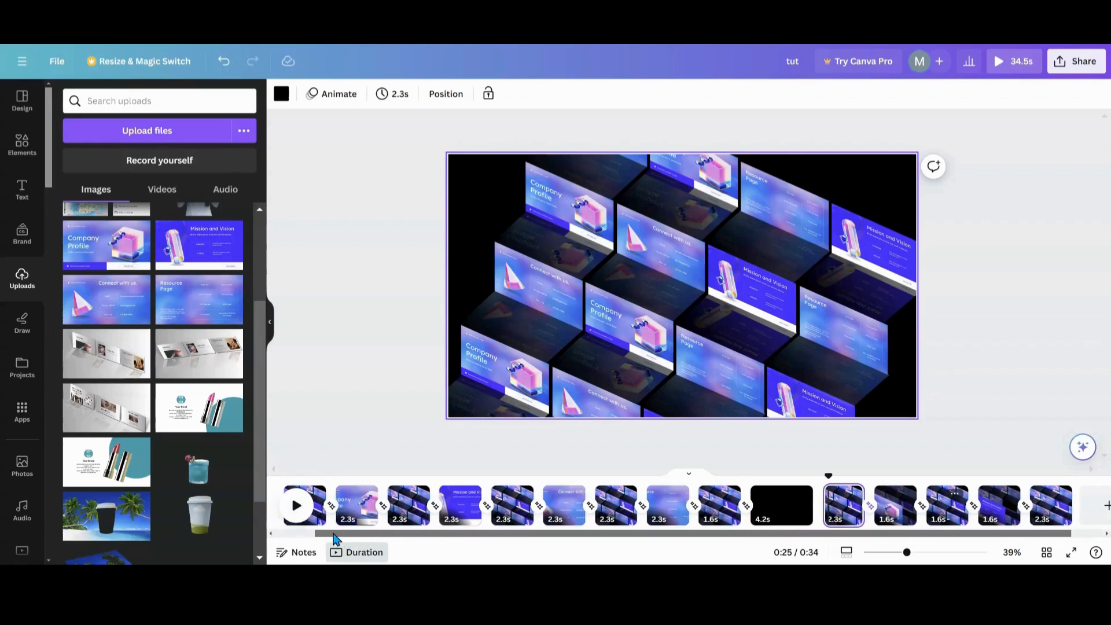
click(294, 512)
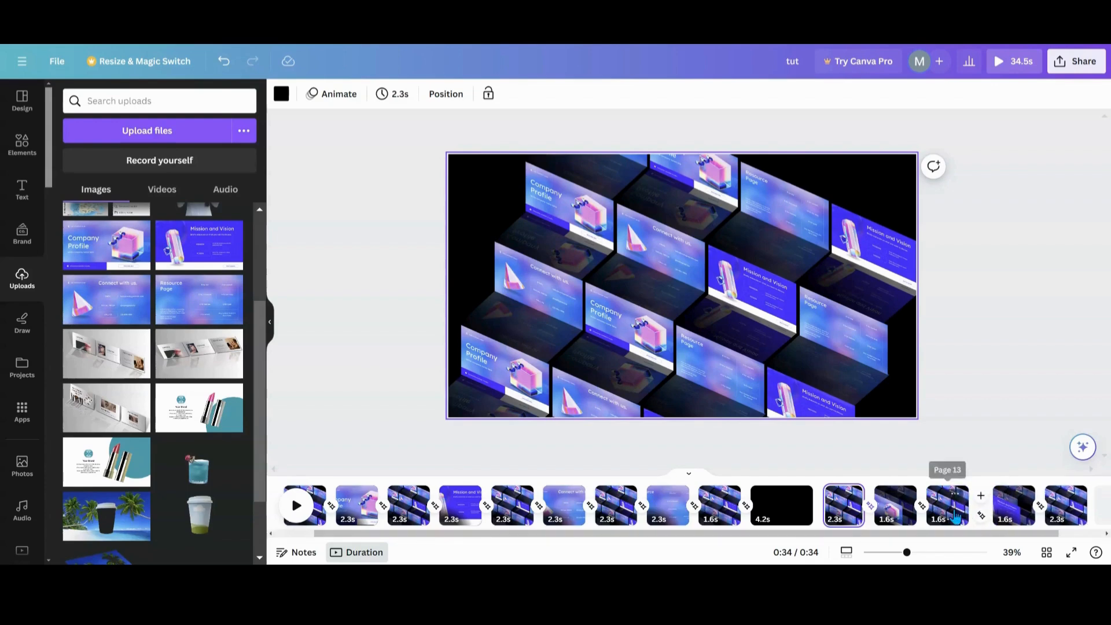
Preview the transition from the enlarged Mission and Vision page back to the final wall page.
click(1010, 524)
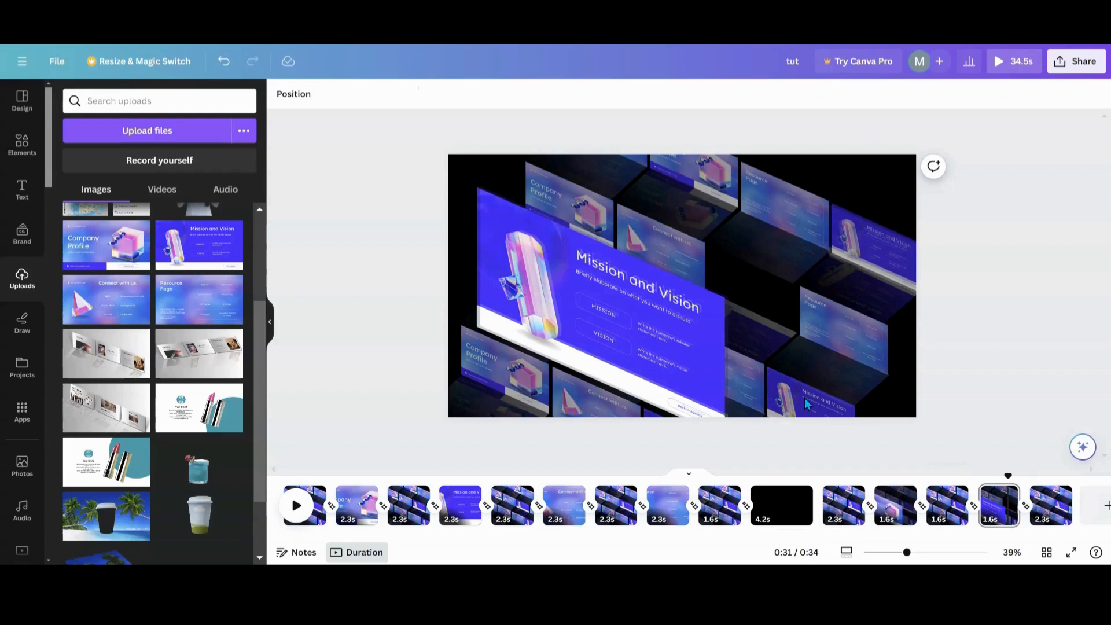
click(305, 513)
click(306, 516)
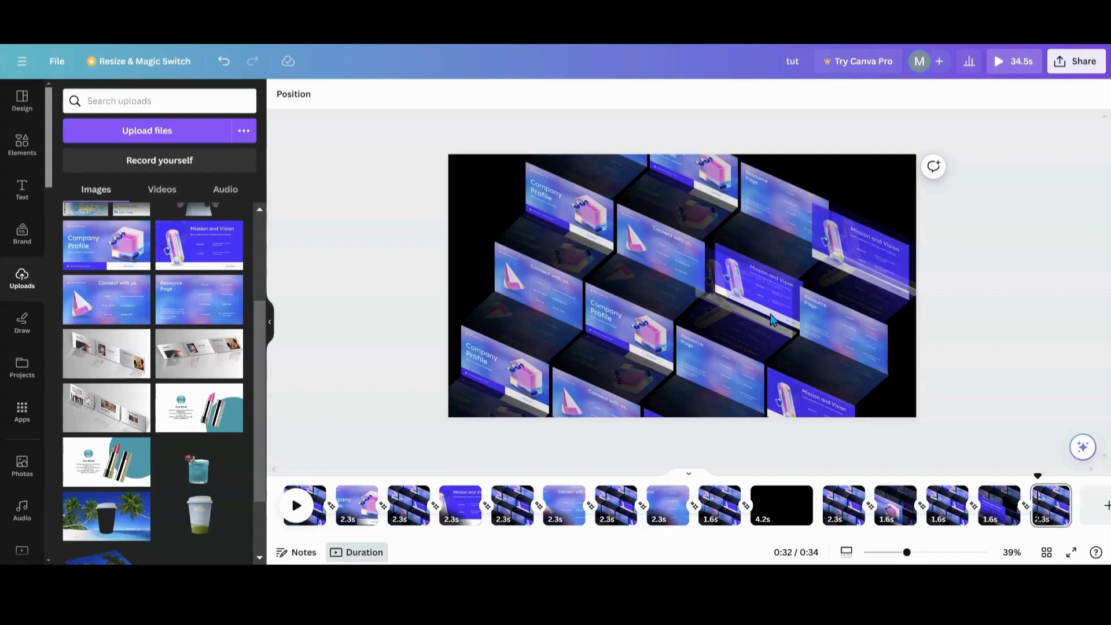
scroll(770, 315, up, 1)
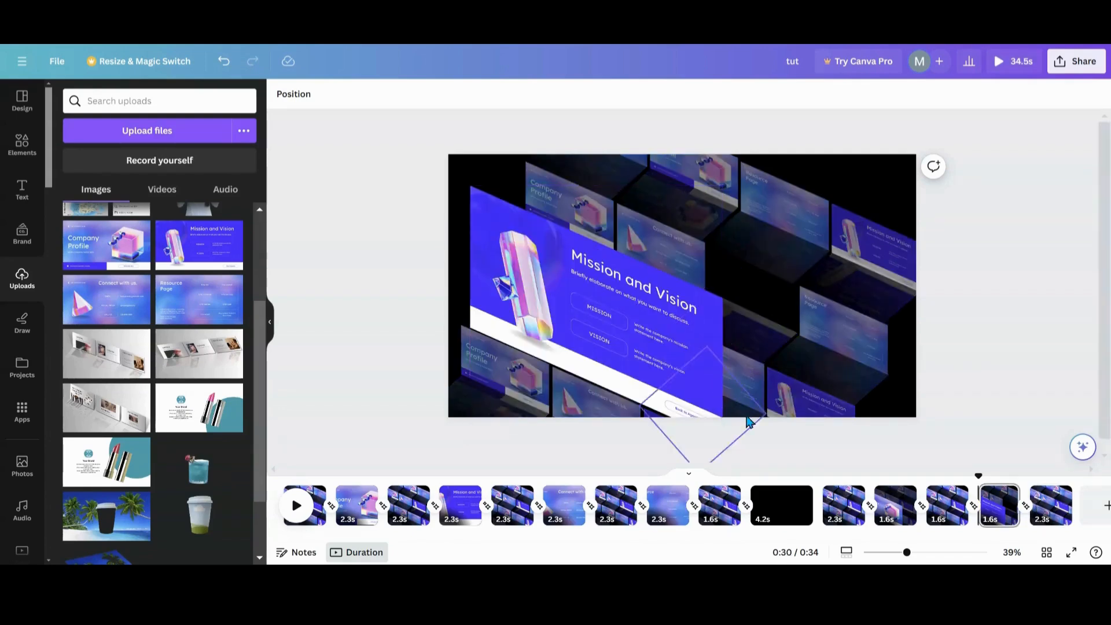
Play the animation from page 13 to check how the Mission and Vision image enlarges out of the wall.
click(842, 521)
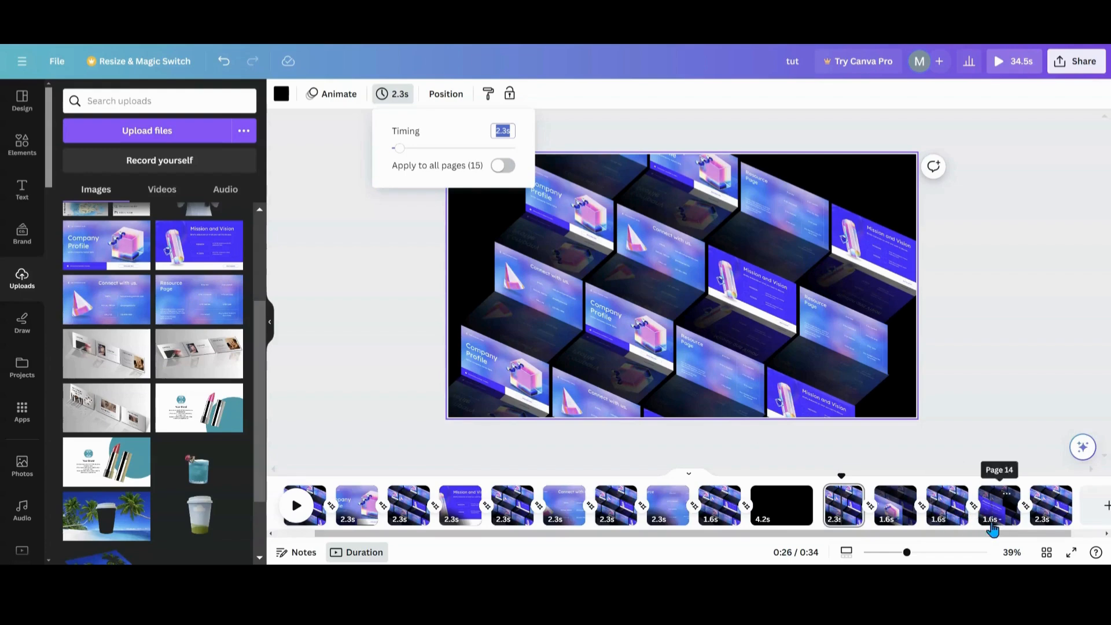
click(952, 524)
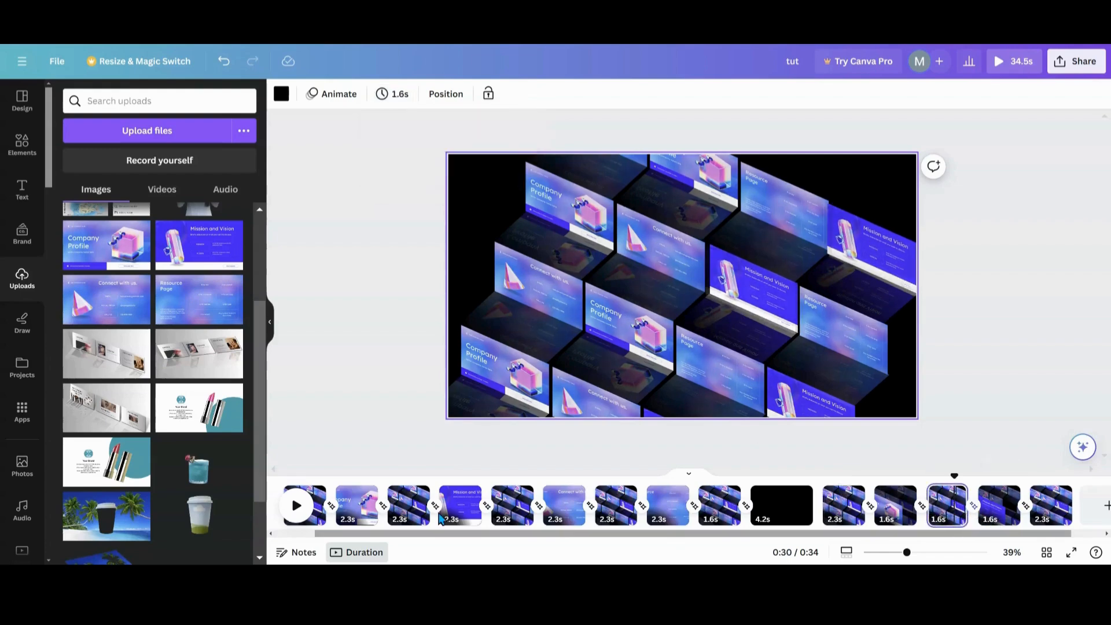
key(space)
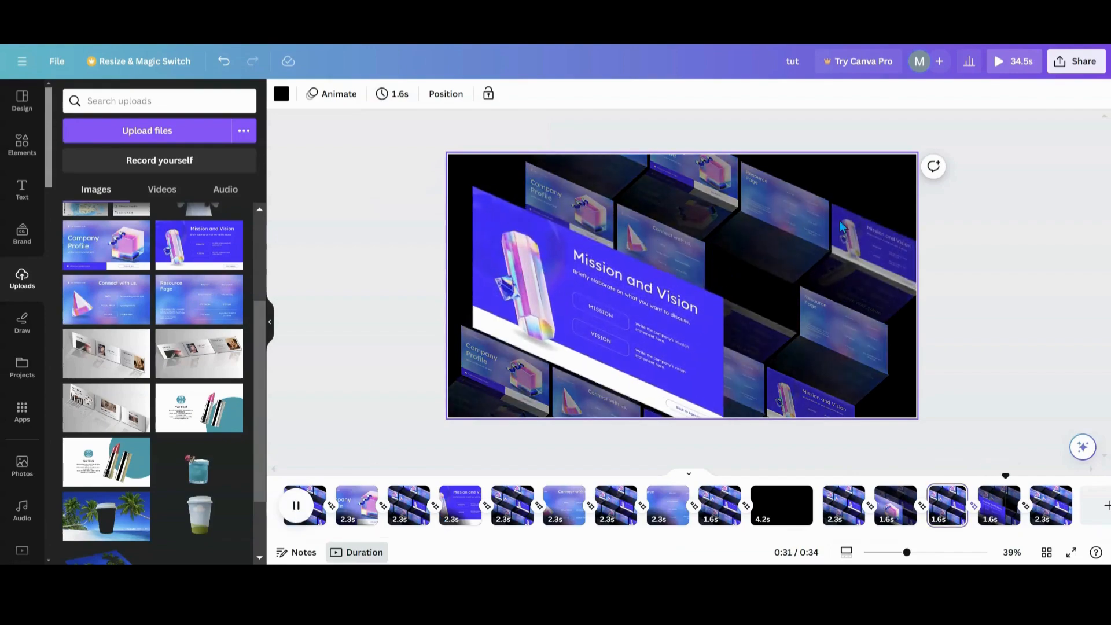